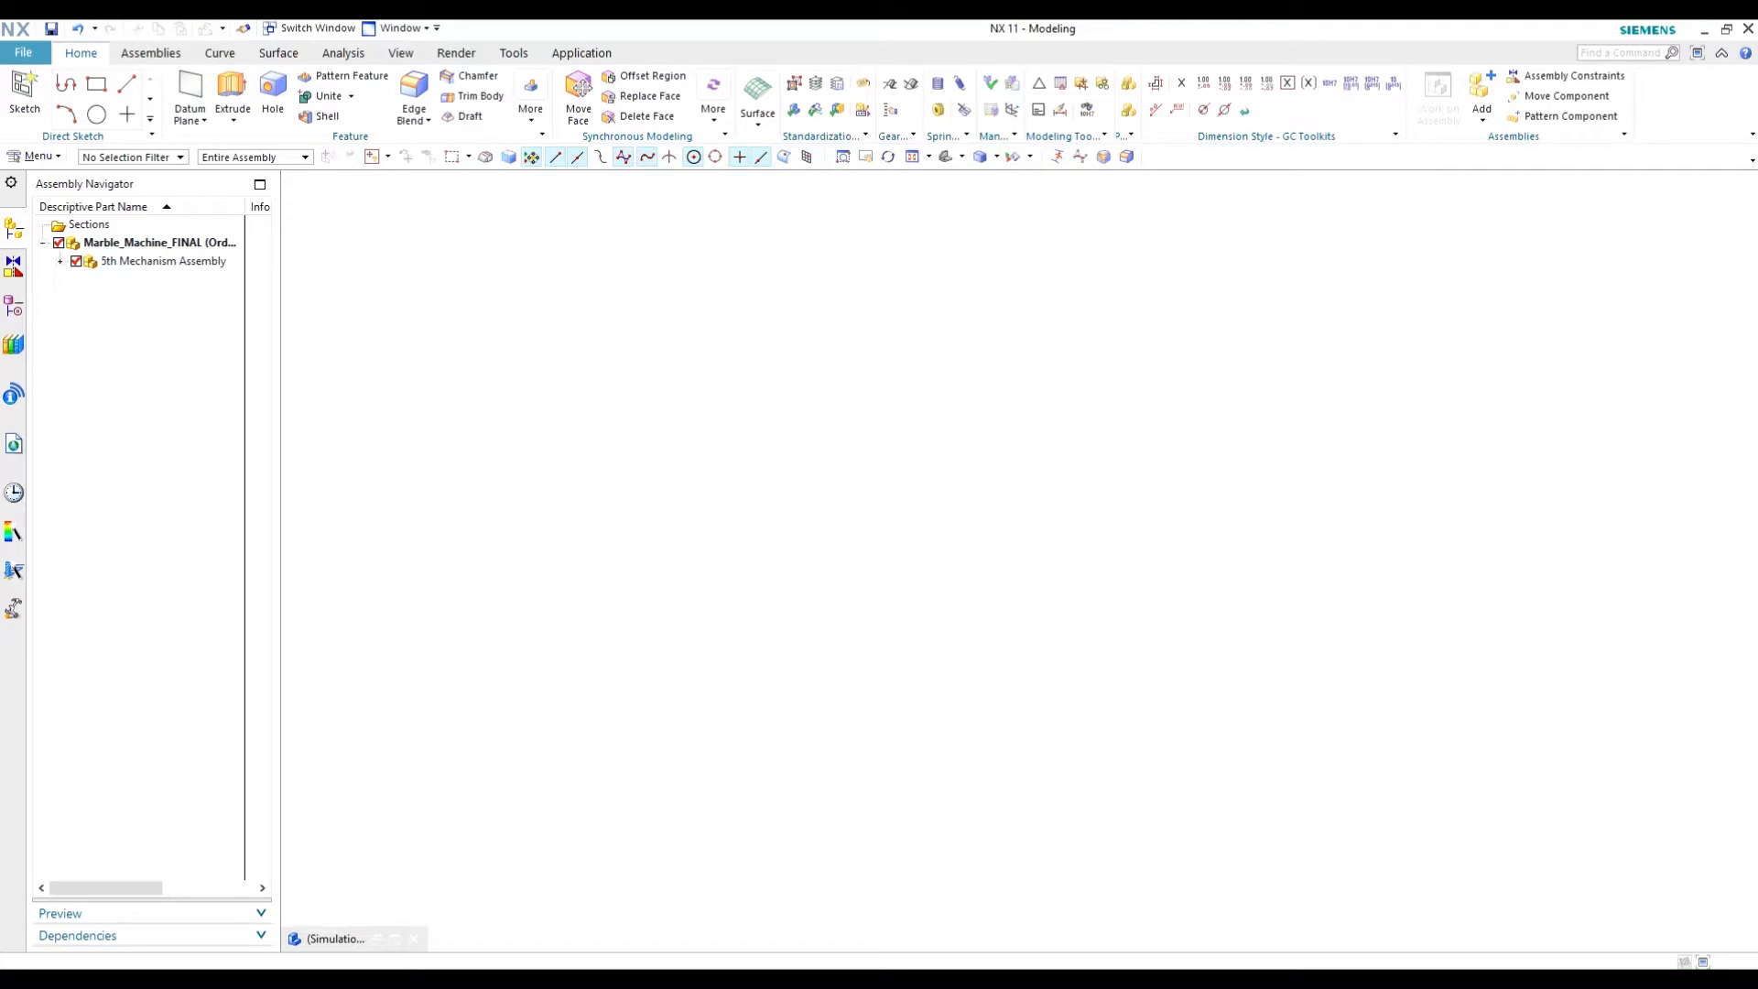
Maximize the minimized Marble_Machine_FINAL simulation window and switch to the Motion application.
click(394, 940)
mouse_move(600, 559)
middle_down()
mouse_move(548, 549)
mouse_move(590, 554)
middle_up()
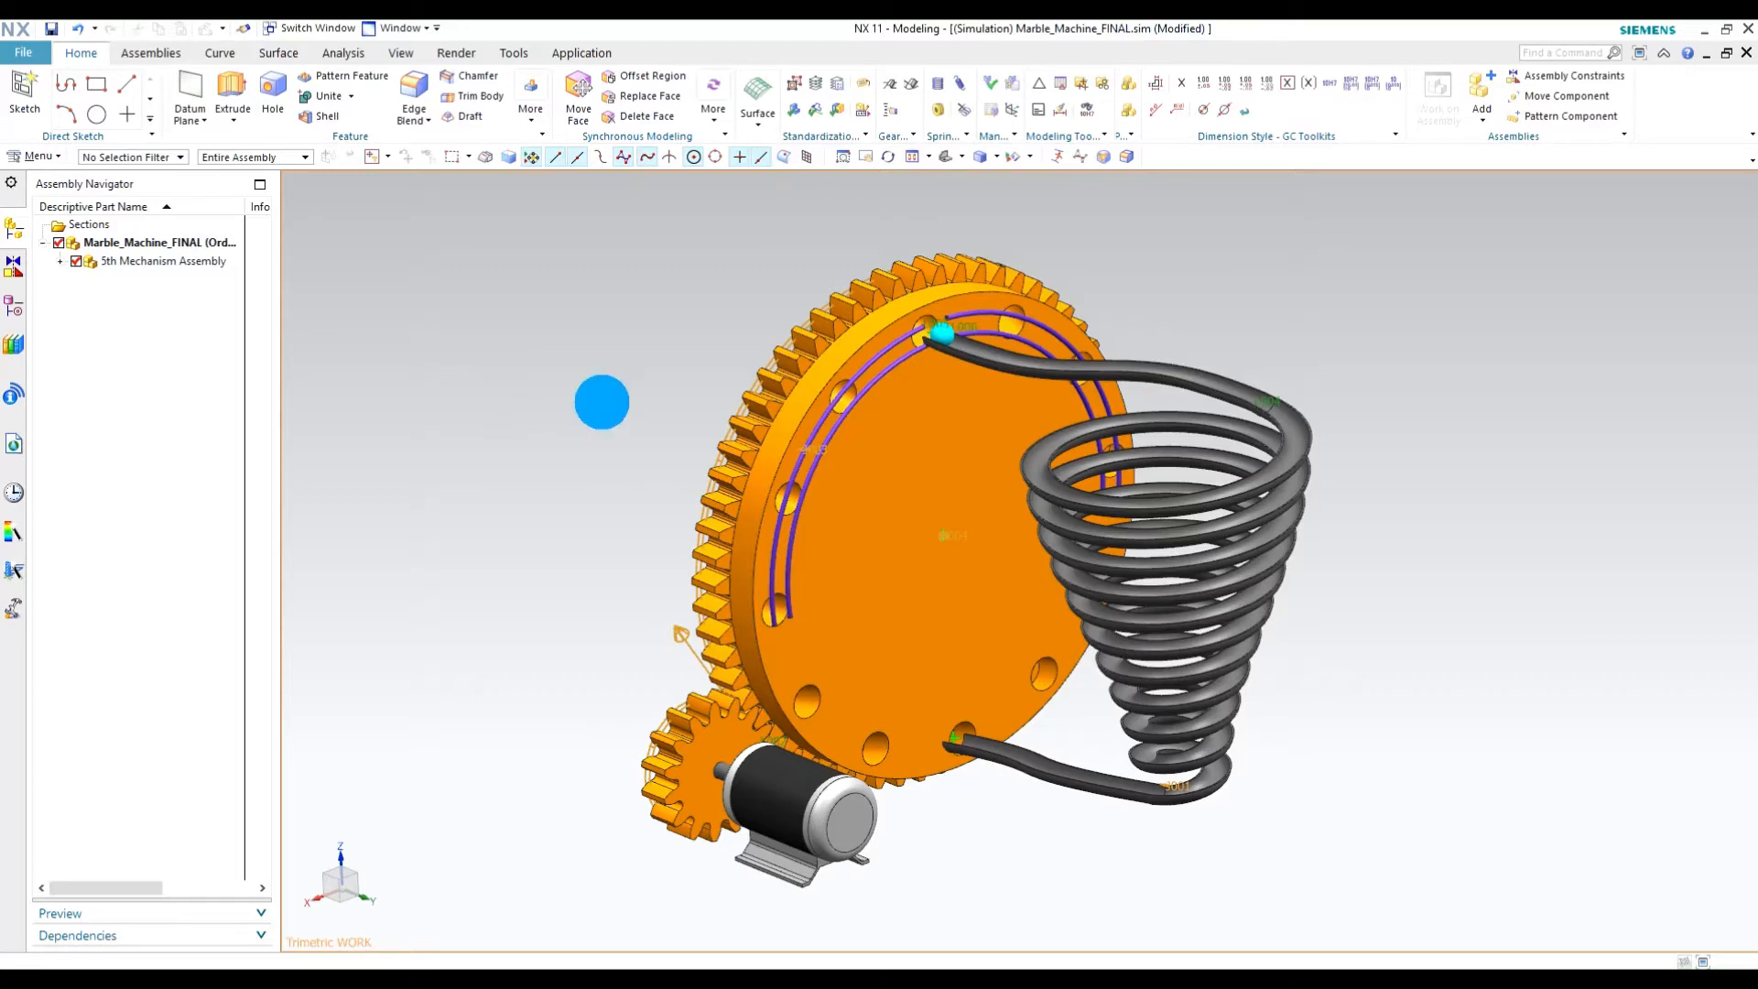
shift+middle_drag(600, 400, 640, 406)
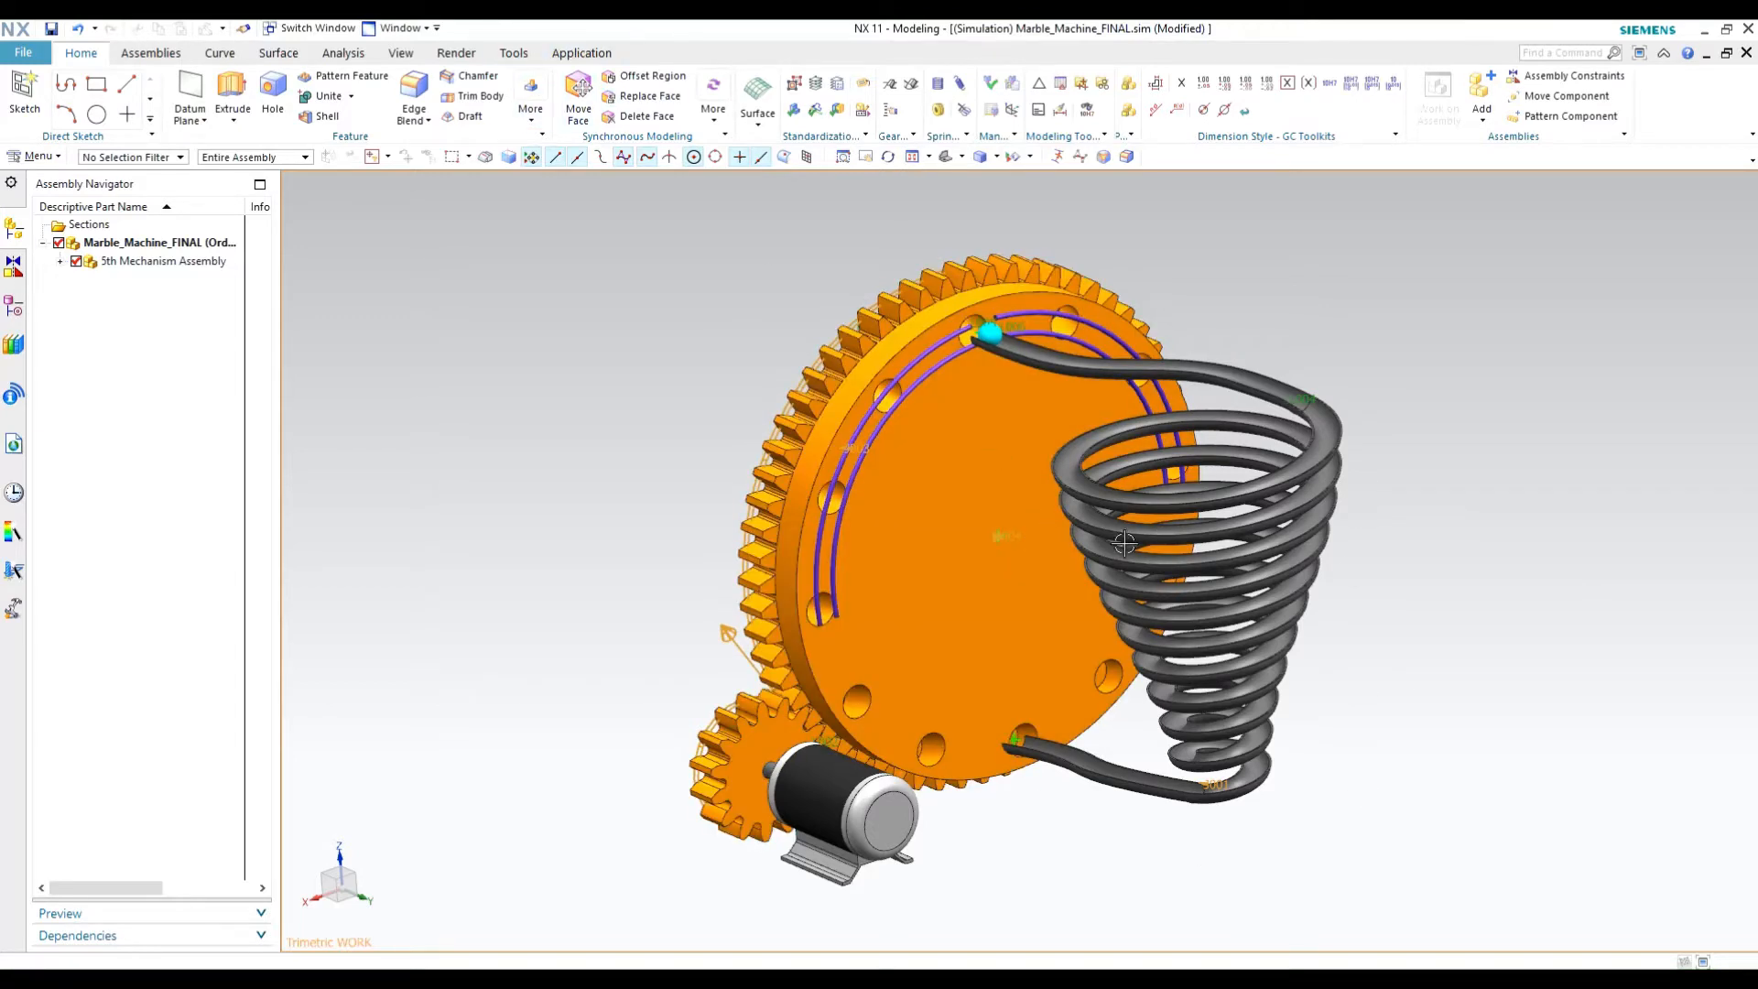
click(581, 52)
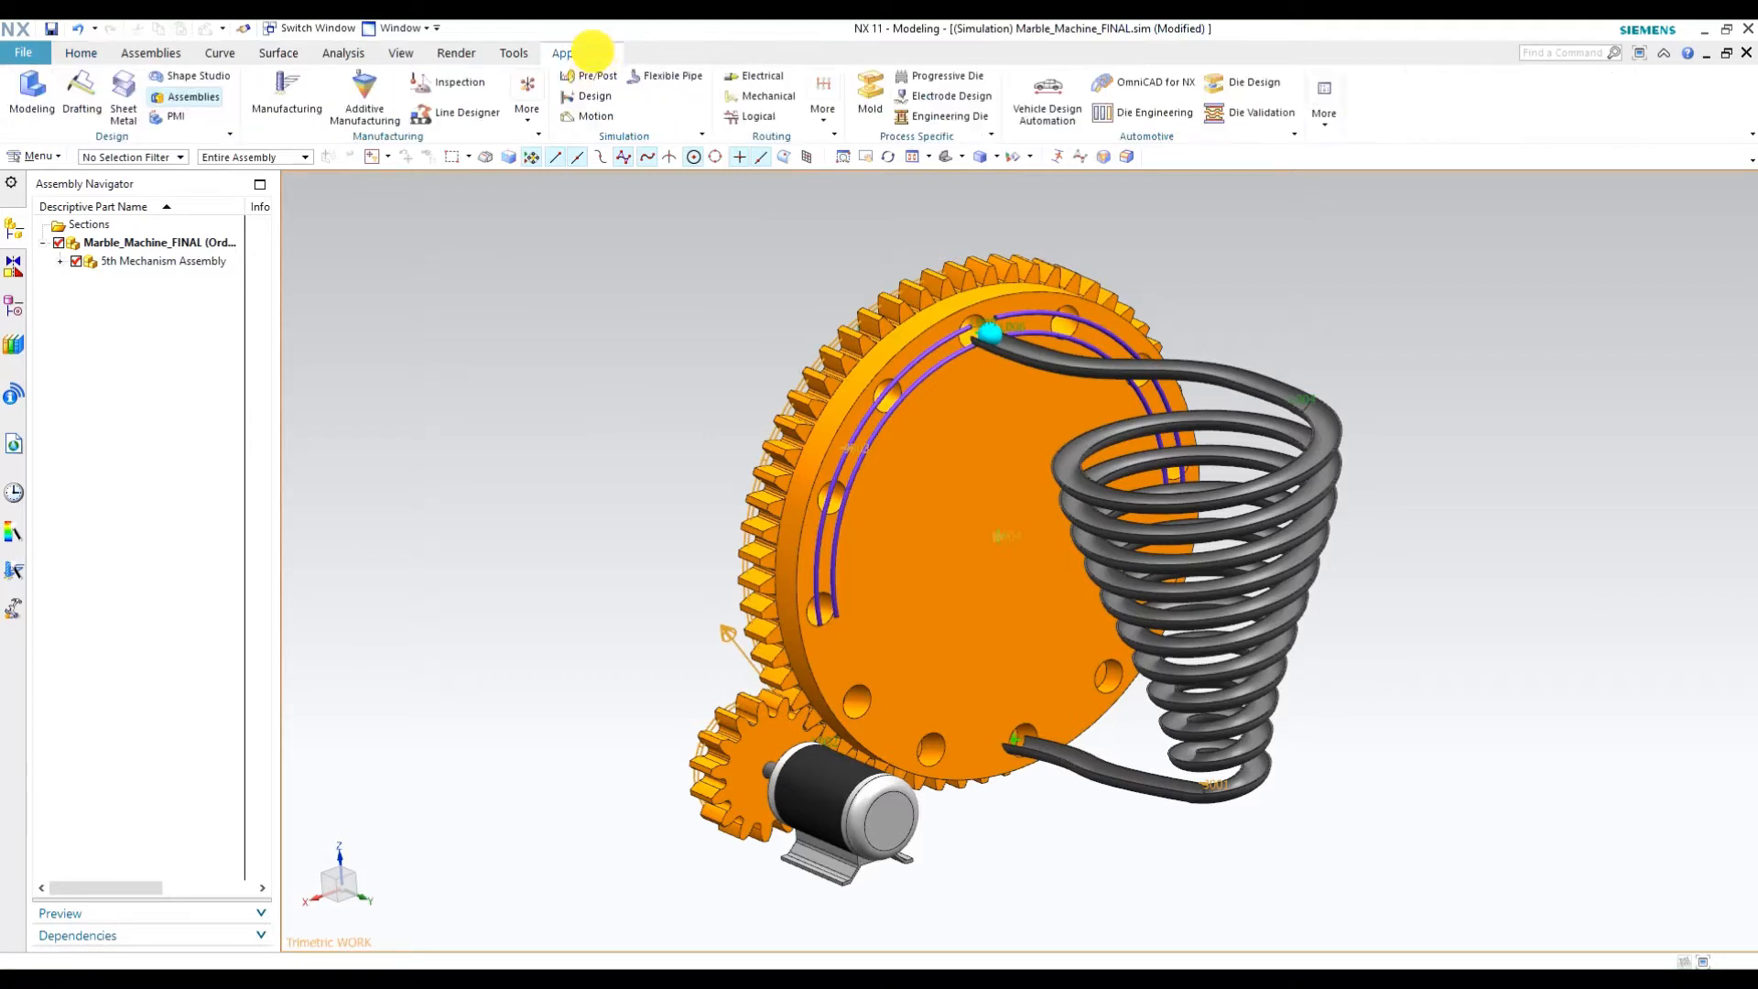
click(591, 105)
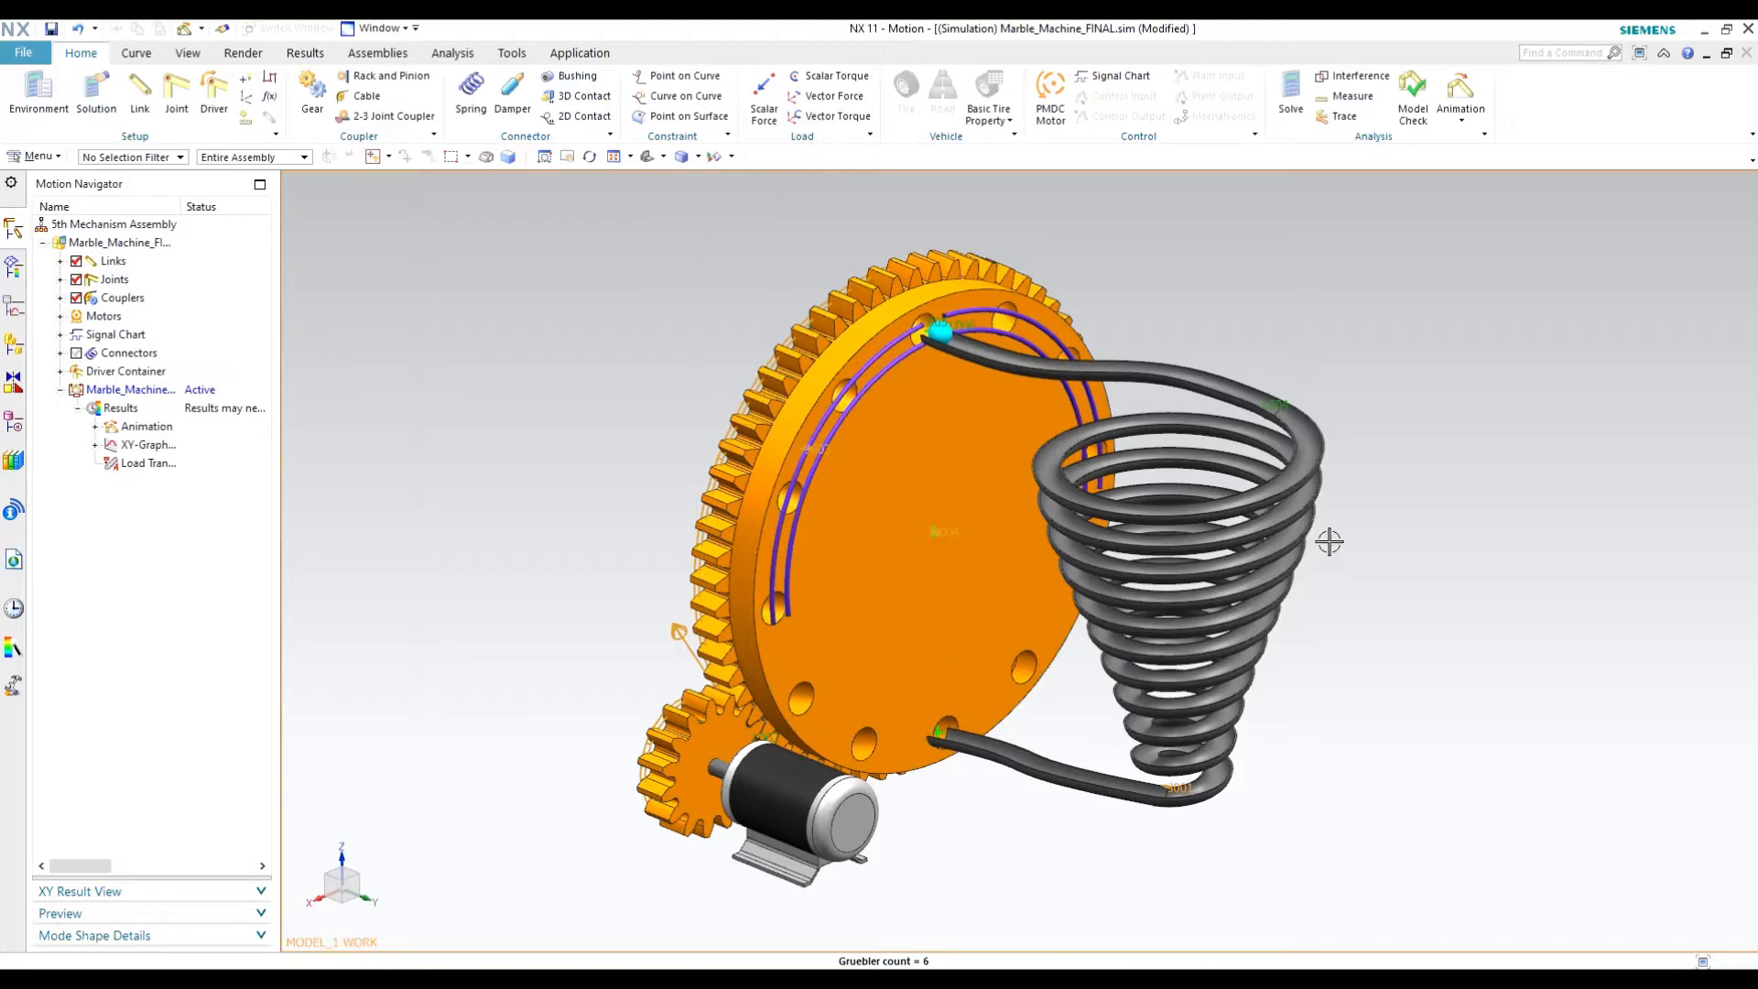
Play the existing simulation's animation of the gears and marble, and close the animation controls.
mouse_move(1393, 553)
middle_down()
mouse_move(1291, 549)
mouse_move(1387, 545)
middle_up()
click(1461, 91)
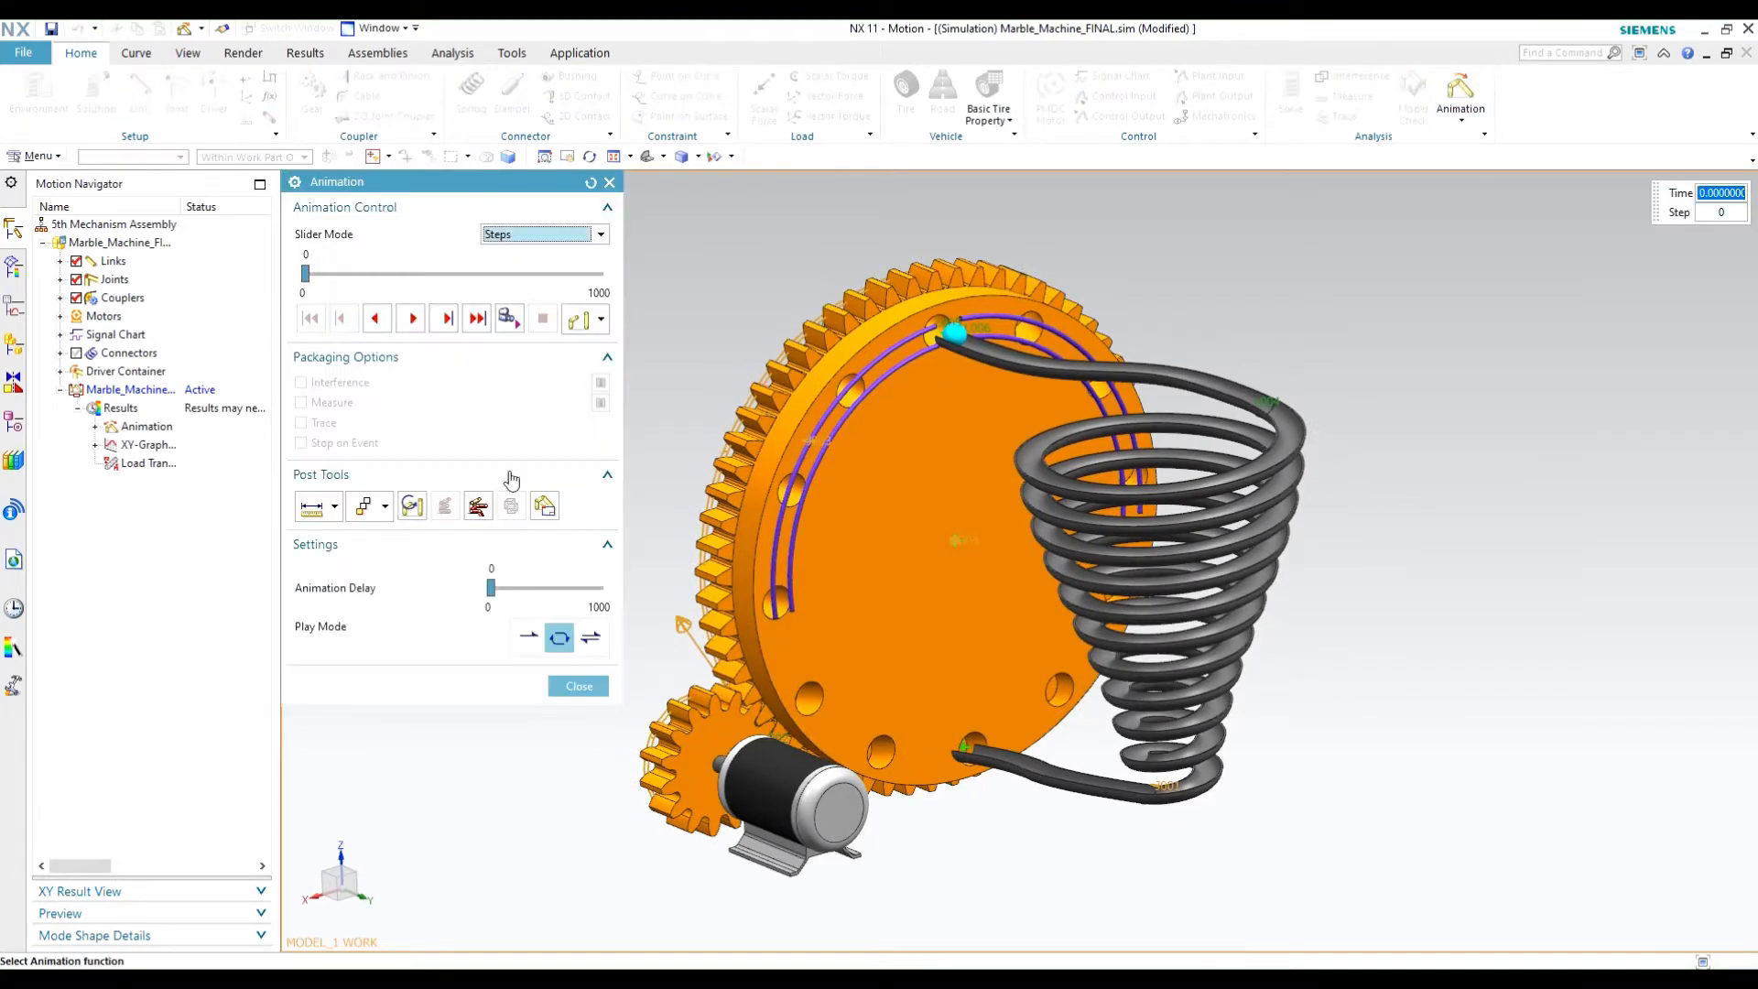
click(413, 318)
shift+middle_drag(1370, 701, 1393, 685)
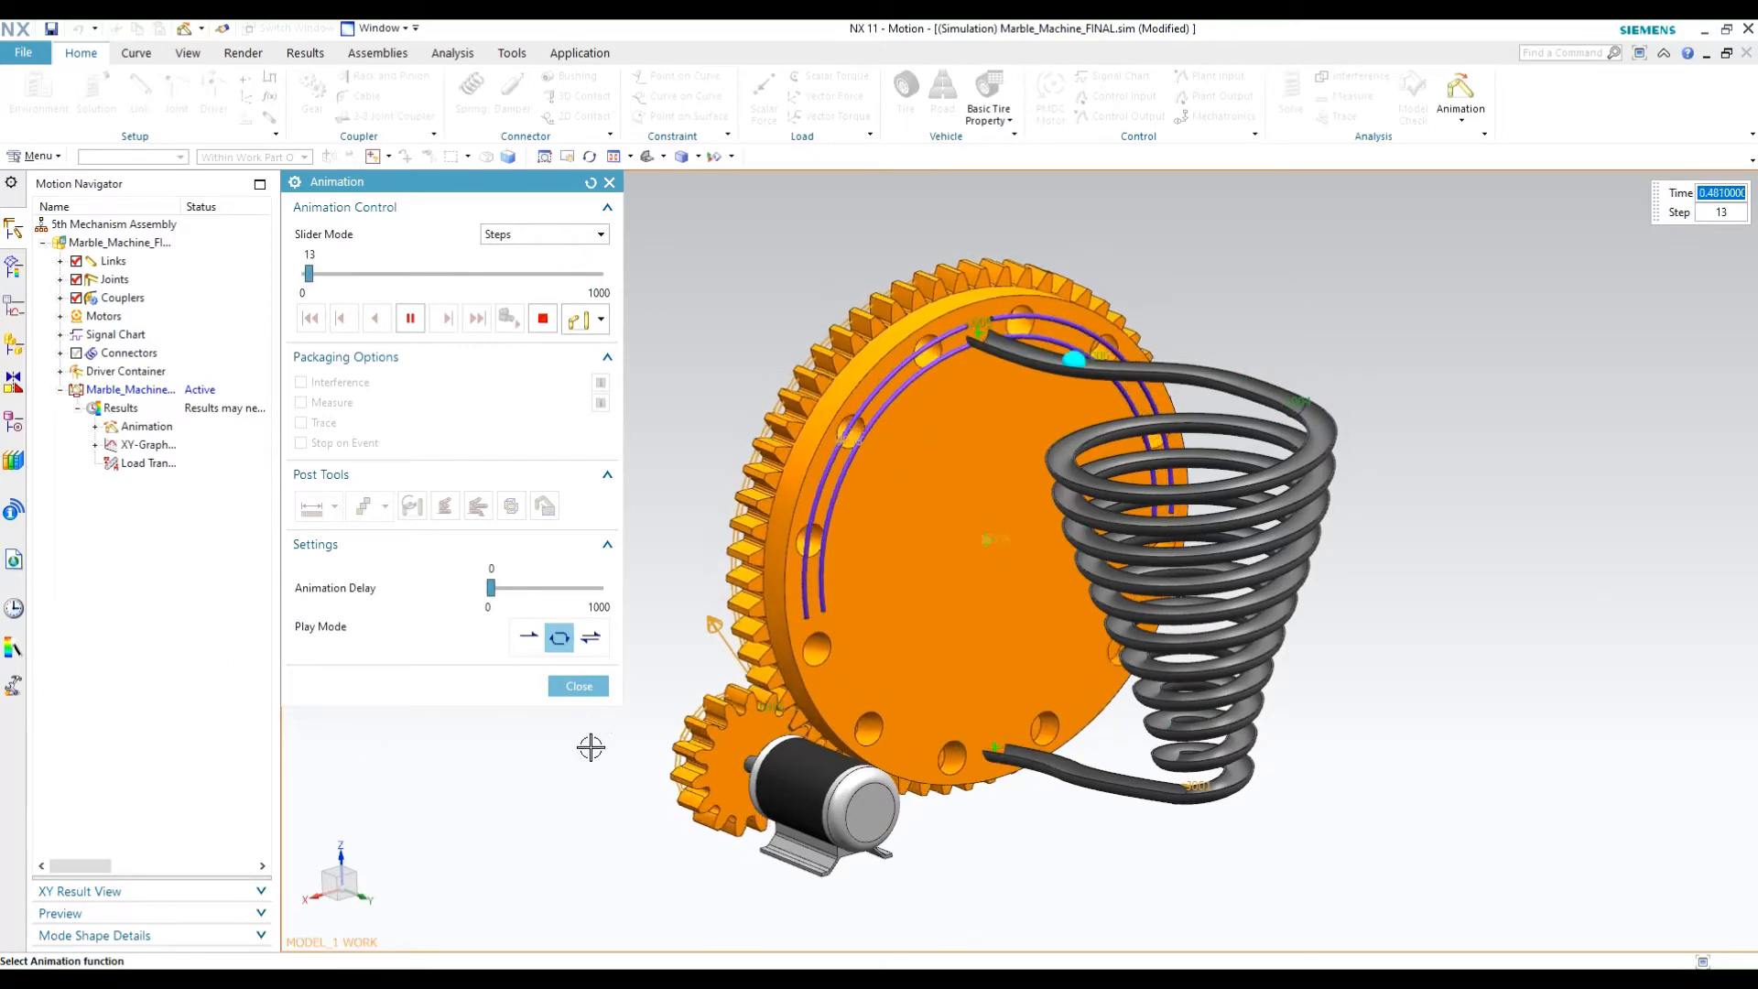
click(579, 686)
Save the open simulation and create a new Dynamics simulation motion_1 for 5th Mechanism Assembly, with Motor Driver enabled and the Joint Wizard disabled.
right_click(150, 223)
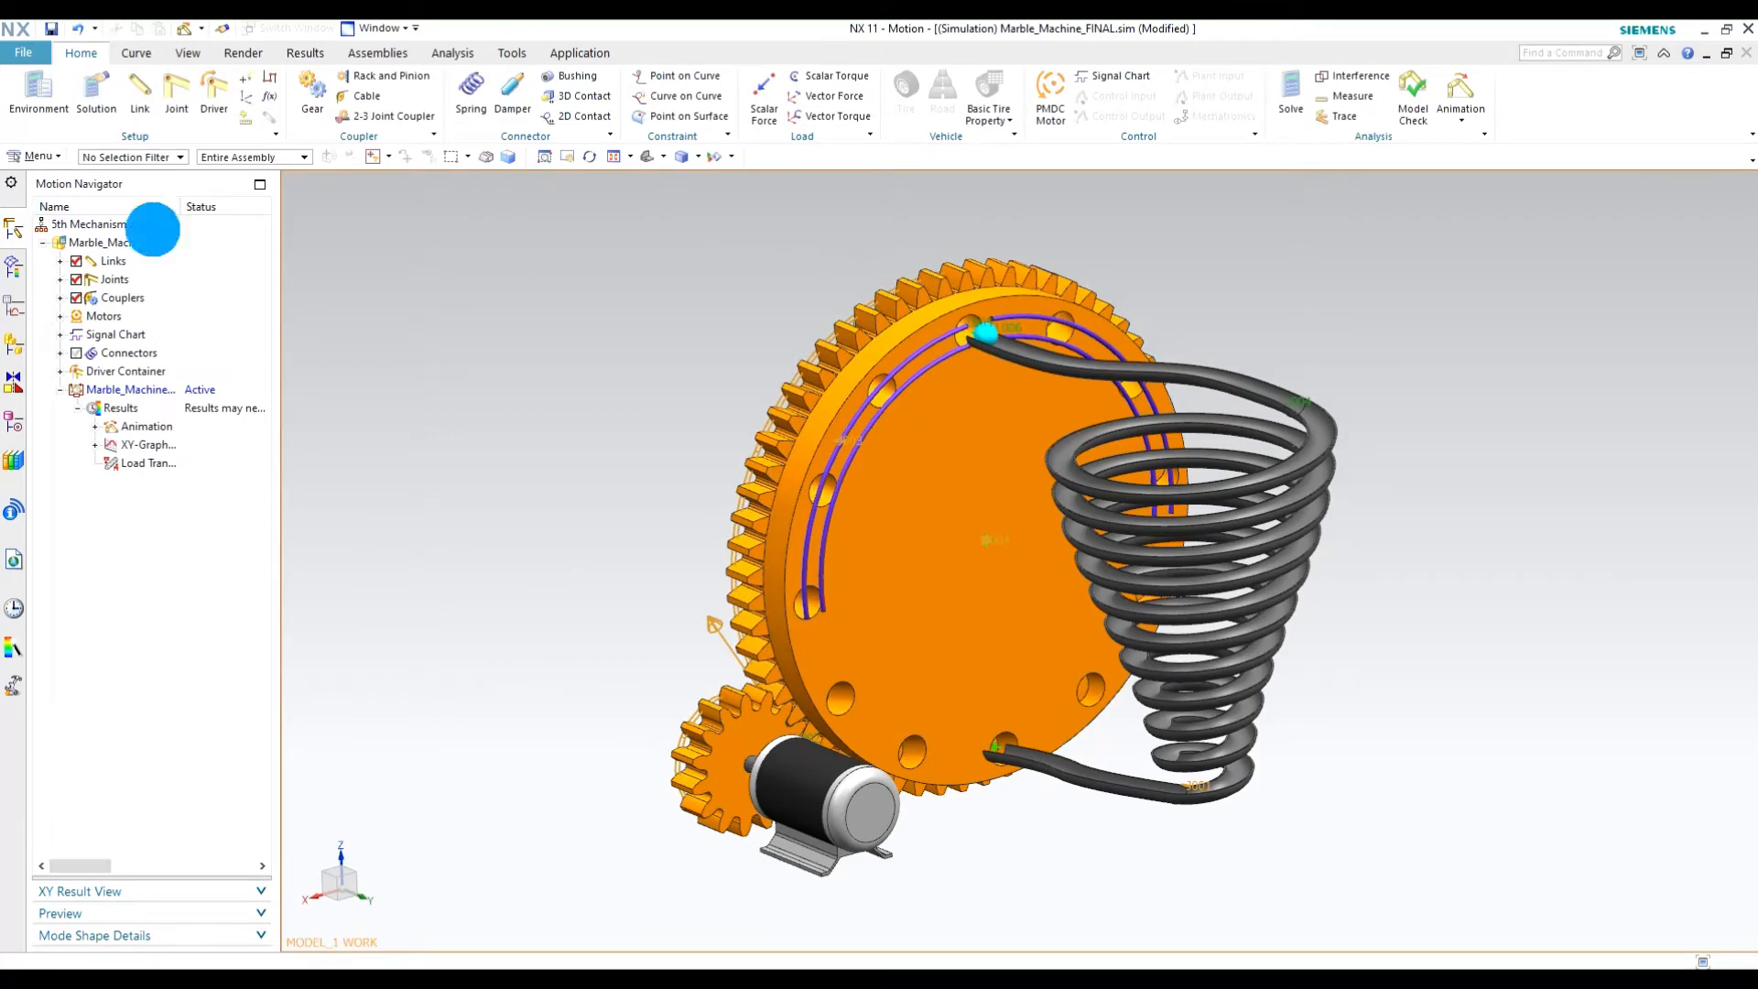
click(231, 265)
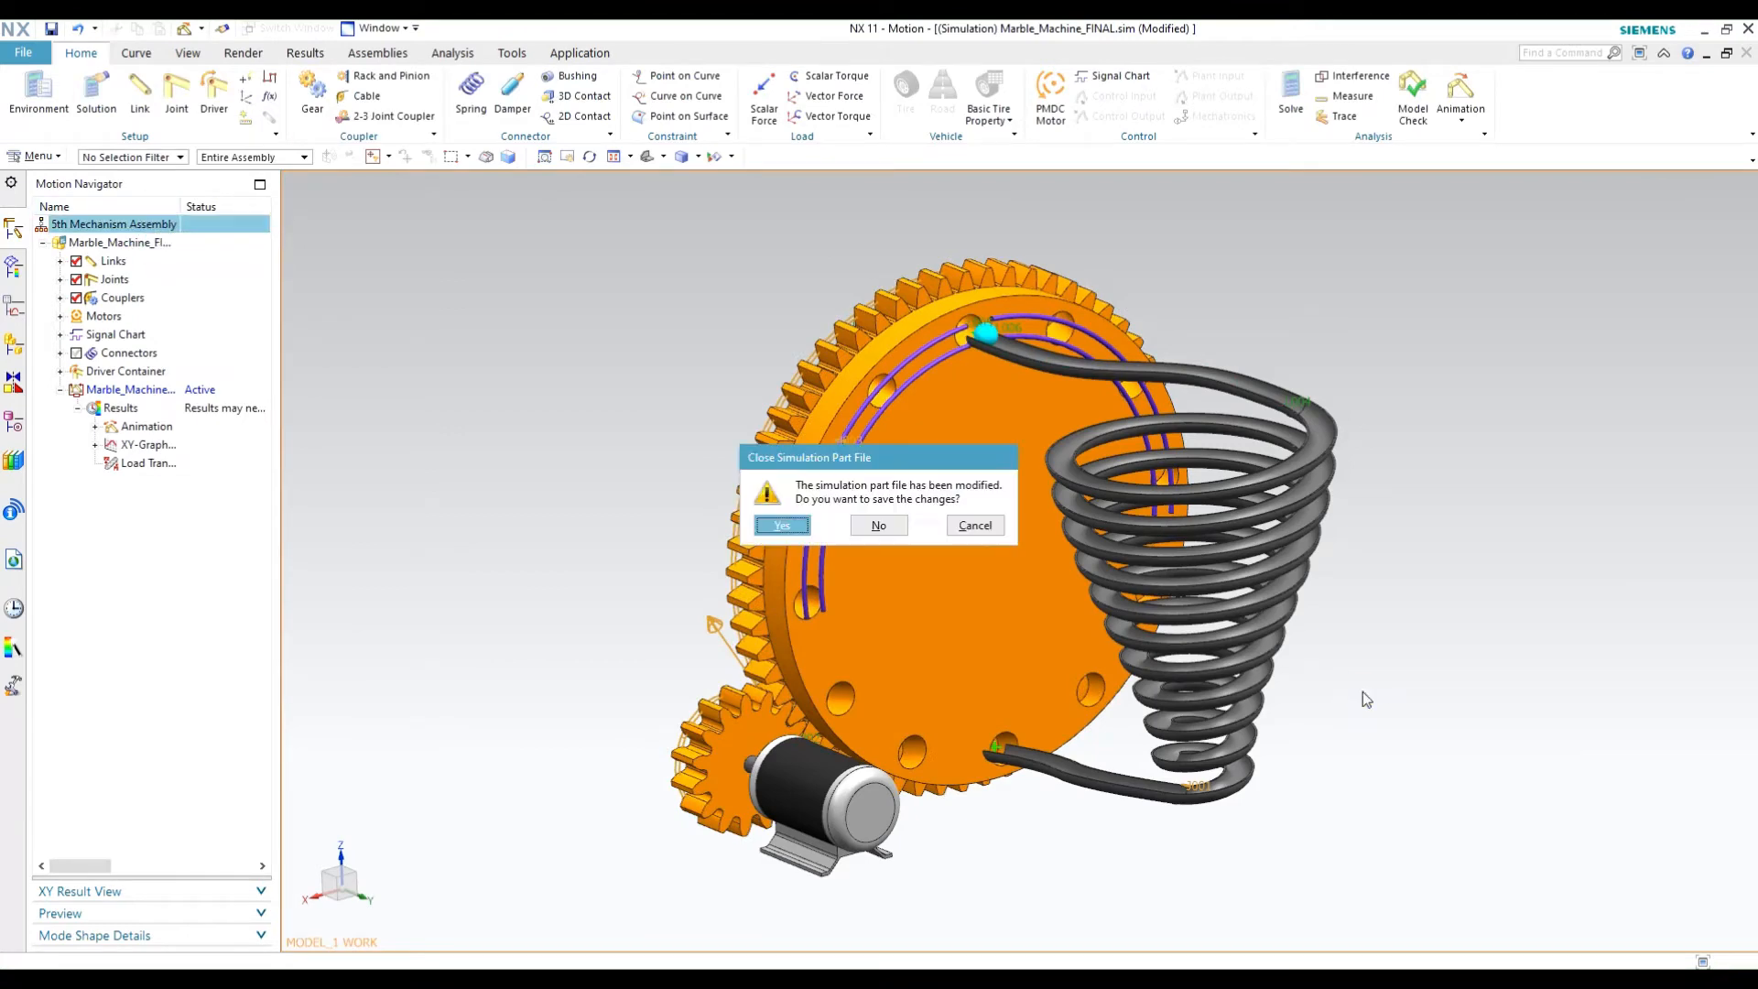
click(795, 528)
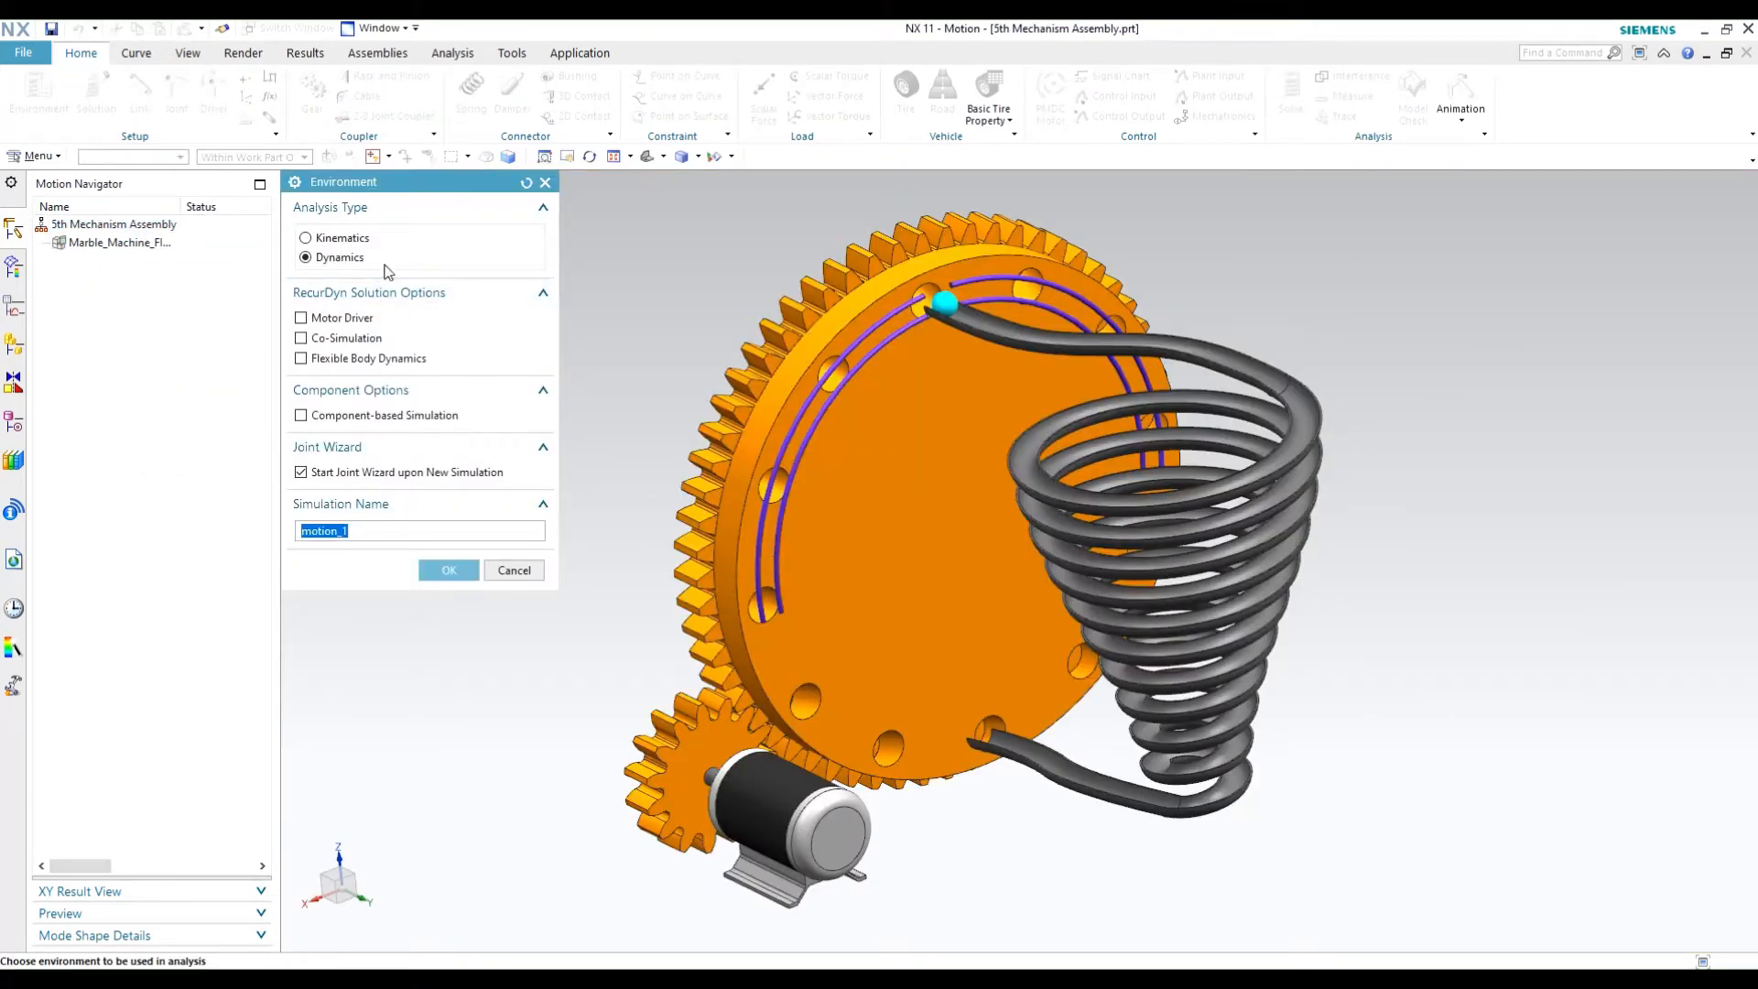
click(302, 319)
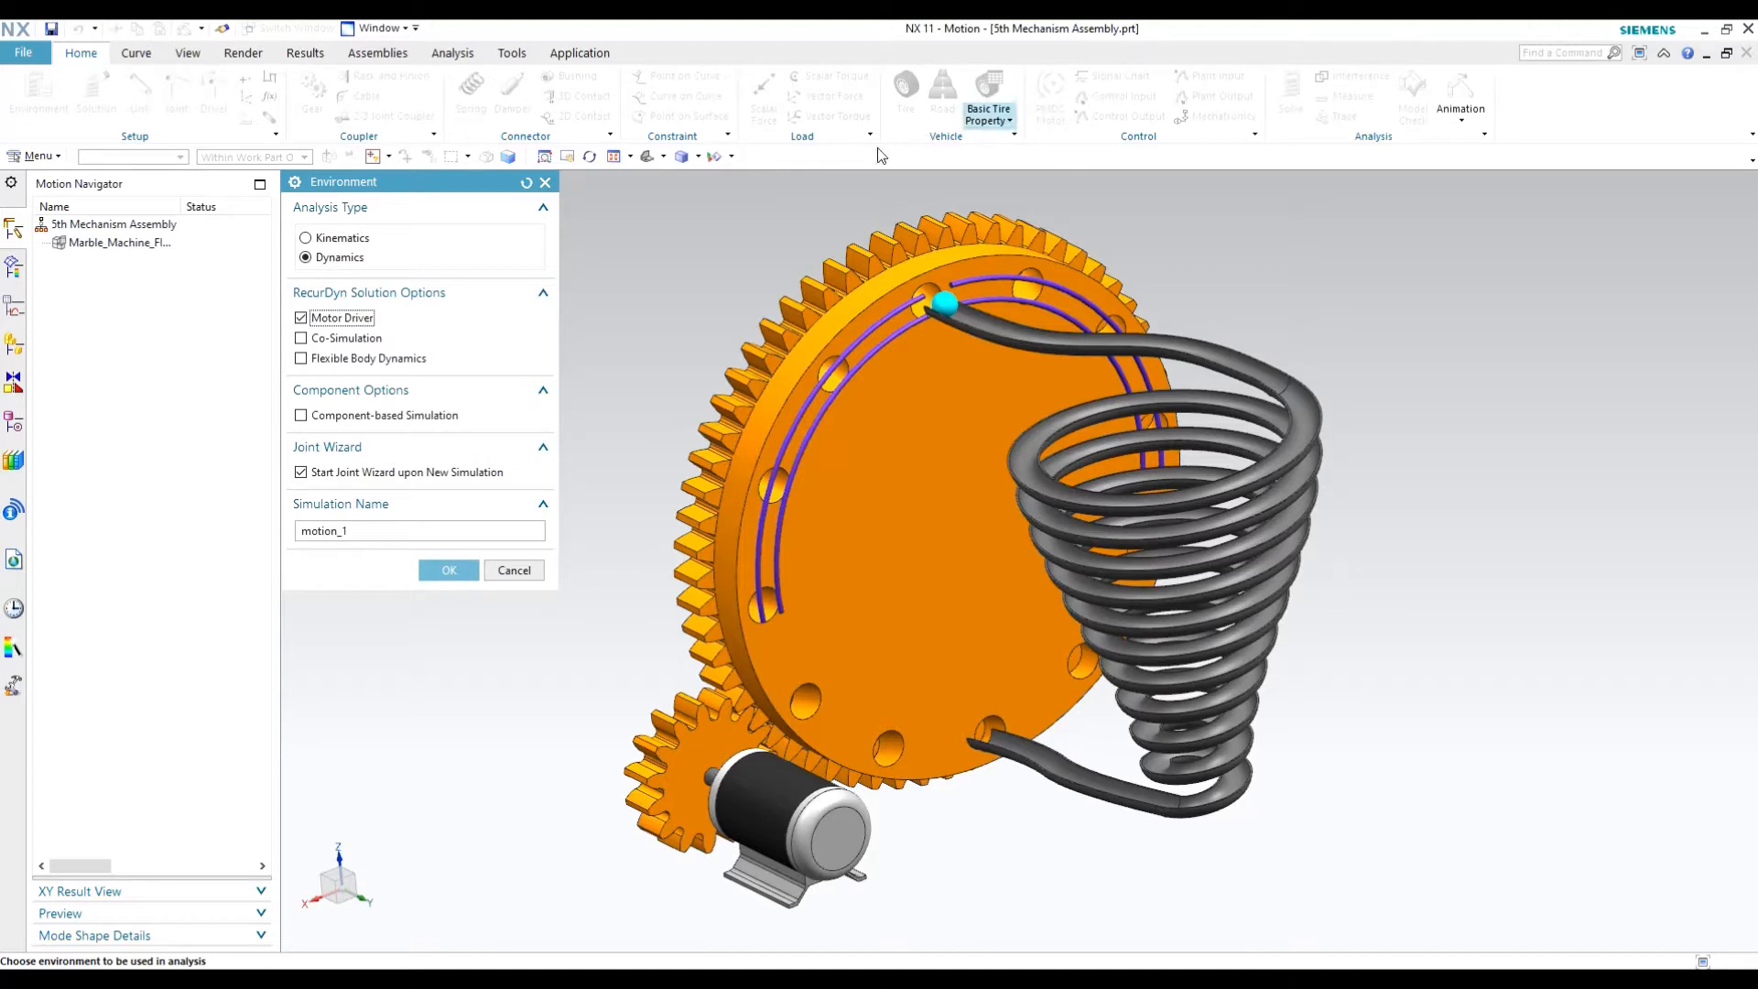
click(344, 474)
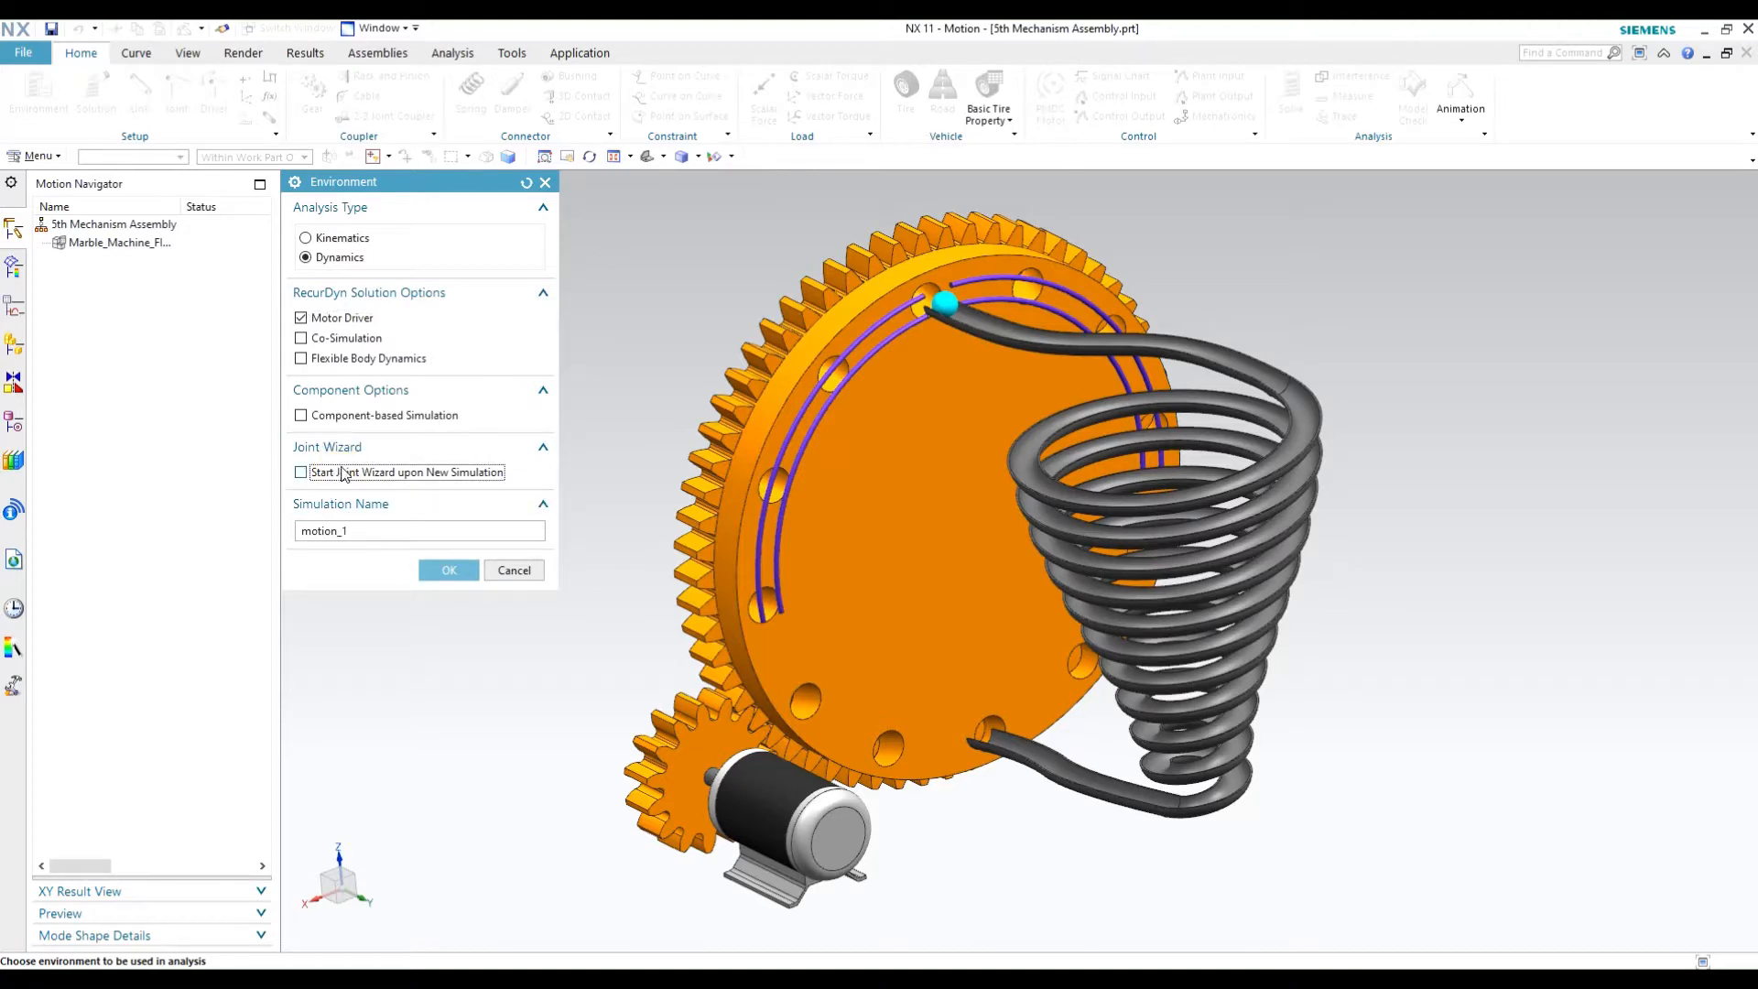
click(448, 570)
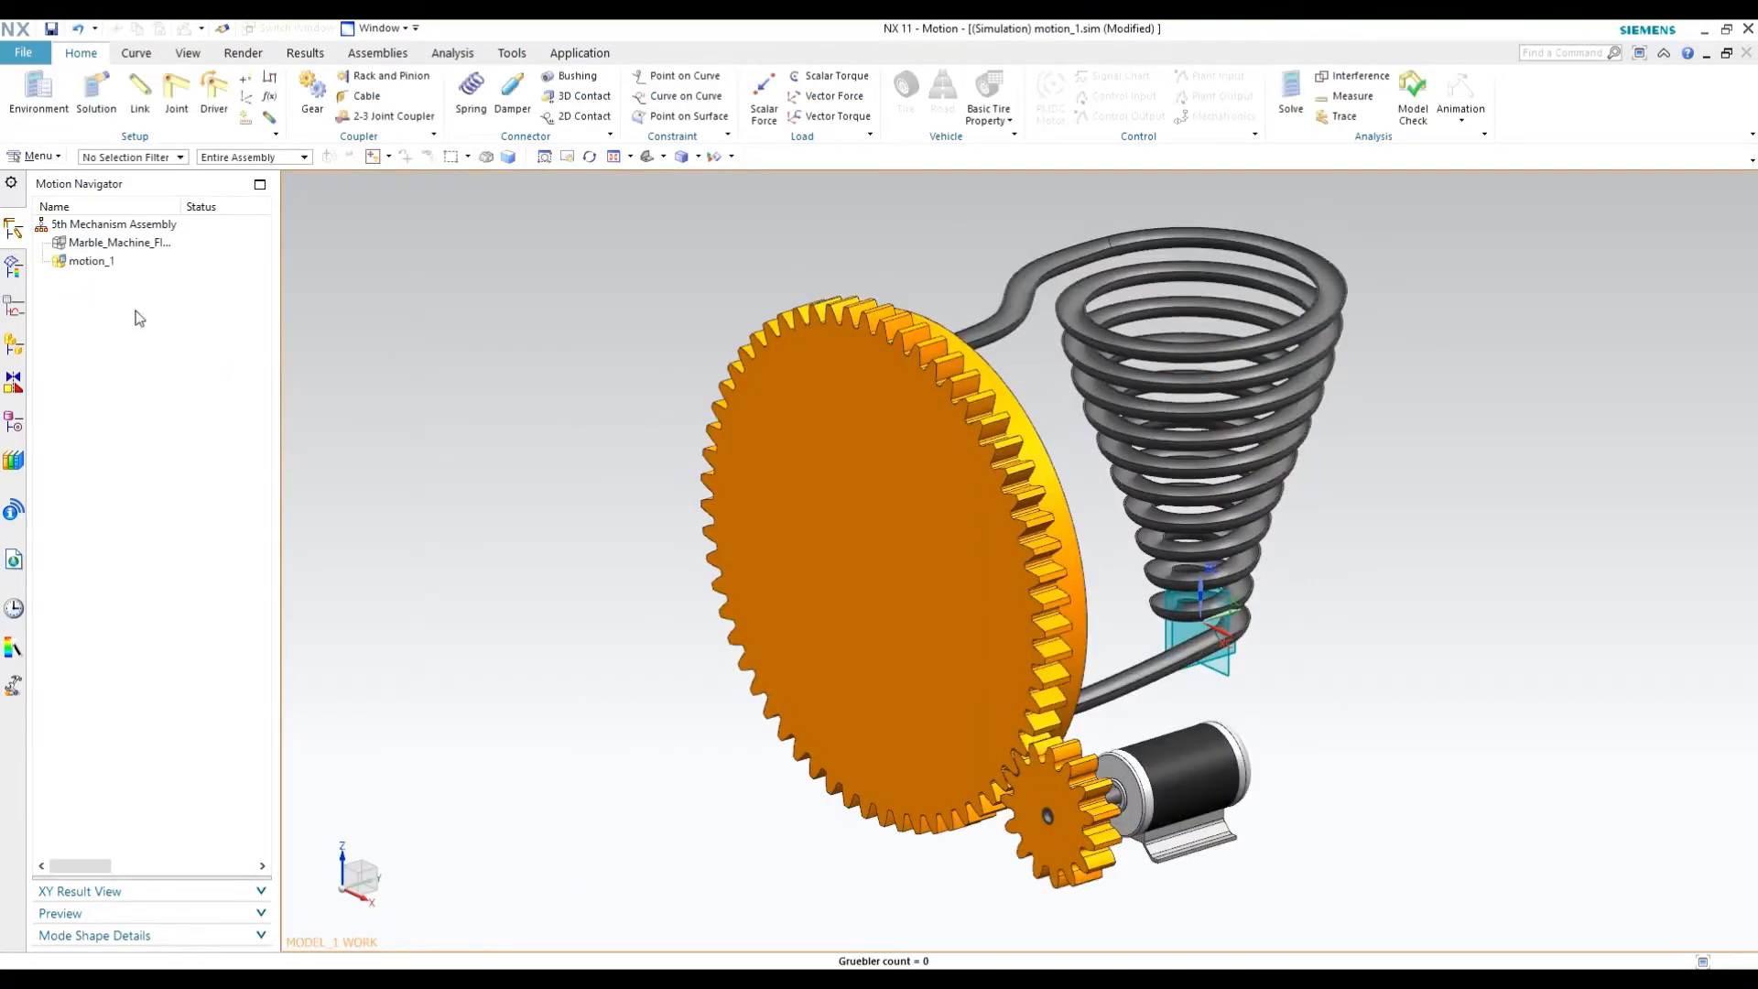
click(141, 91)
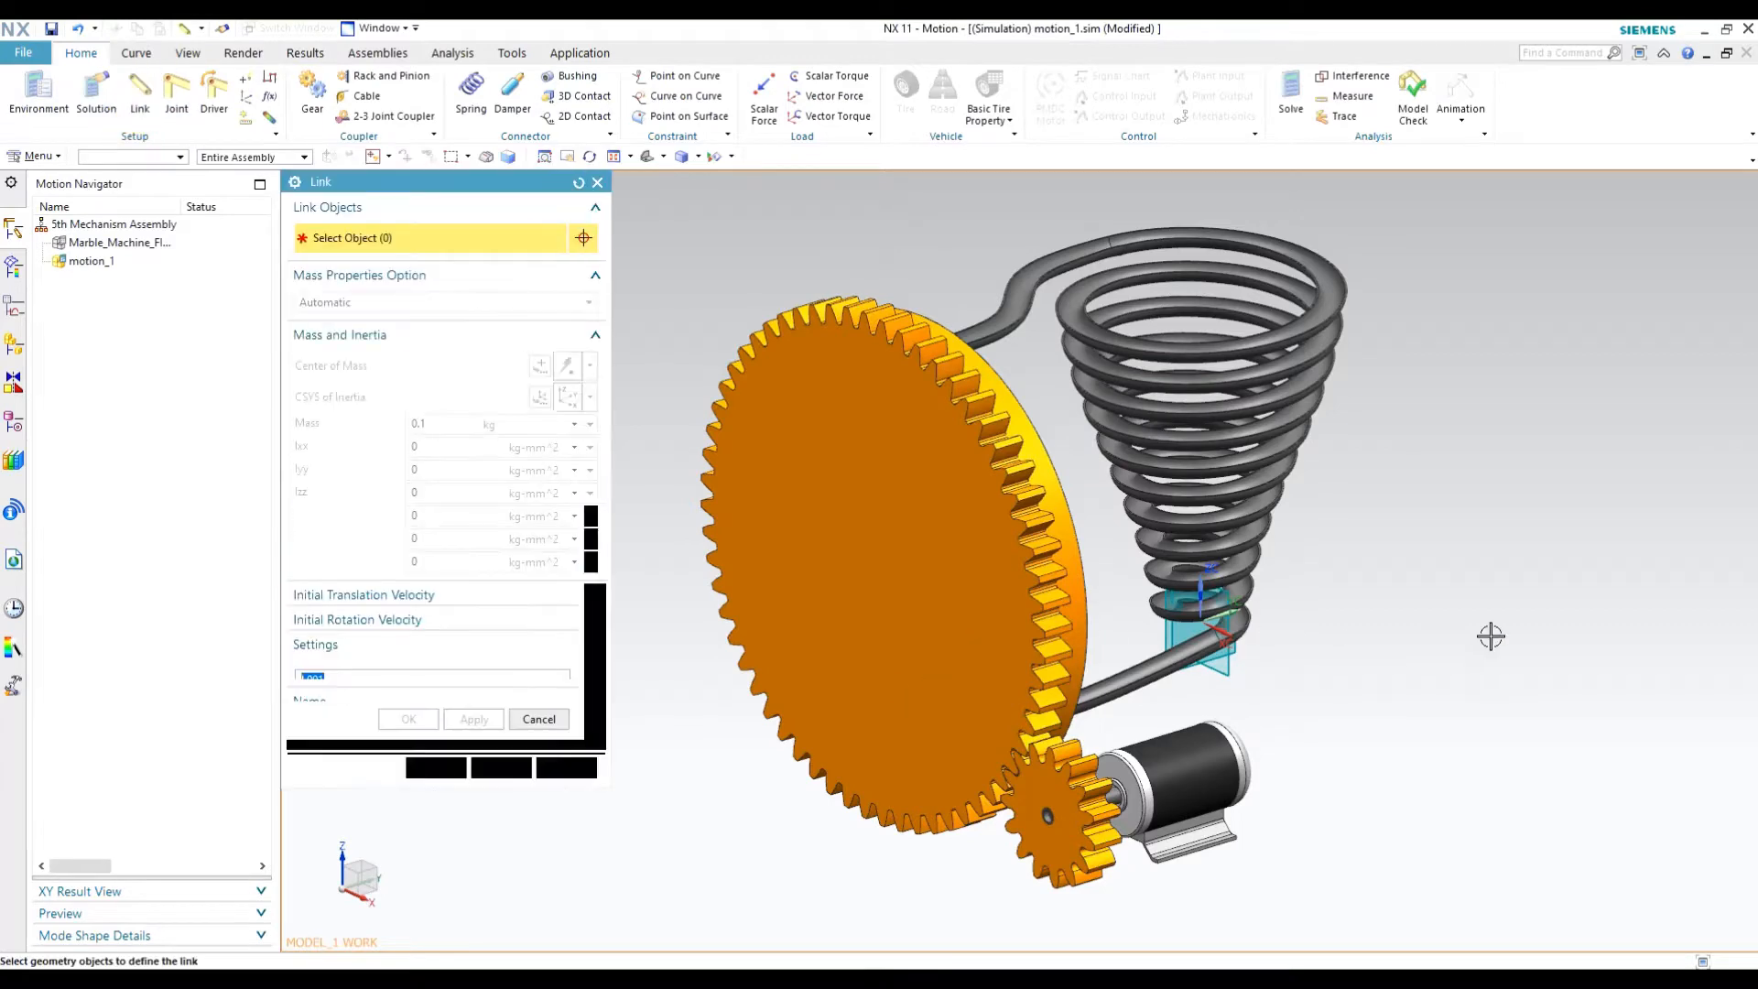
middle_drag(1491, 635, 1419, 677)
click(599, 183)
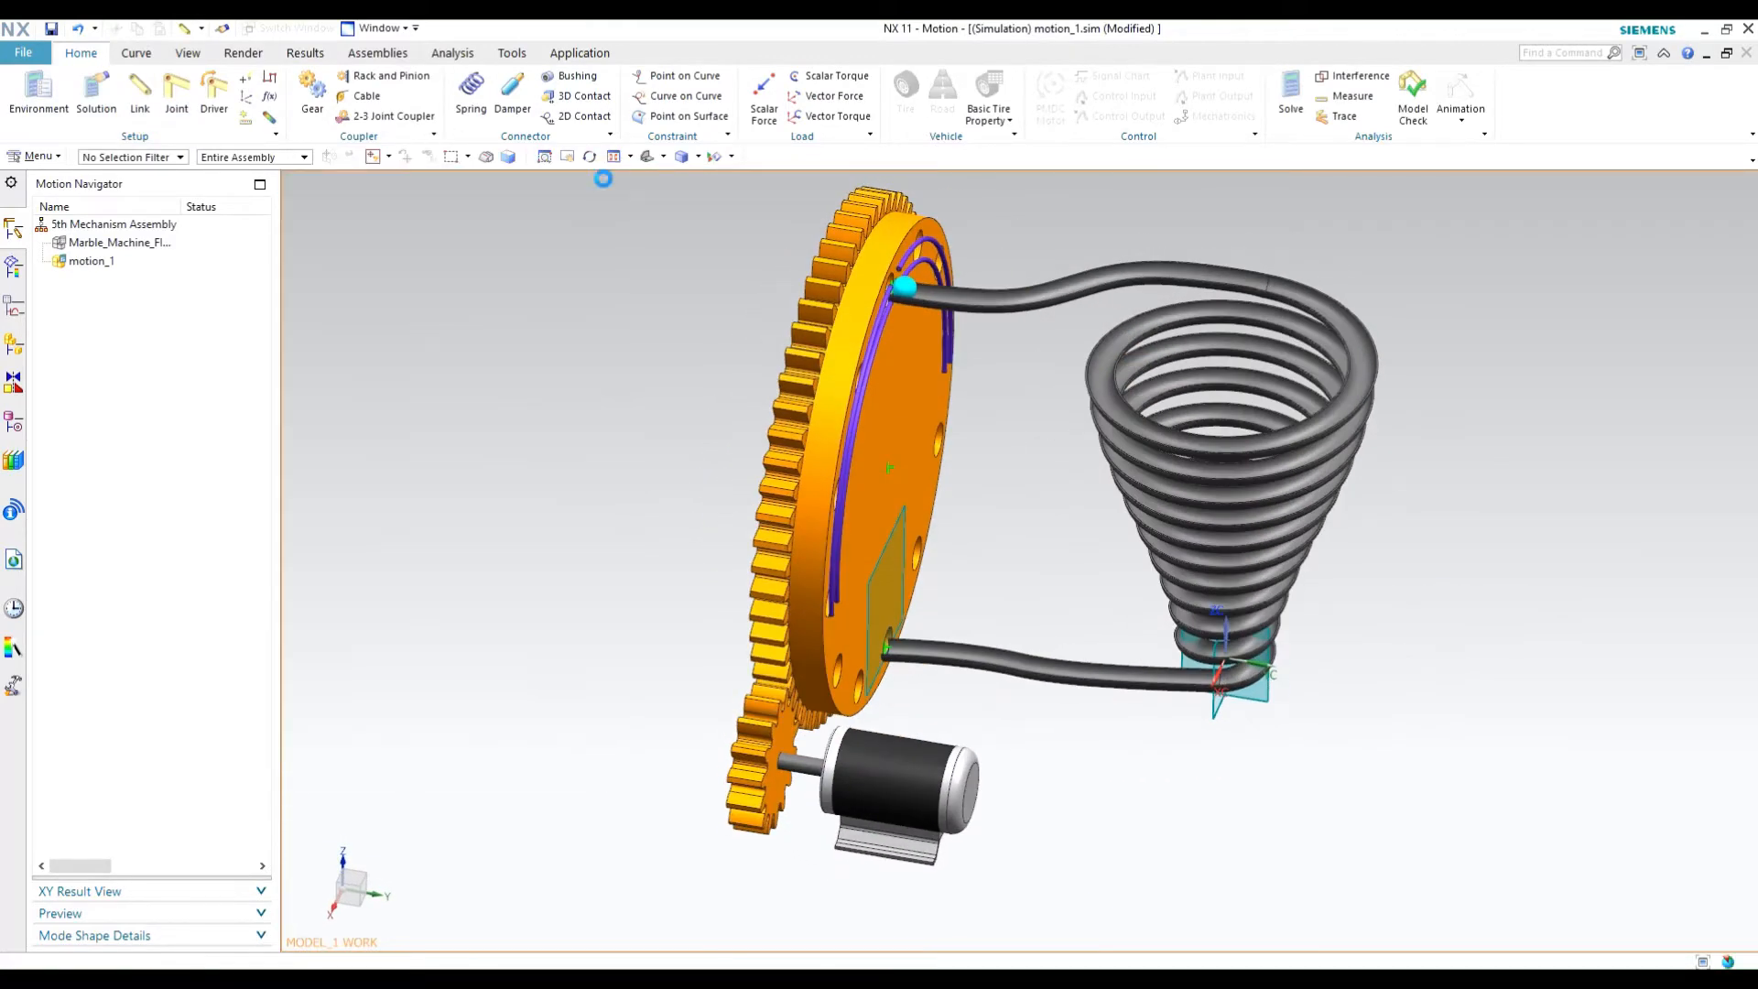
Hide all datum planes in the assembly.
middle_drag(1328, 567, 1275, 491)
key(ctrl+w)
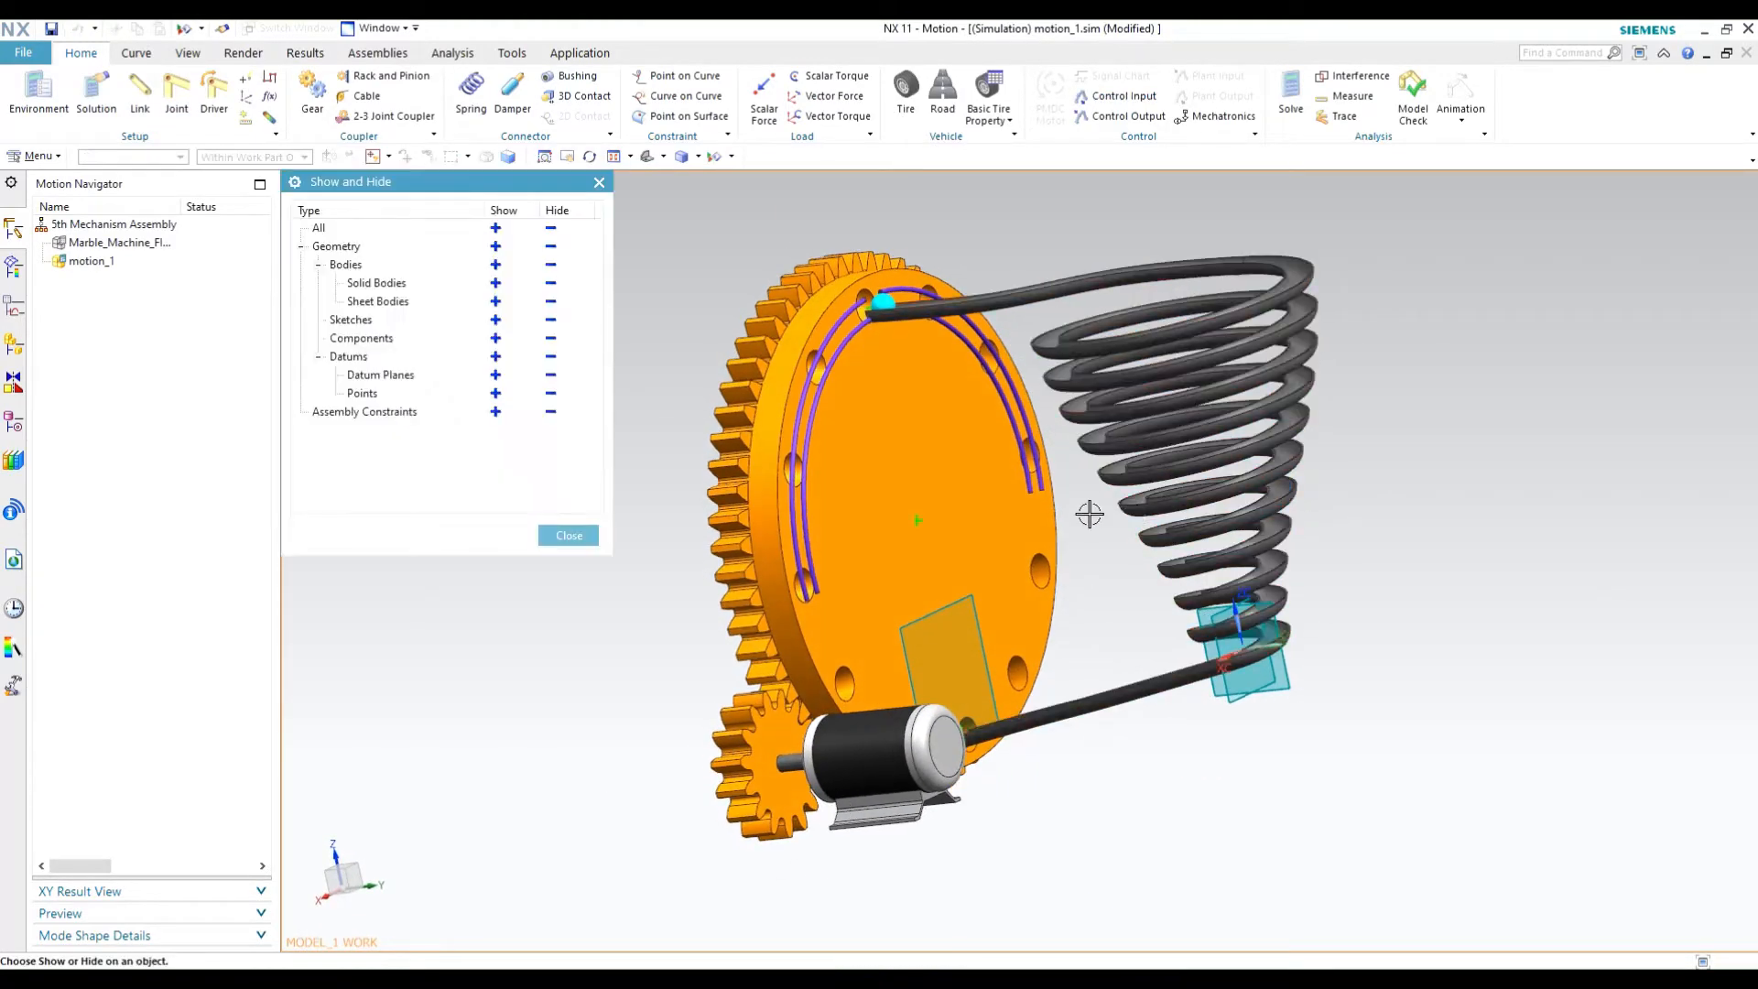
click(551, 376)
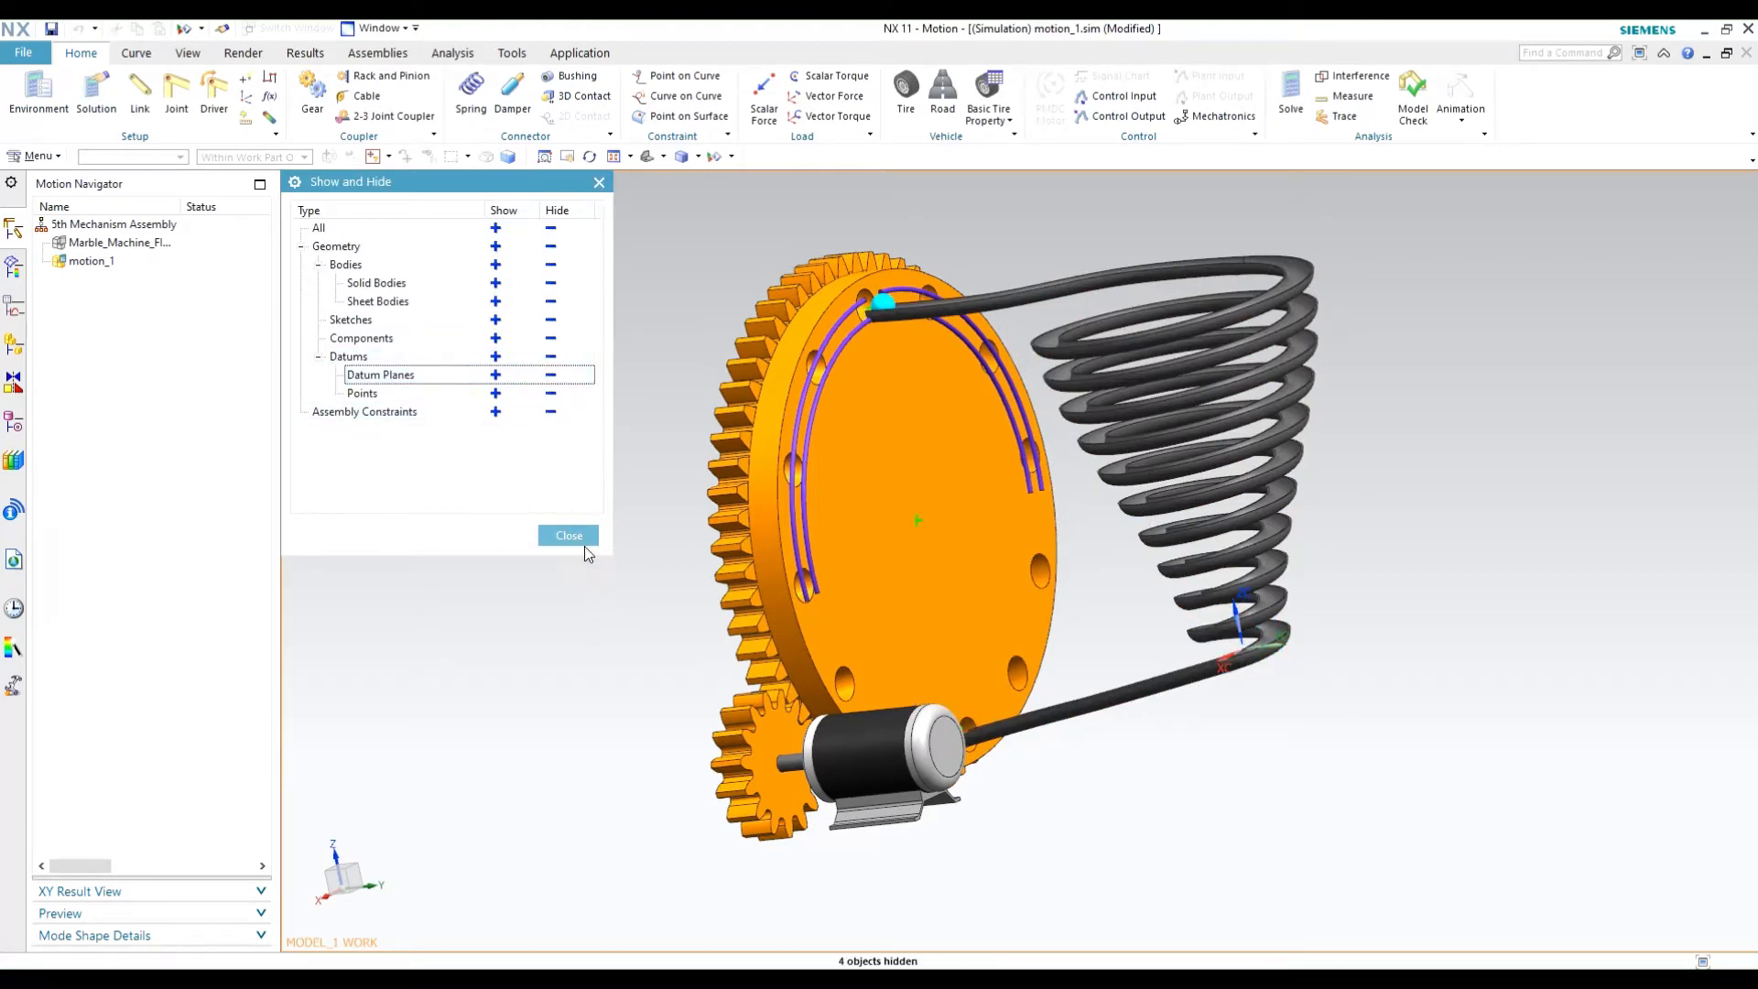
click(568, 534)
click(901, 556)
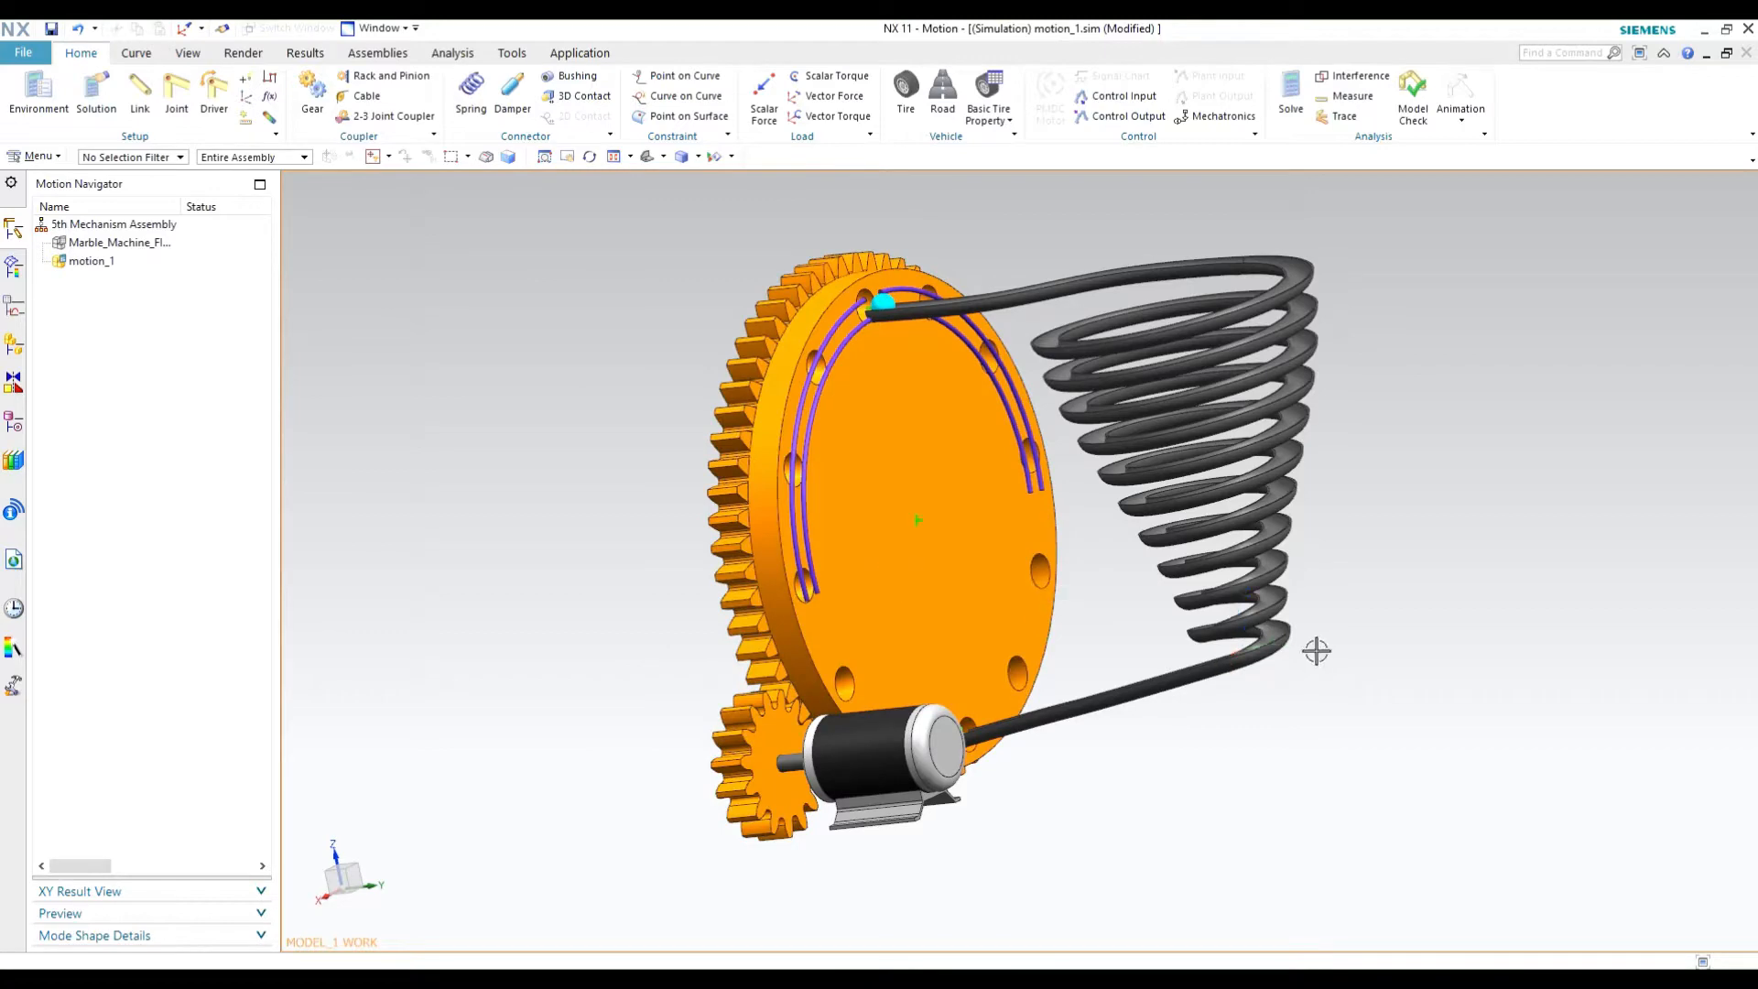
Define the black spiral track as a link fixed without a joint.
middle_drag(1451, 515, 1102, 714)
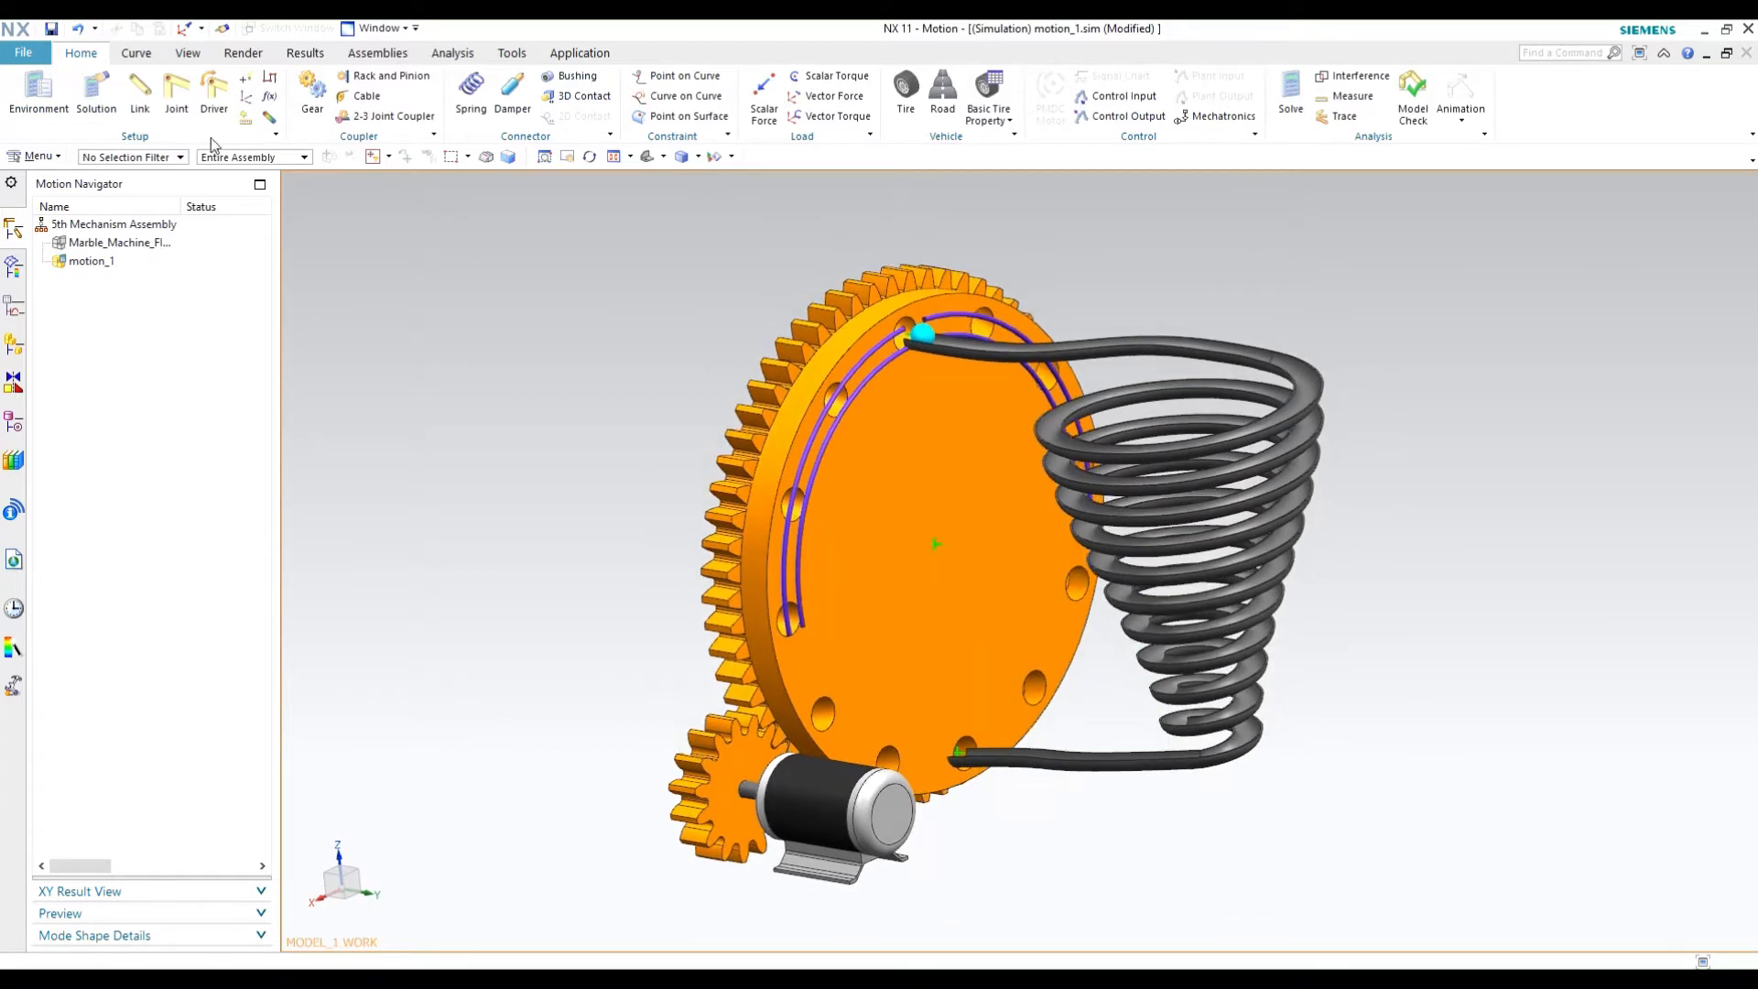
click(136, 114)
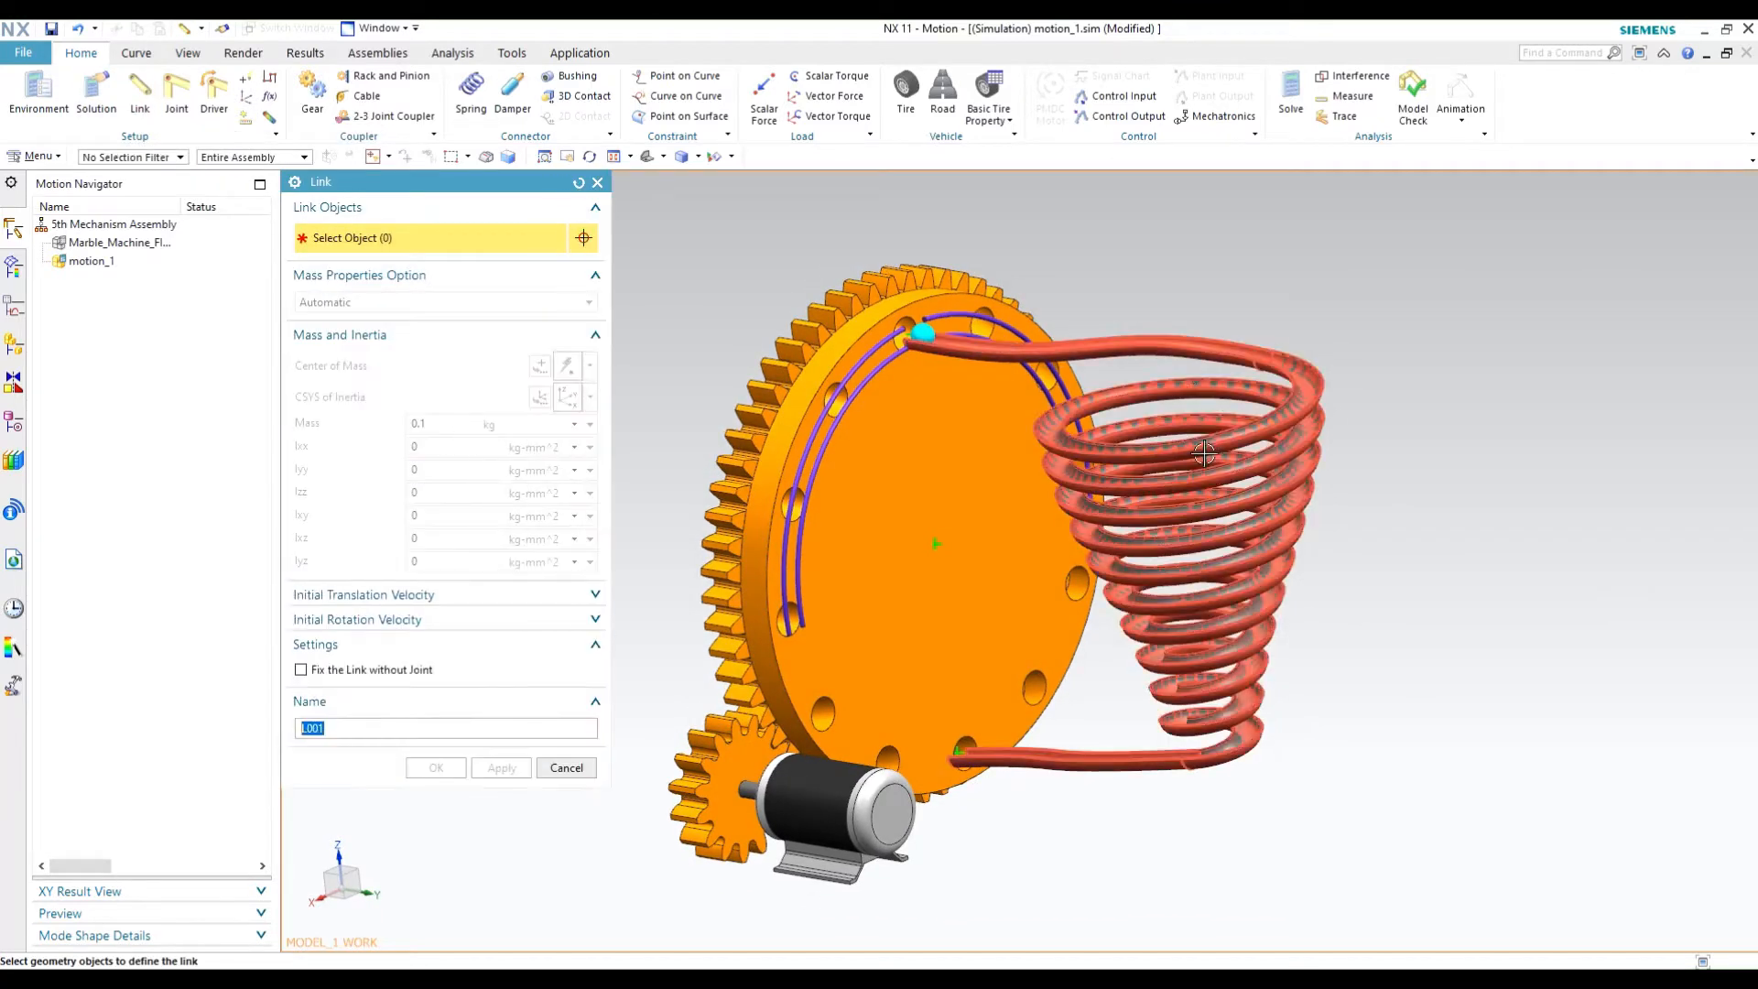
click(1186, 352)
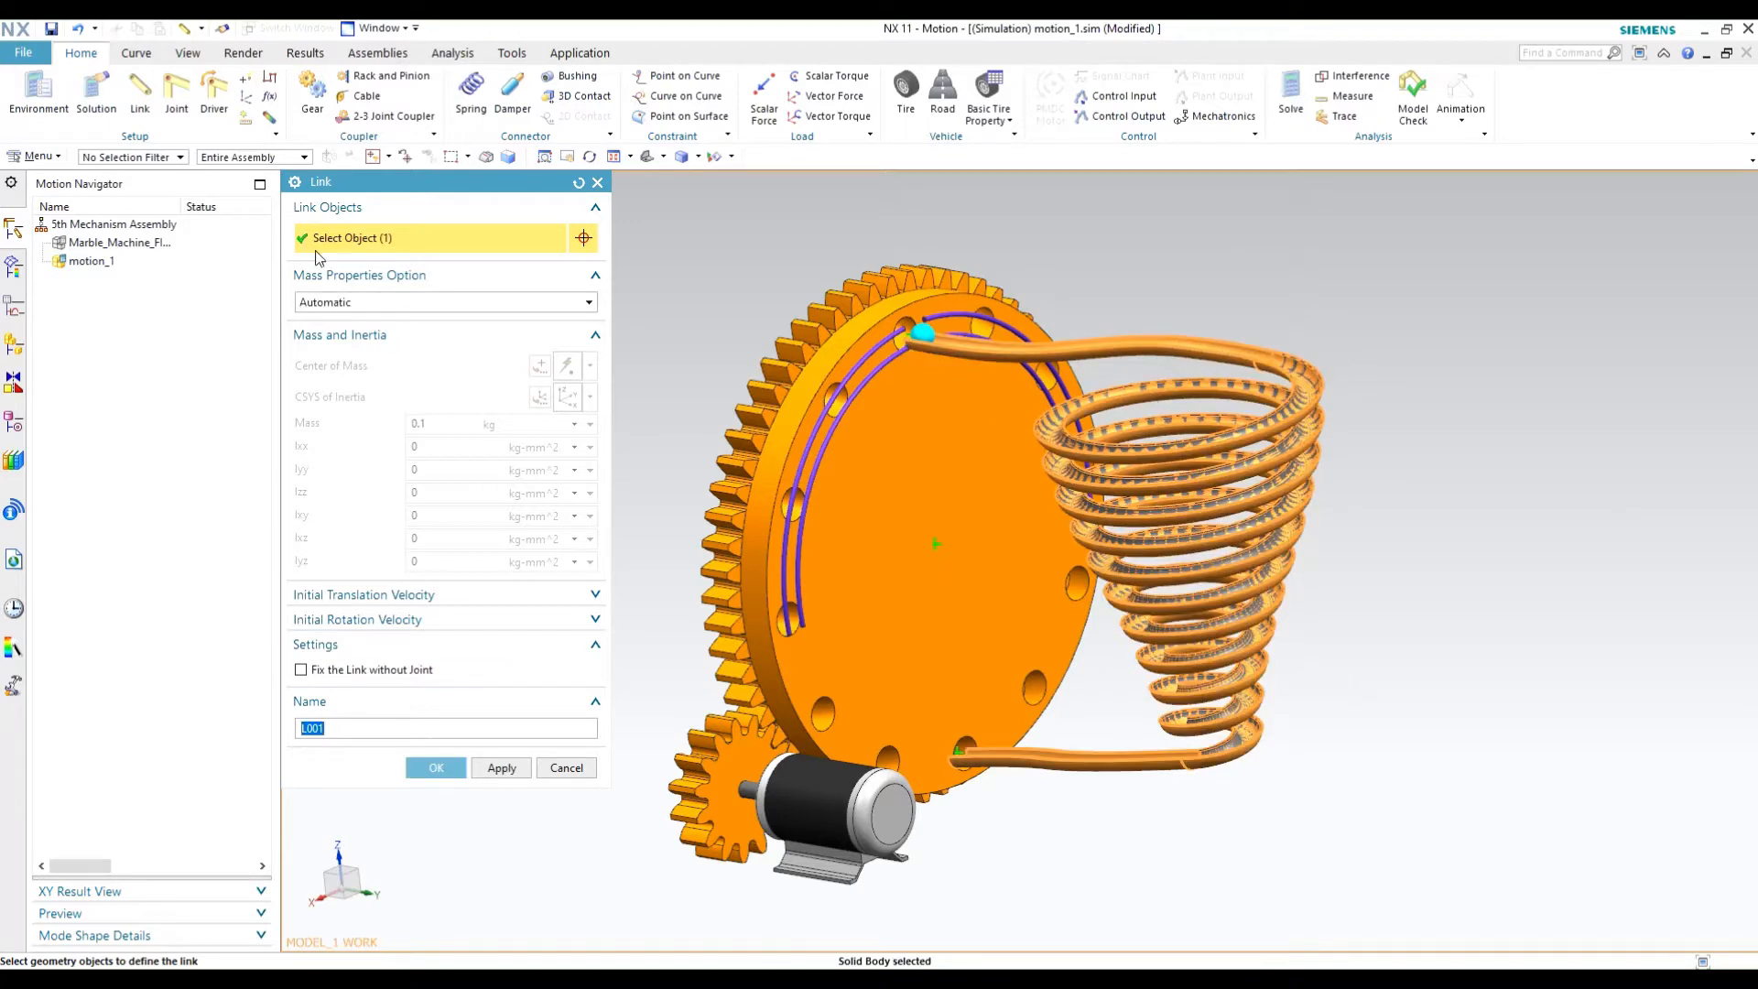
click(302, 670)
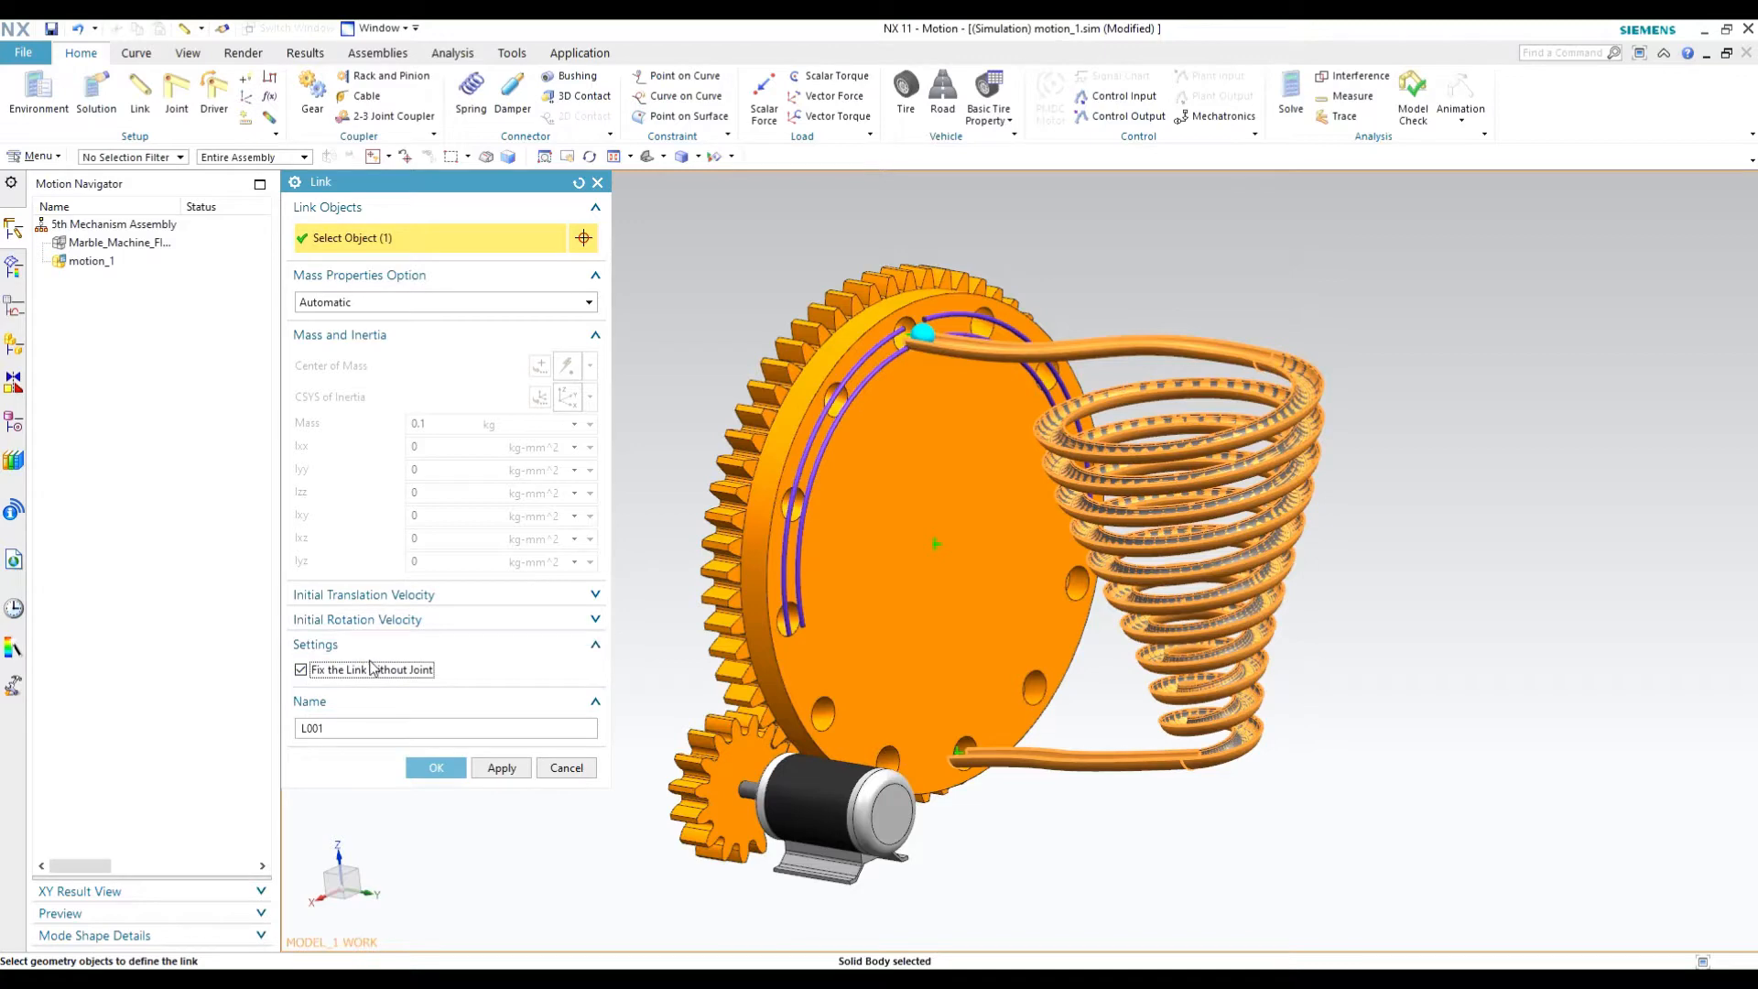
click(502, 767)
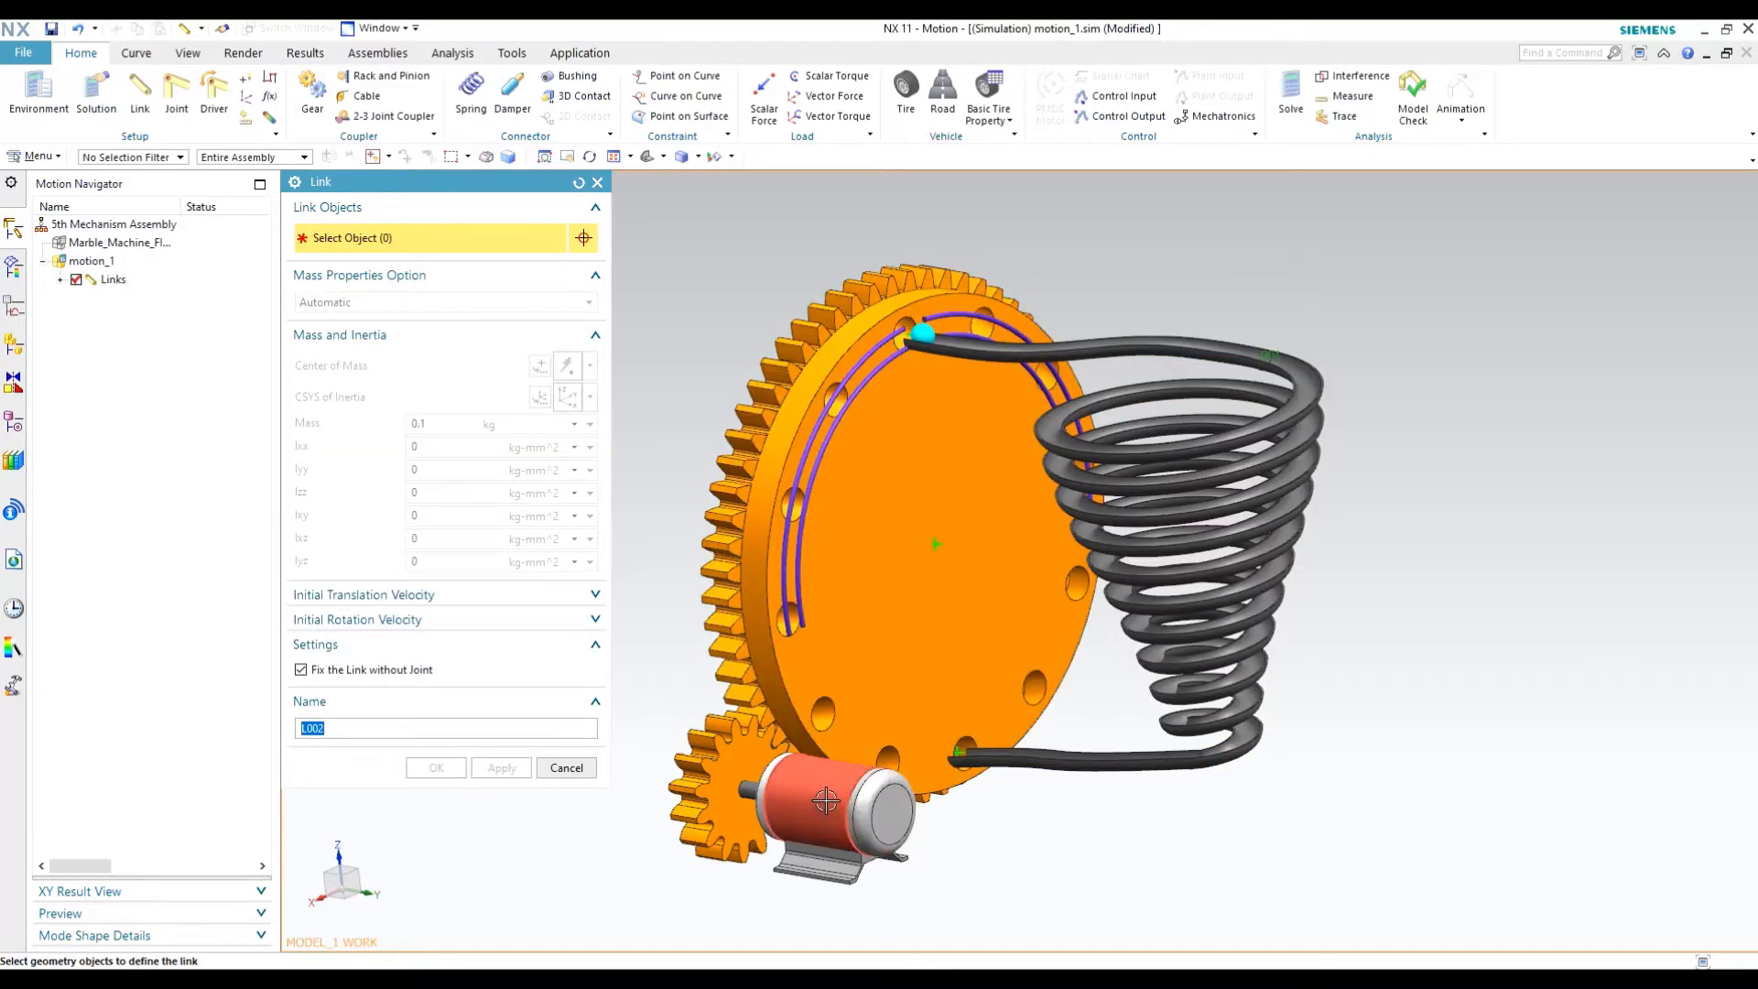
Define the motor's housing, base, shaft and remaining bodies, six in total, as one link fixed without a joint.
click(879, 814)
click(879, 814)
click(853, 863)
middle_drag(852, 863, 948, 848)
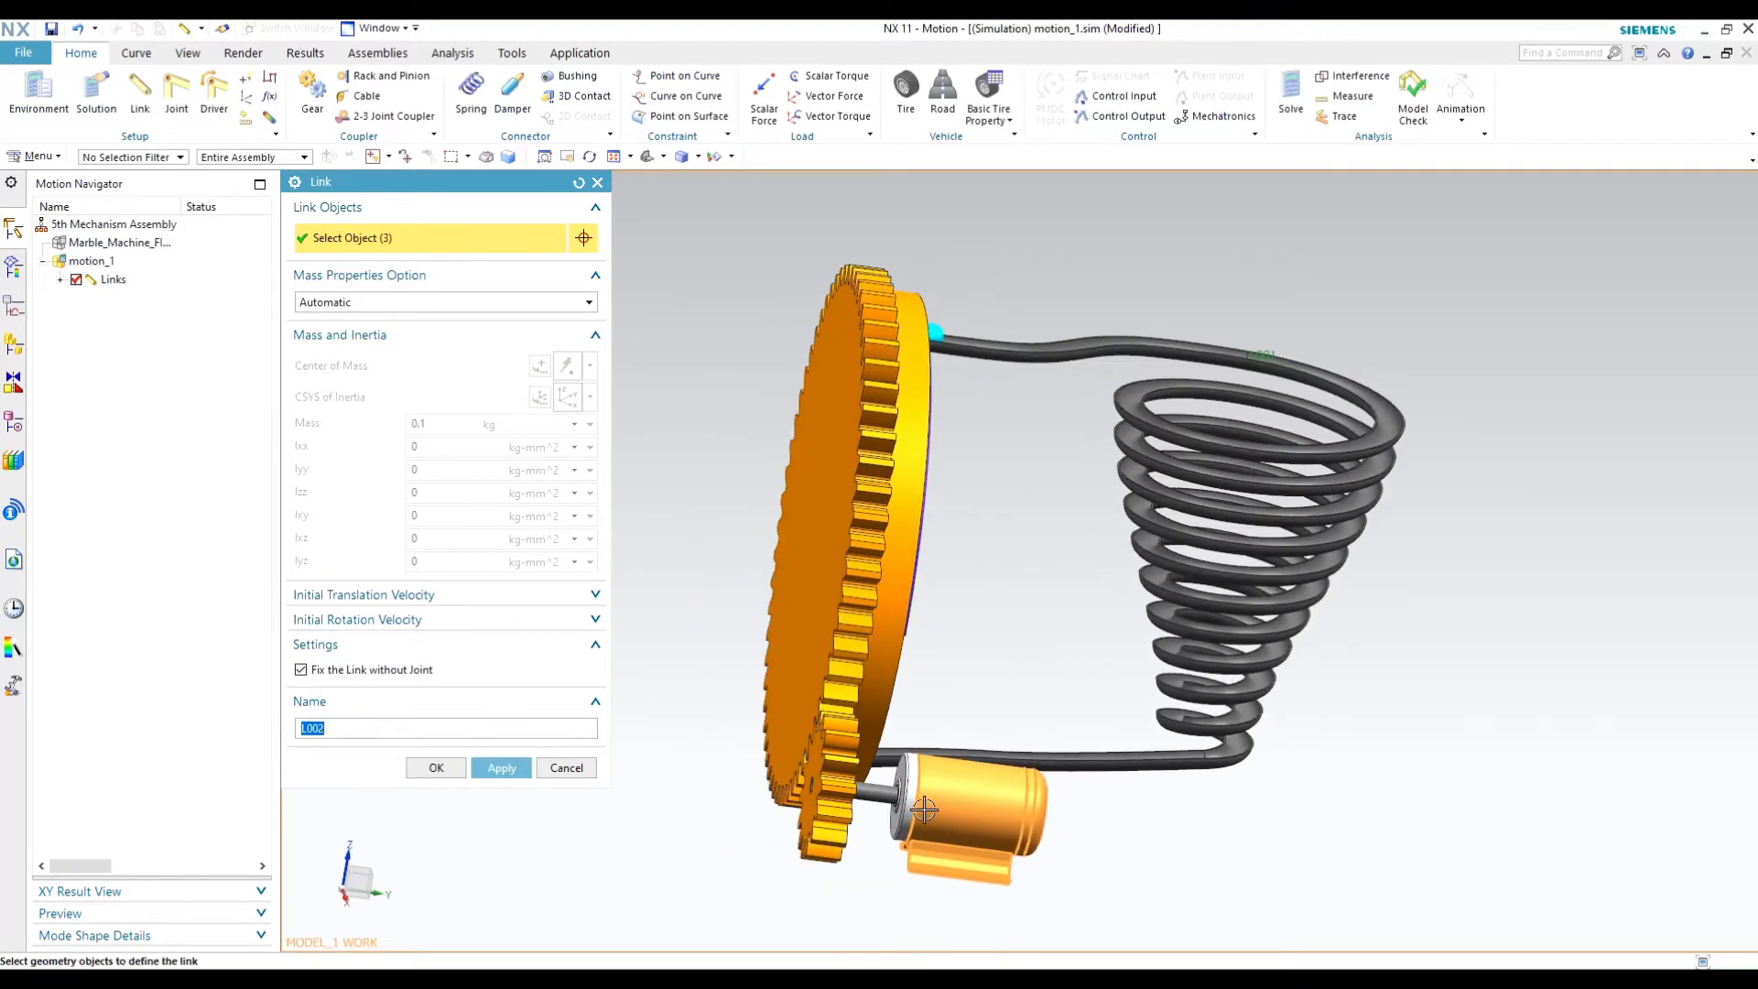
scroll(943, 806, up, 4)
click(820, 787)
scroll(871, 773, up, 4)
click(865, 776)
click(925, 786)
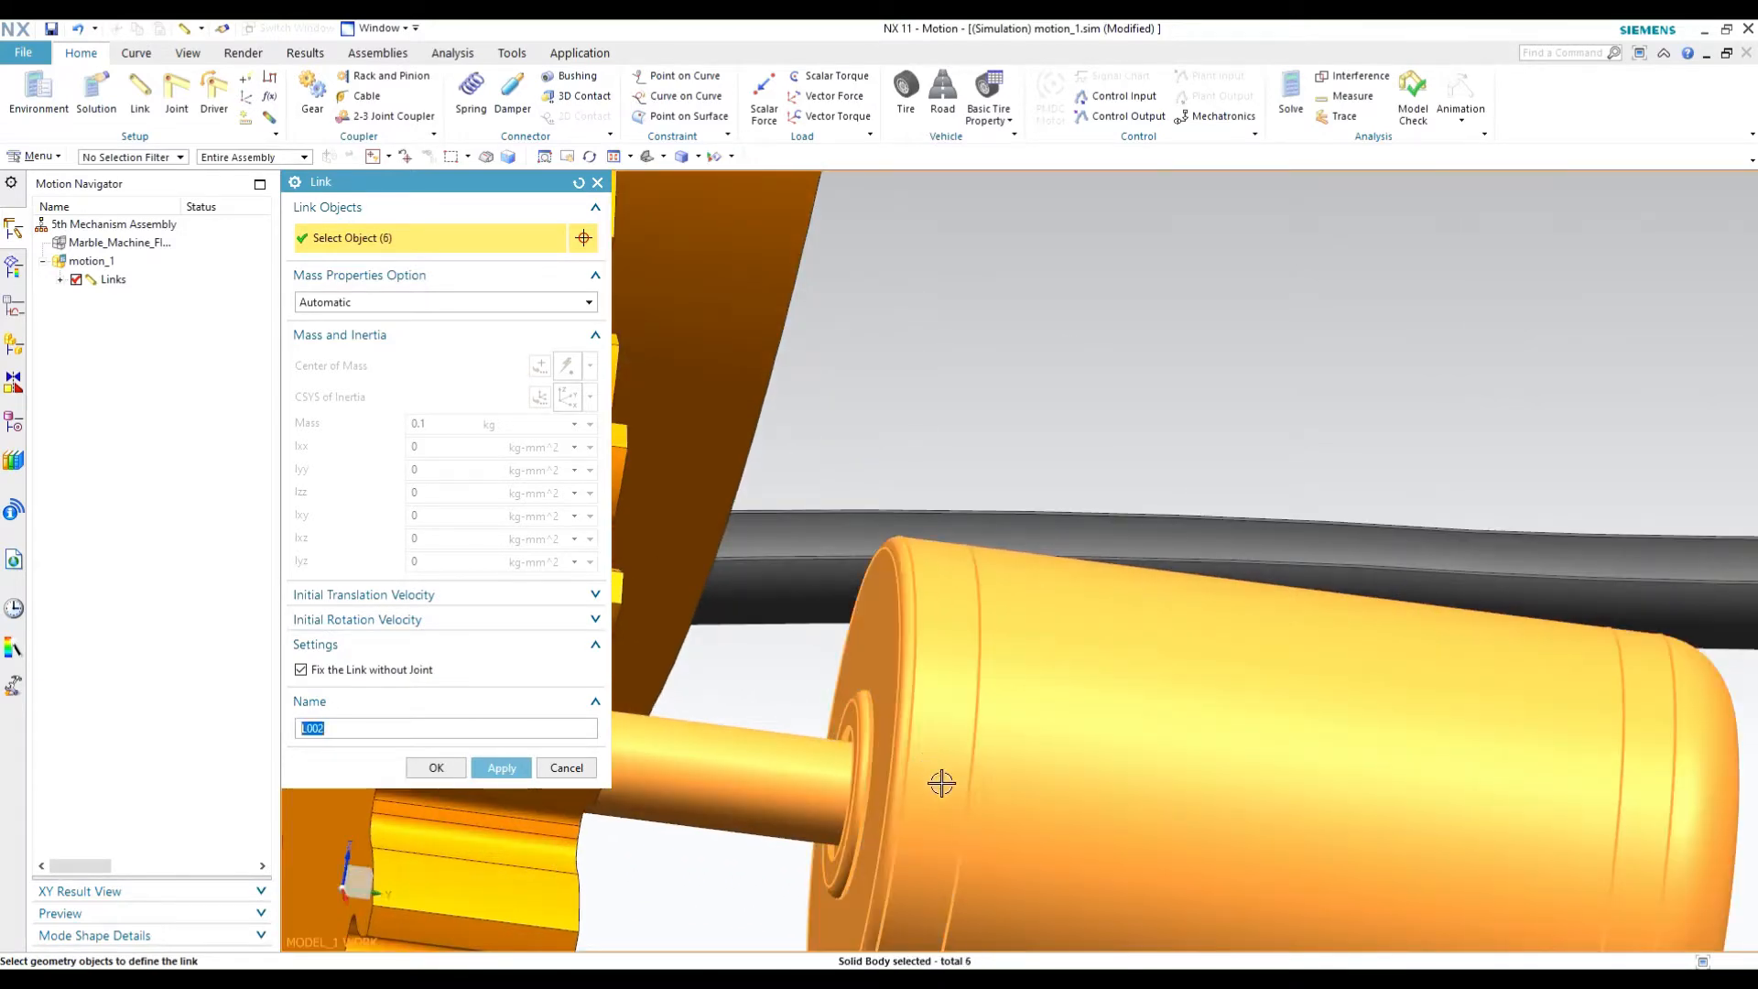
scroll(1083, 742, down, 4)
middle_drag(1177, 805, 1157, 776)
scroll(1453, 712, down, 2)
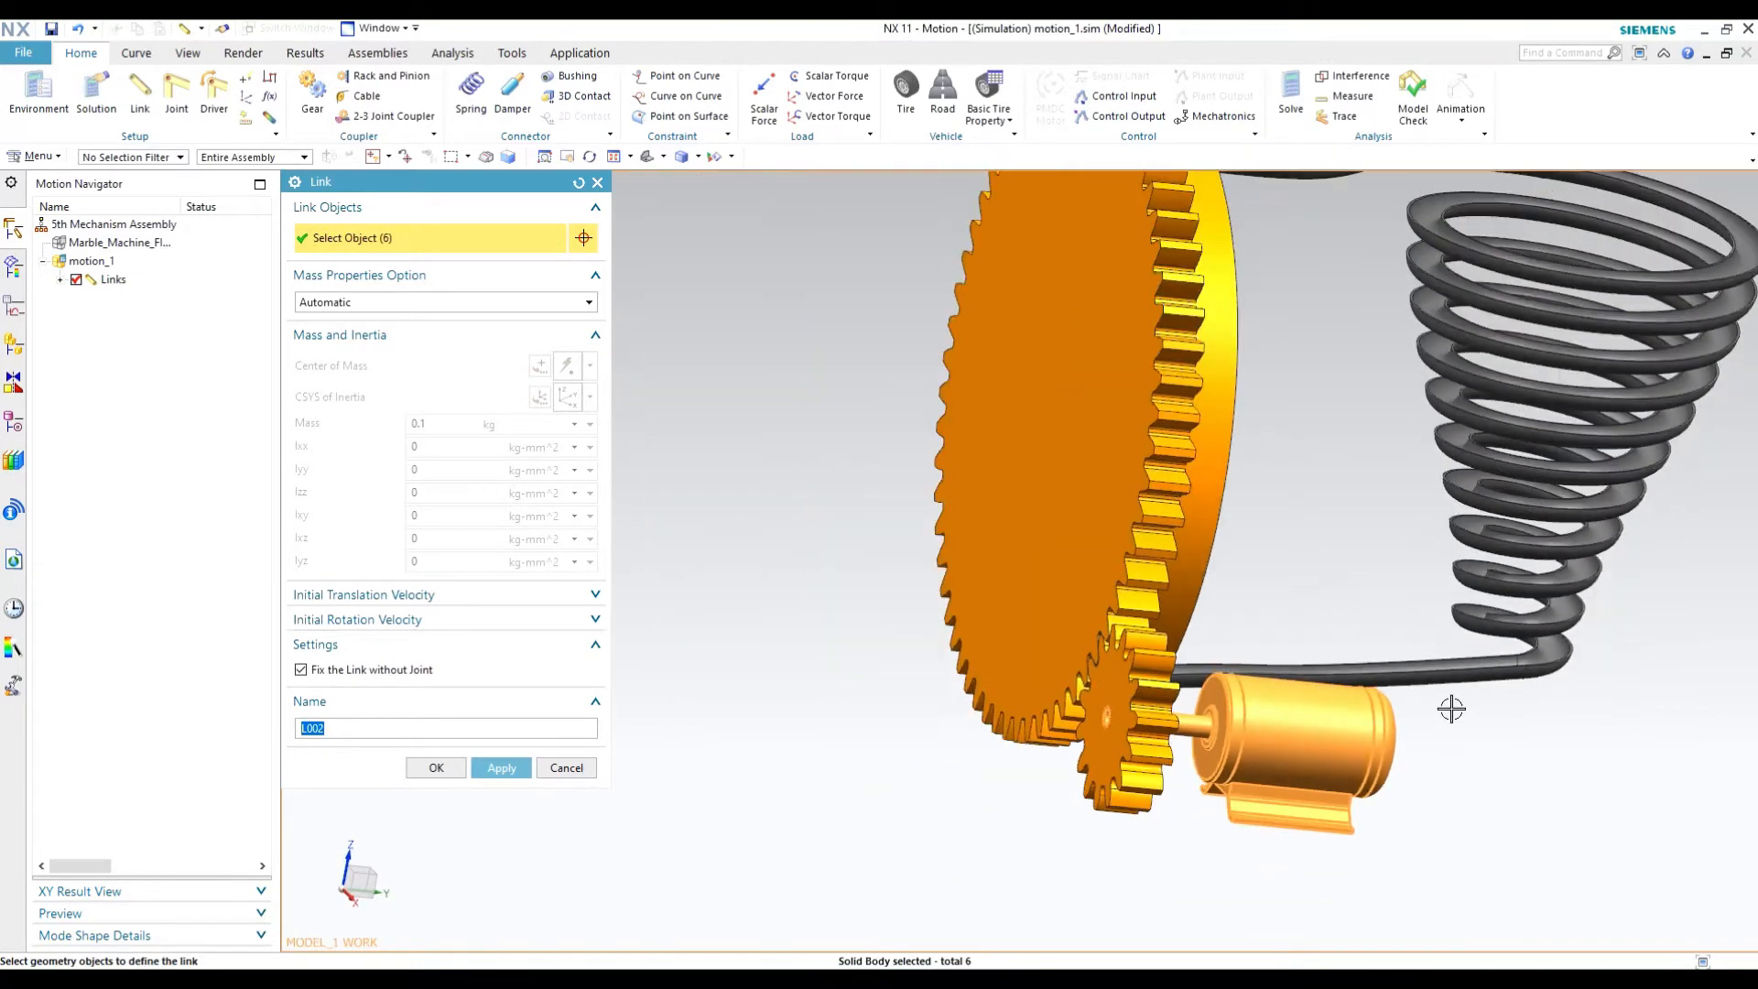
middle_drag(1451, 710, 1130, 717)
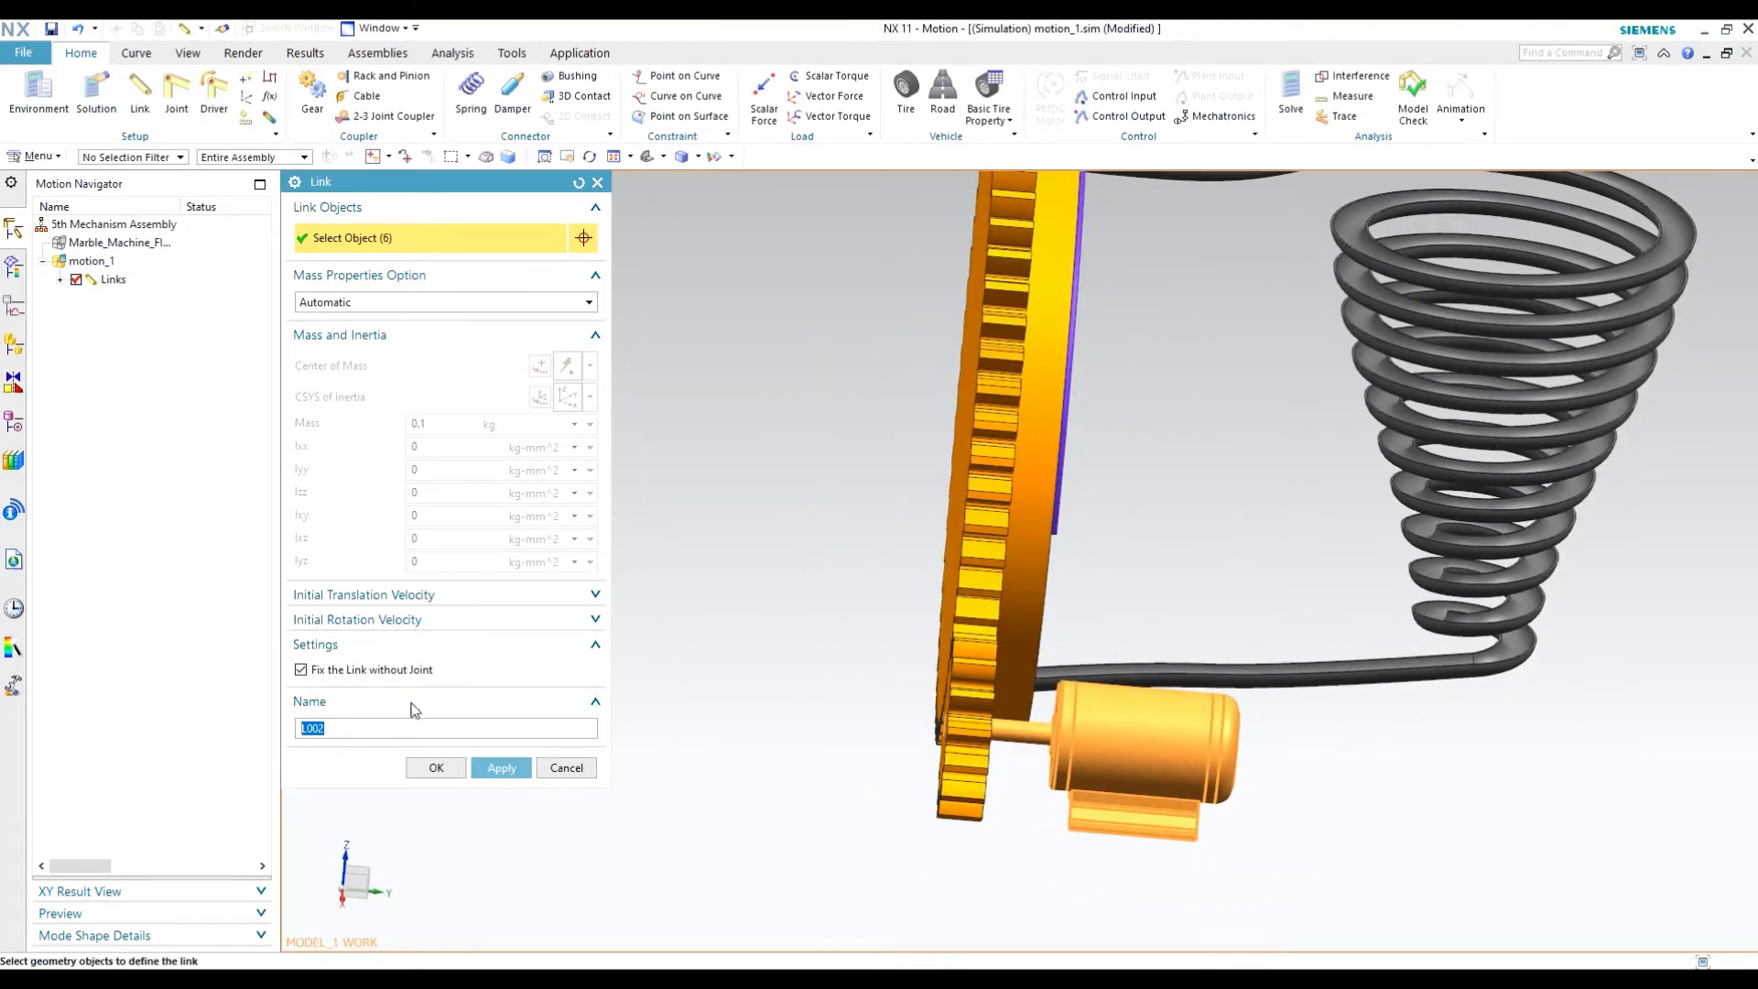
click(502, 768)
Expand the Links group and highlight link L002 to review the links defined so far.
middle_drag(1295, 797, 1257, 787)
scroll(1201, 766, down, 3)
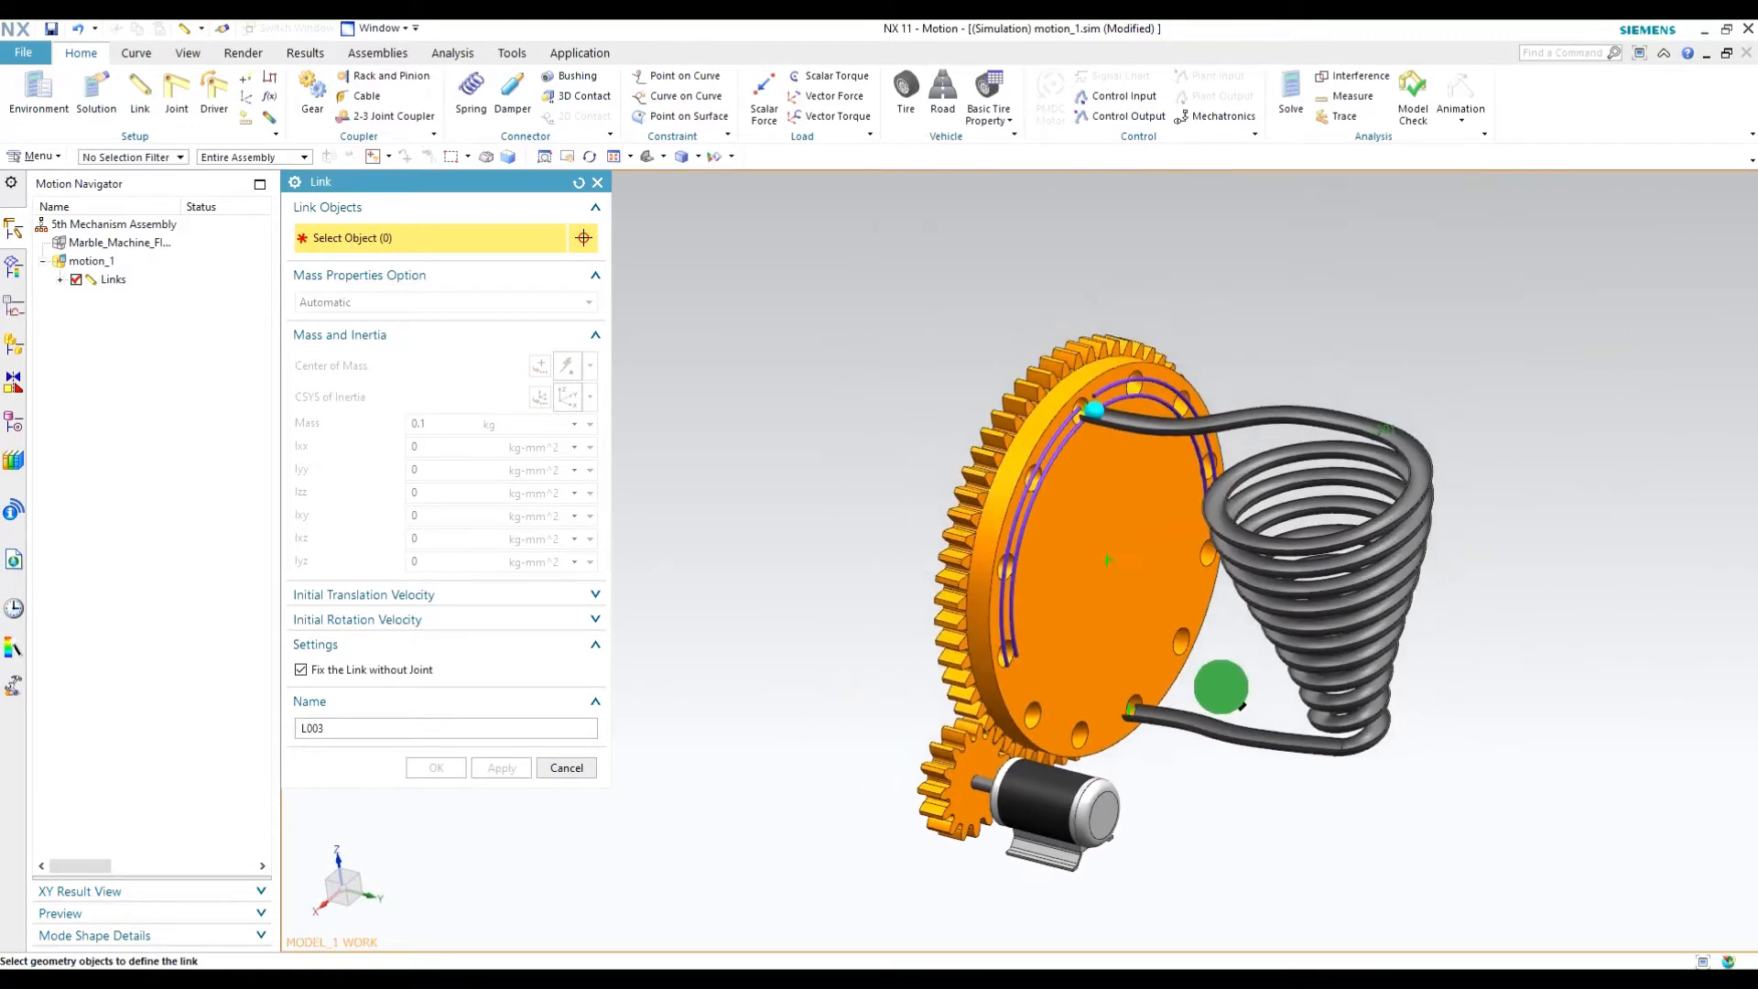
mouse_move(1221, 687)
middle_down()
mouse_move(1189, 675)
mouse_move(1227, 689)
middle_up()
scroll(1009, 796, up, 2)
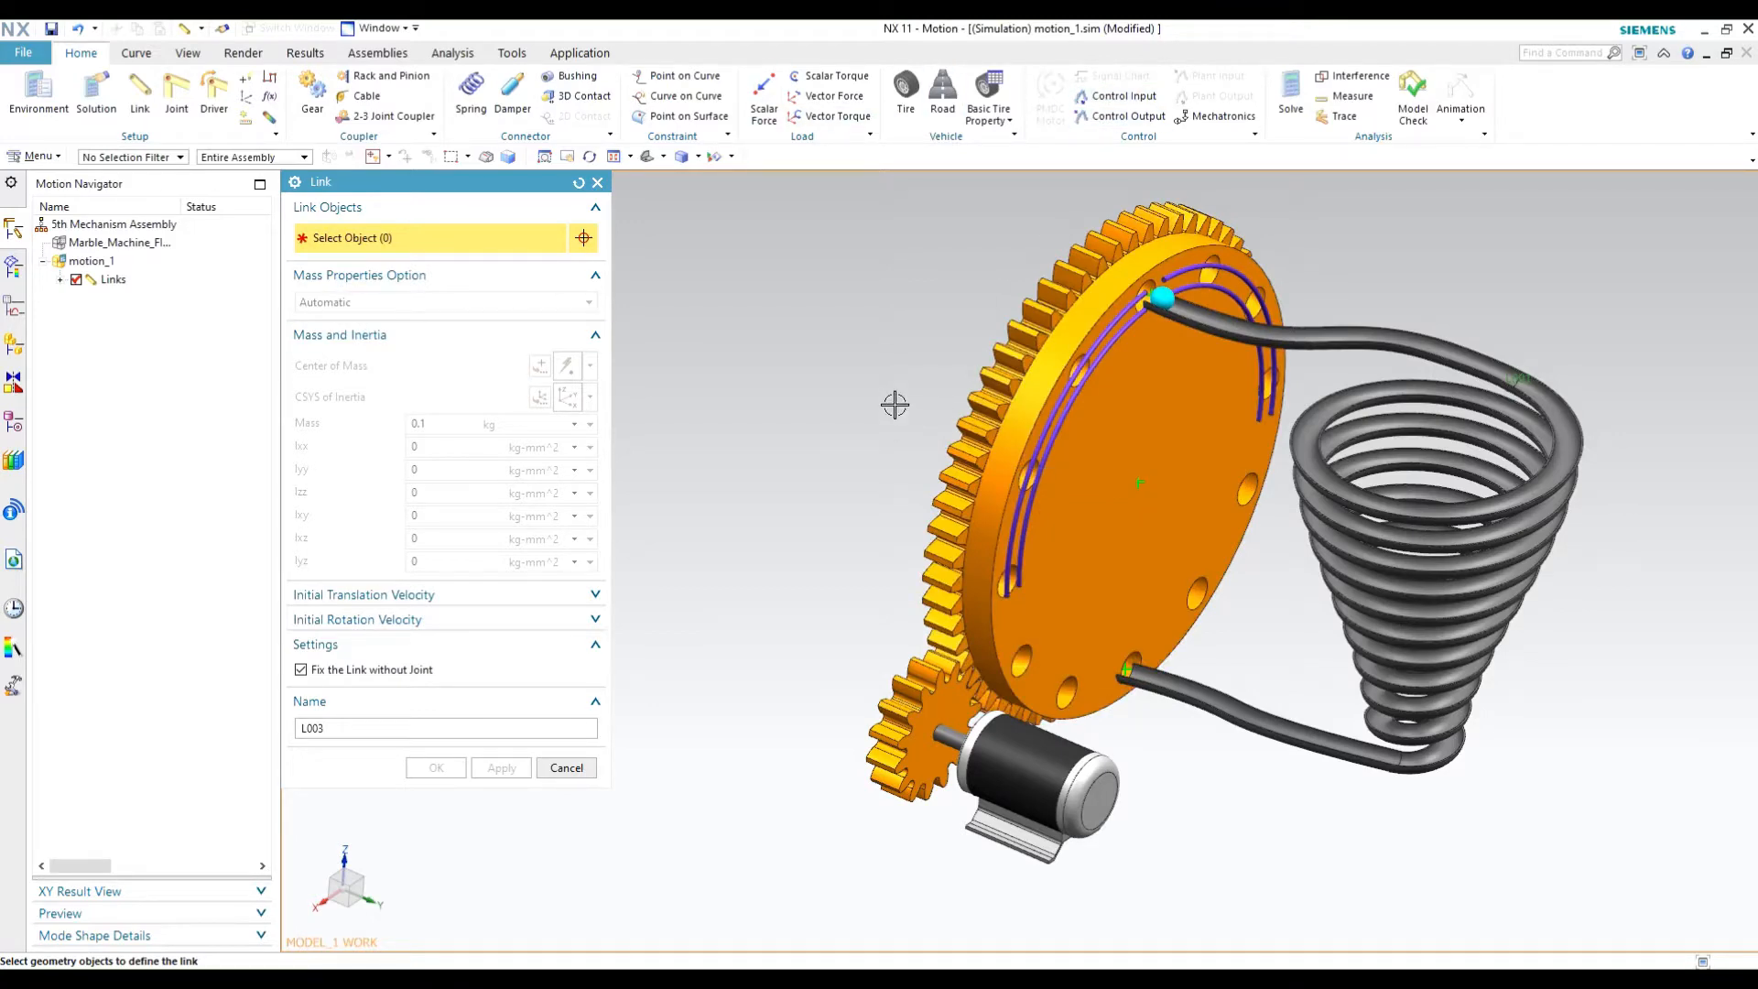
mouse_move(865, 369)
middle_down()
mouse_move(877, 378)
mouse_move(781, 369)
middle_up()
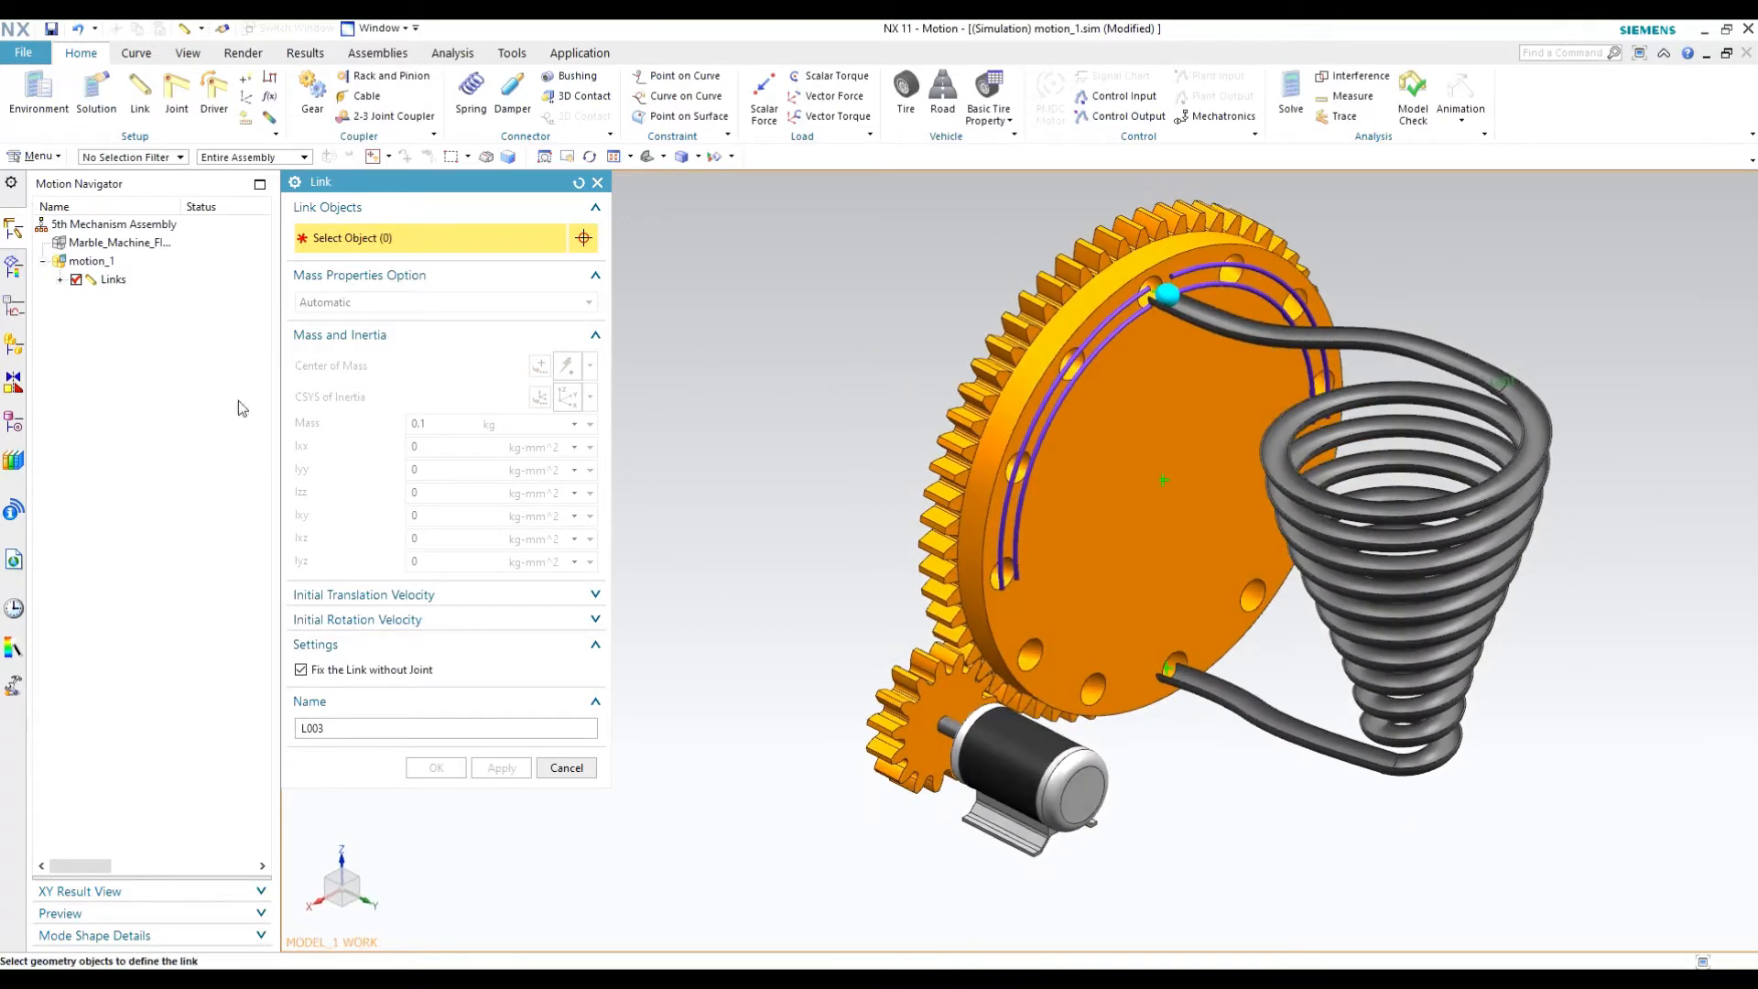
click(59, 279)
click(129, 316)
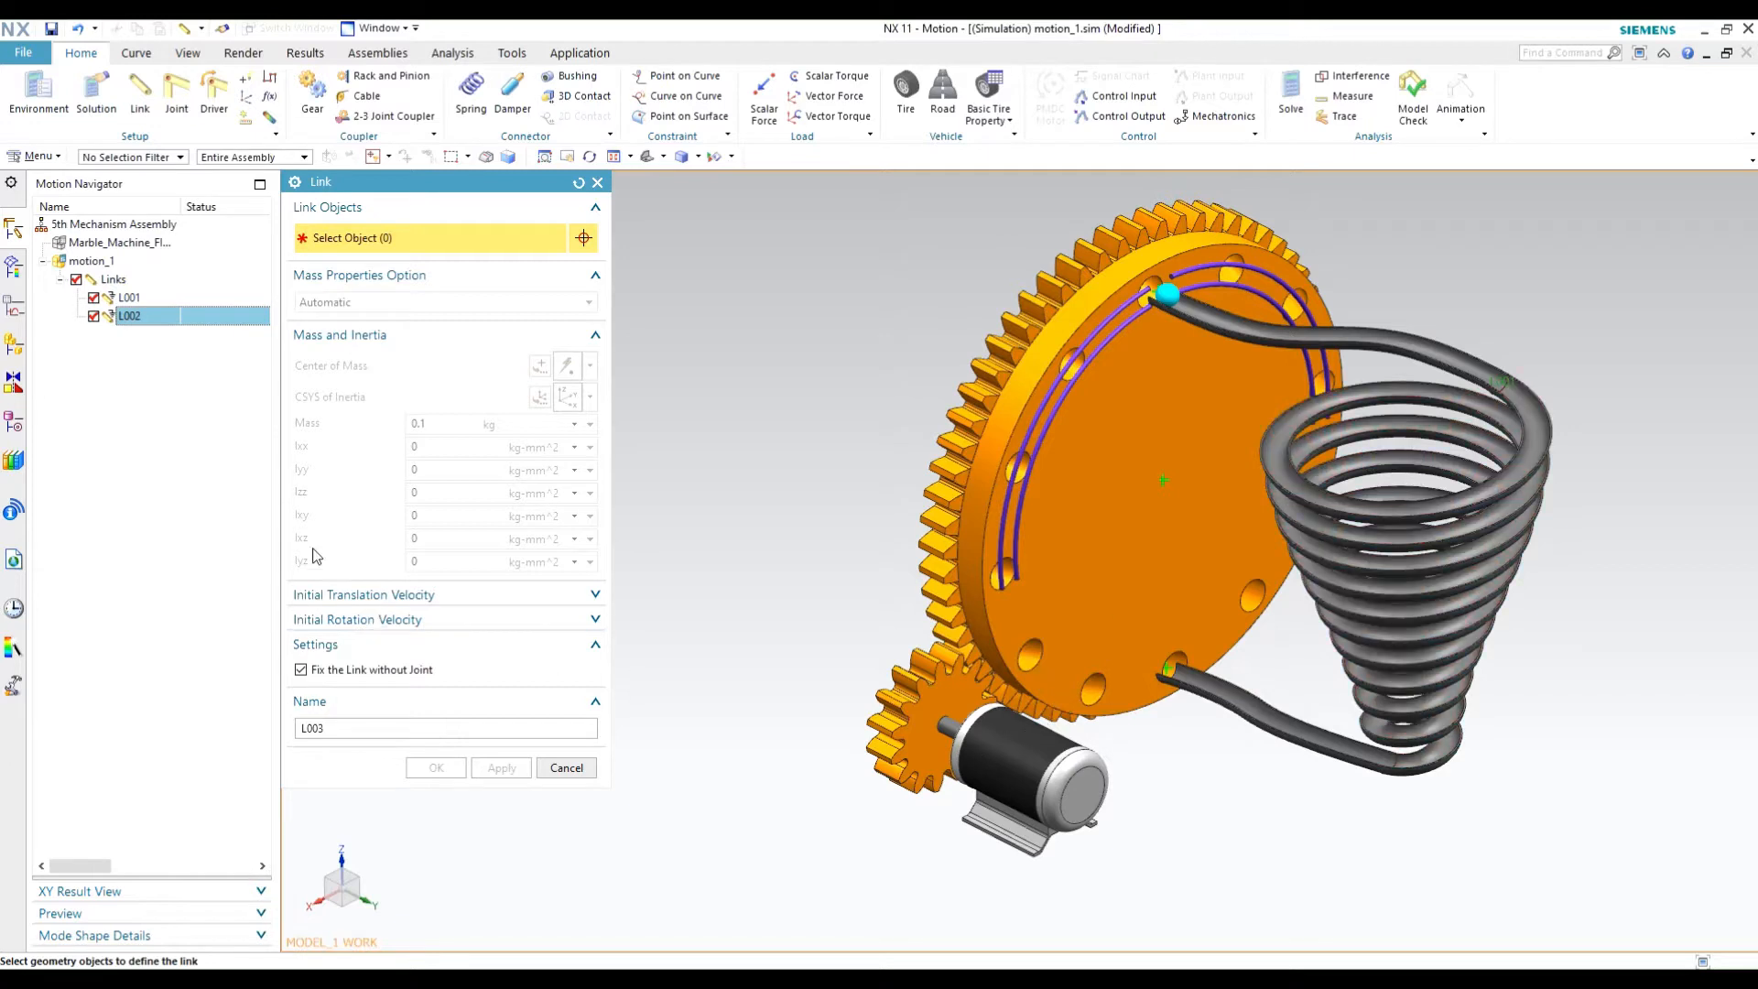
Define the small gear and the large gear as two separate links with Fix the Link without Joint turned off.
click(893, 710)
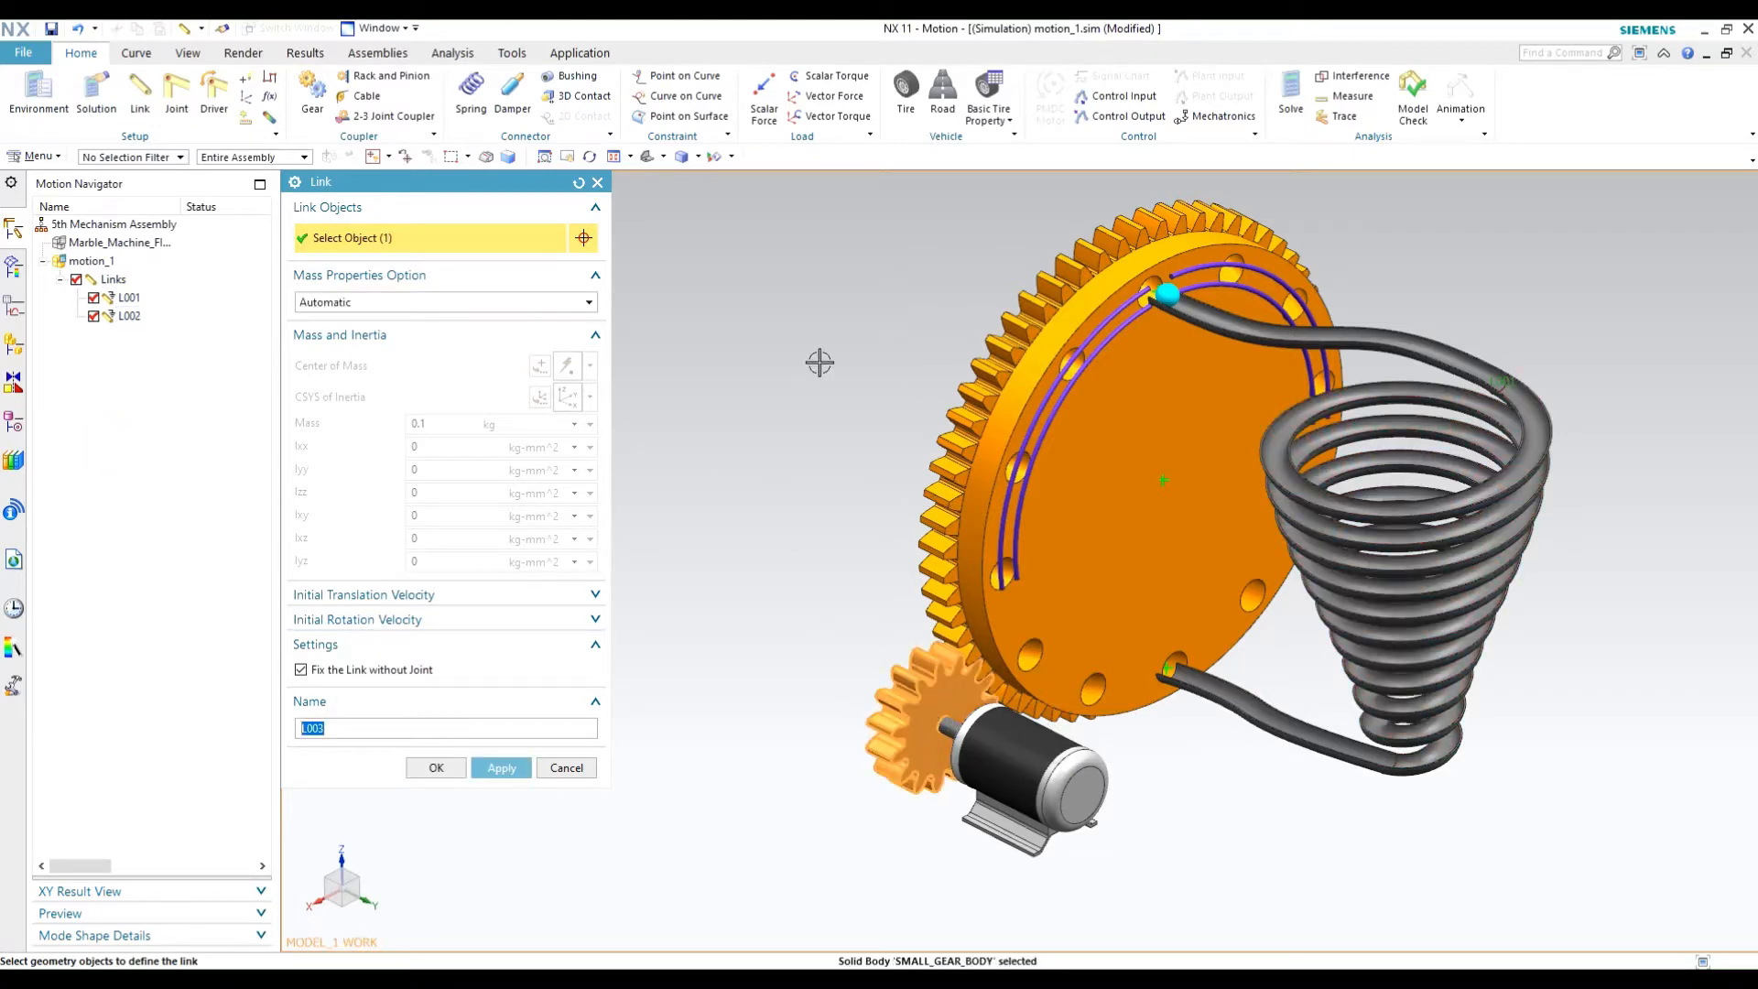
click(362, 669)
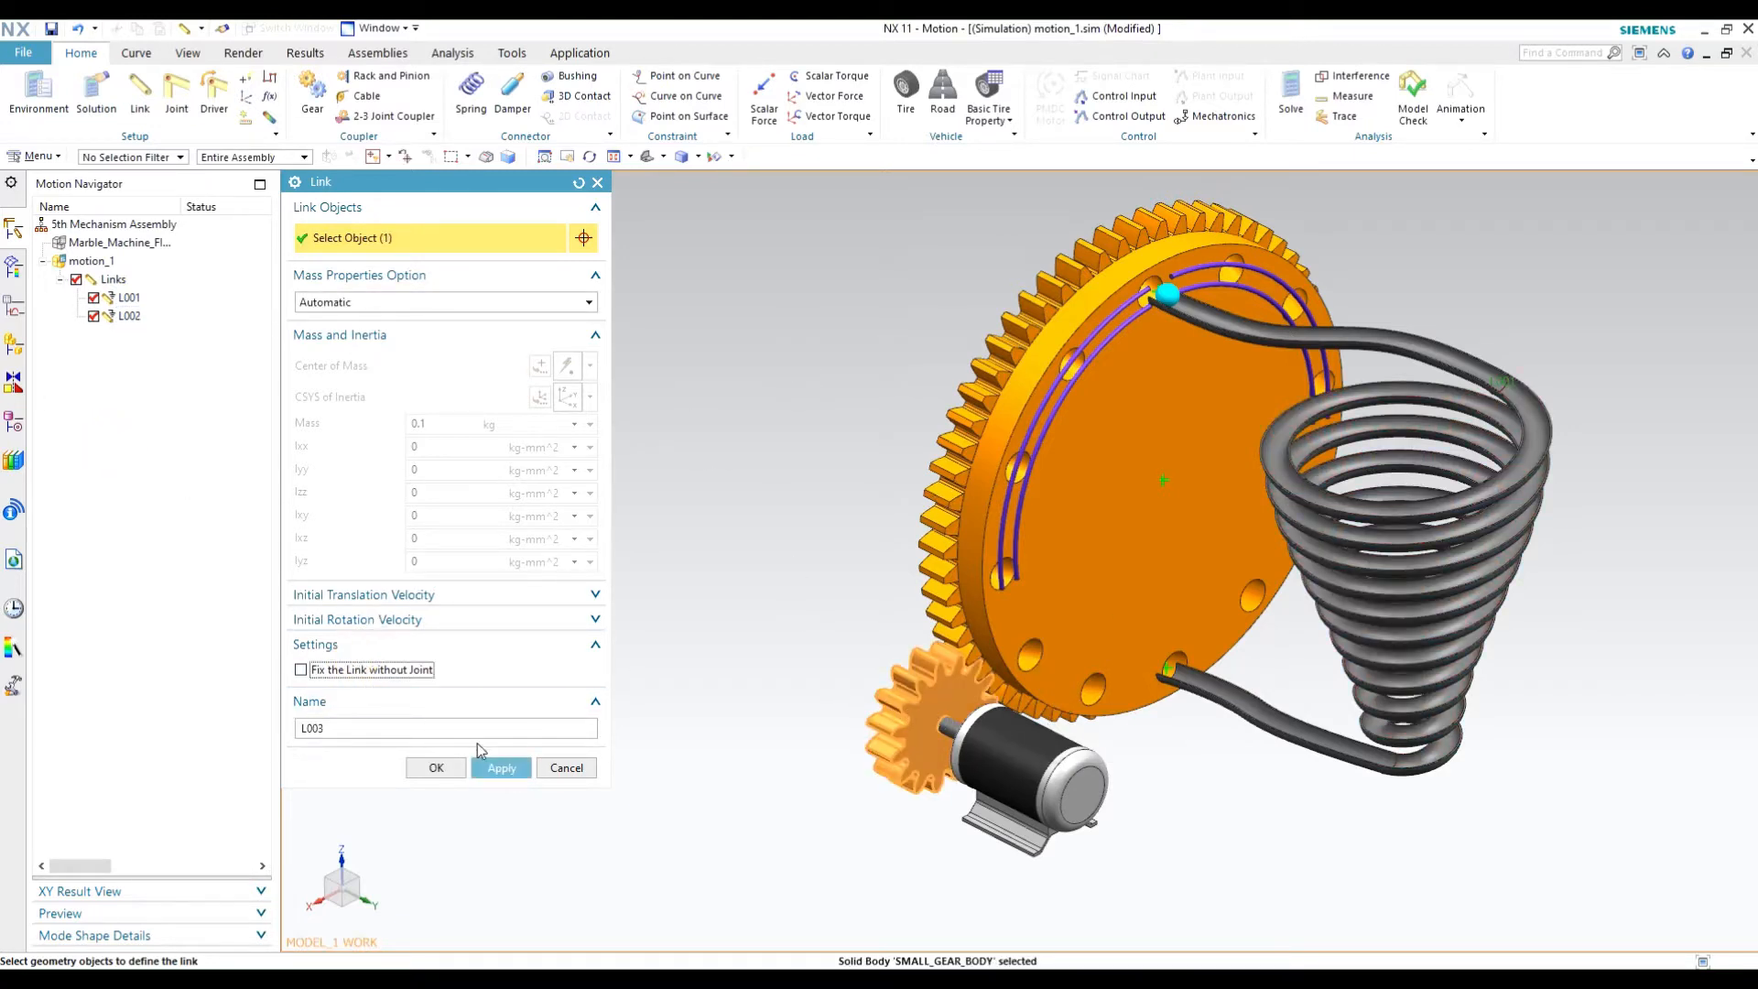
click(471, 765)
click(1108, 476)
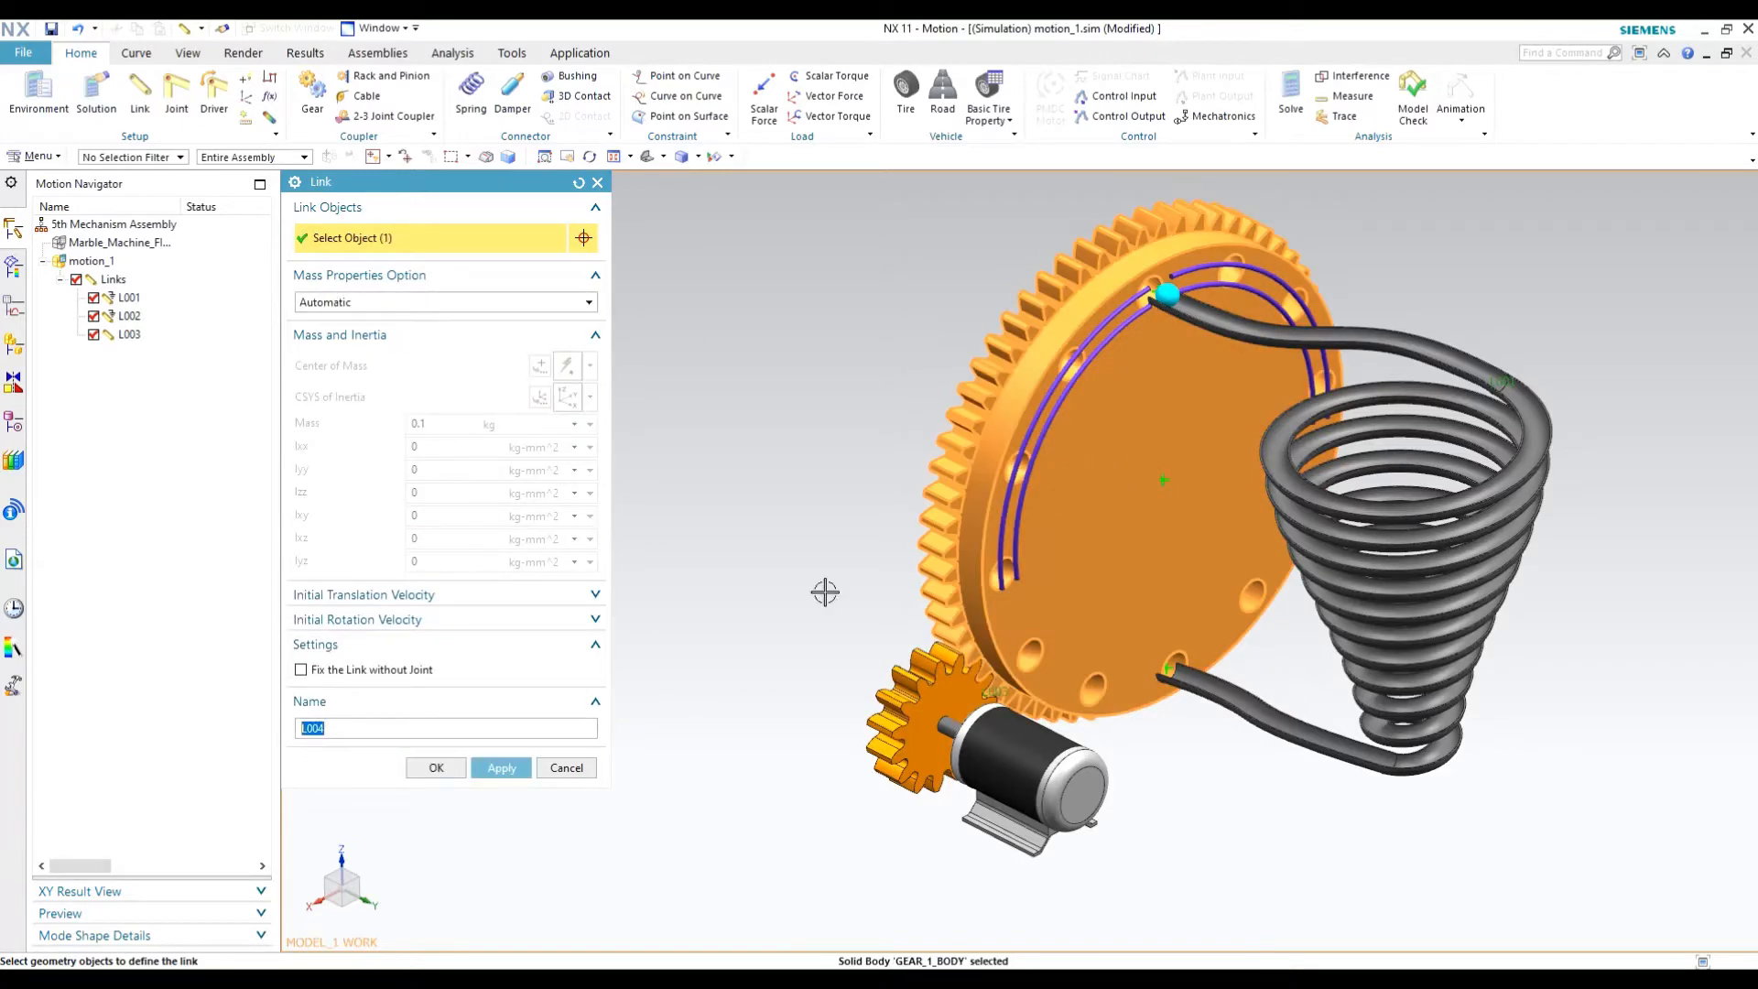
click(501, 767)
Define the four curved blue guide rails in front of the large gear as one link fixed without a joint.
scroll(1170, 280, up, 5)
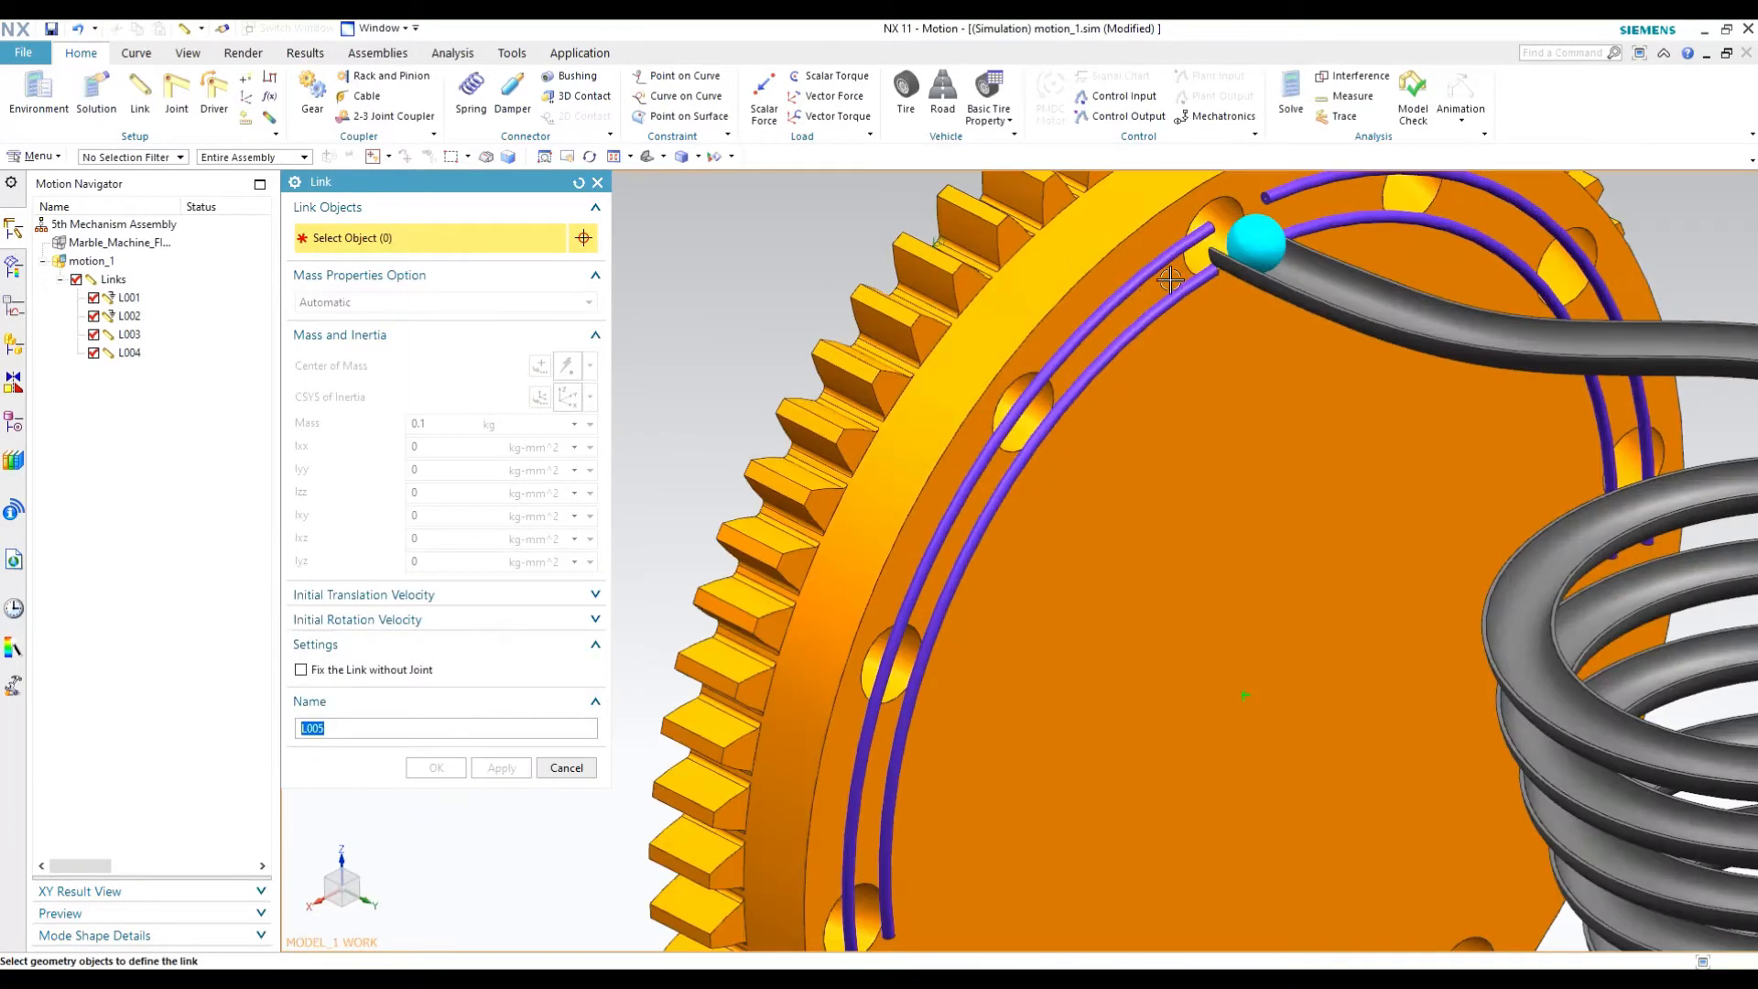
click(1171, 300)
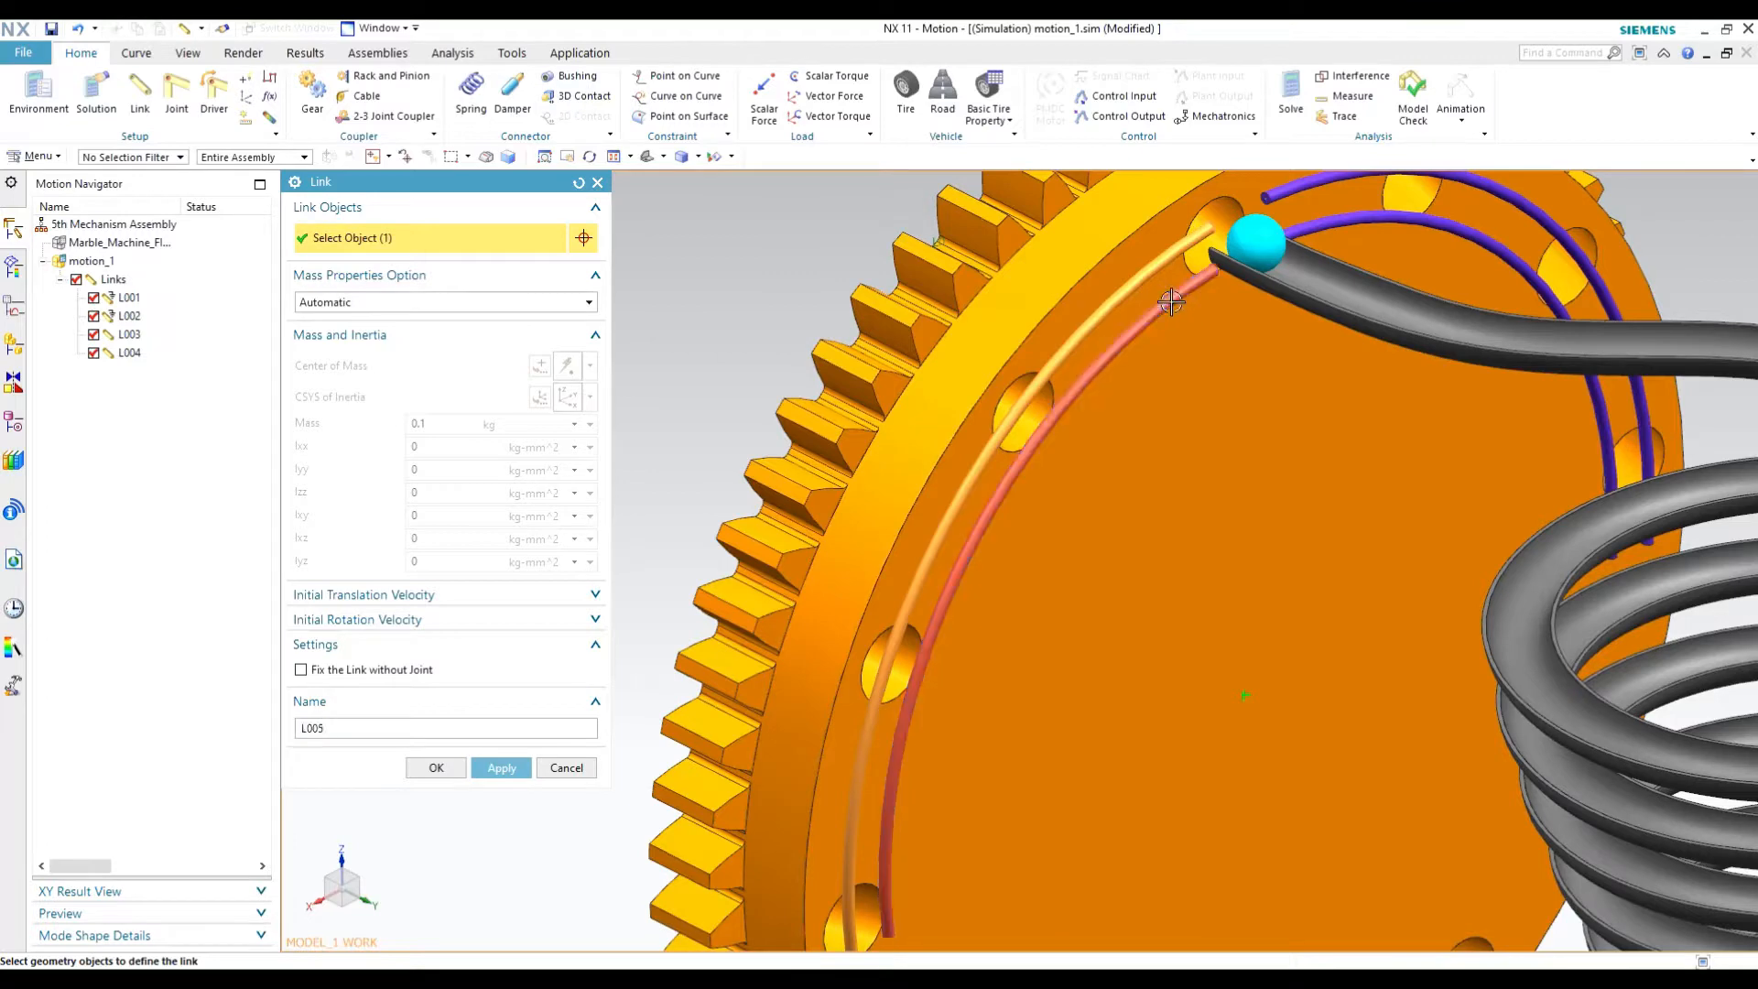
click(1171, 301)
click(1324, 182)
click(1323, 223)
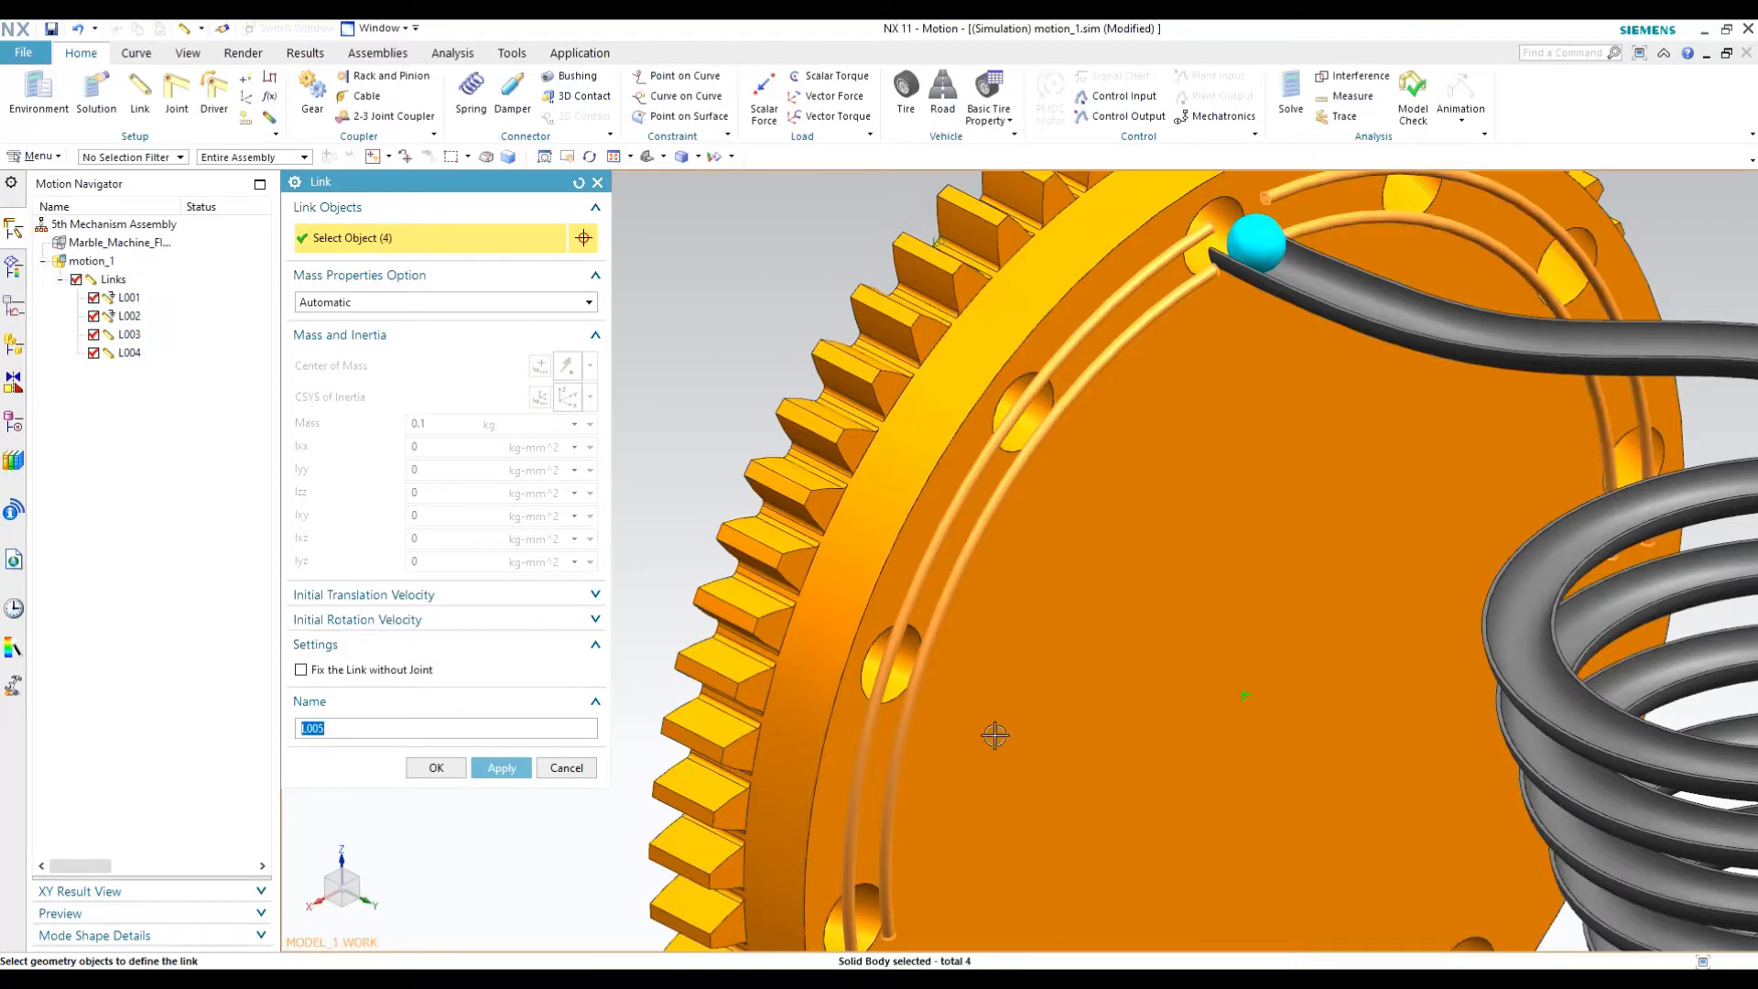
scroll(995, 735, down, 5)
click(366, 669)
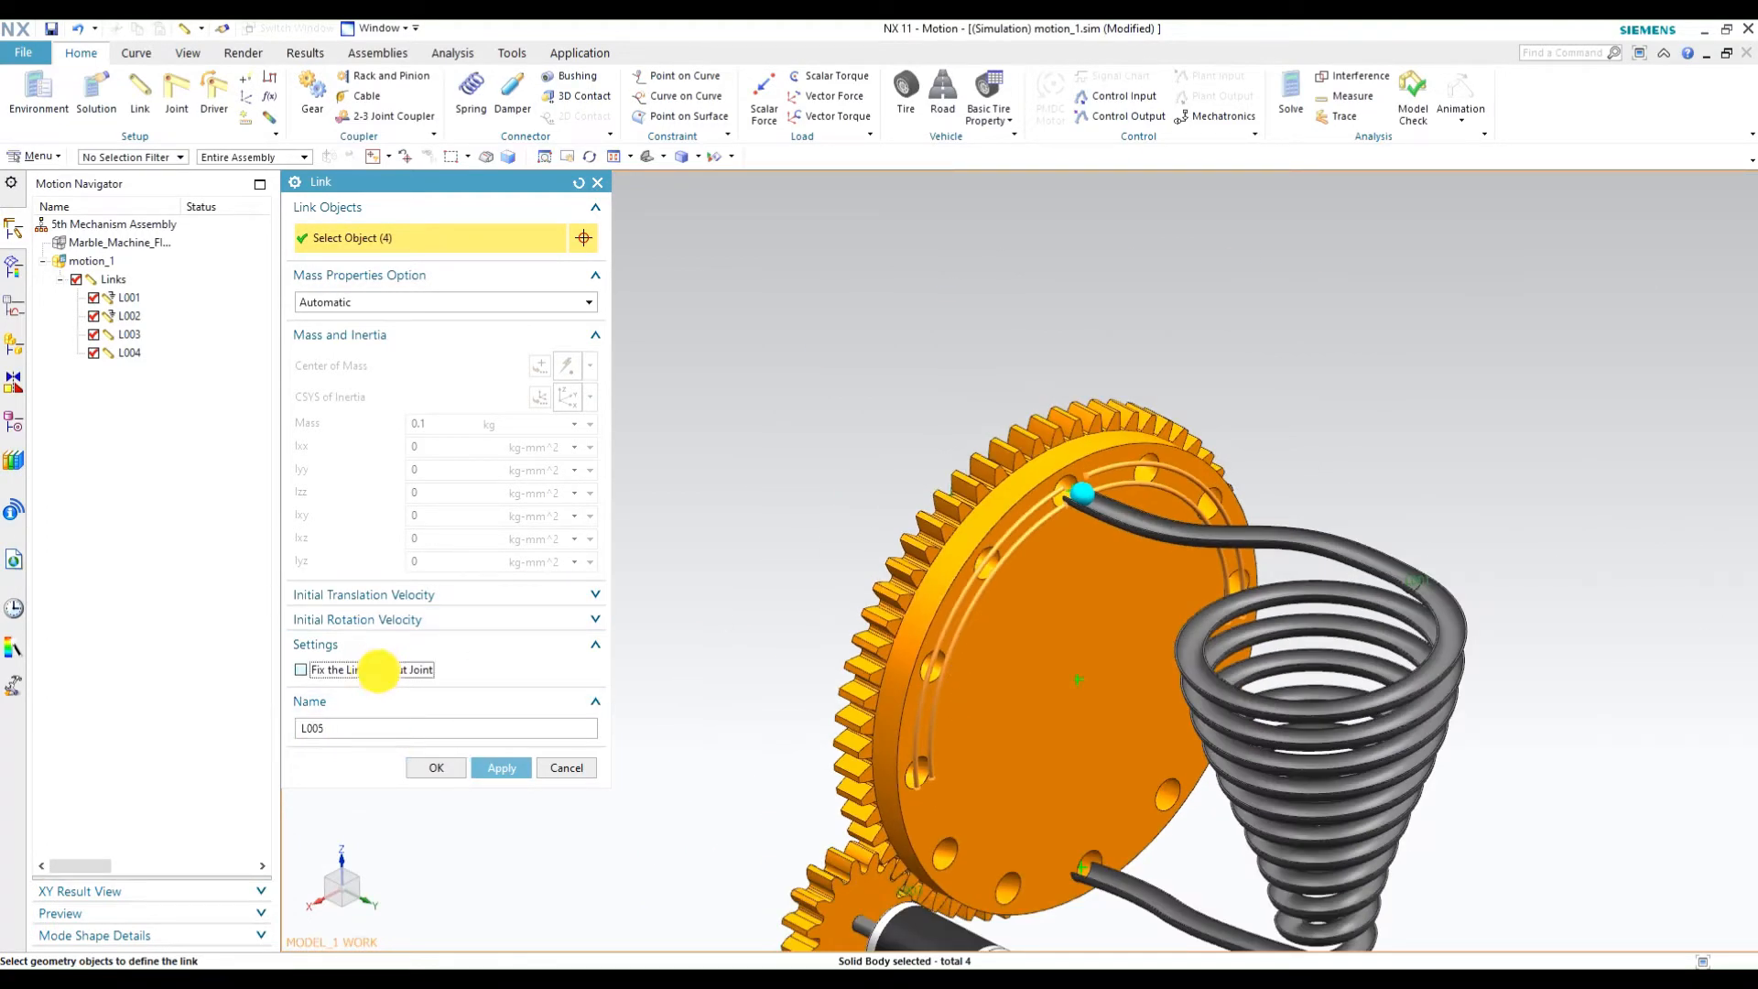
click(499, 767)
Define the ball at the start of the track as a link with Fix the Link without Joint turned off, and finish link creation.
scroll(1130, 450, up, 5)
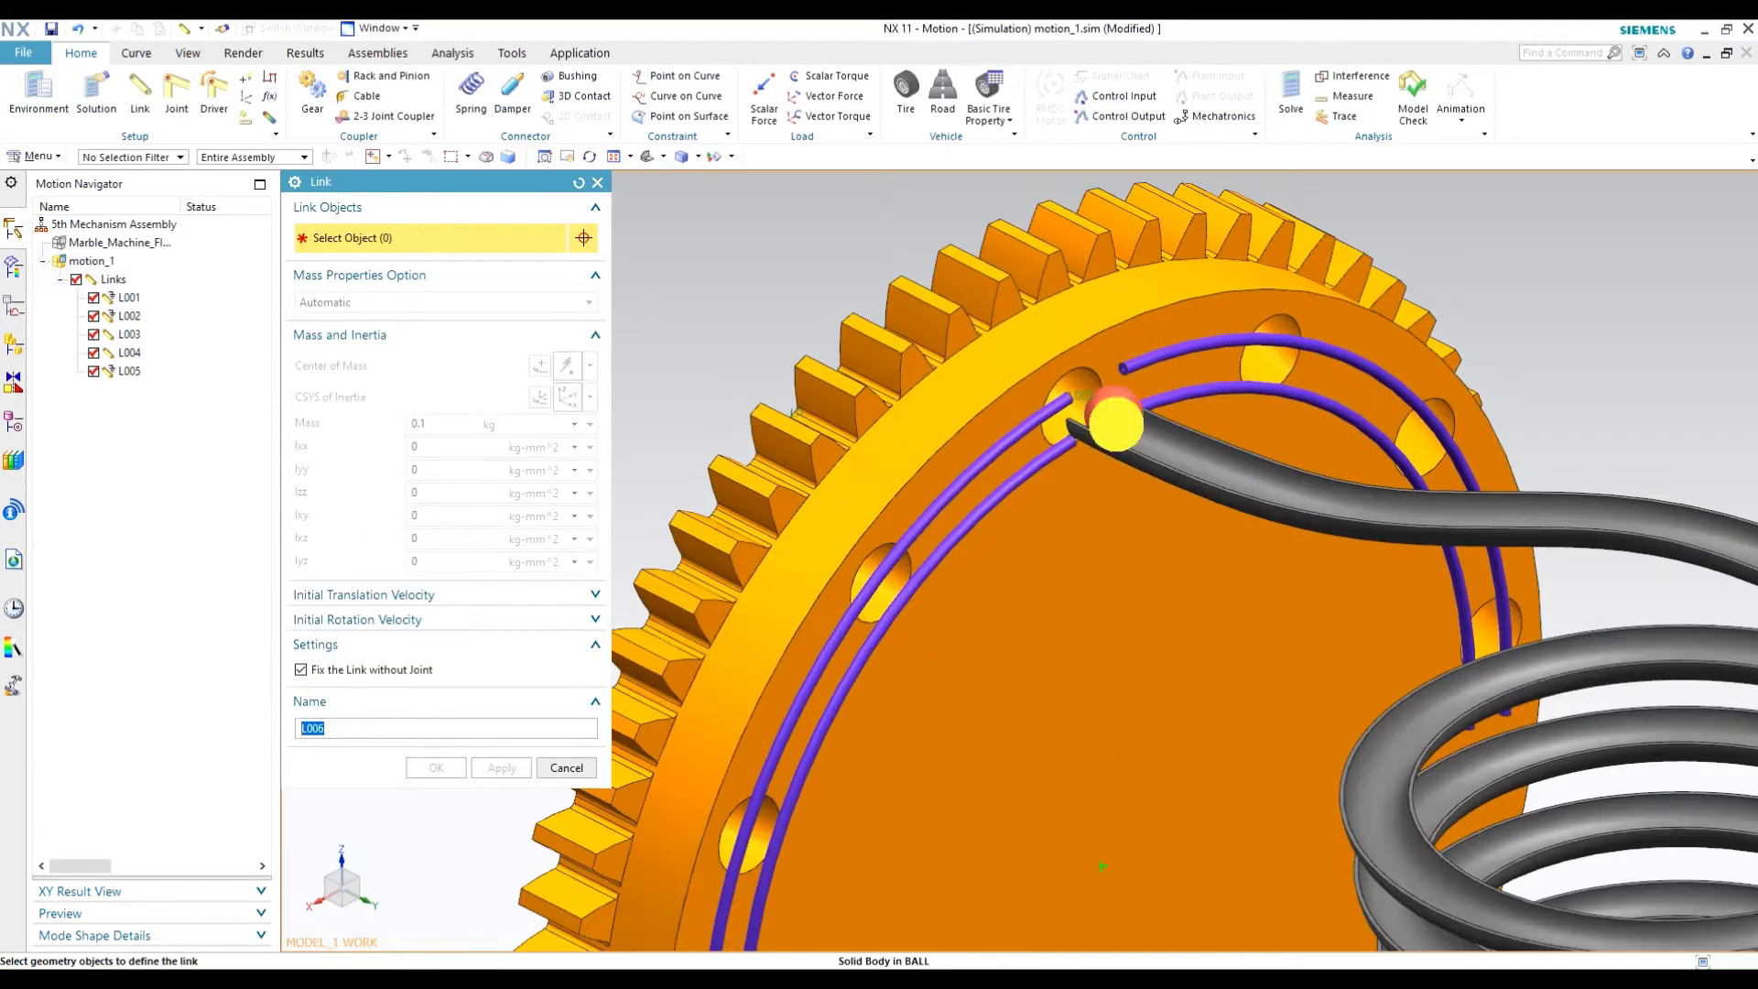
click(1113, 414)
click(404, 670)
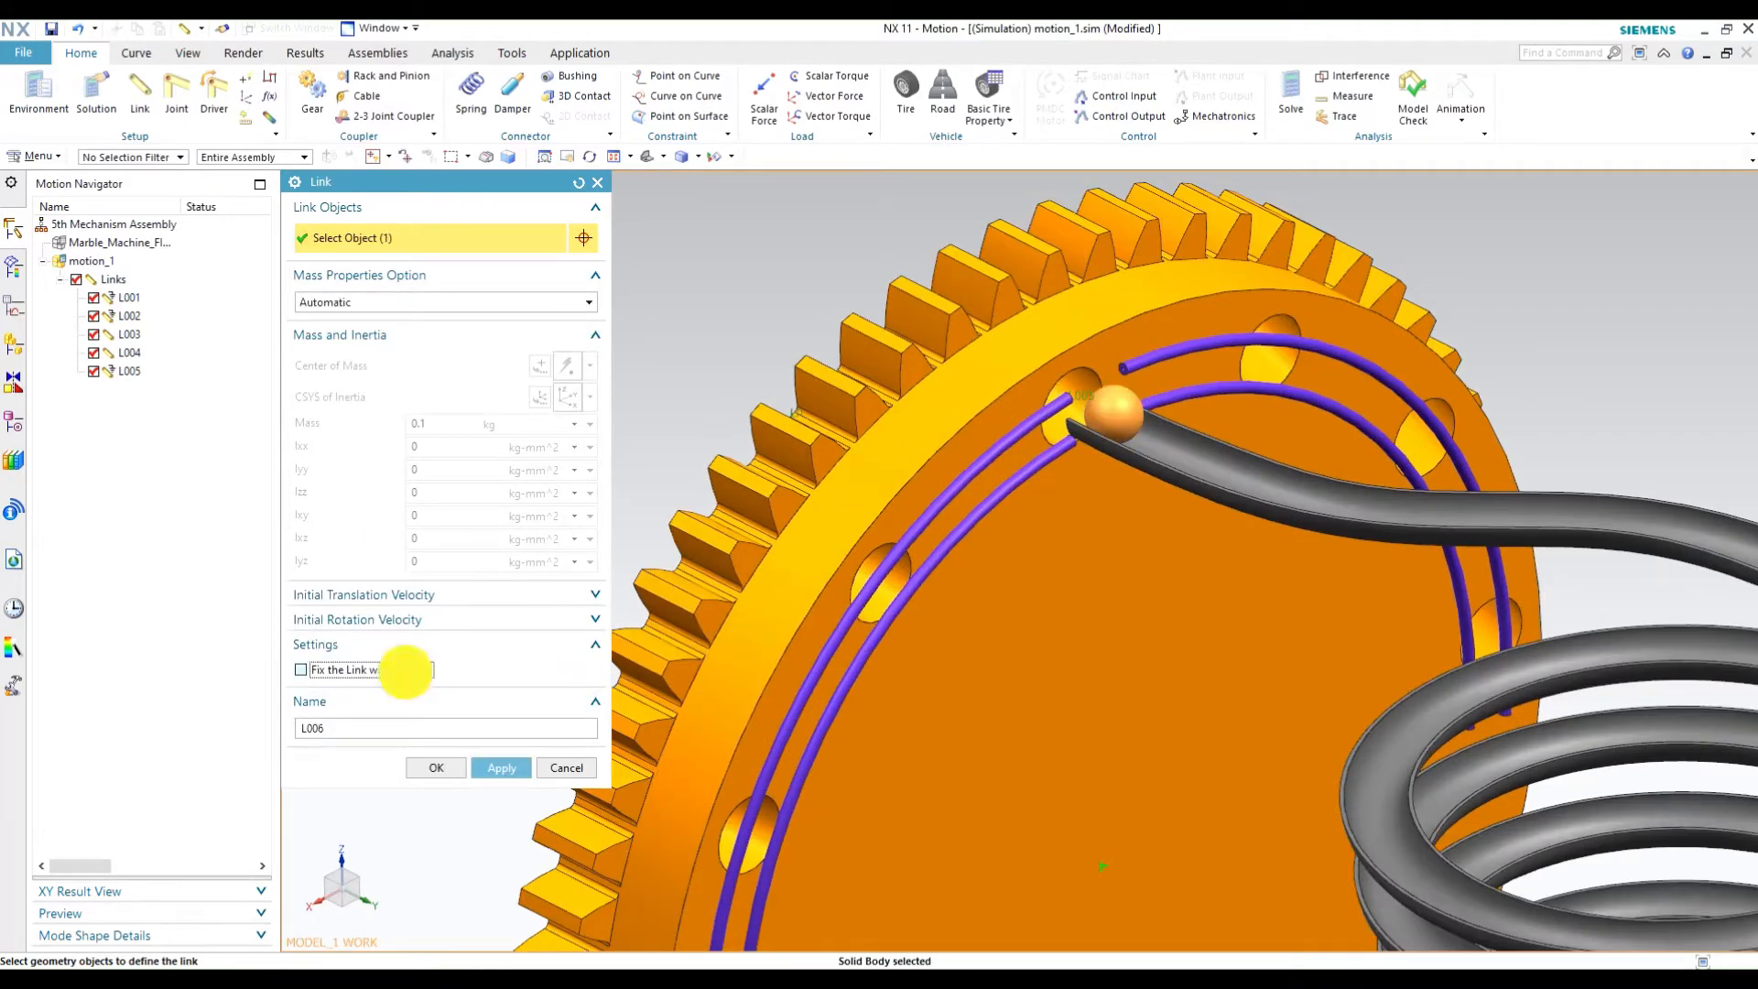
click(440, 770)
scroll(1053, 531, down, 4)
shift+middle_drag(1075, 672, 1010, 579)
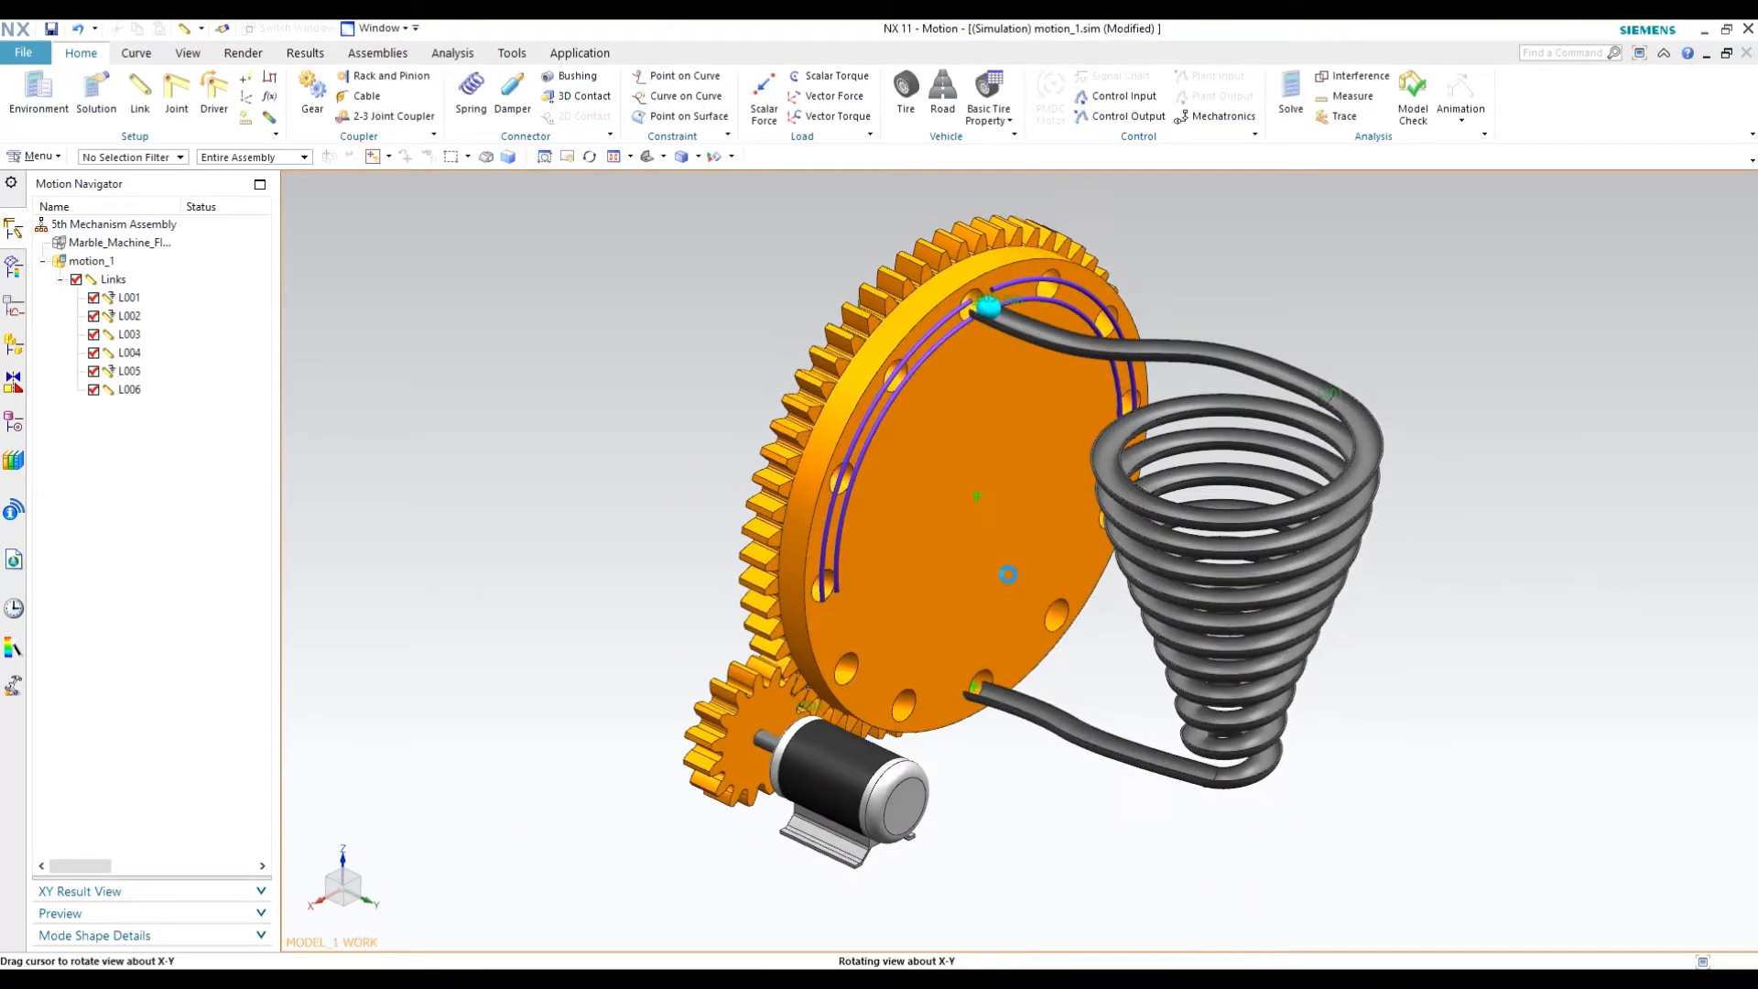
Open link L001 to review the spiral track bodies and settings it contains.
click(147, 302)
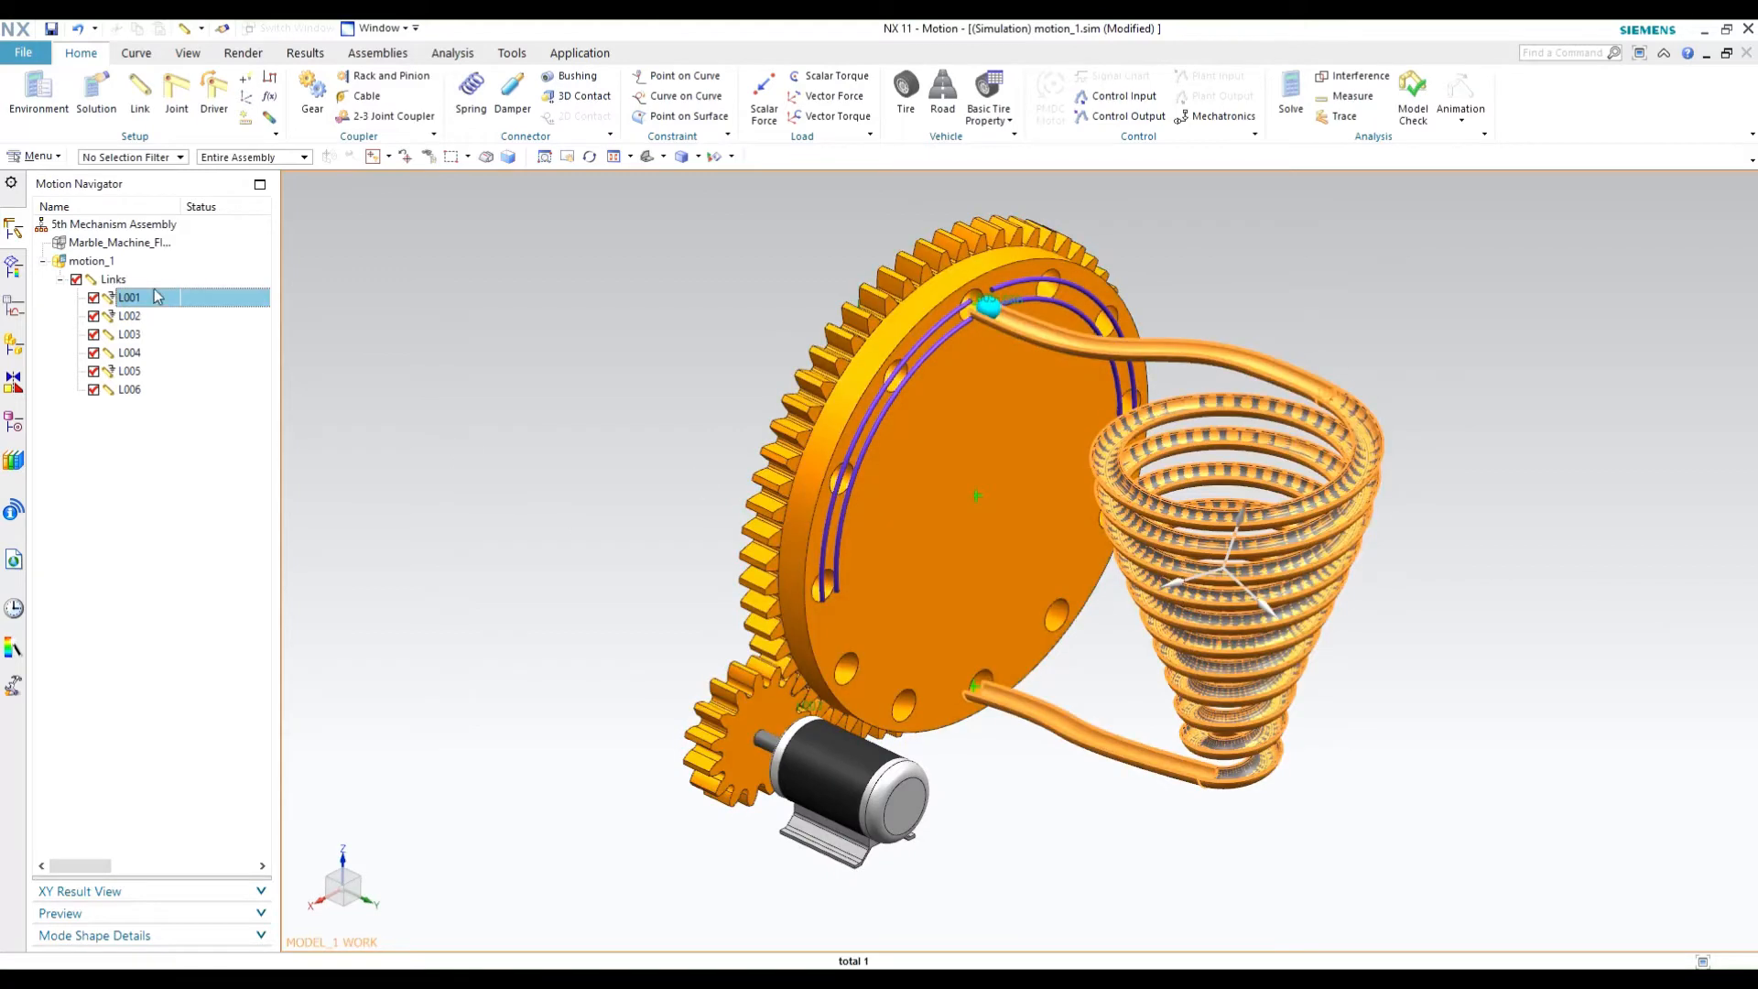
double_click(154, 296)
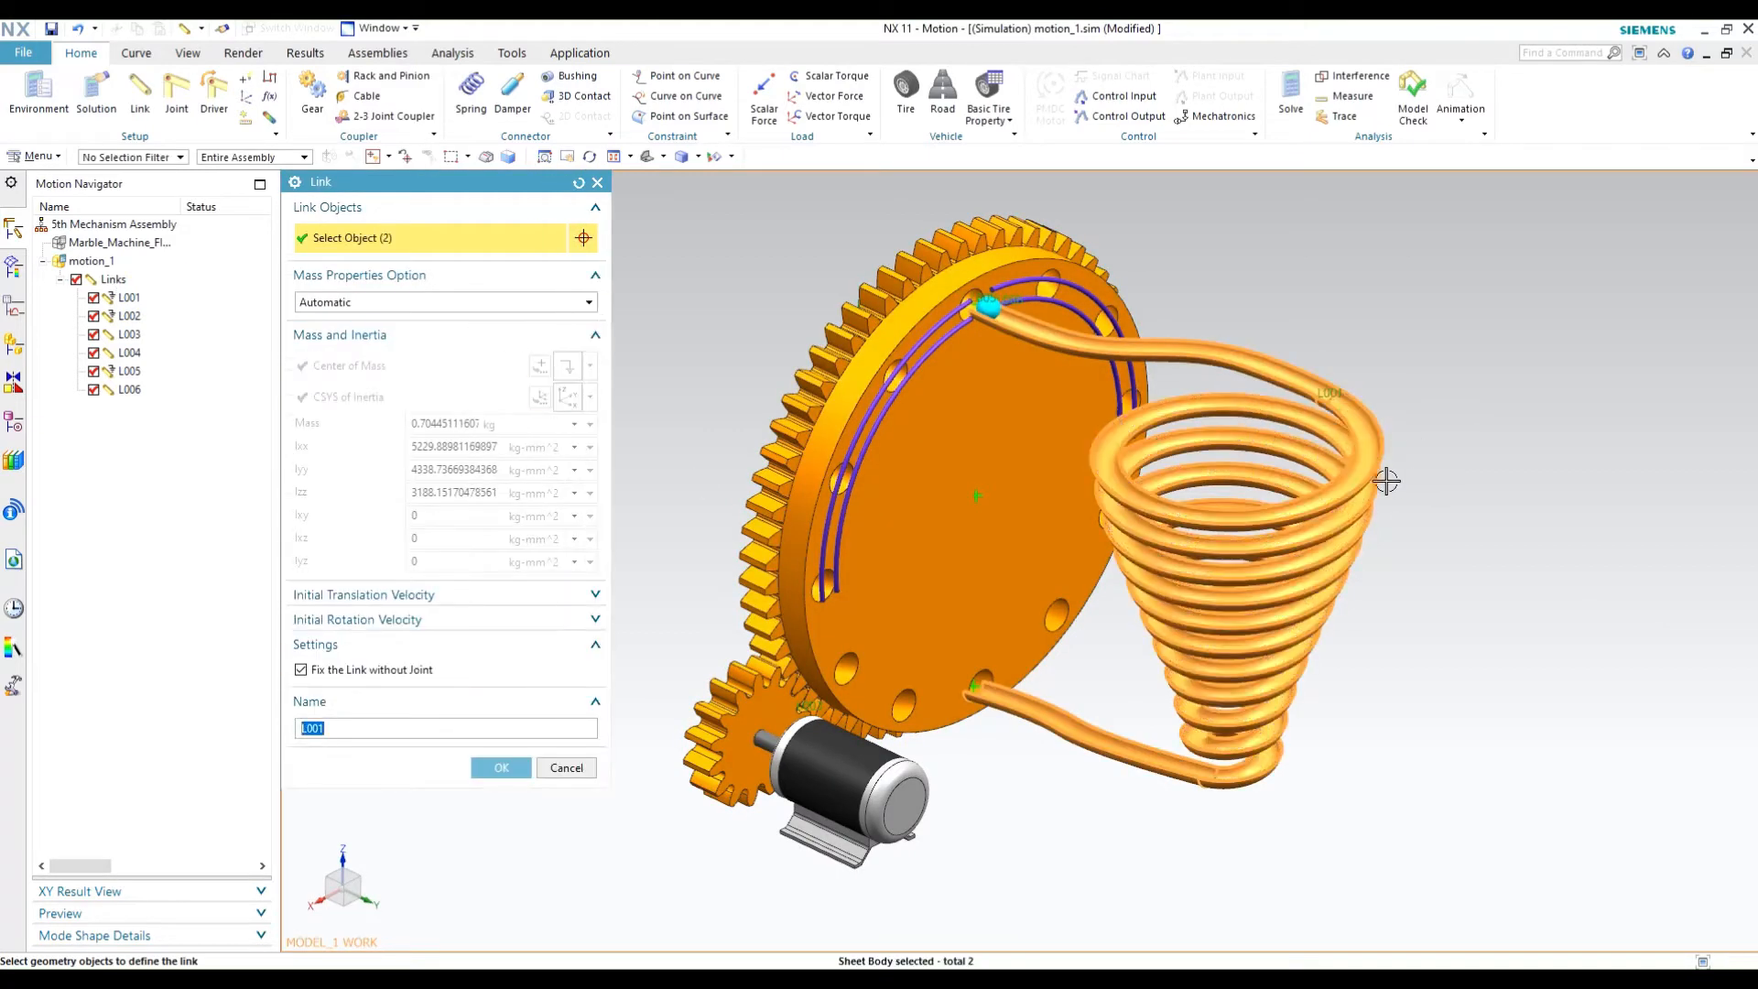
click(501, 768)
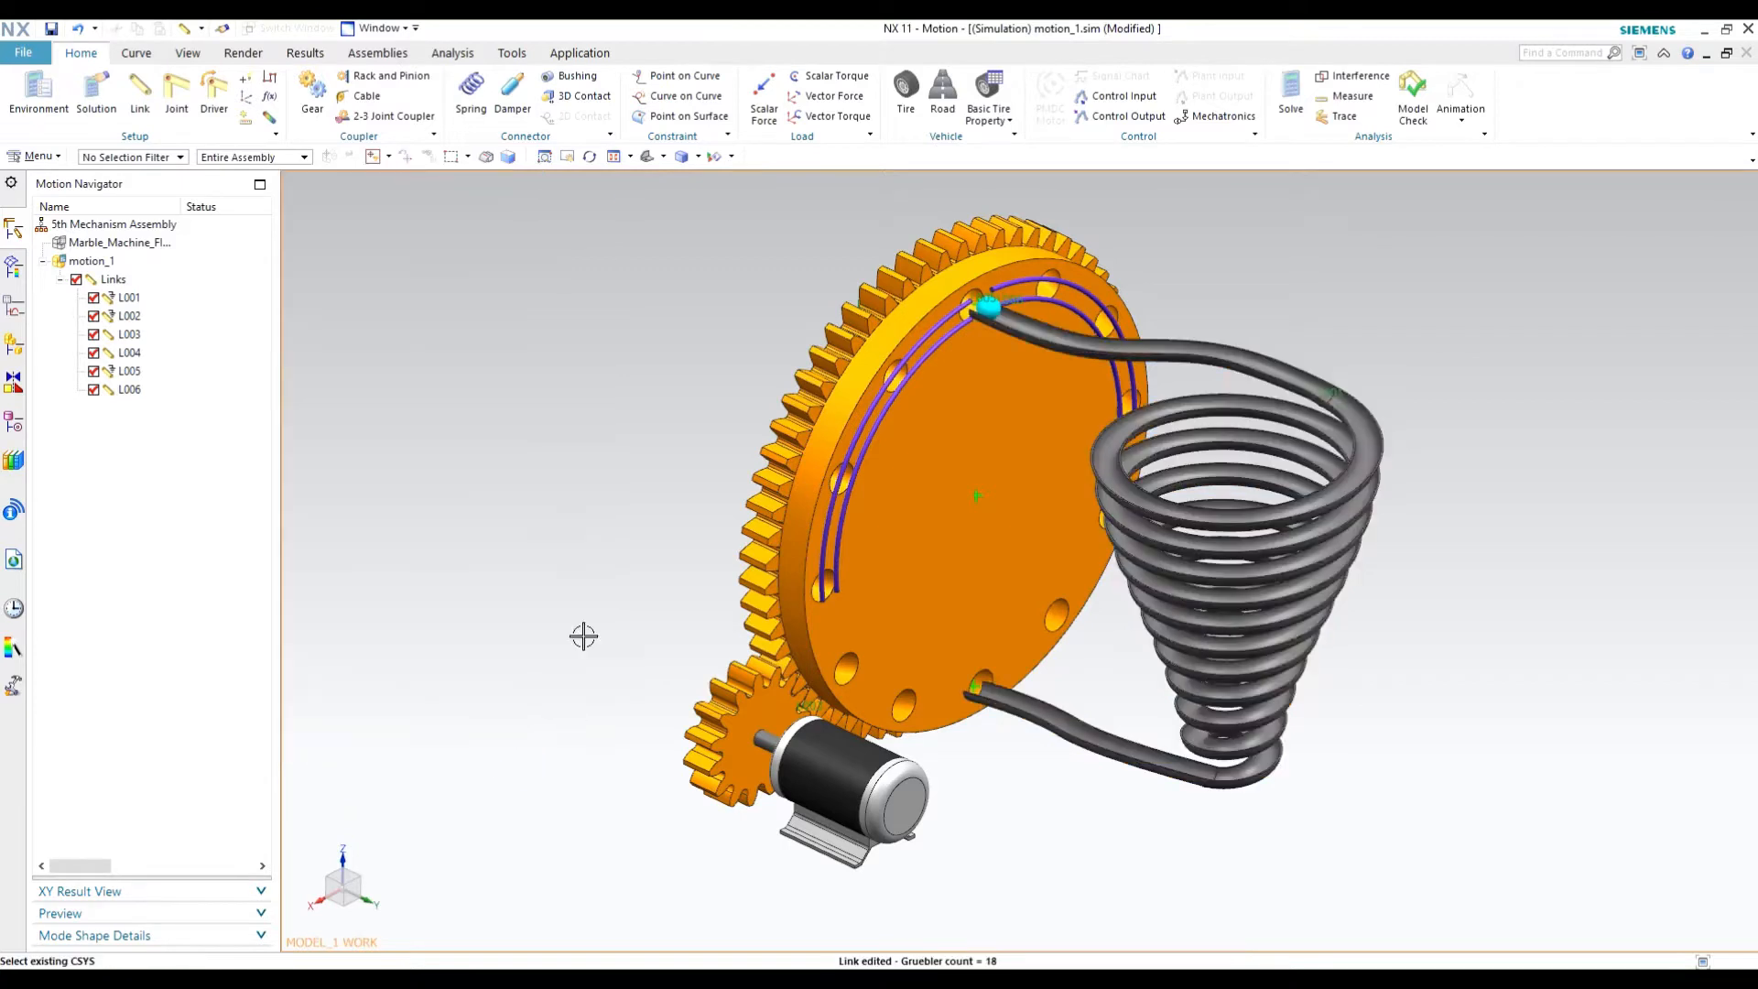
shift+middle_drag(526, 490, 550, 515)
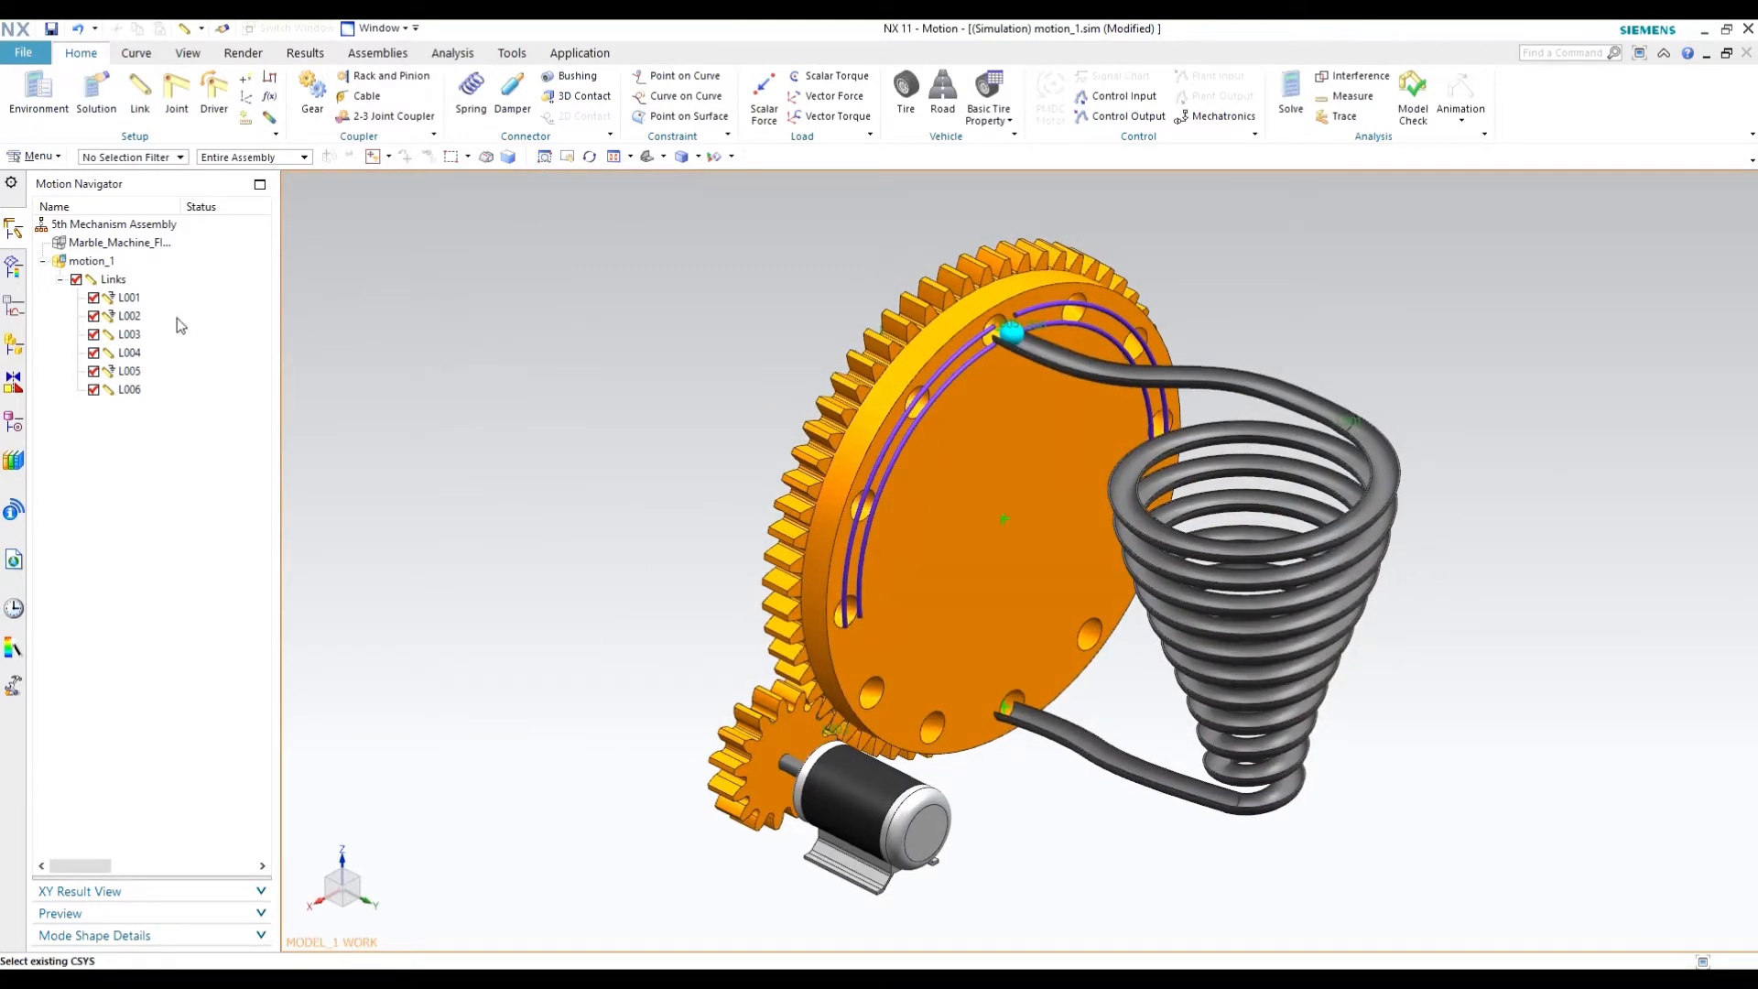
Start a Revolute joint with the large gear as the action link and its origin at the gear's center.
click(177, 91)
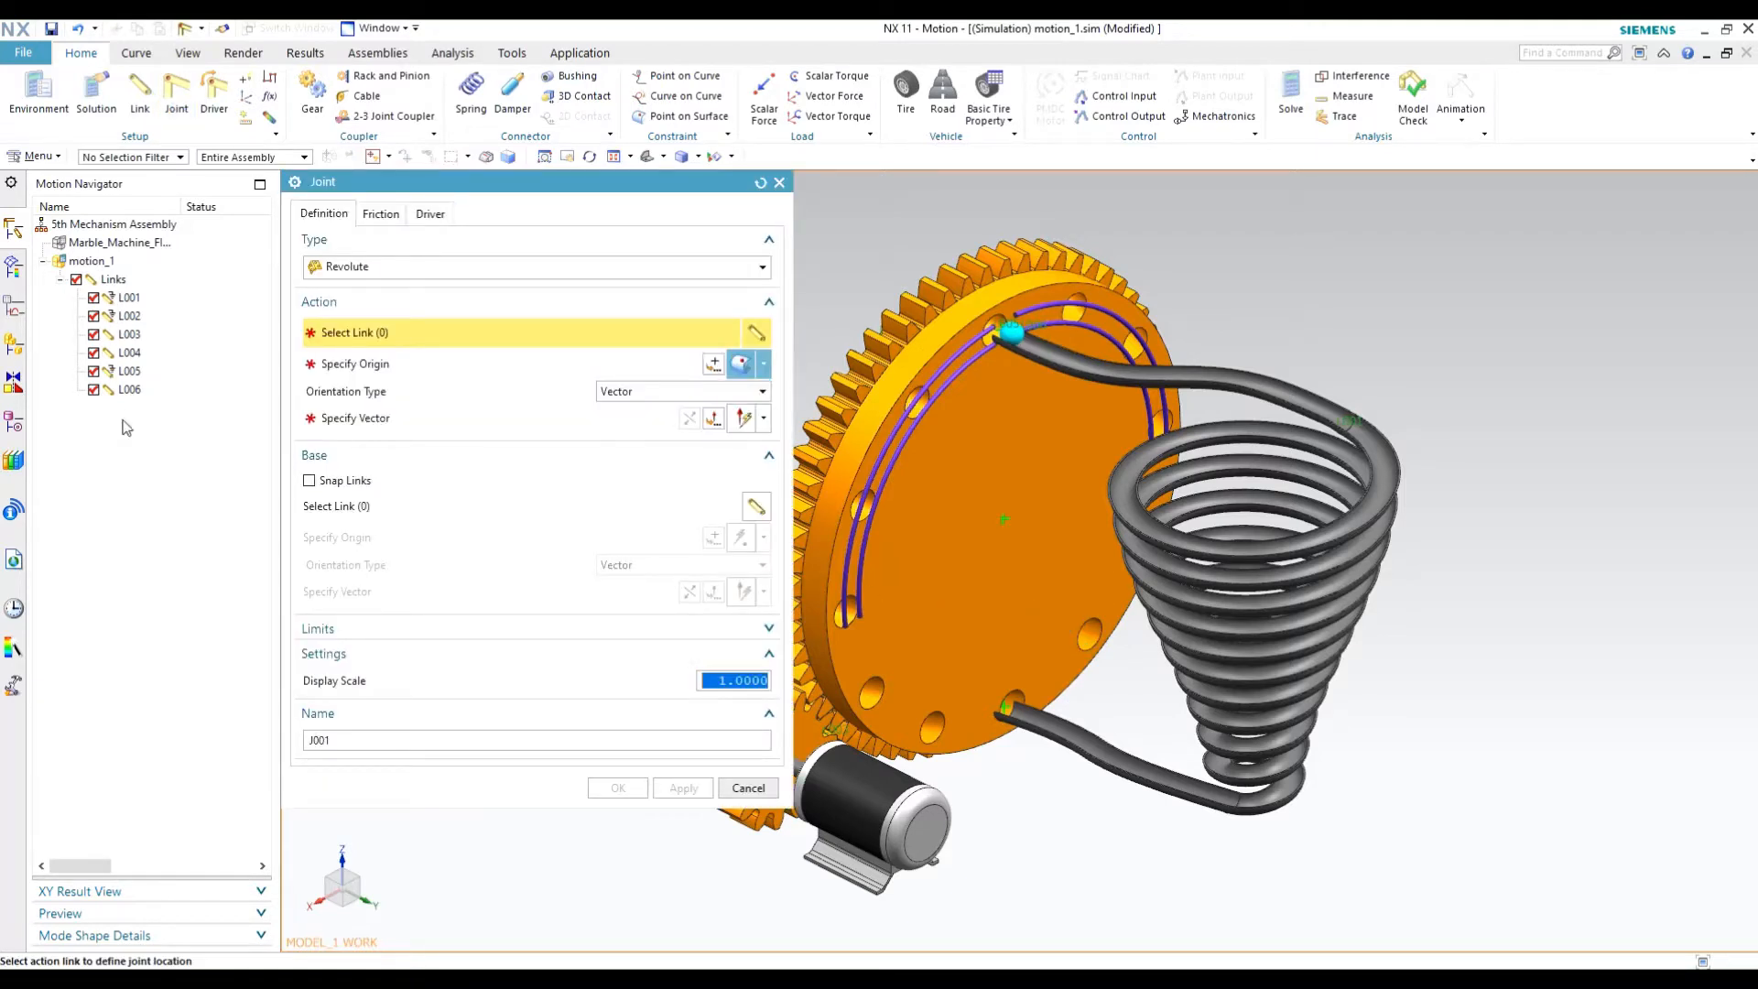
click(573, 266)
click(389, 287)
middle_drag(1017, 617, 1106, 587)
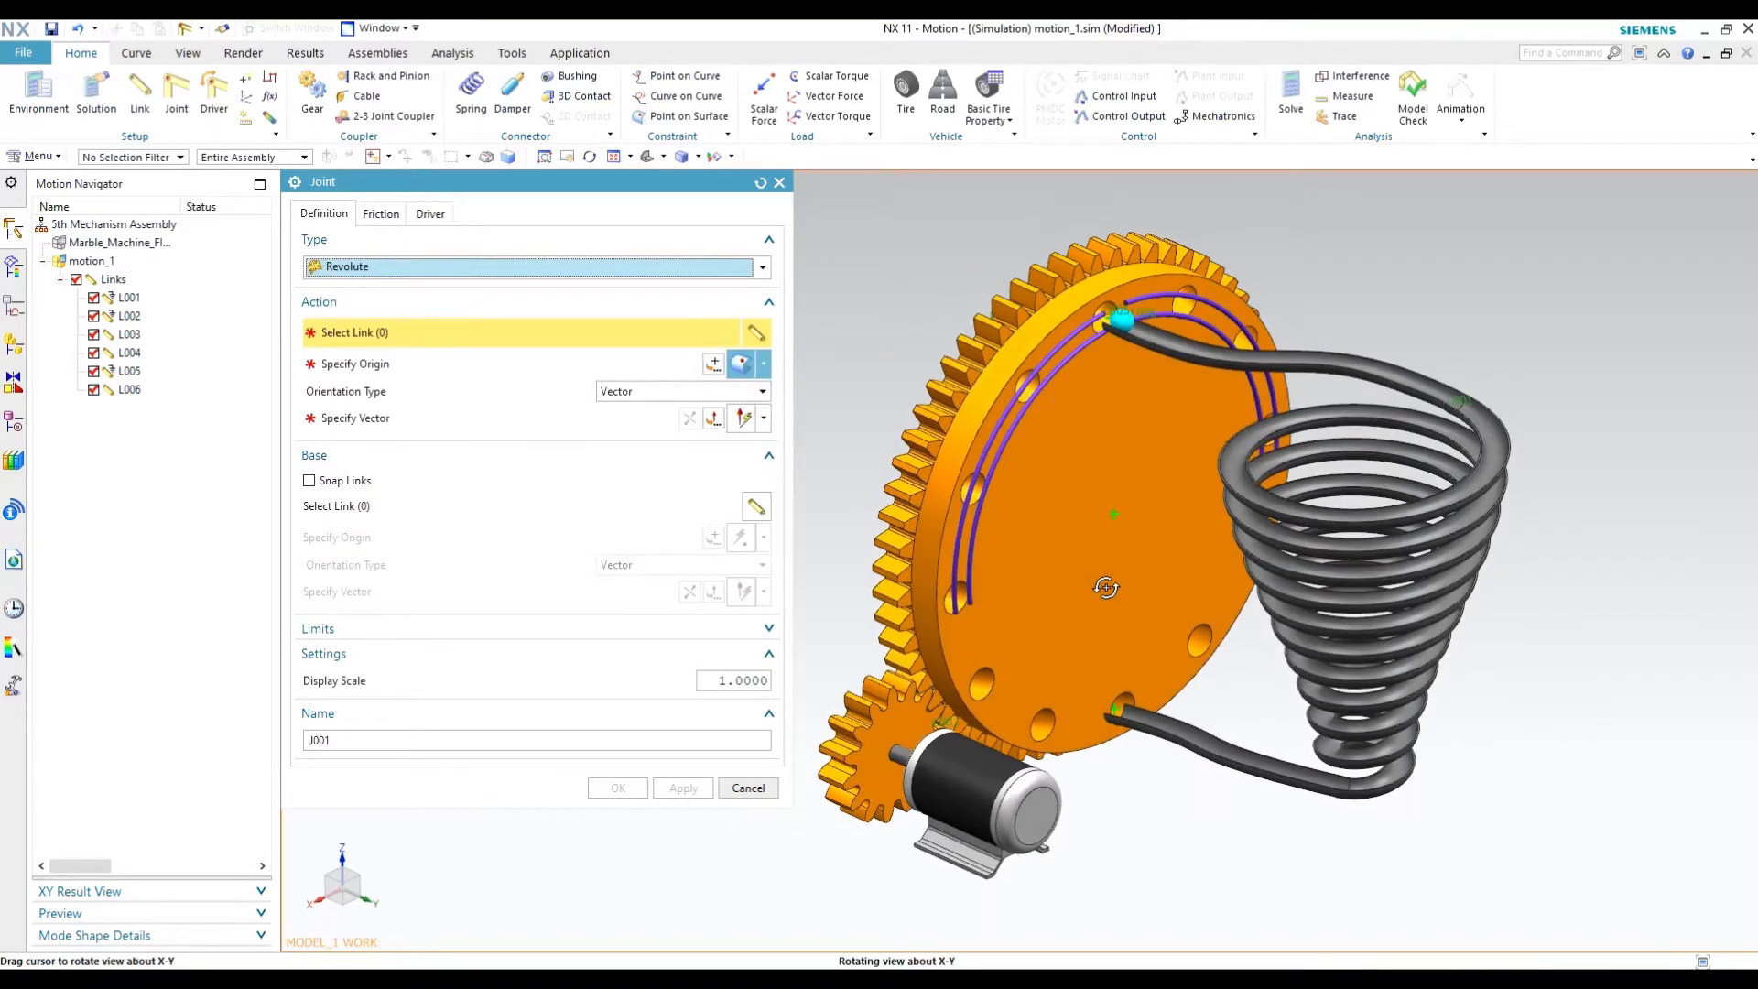
scroll(1026, 370, up, 4)
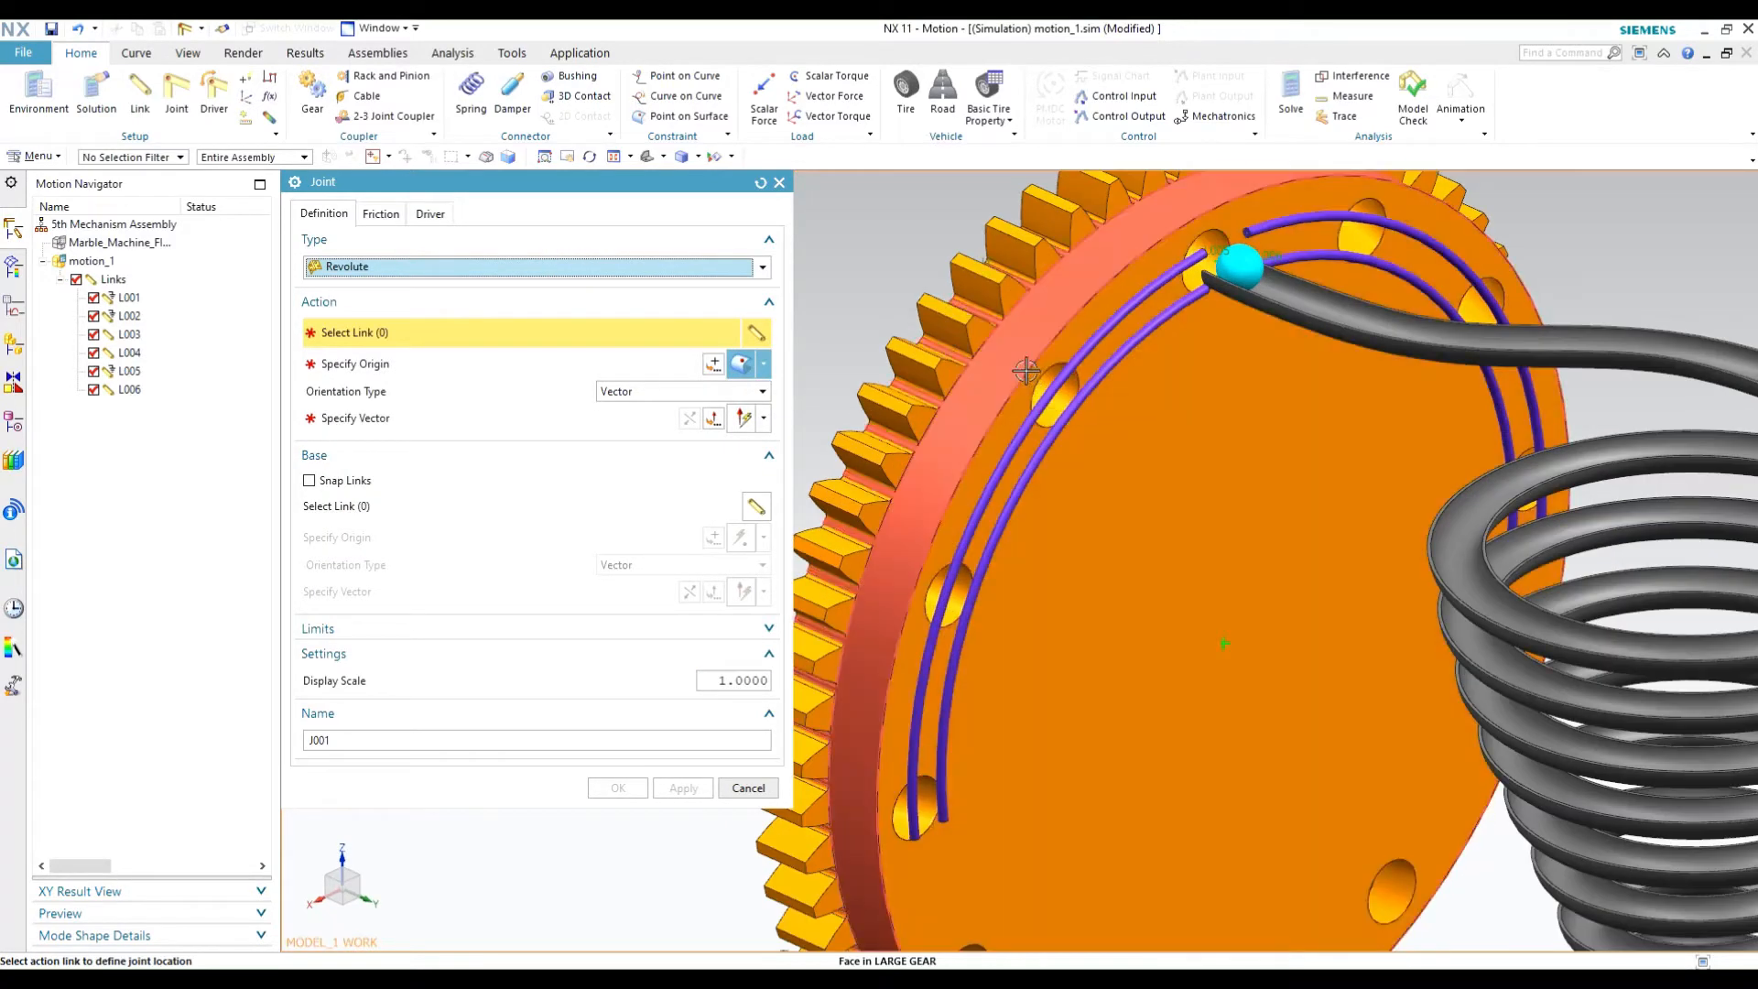
click(1026, 375)
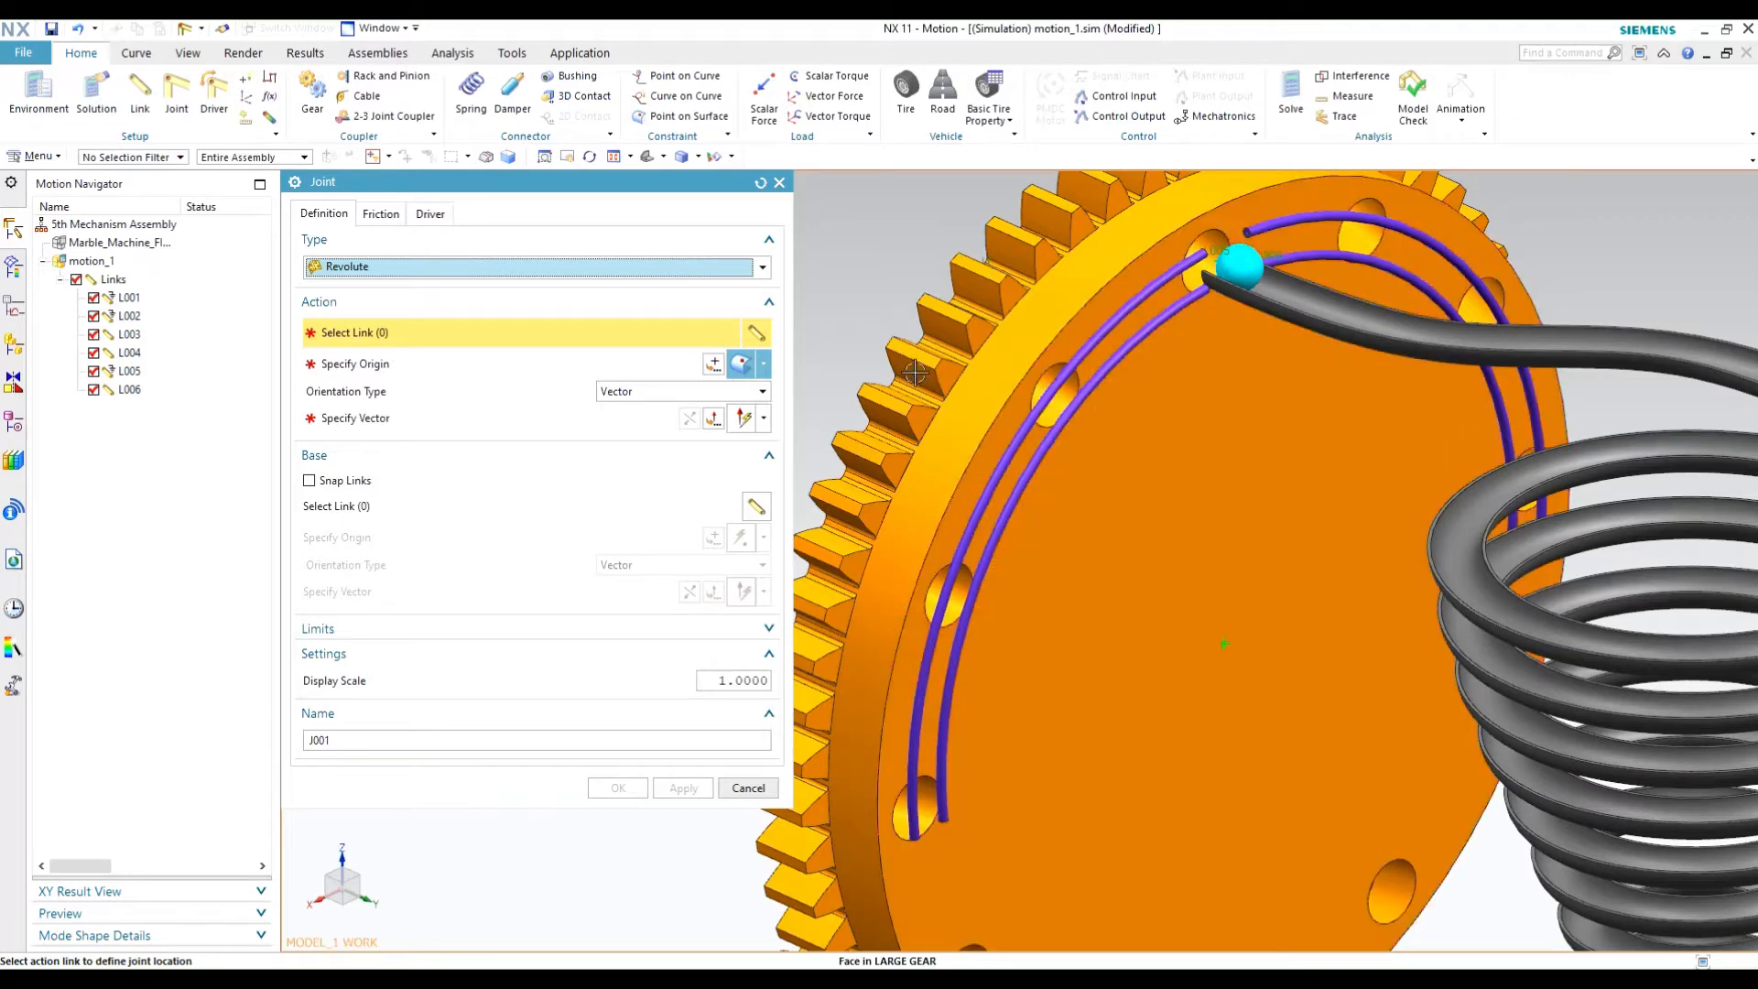
click(1053, 389)
scroll(1275, 647, down, 2)
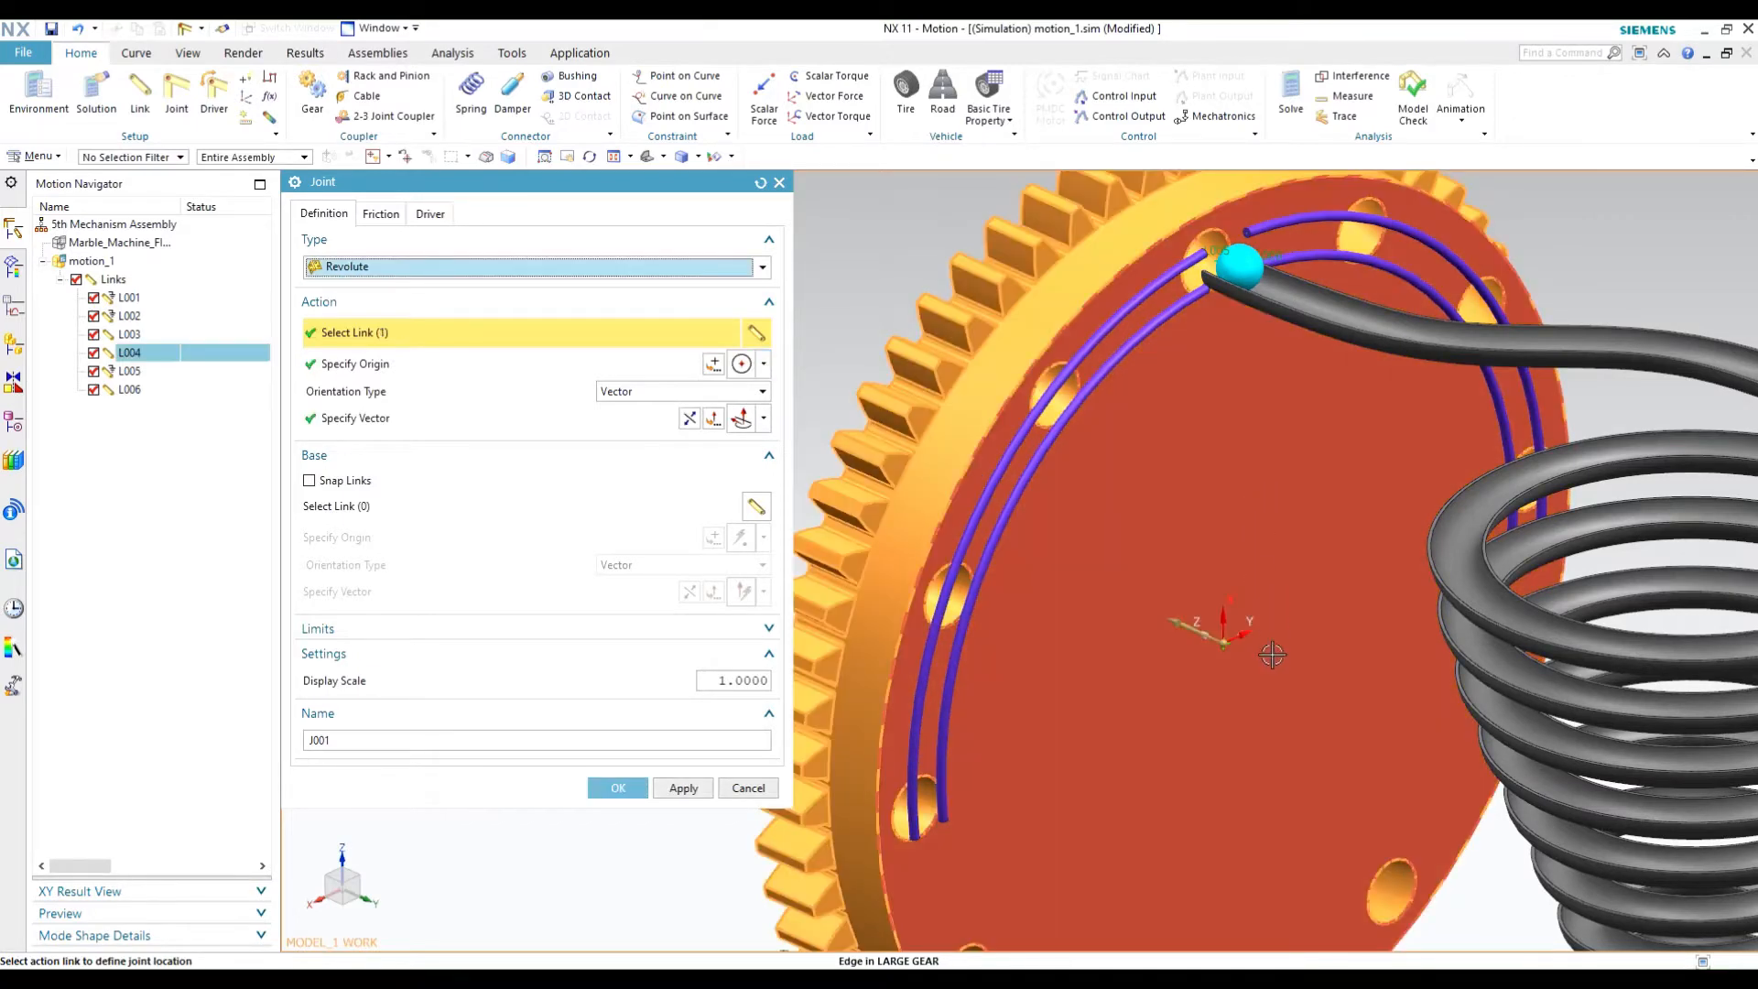
Check the rotation axis of the large gear's revolute joint and create the joint without a base link.
middle_drag(1362, 628, 1300, 632)
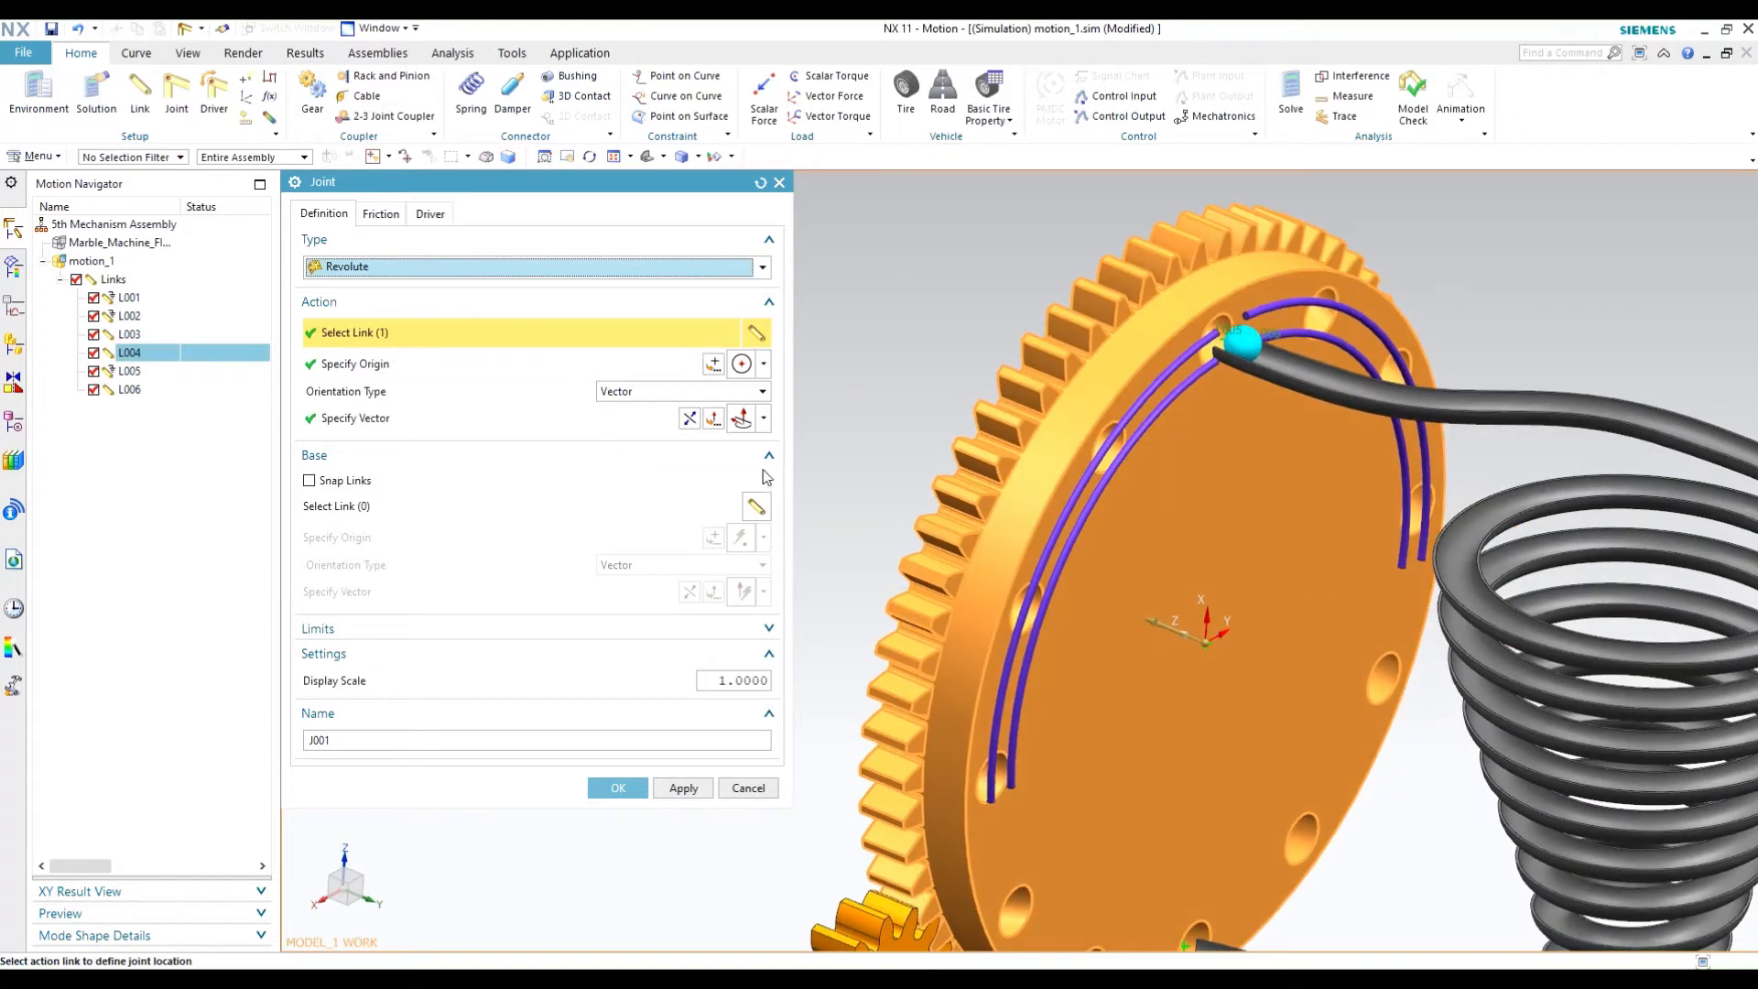
click(536, 378)
click(595, 422)
mouse_move(1384, 753)
middle_down()
mouse_move(1437, 734)
mouse_move(1319, 687)
mouse_move(1346, 675)
mouse_move(1402, 724)
middle_up()
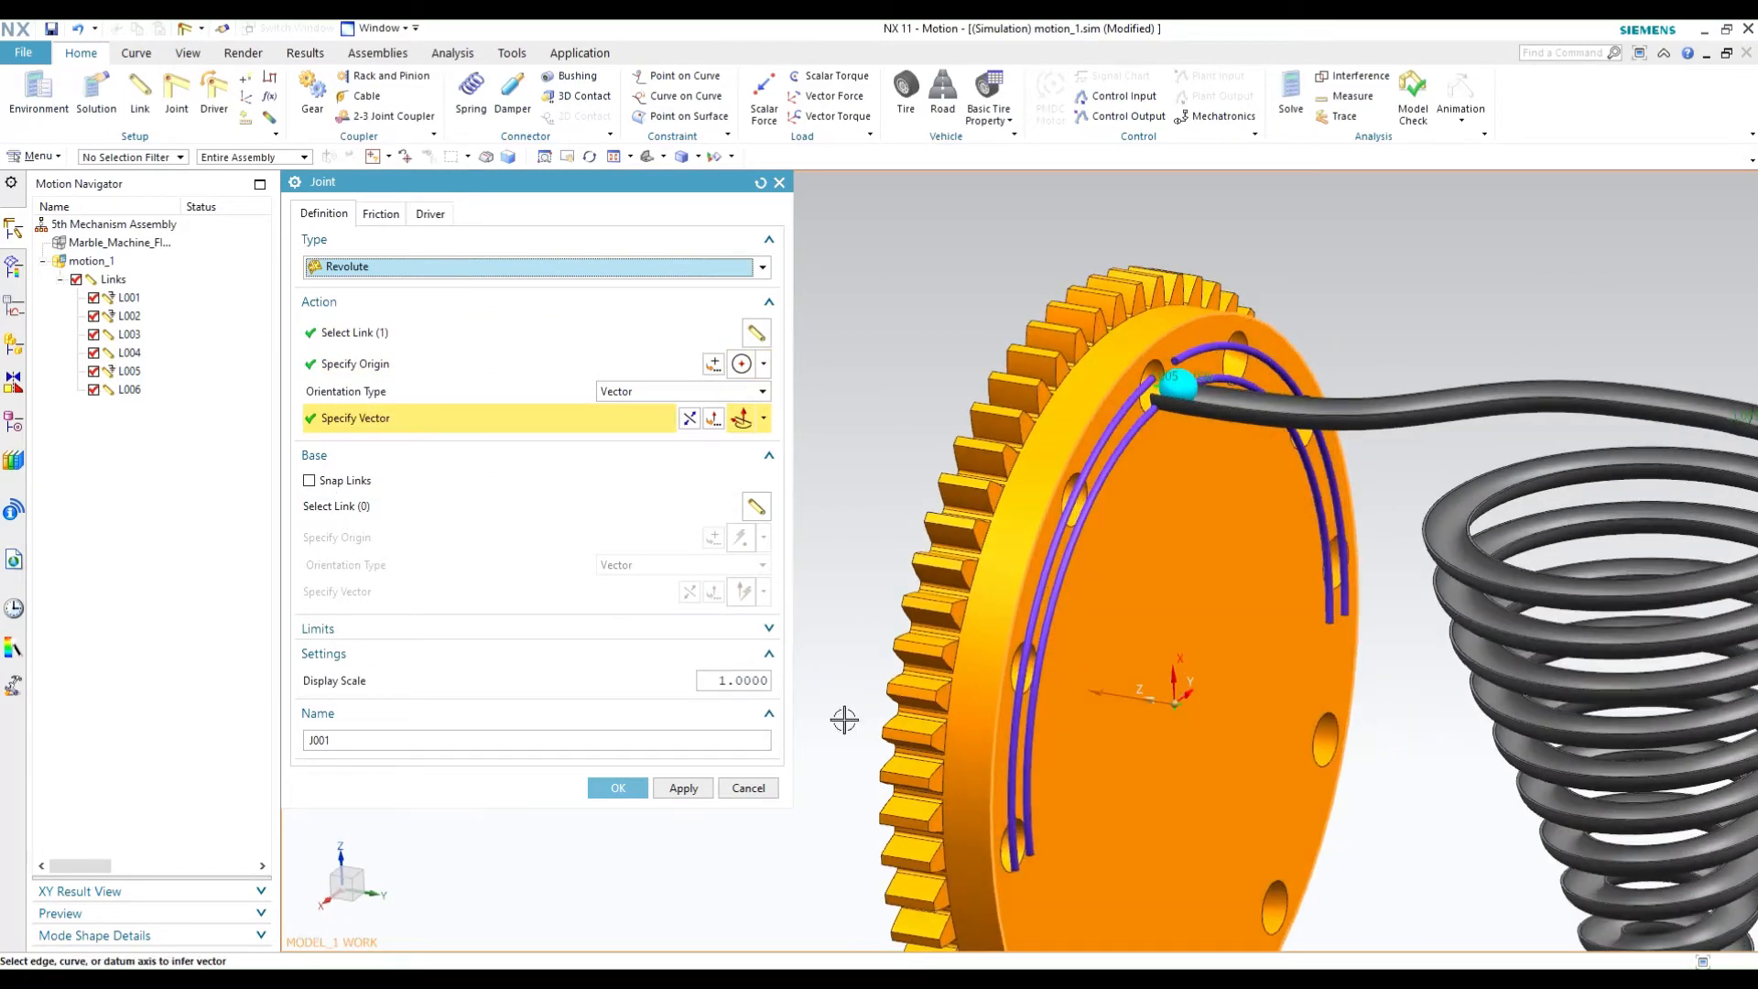
scroll(1017, 667, down, 3)
middle_drag(1017, 667, 949, 586)
click(685, 788)
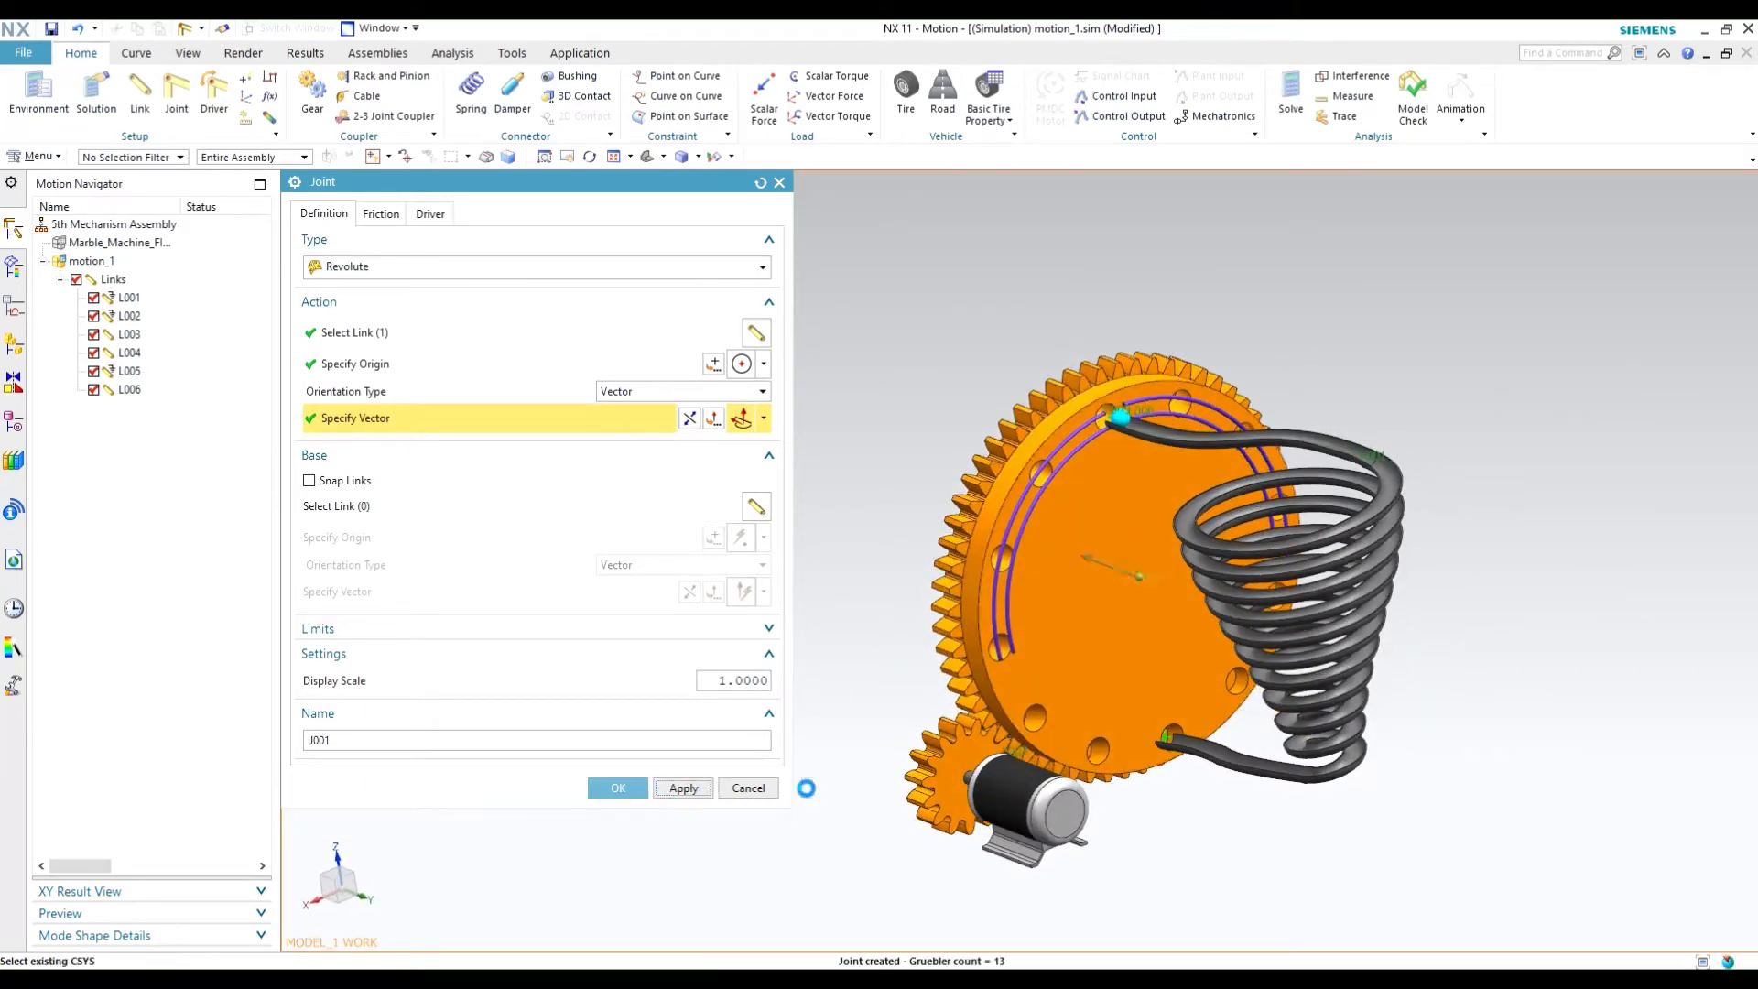
Set the small gear as the action link of a second revolute joint, using its bore edge for the origin and axis.
scroll(994, 790, up, 5)
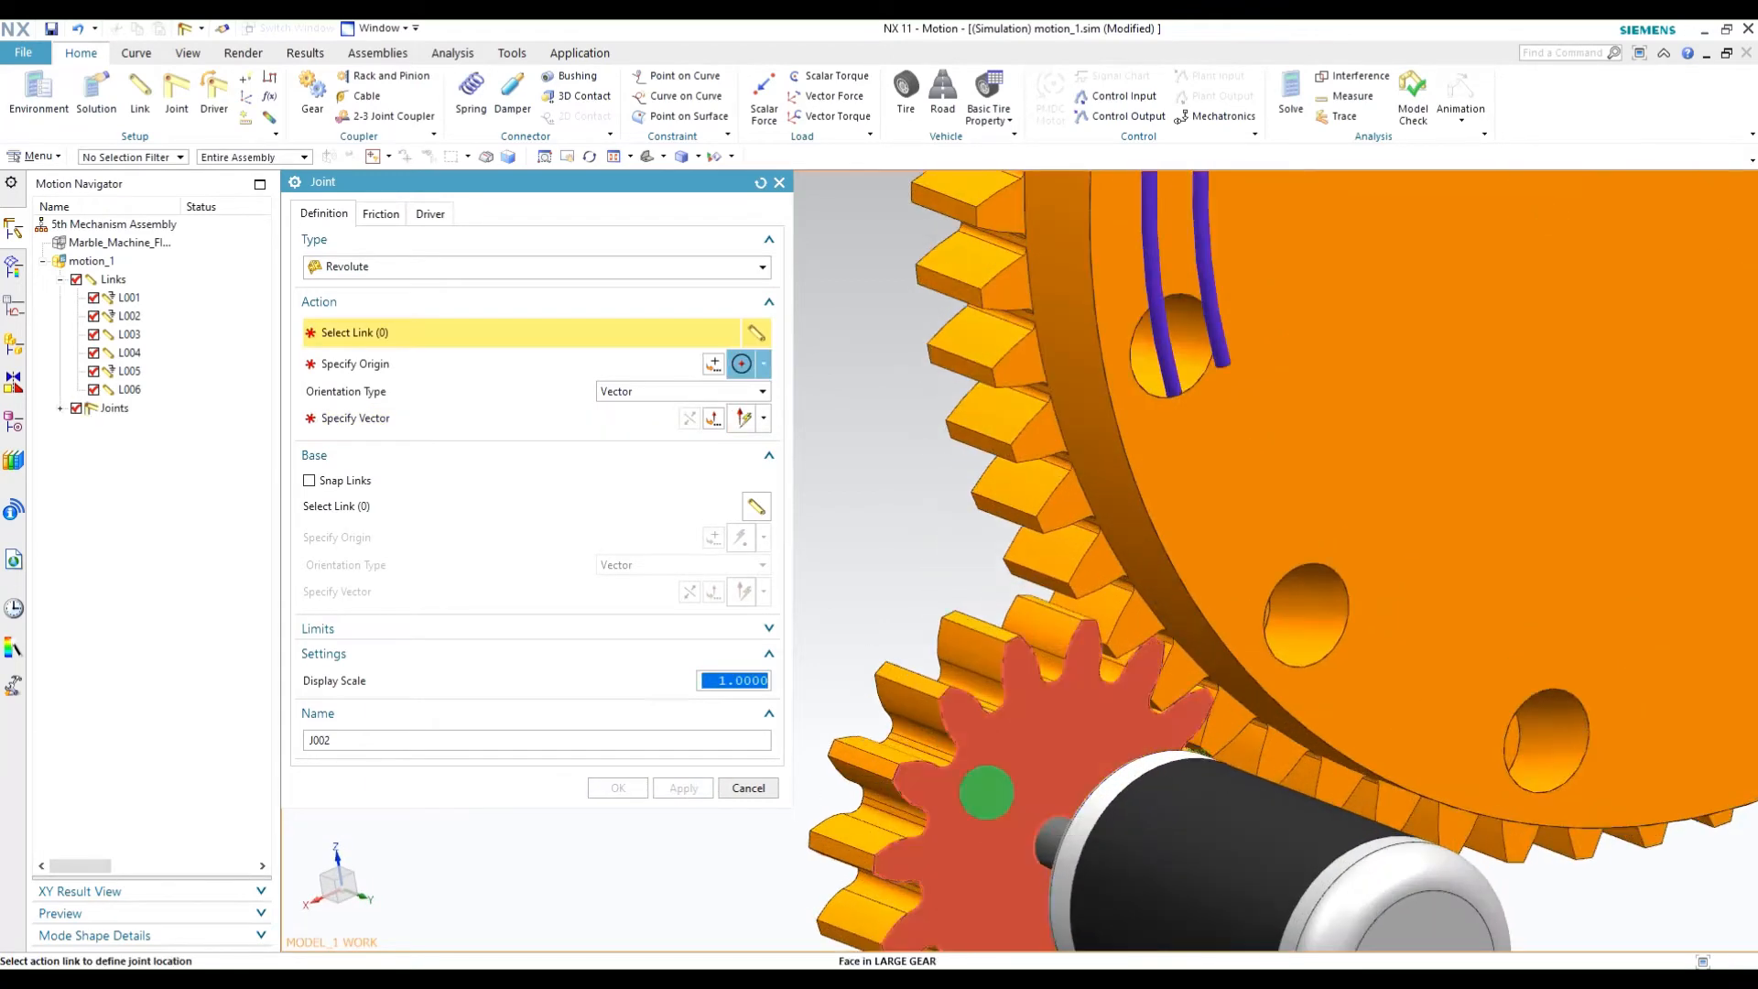
middle_drag(994, 789, 1220, 655)
scroll(875, 685, up, 5)
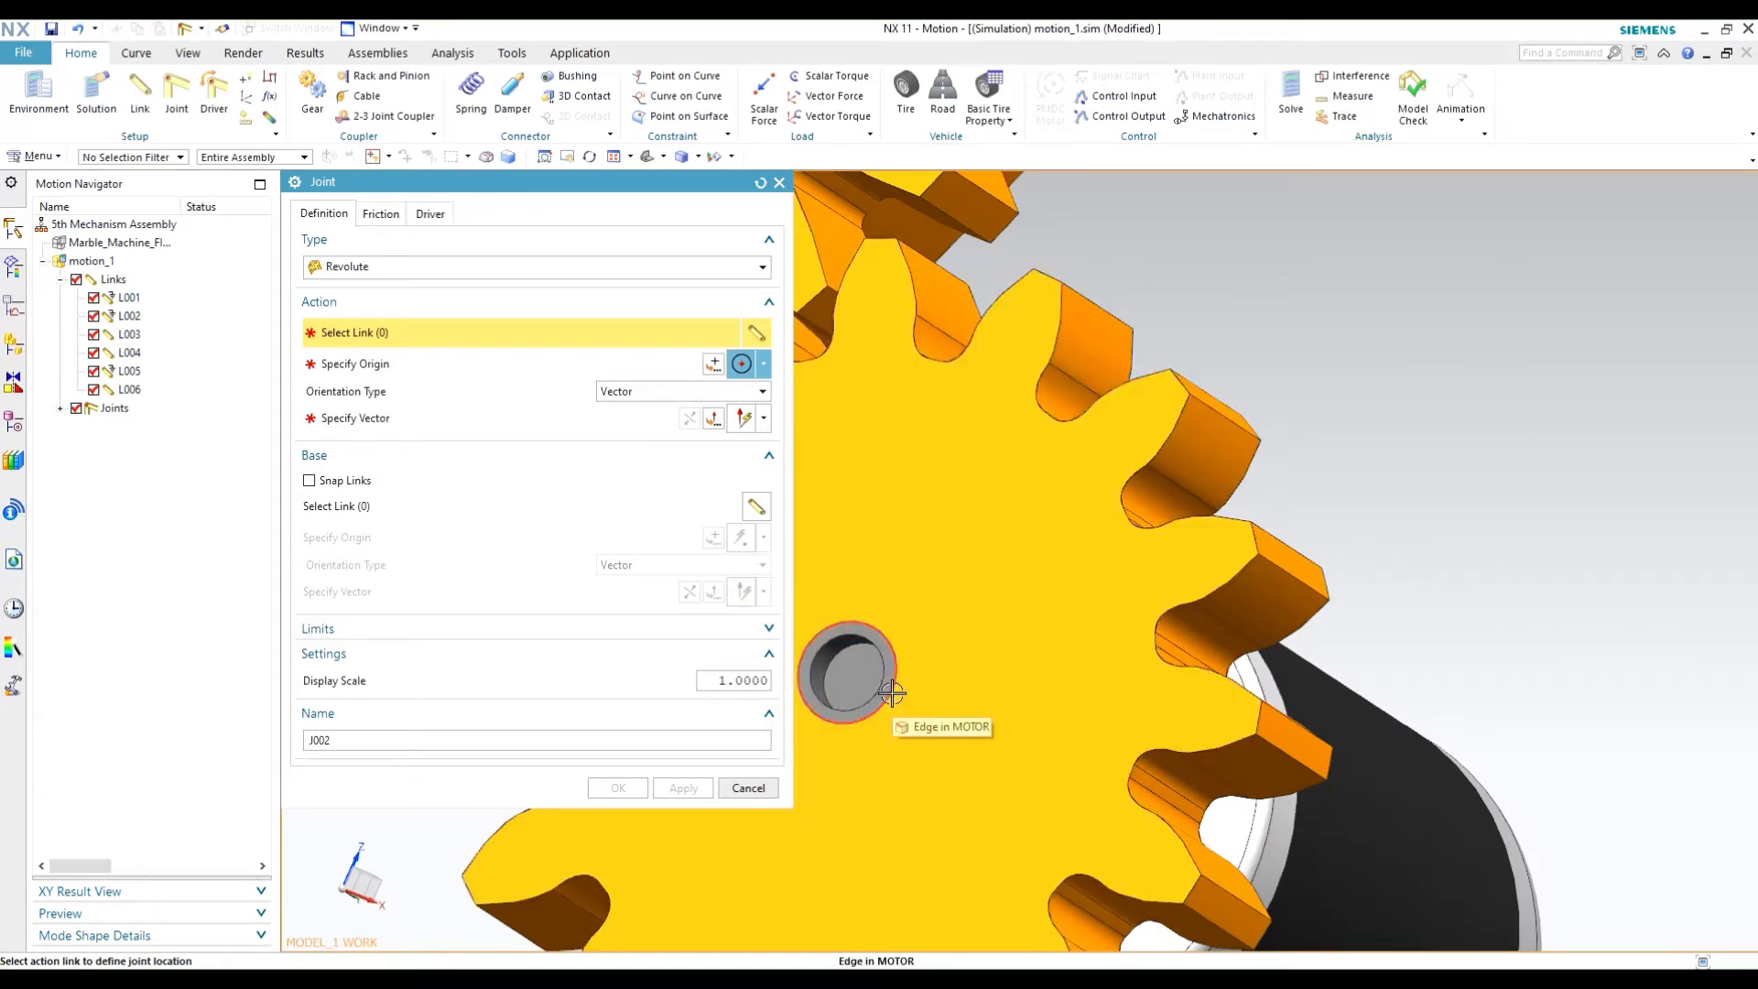
click(892, 696)
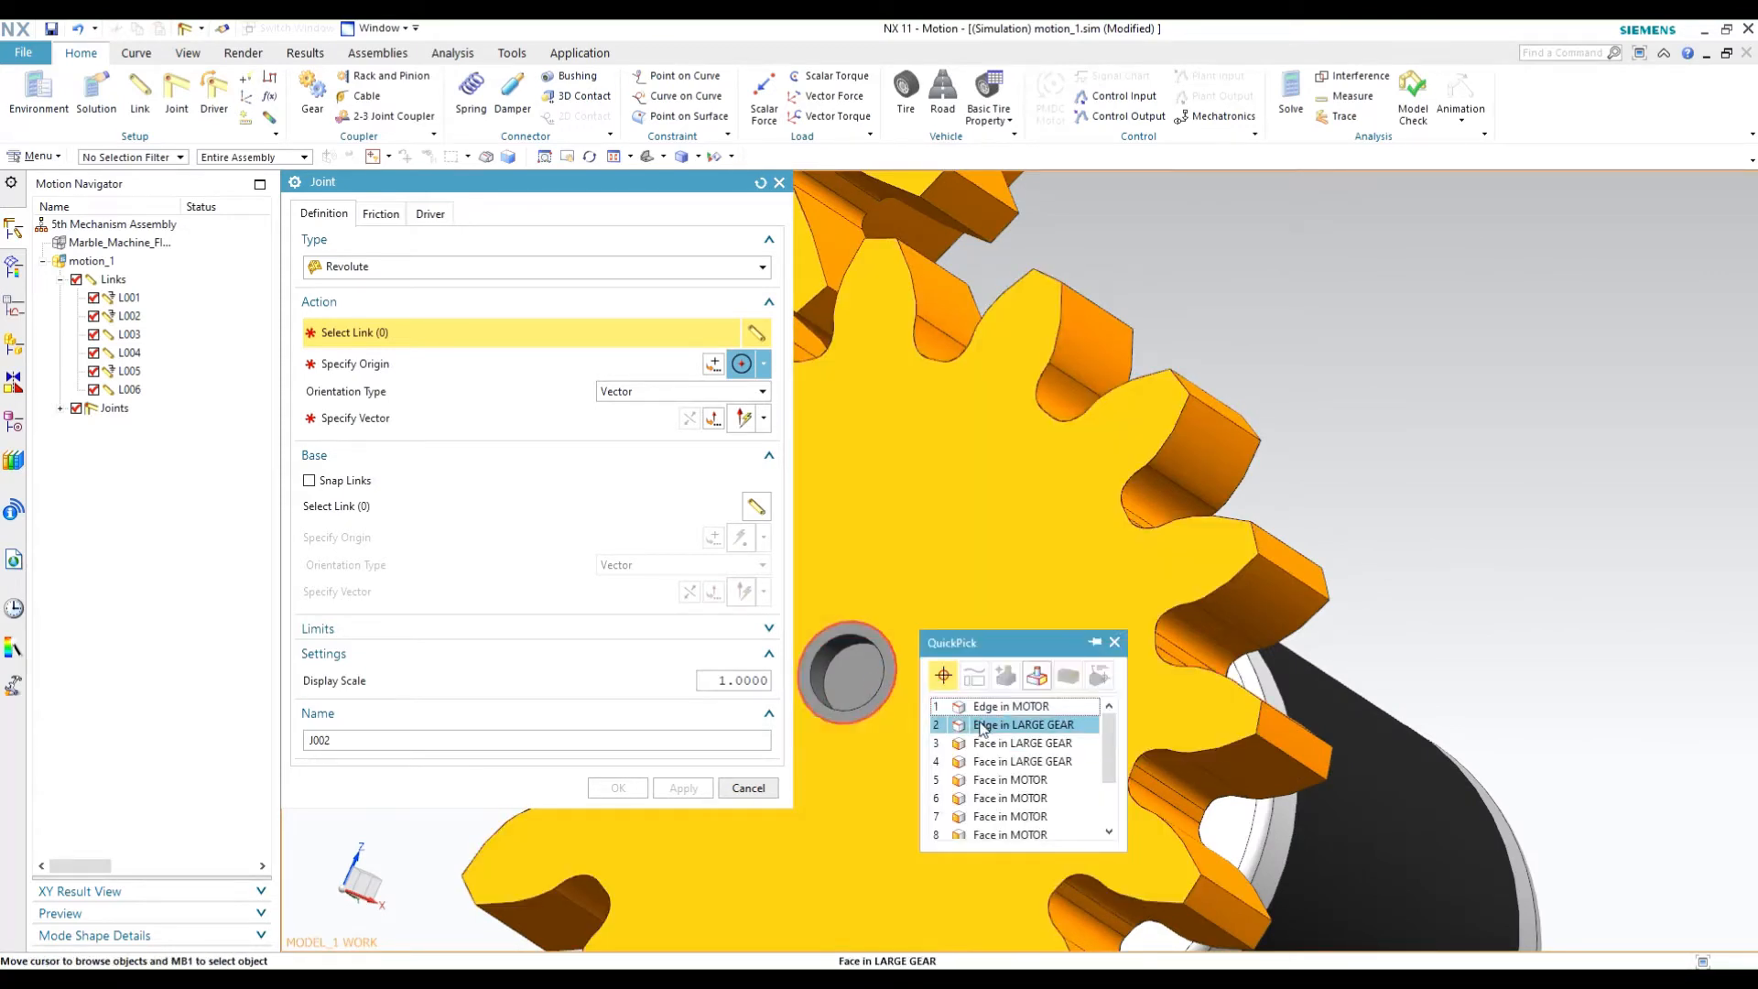
click(981, 726)
scroll(1008, 660, down, 5)
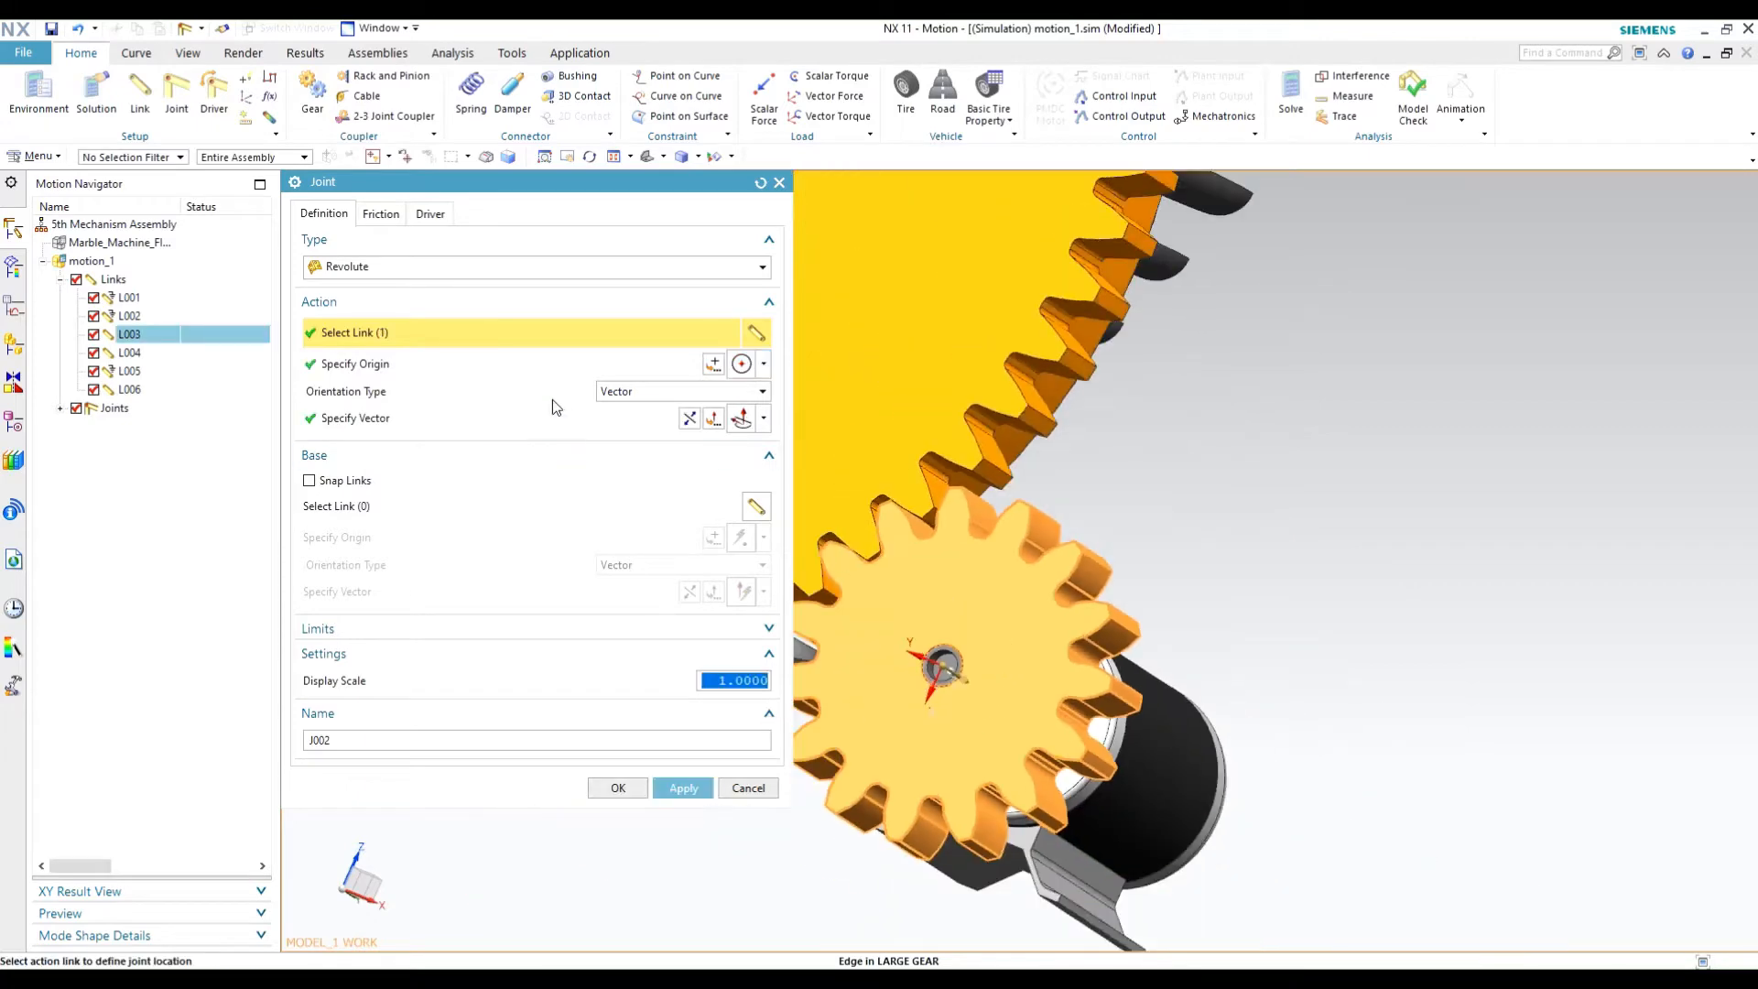
middle_drag(1050, 644, 1544, 635)
click(373, 371)
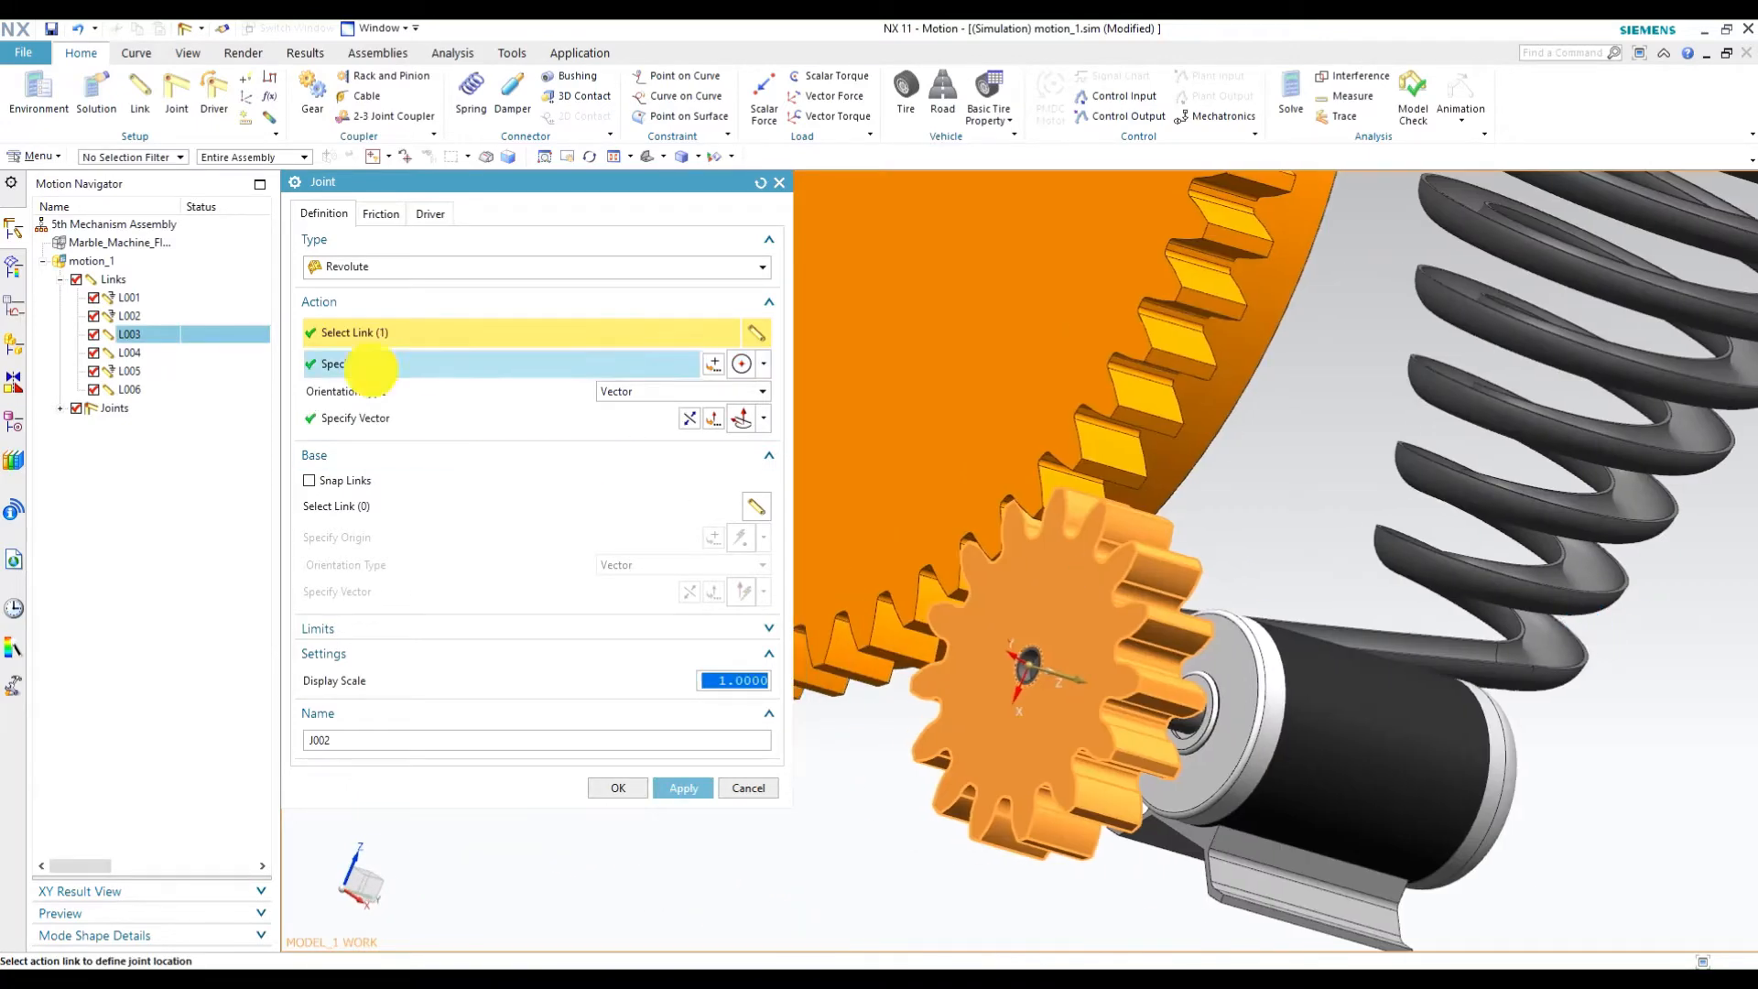
click(406, 423)
scroll(1054, 595, down, 3)
middle_drag(1054, 595, 1576, 626)
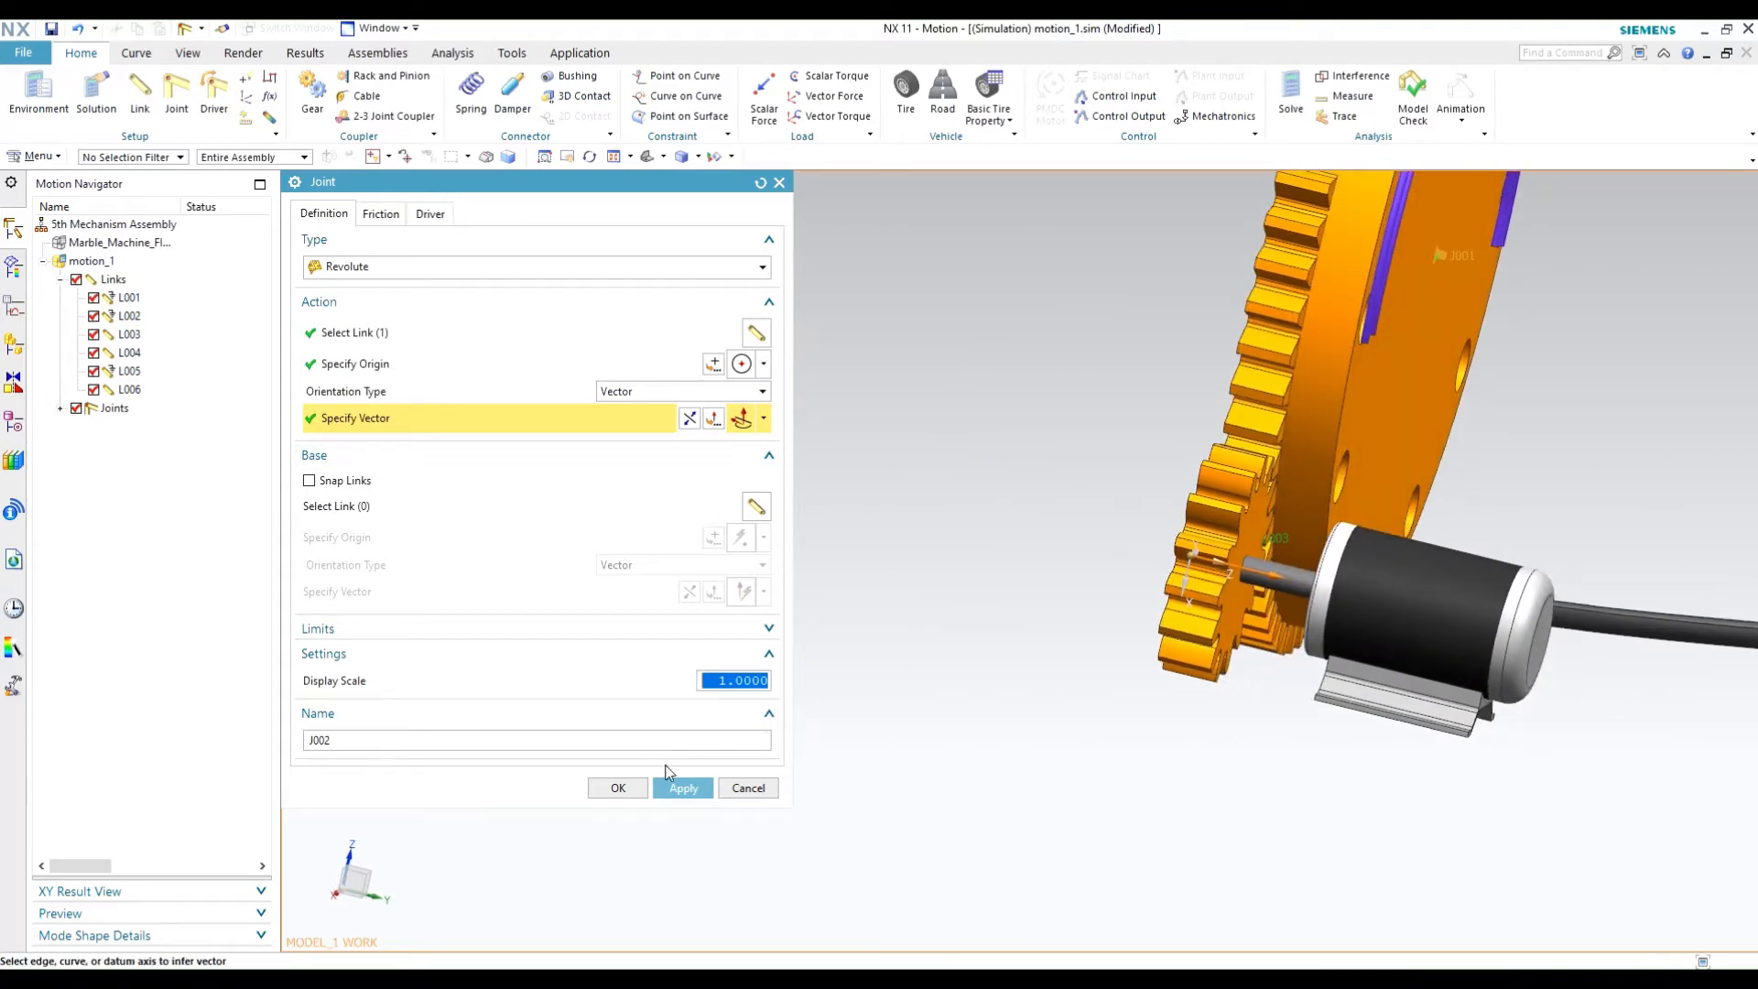
Set the motor as the base link of the small gear's revolute joint, create the joint and finish joint creation.
click(458, 506)
middle_drag(891, 617, 941, 592)
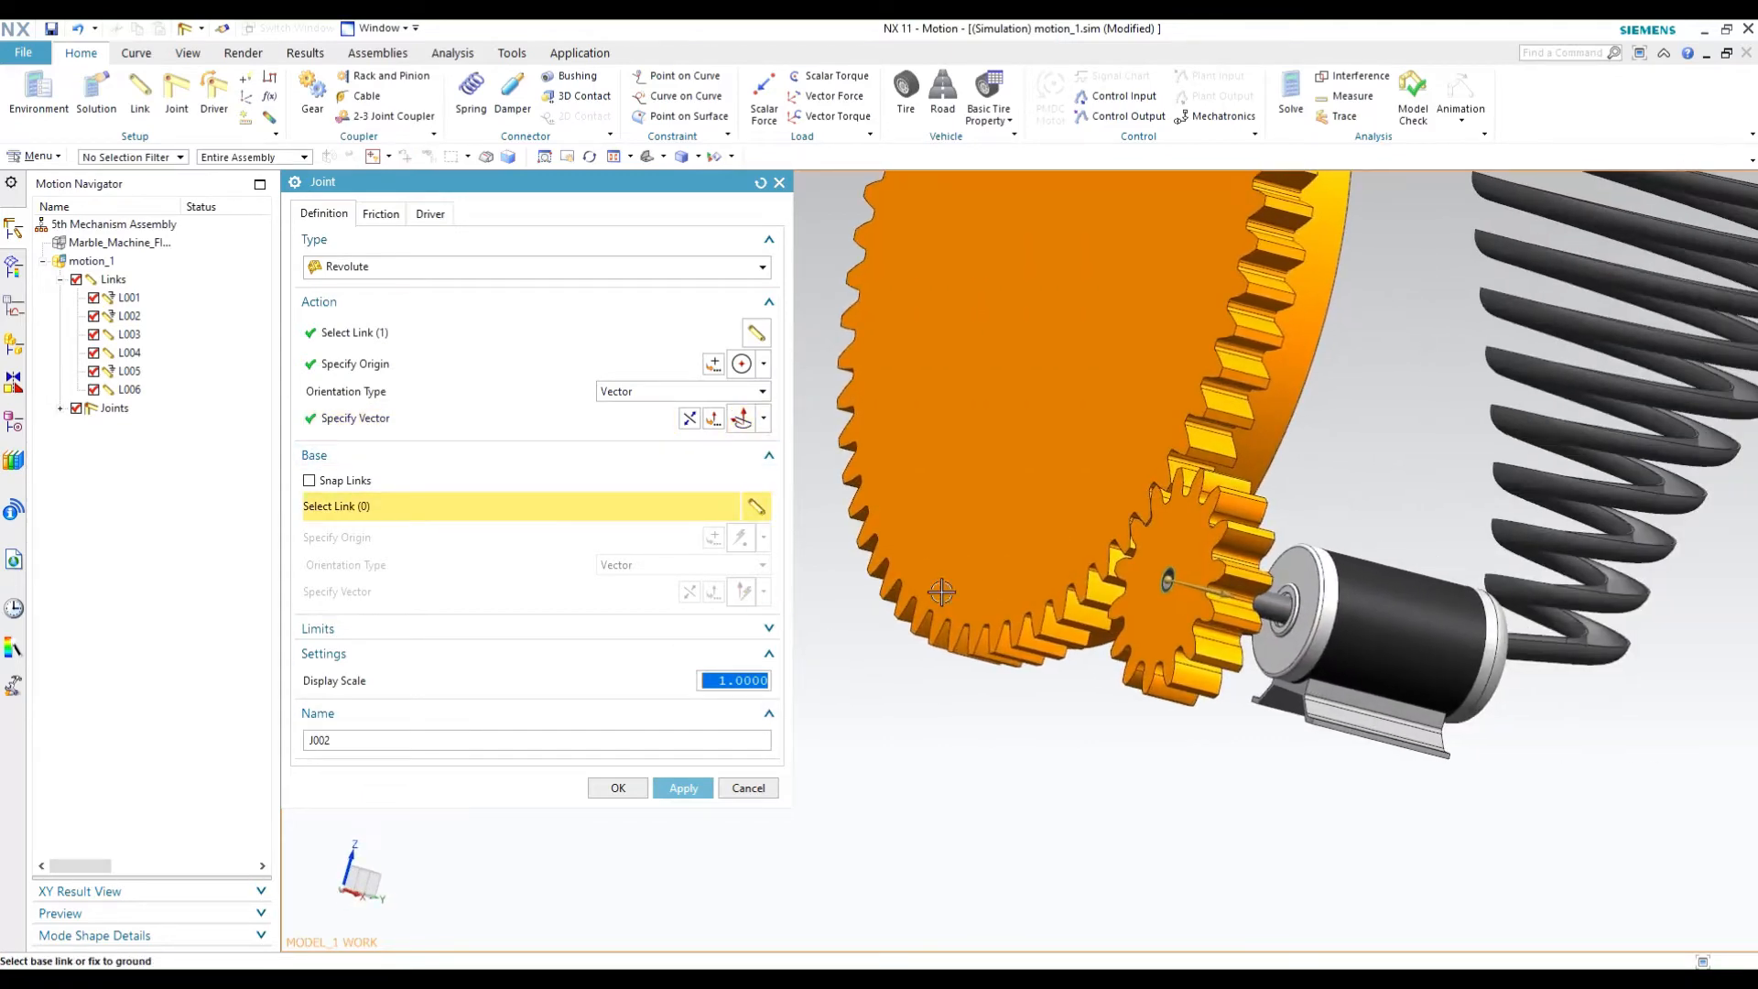
scroll(1266, 605, up, 4)
click(1266, 605)
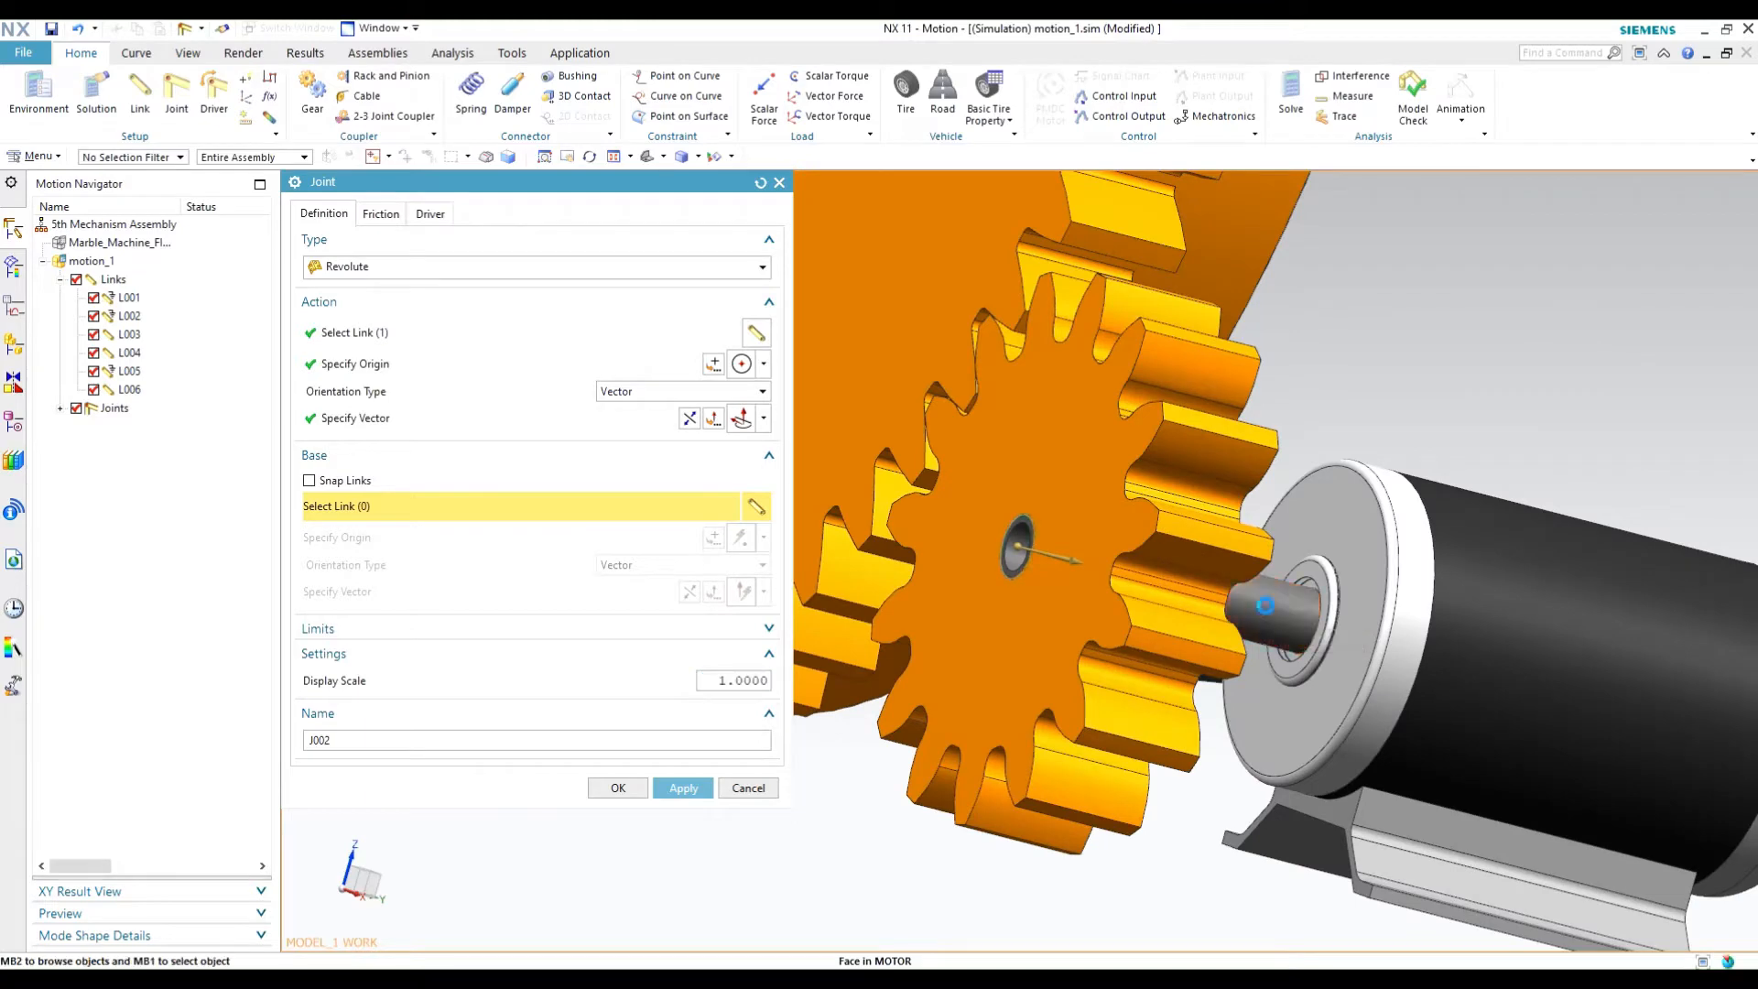
click(1370, 618)
scroll(1370, 619, down, 1)
scroll(1083, 556, up, 2)
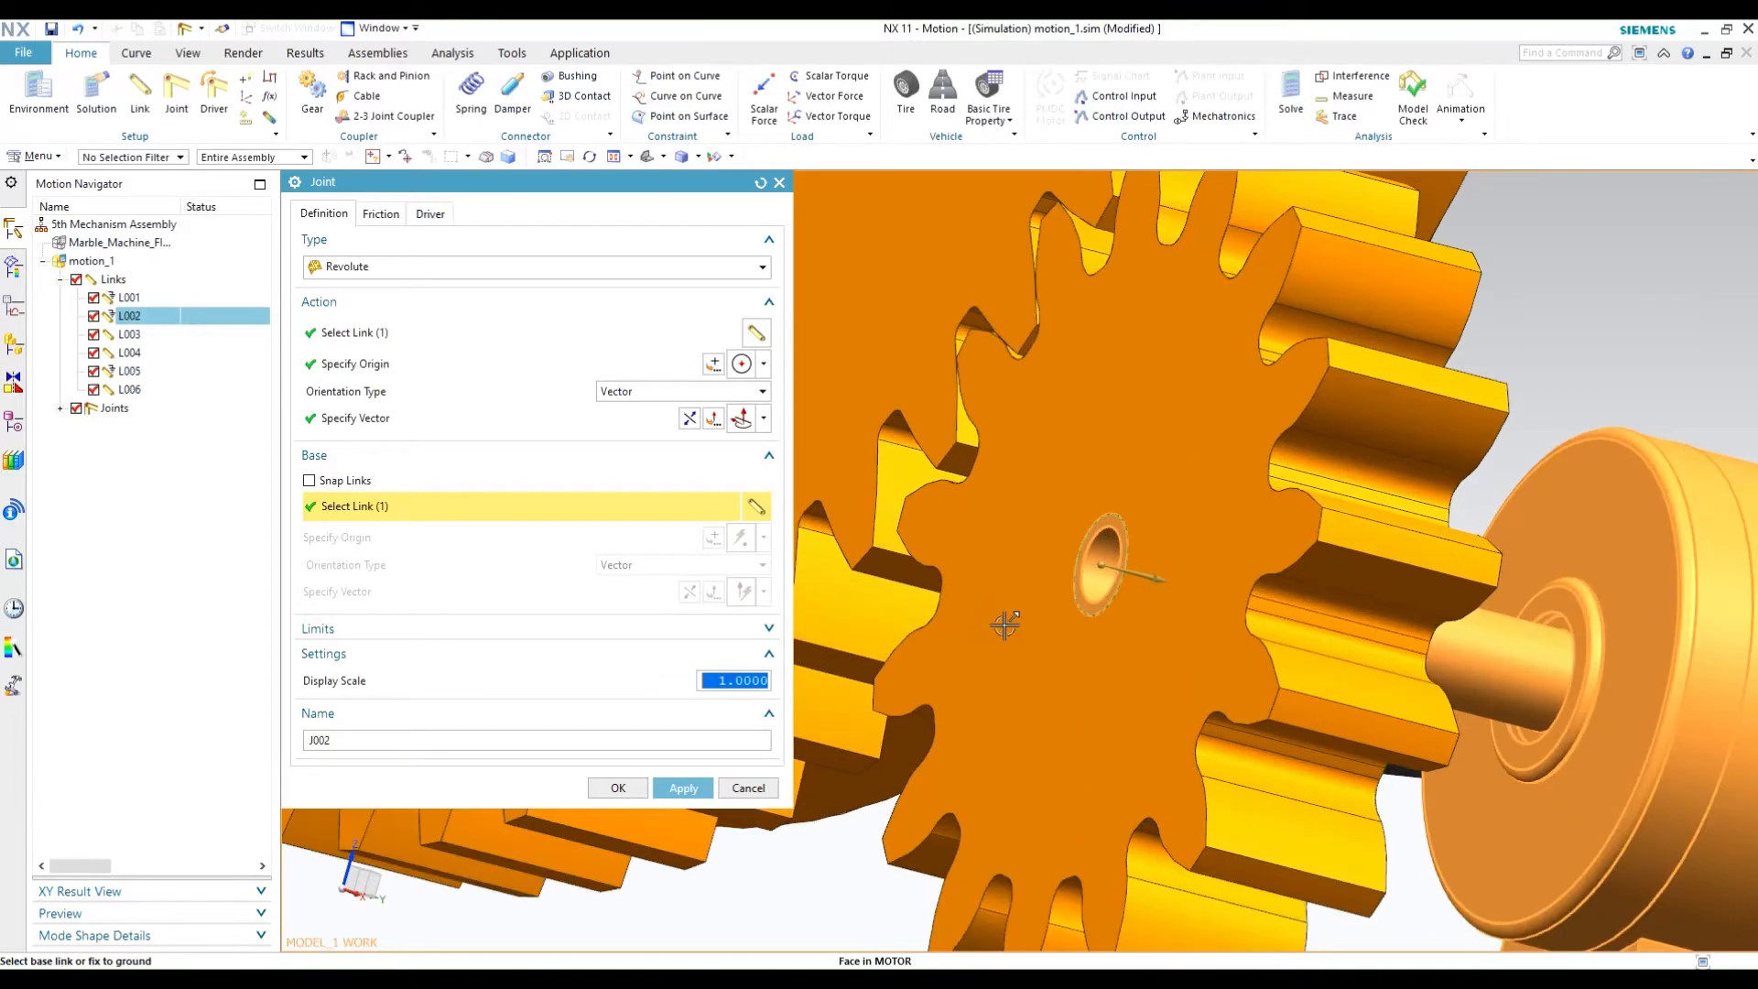
scroll(1113, 547, down, 2)
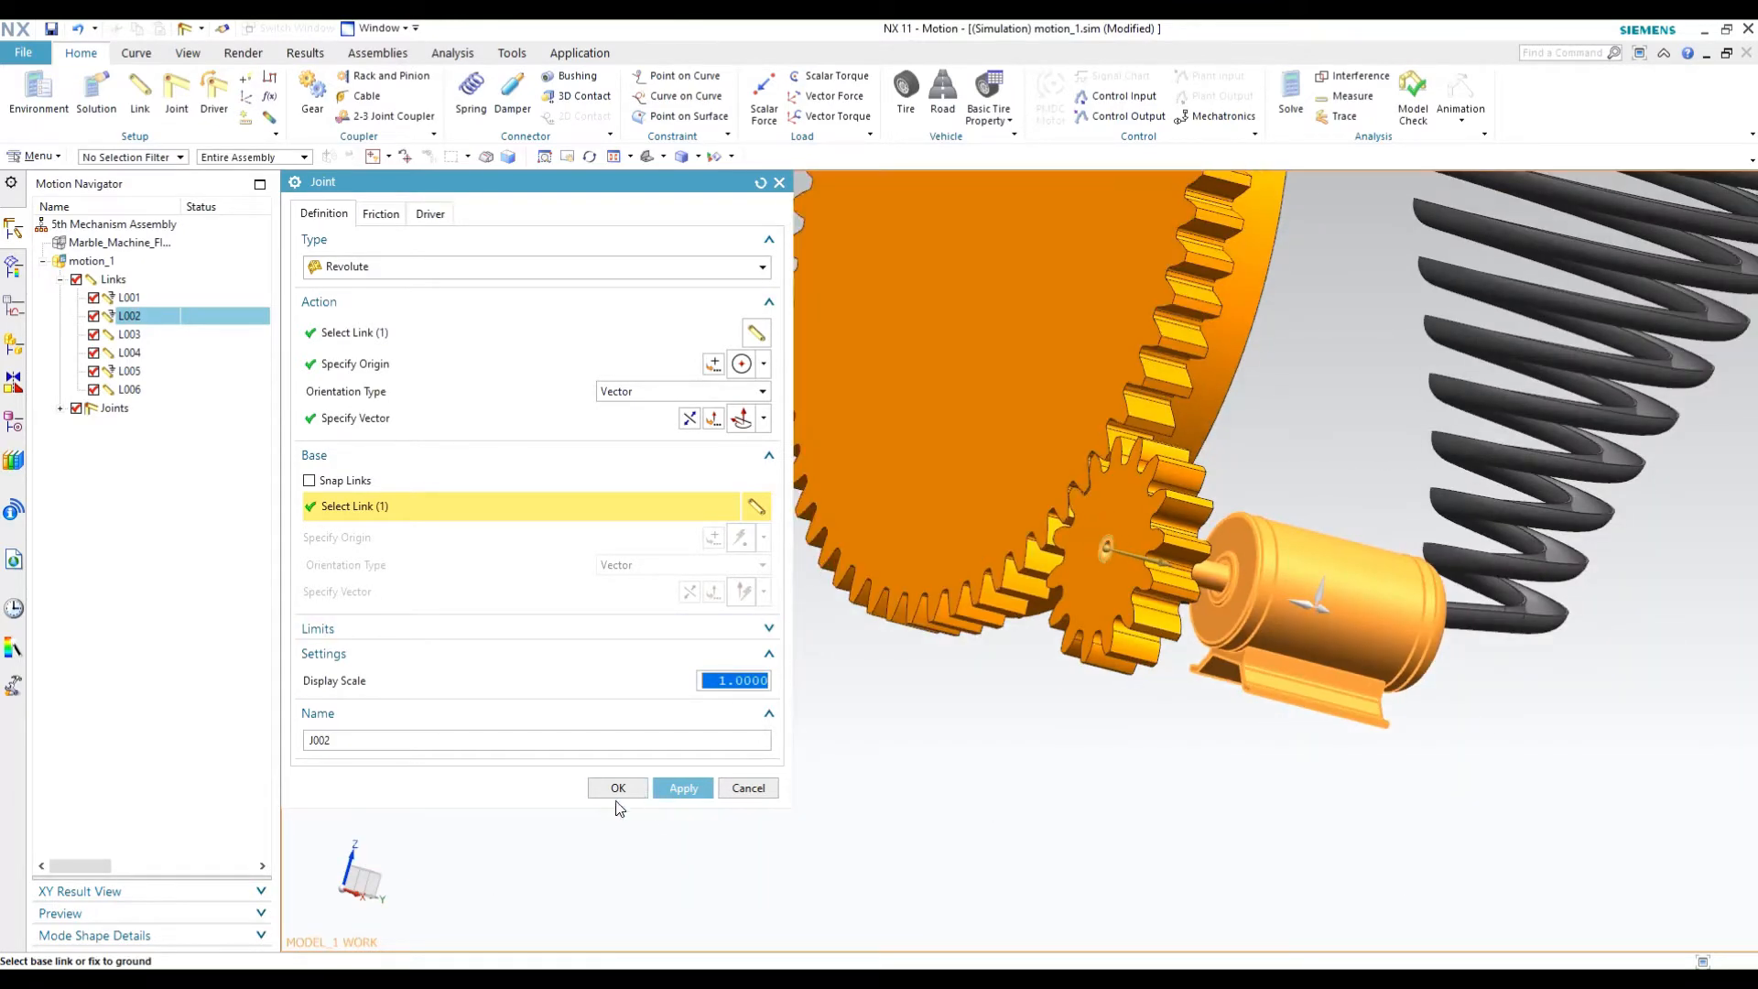
click(682, 788)
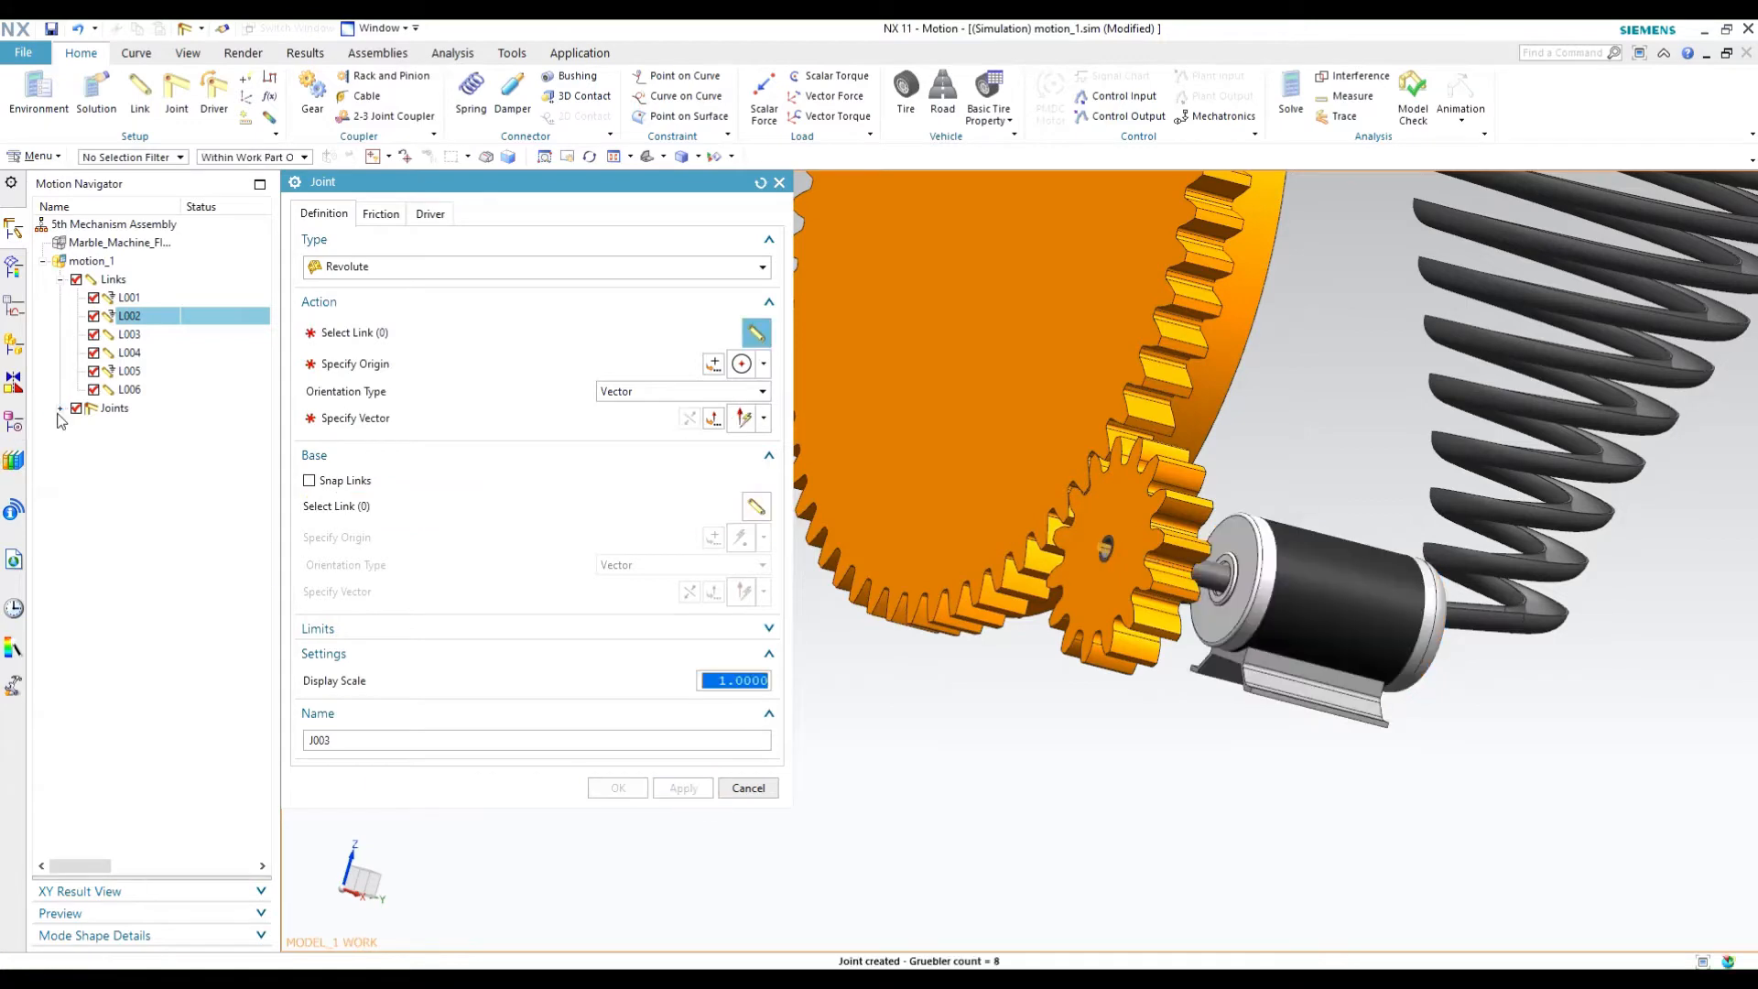
scroll(1025, 503, down, 3)
middle_drag(1150, 407, 1257, 534)
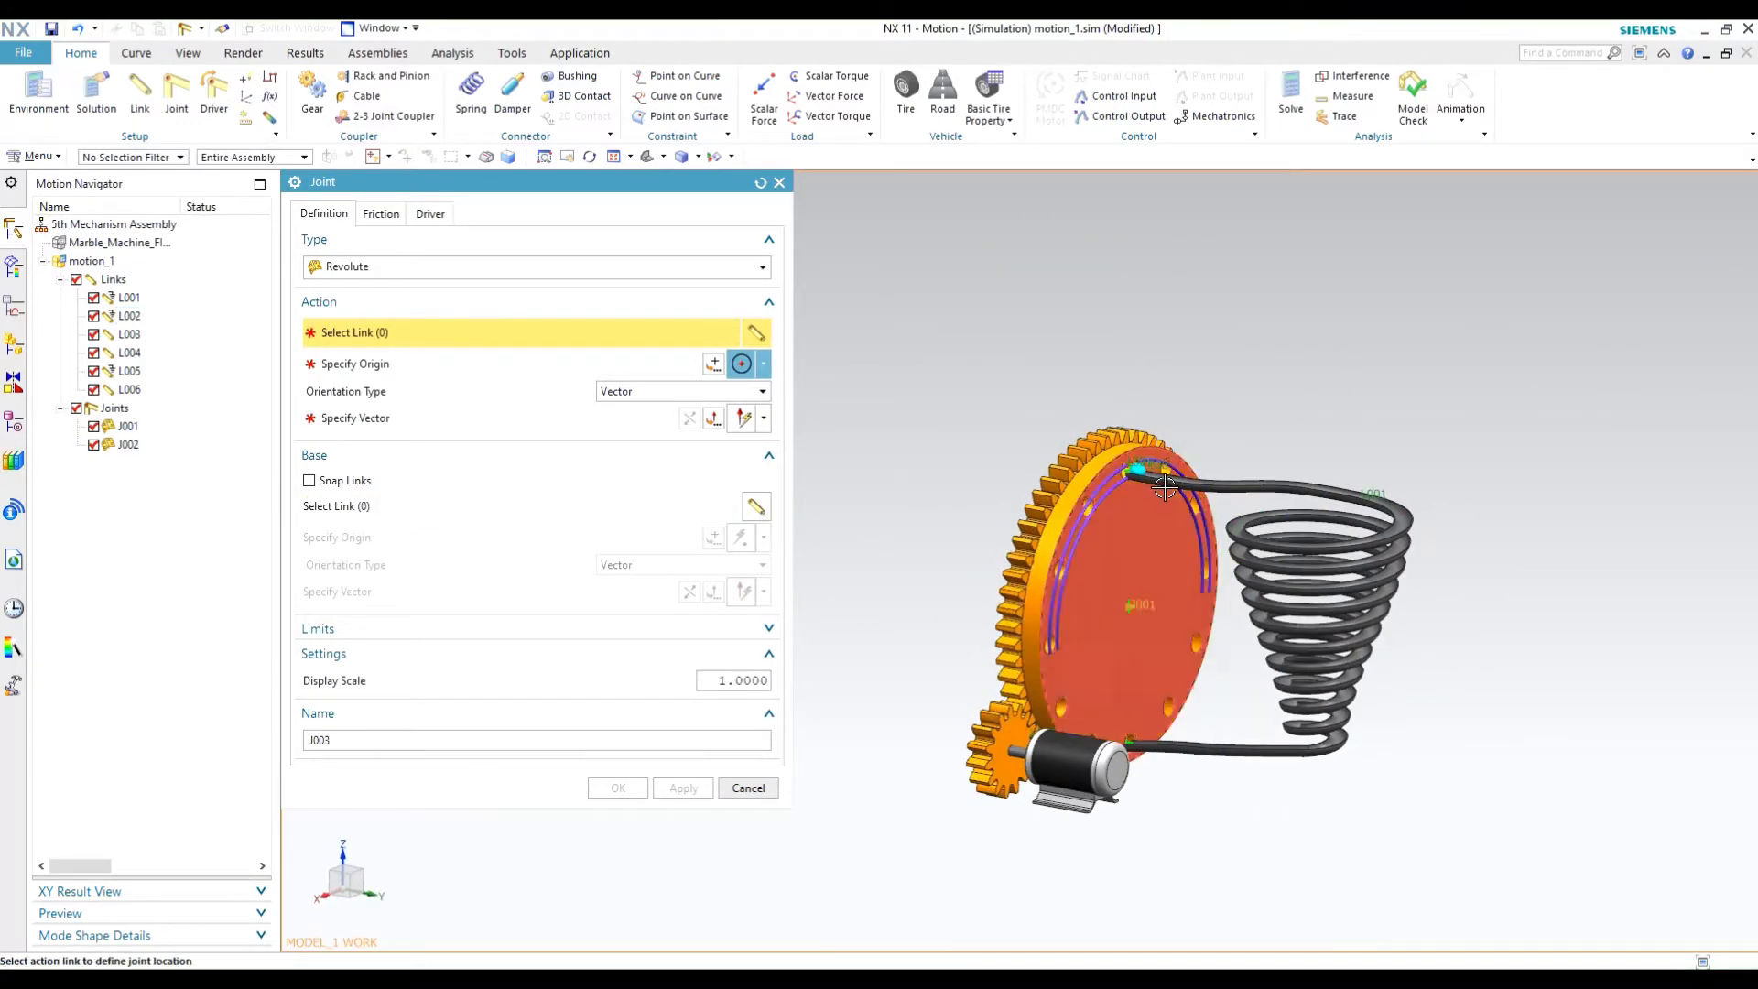
middle_drag(1097, 577, 1026, 586)
click(779, 182)
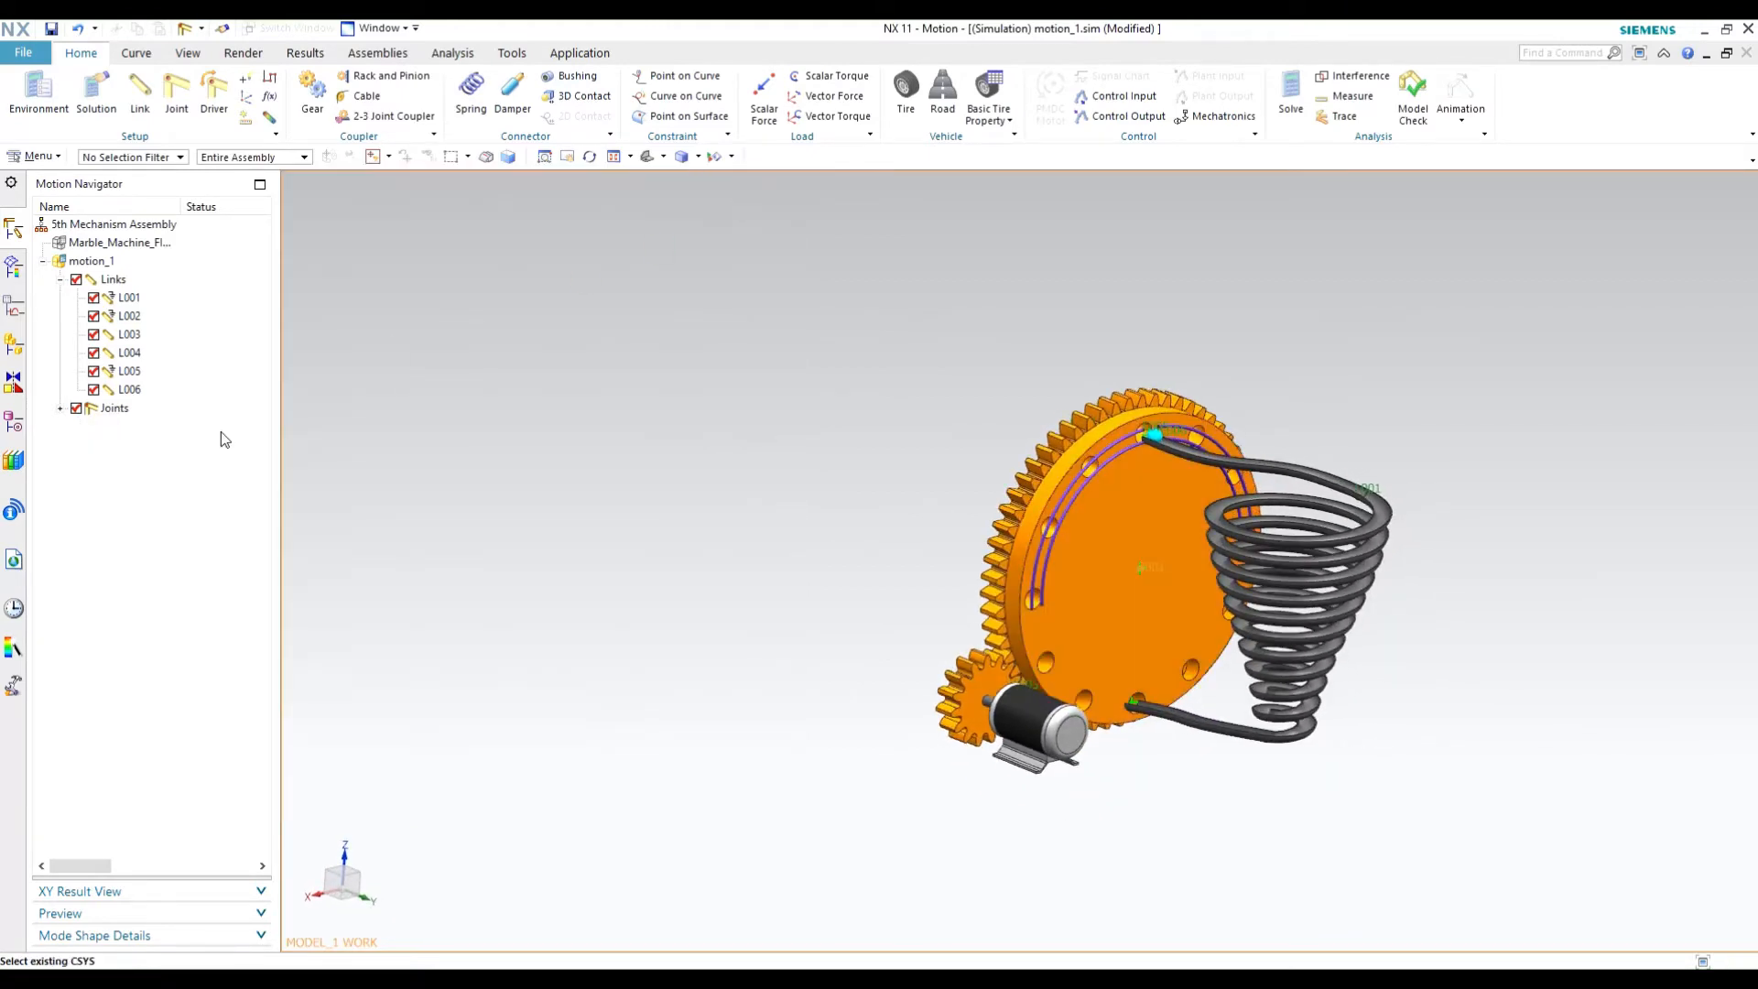
Edit the small gear's revolute joint and give it a polynomial rotation driver with a velocity of 360 degrees/sec.
click(60, 409)
double_click(128, 445)
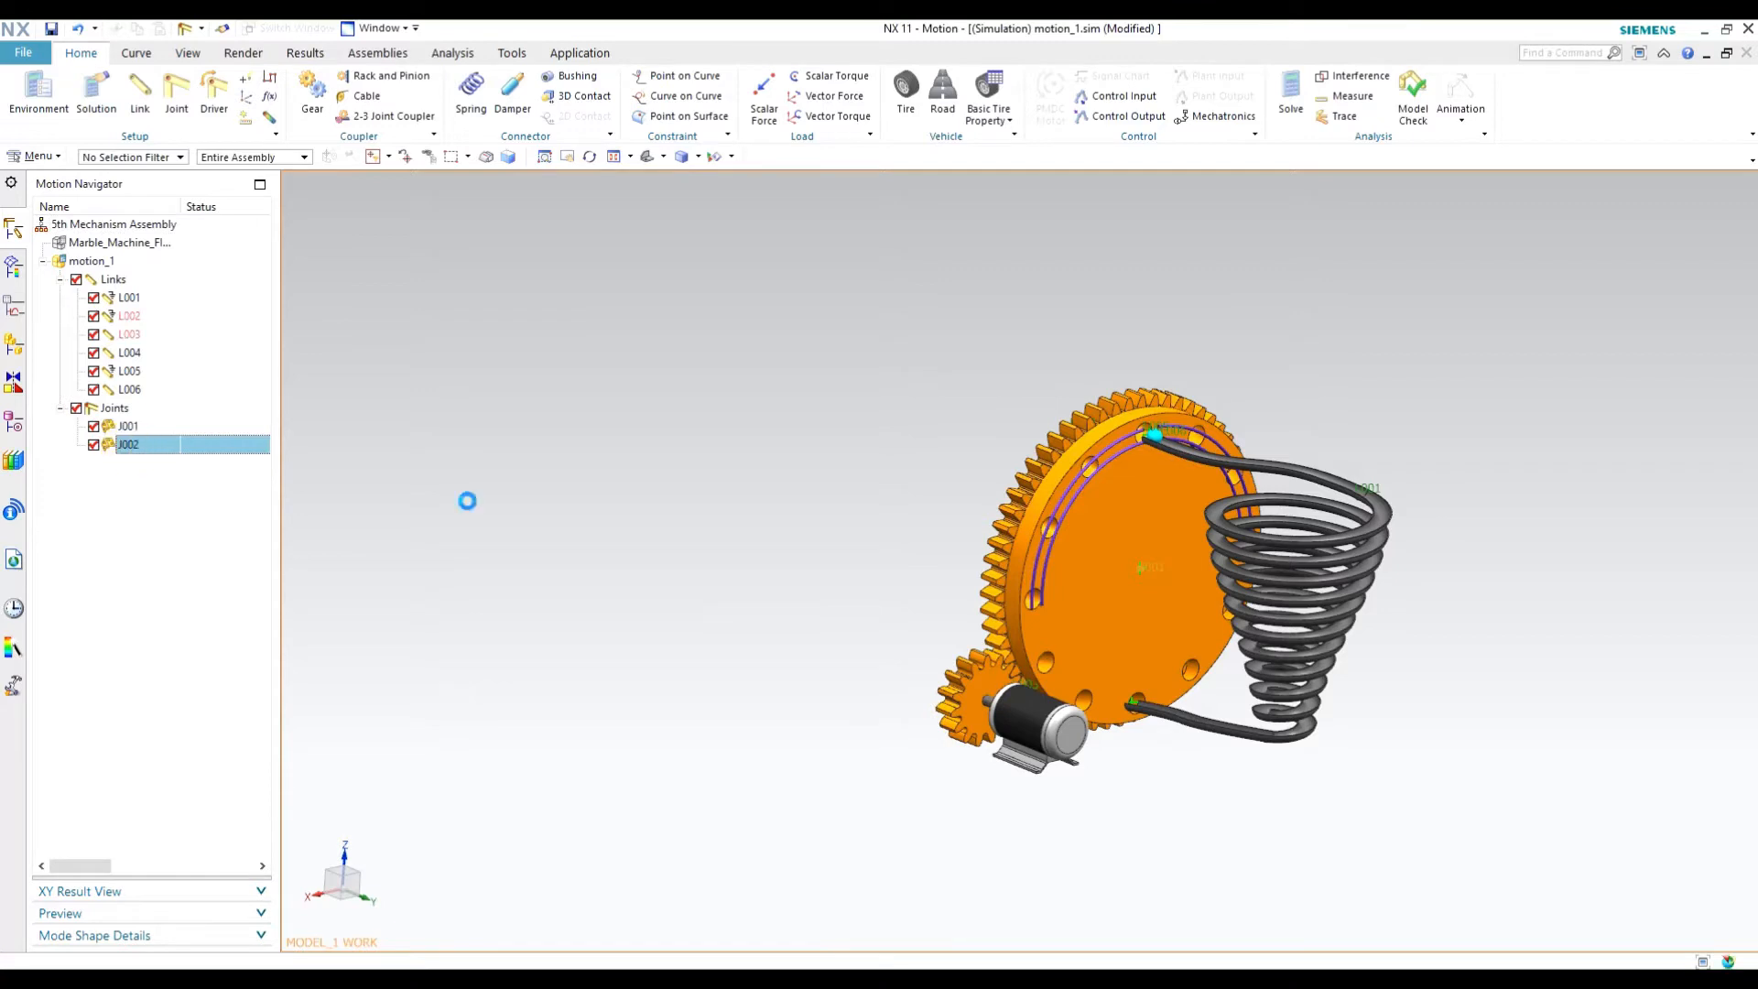
scroll(904, 732, up, 5)
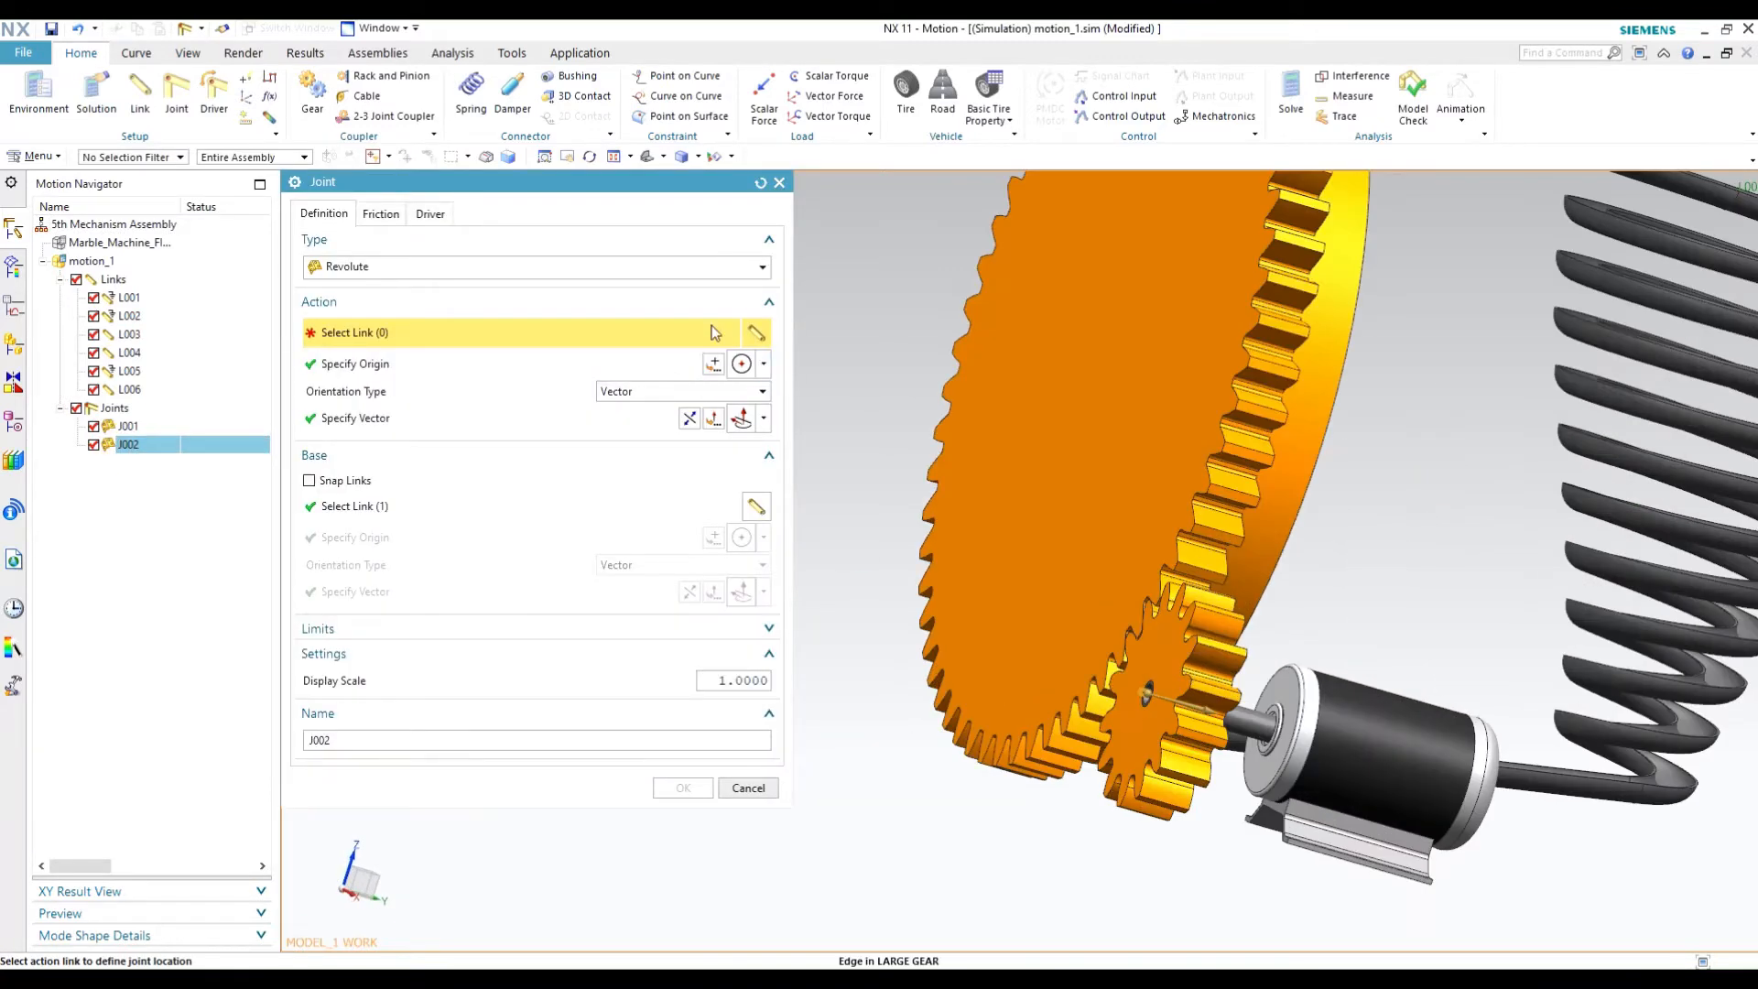
click(431, 213)
click(479, 267)
click(451, 302)
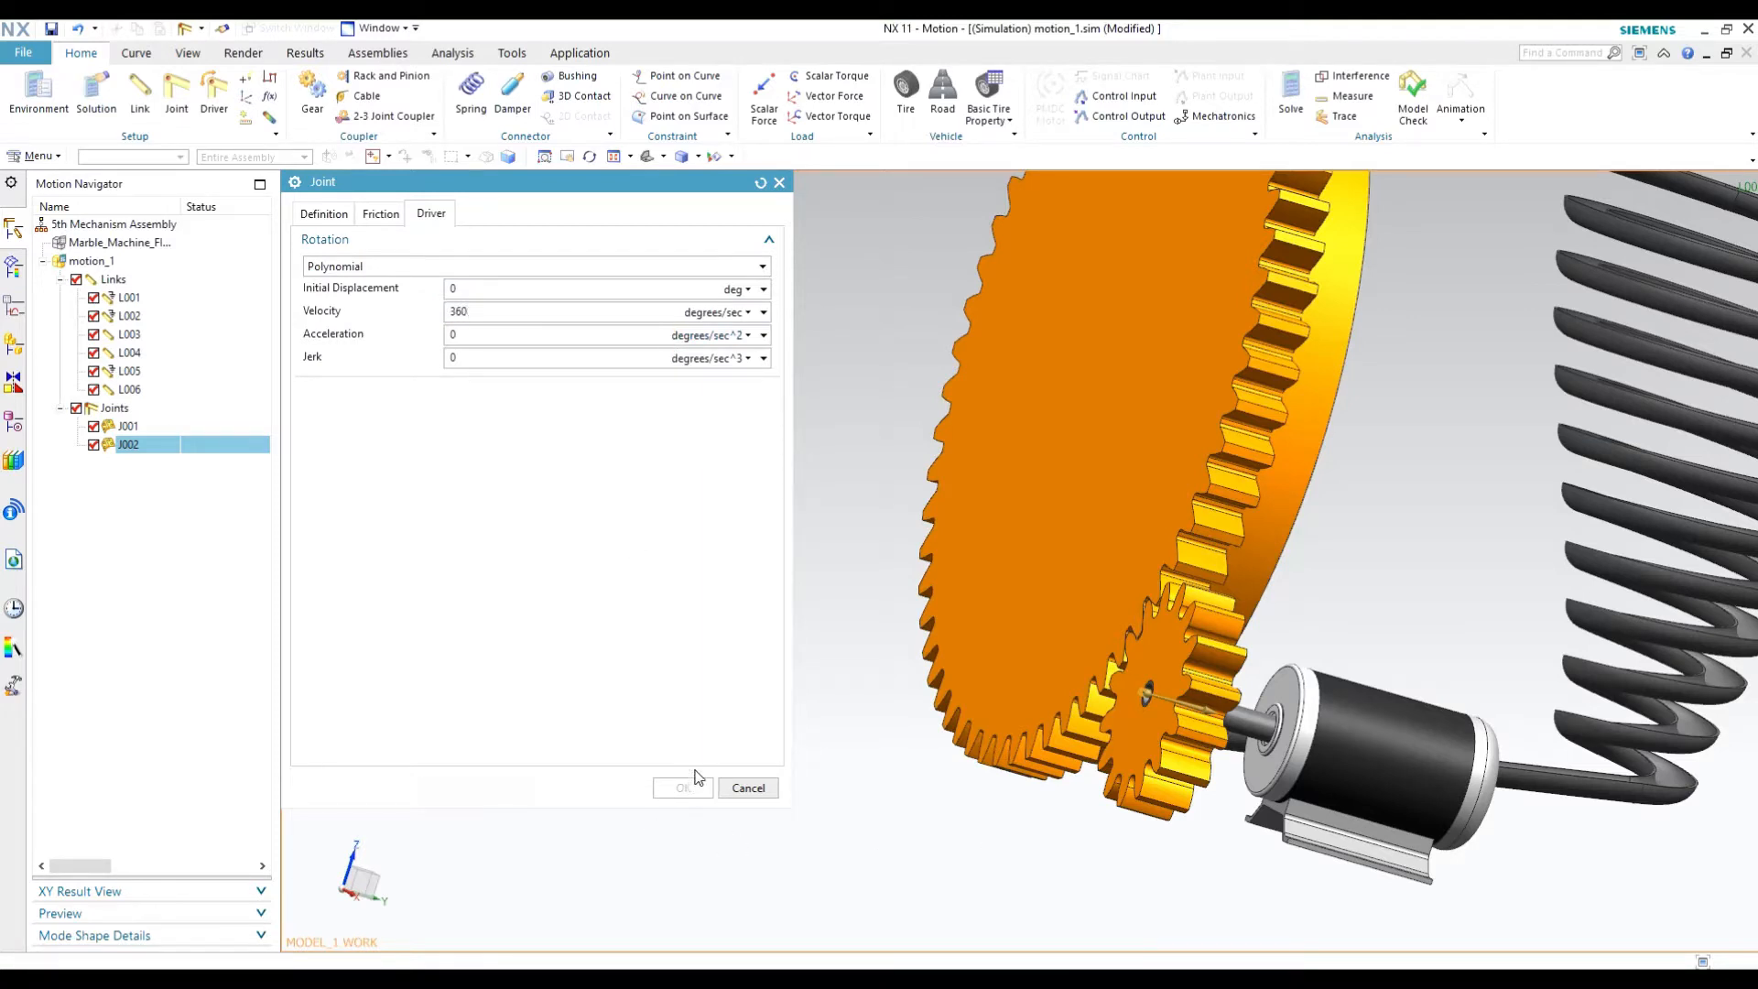
Select the small gear as the action link of the edited revolute joint and accept the joint changes.
click(325, 214)
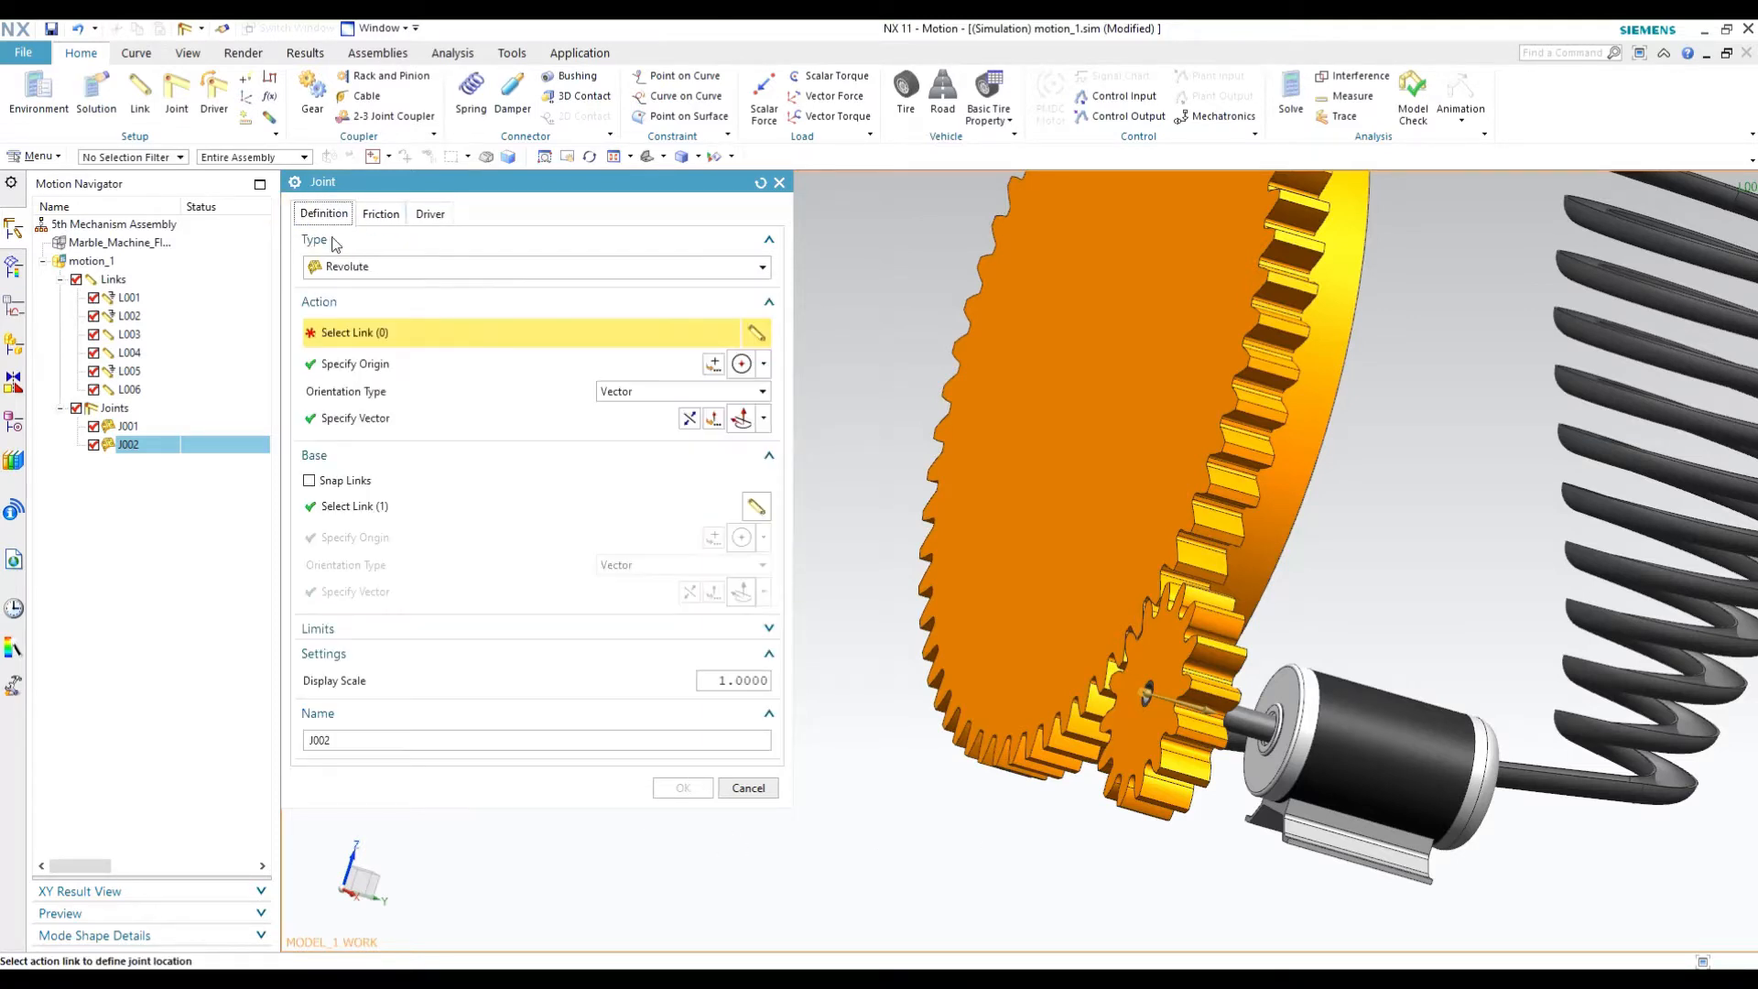
click(1112, 735)
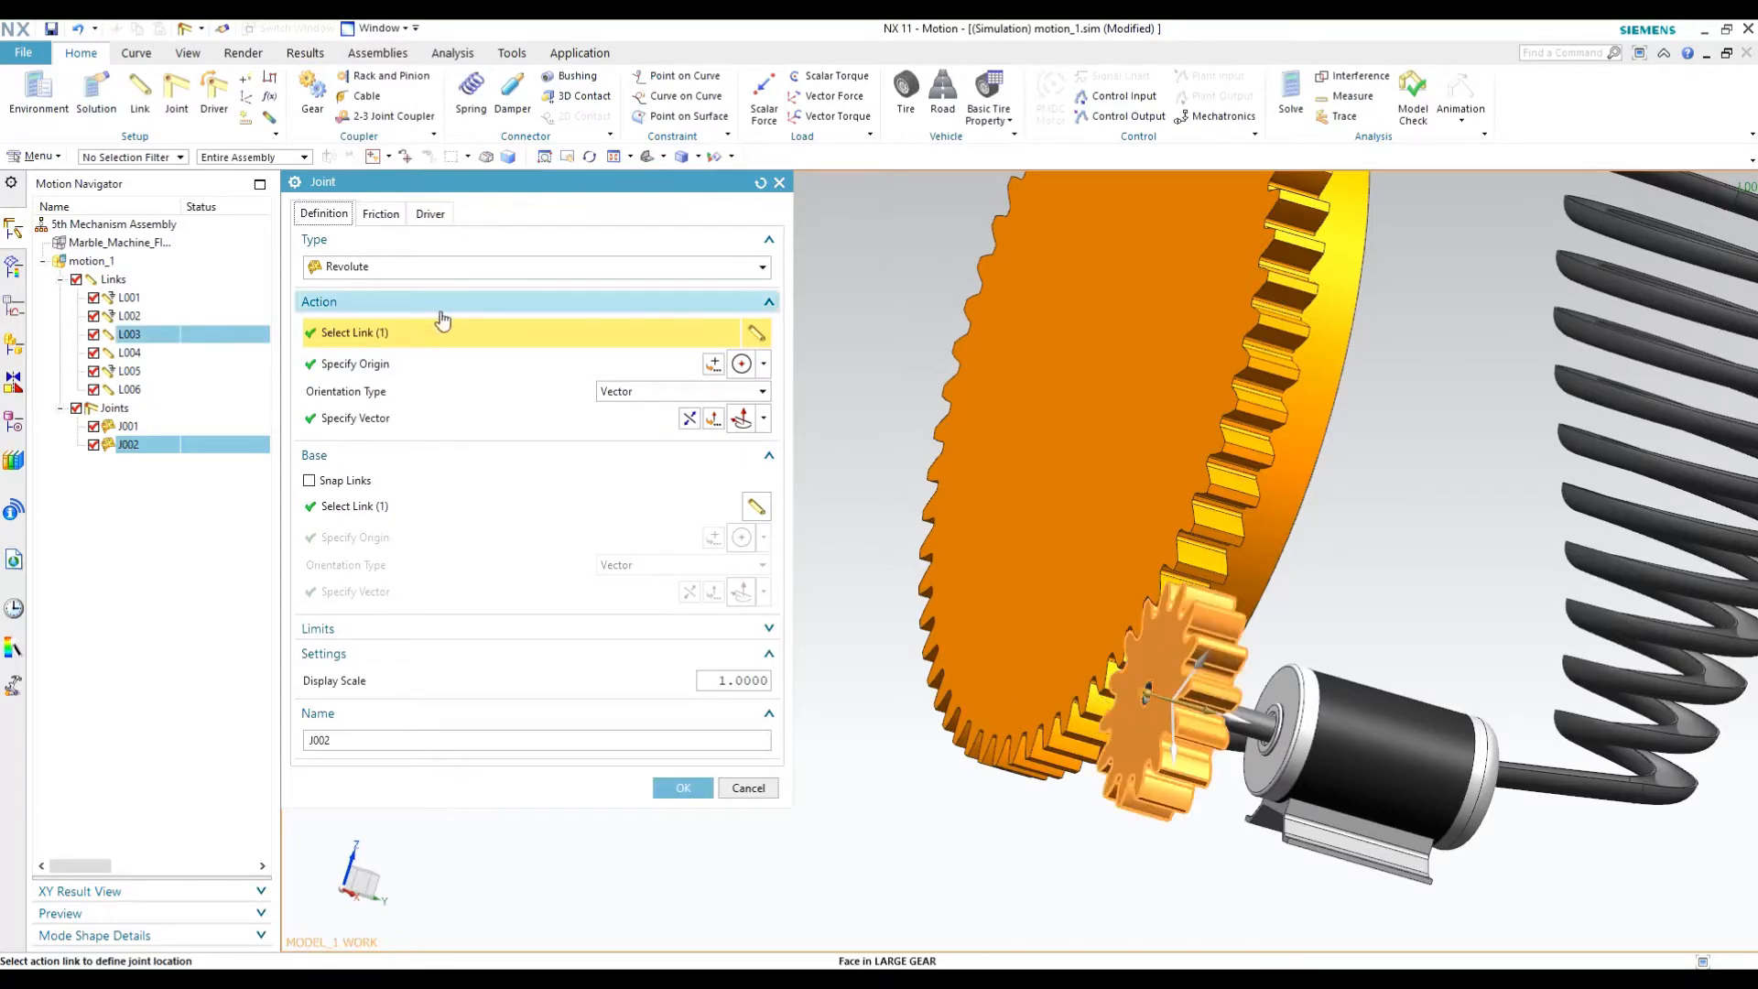
click(683, 786)
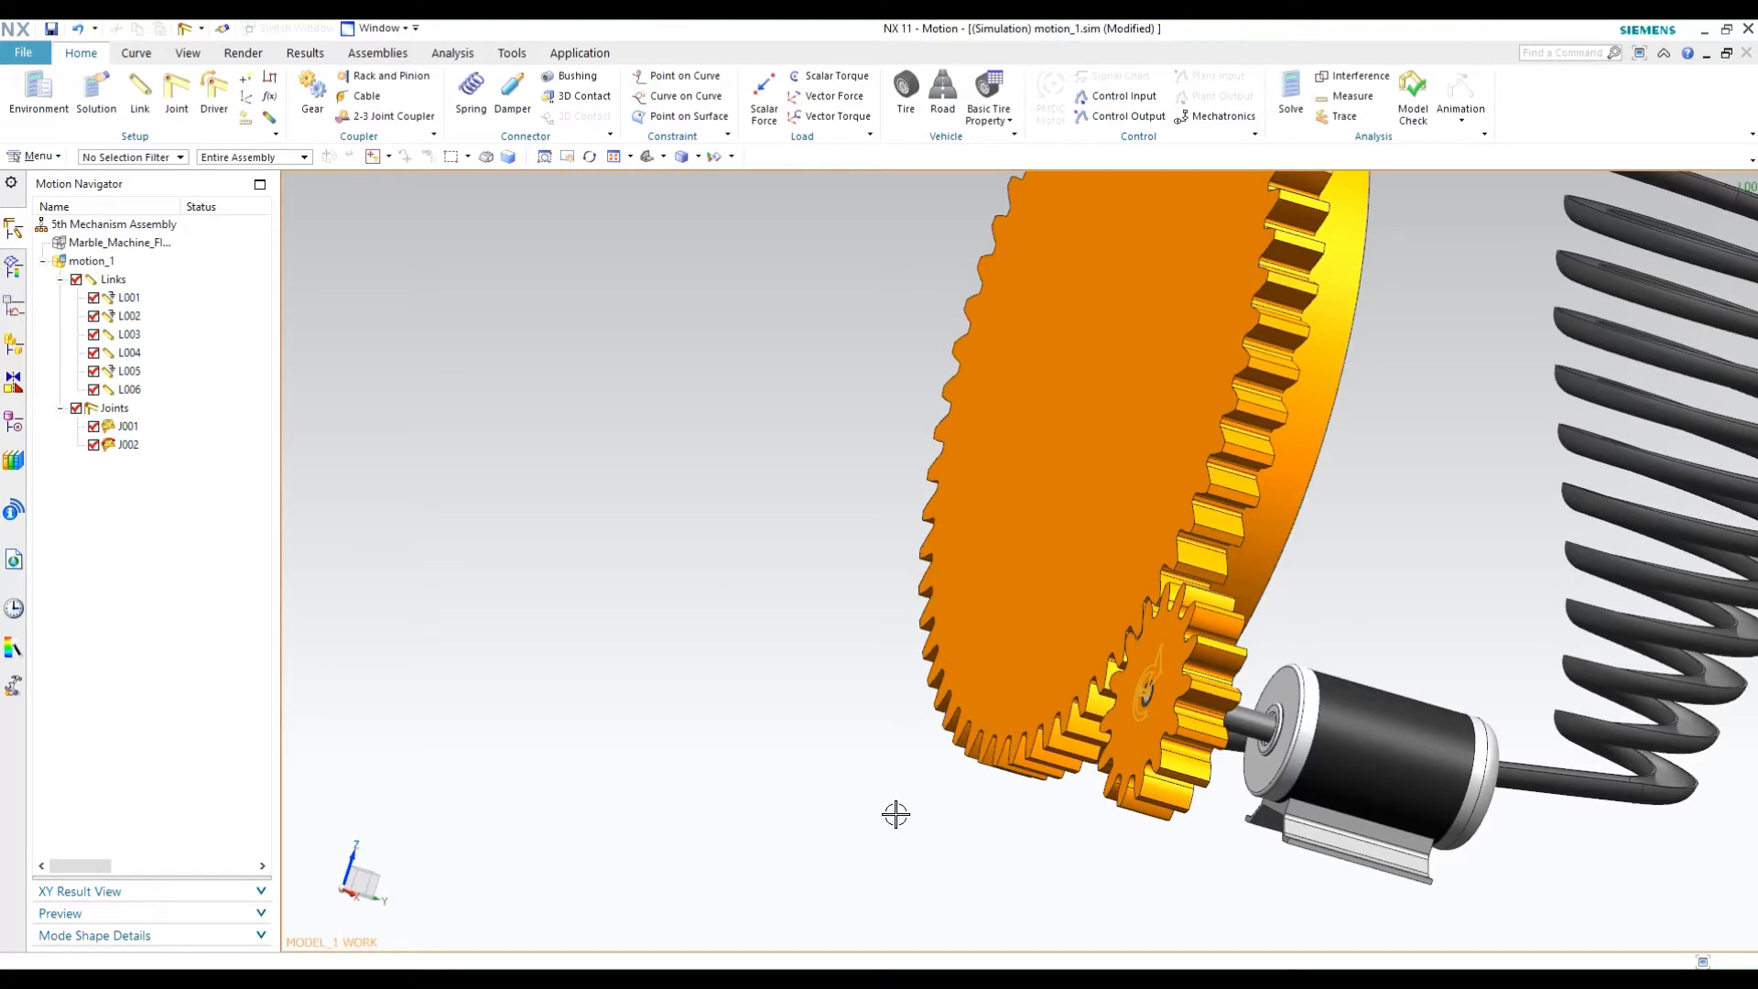
Create a 3D Contact with the marble as the action body and the spiral track as the base body.
scroll(1051, 715, up, 5)
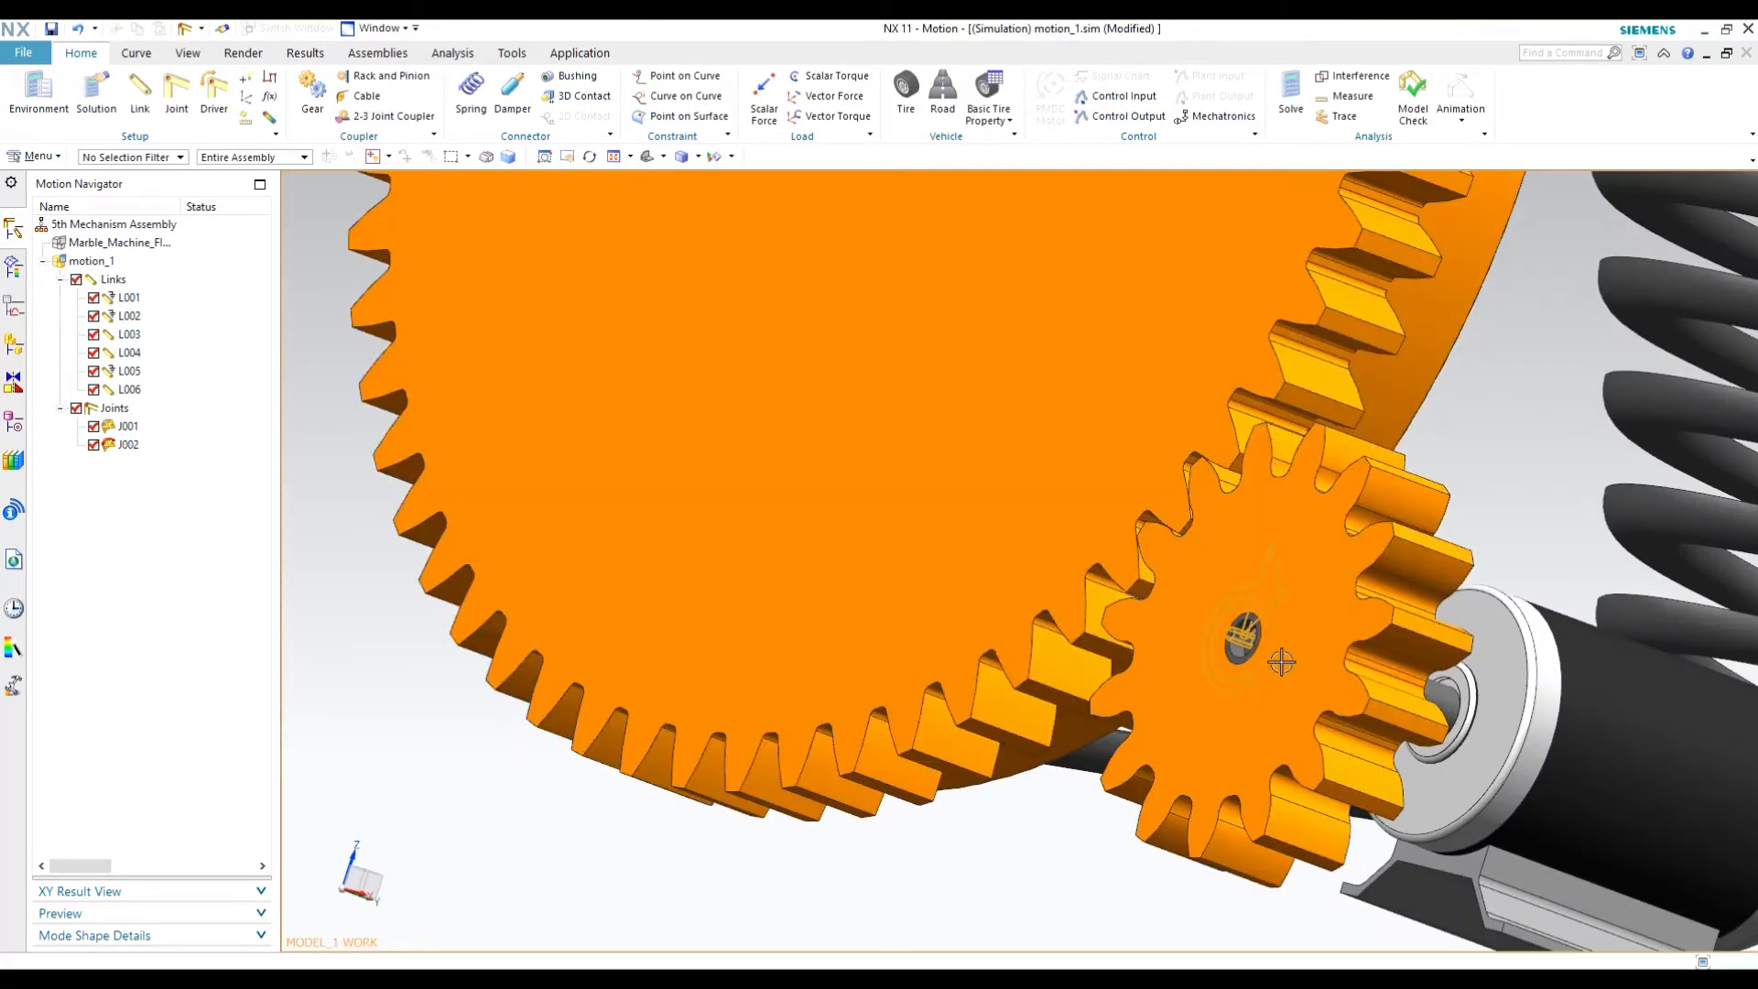
scroll(1297, 590, down, 5)
middle_drag(1300, 577, 1209, 681)
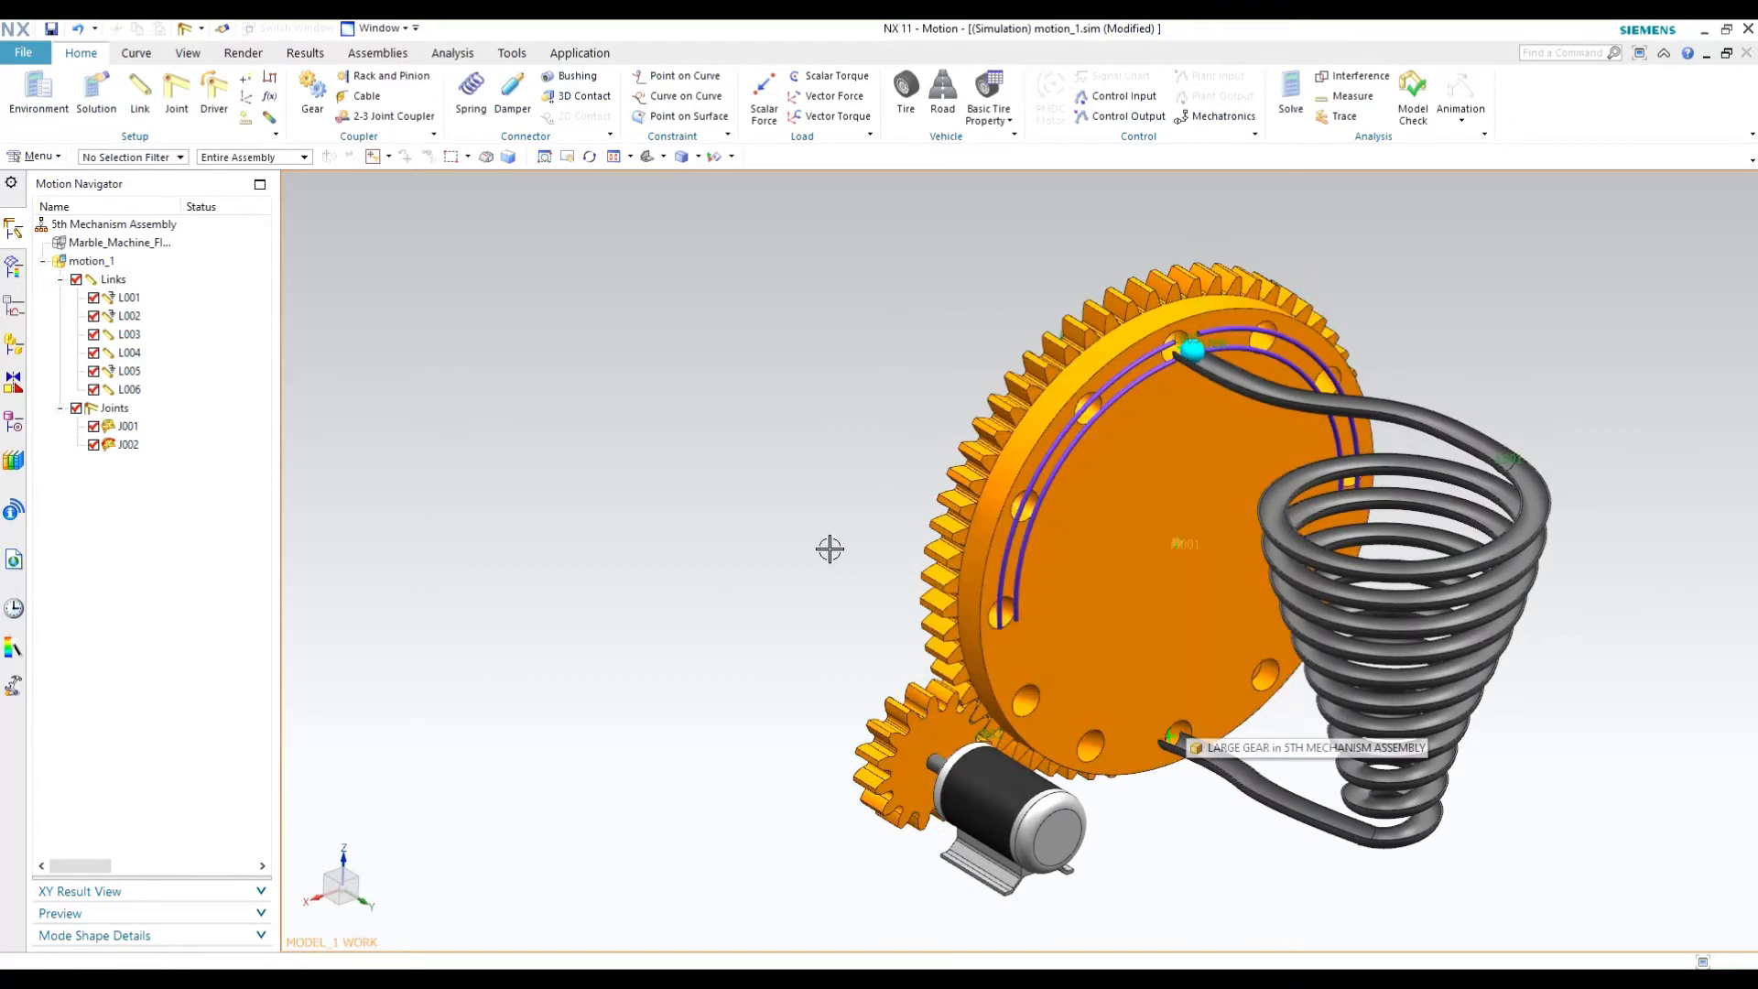
middle_drag(778, 490, 624, 497)
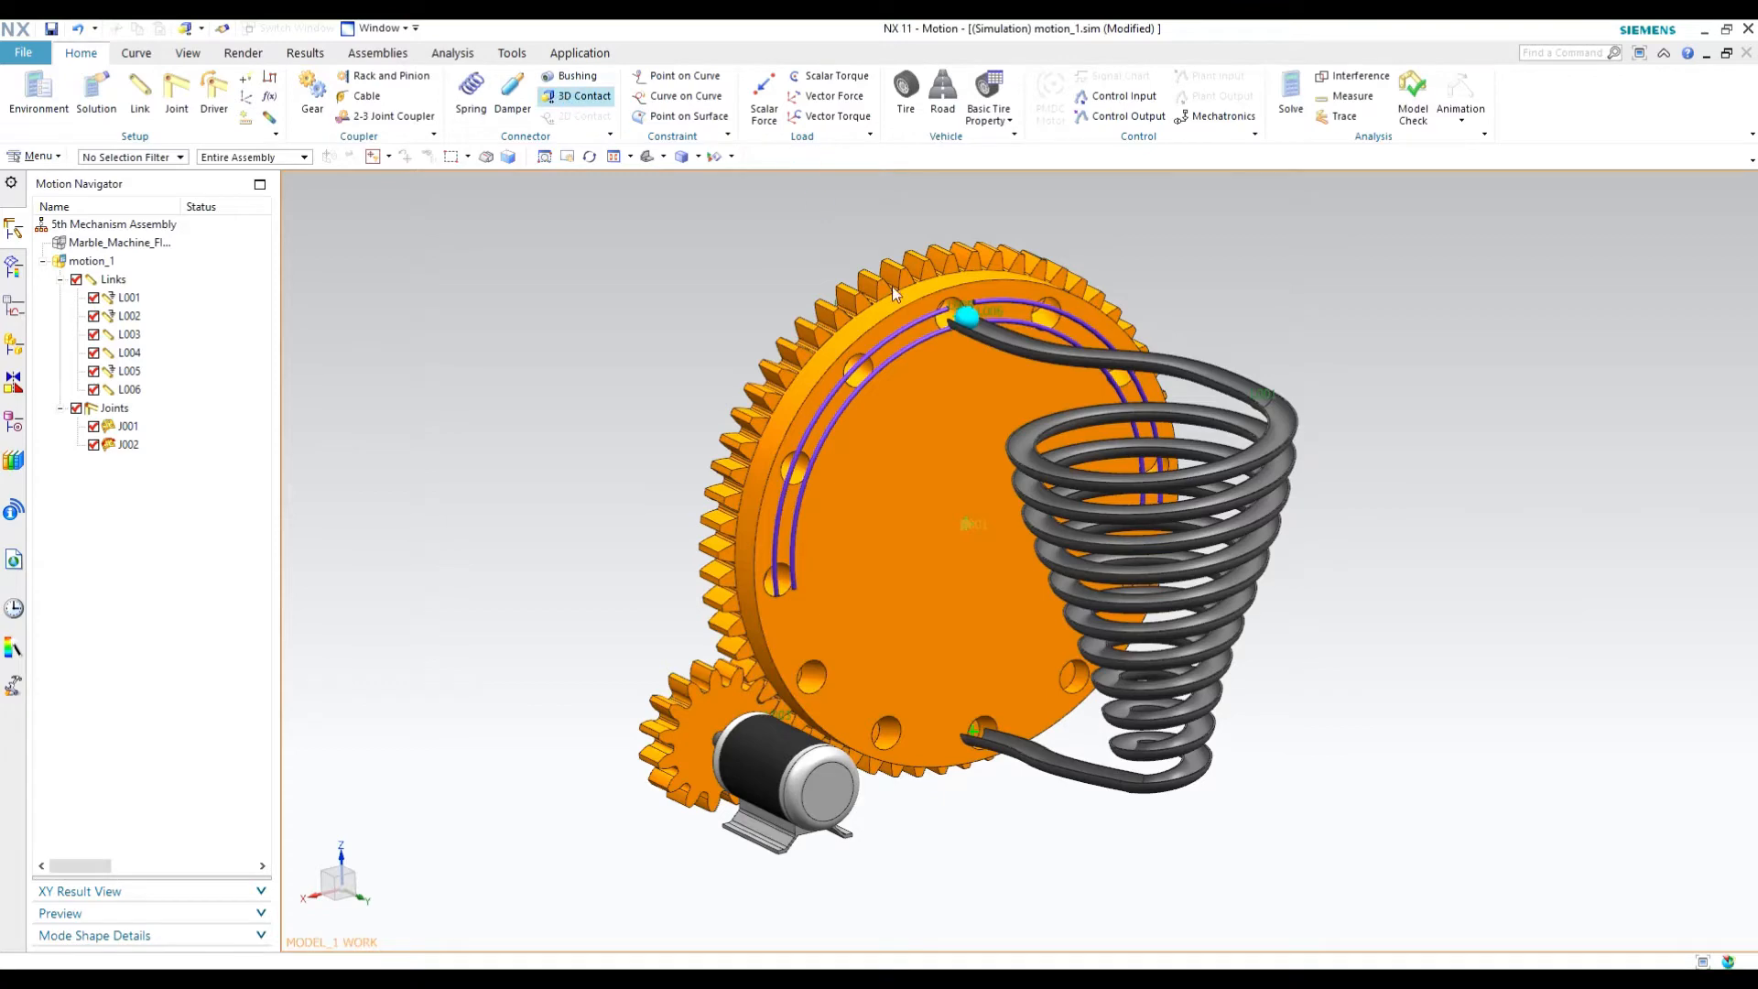
shift+middle_drag(970, 447, 1134, 467)
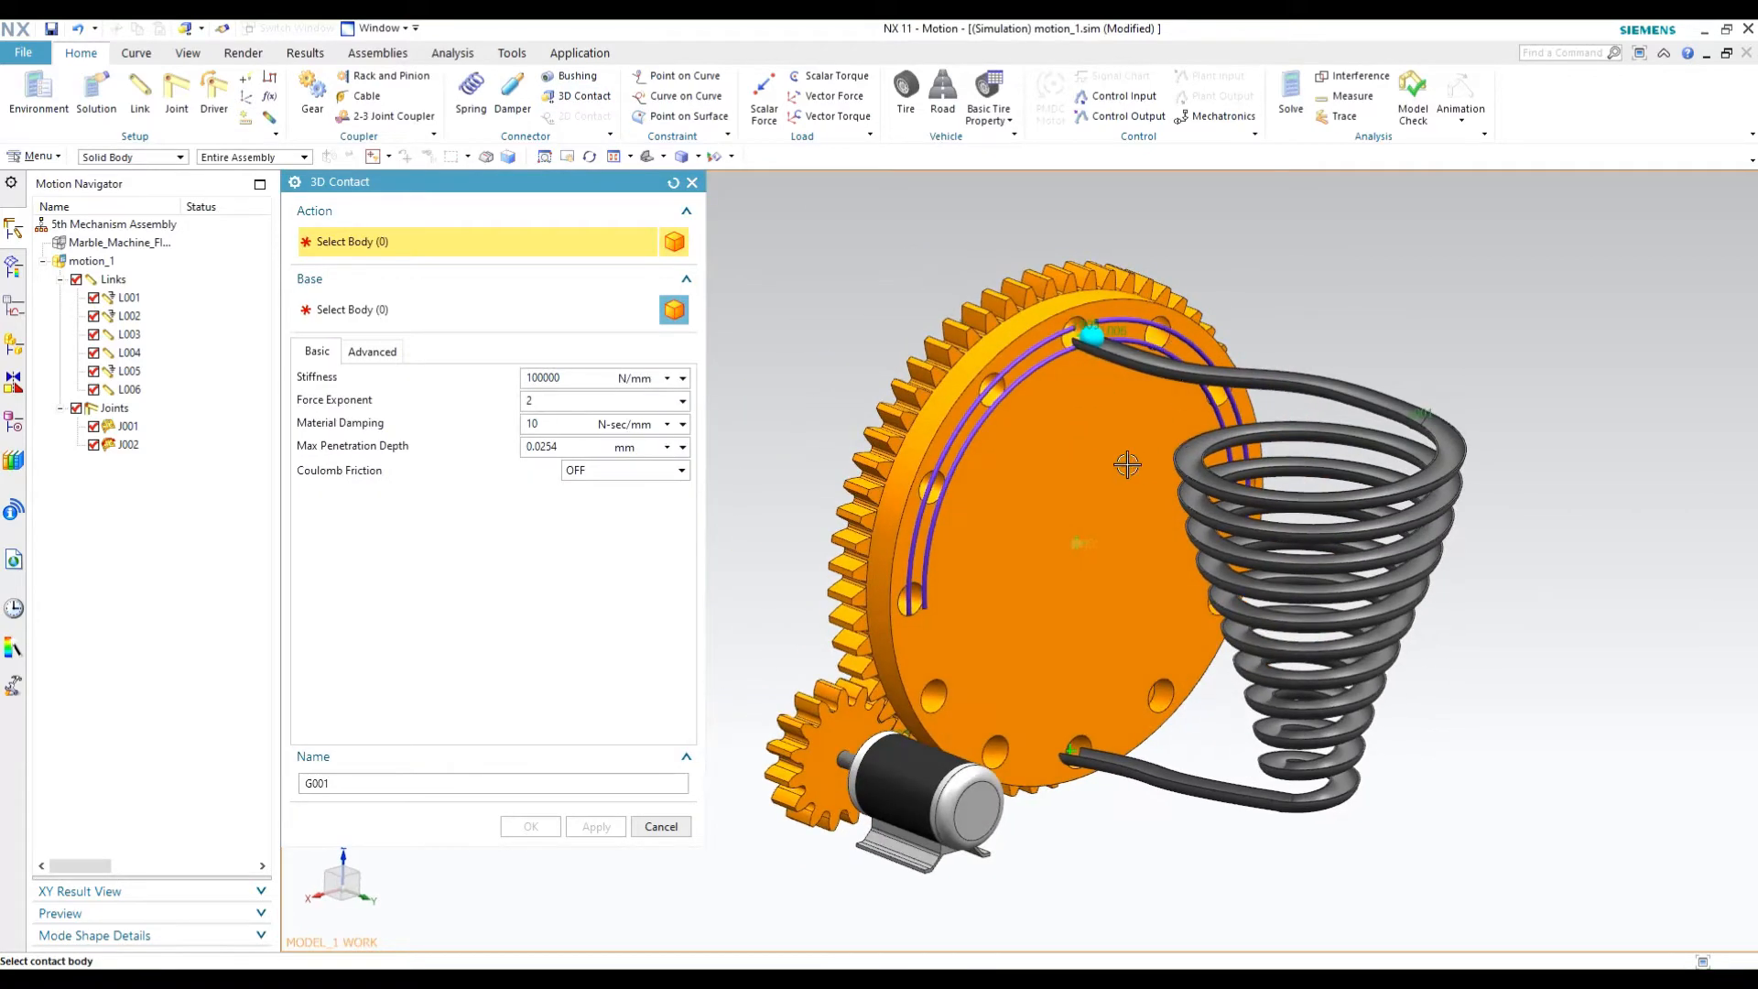
scroll(1063, 355, up, 4)
click(1136, 322)
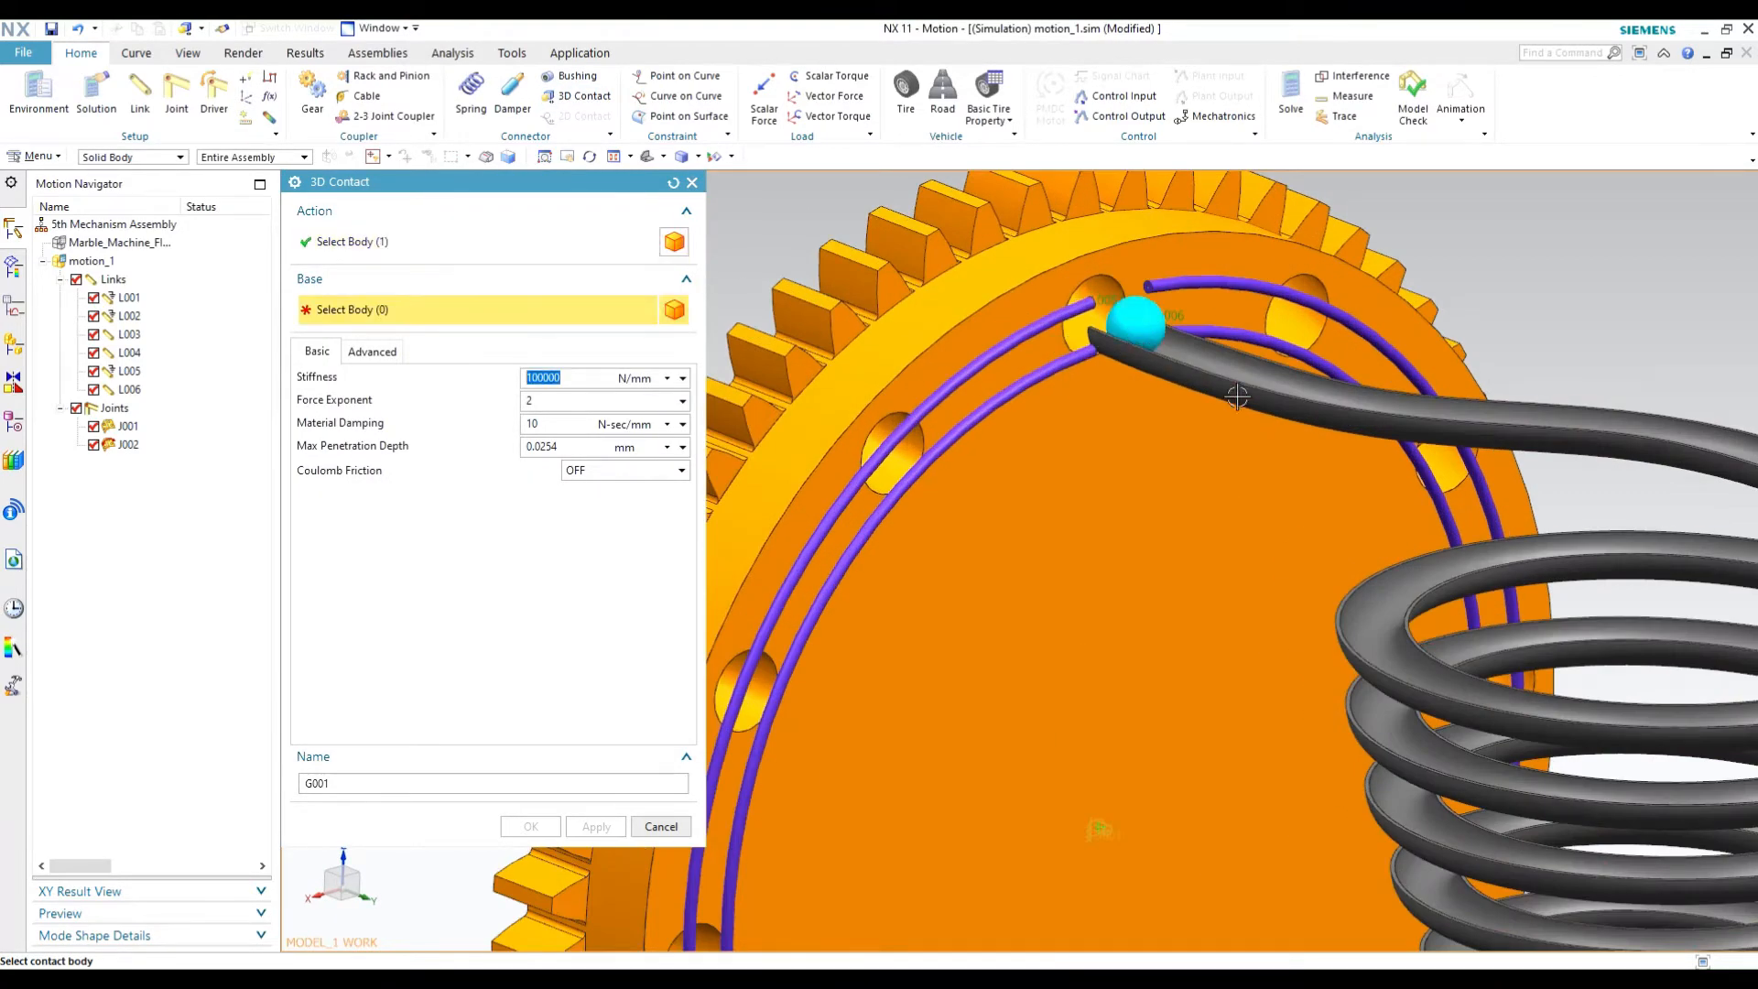
click(1509, 410)
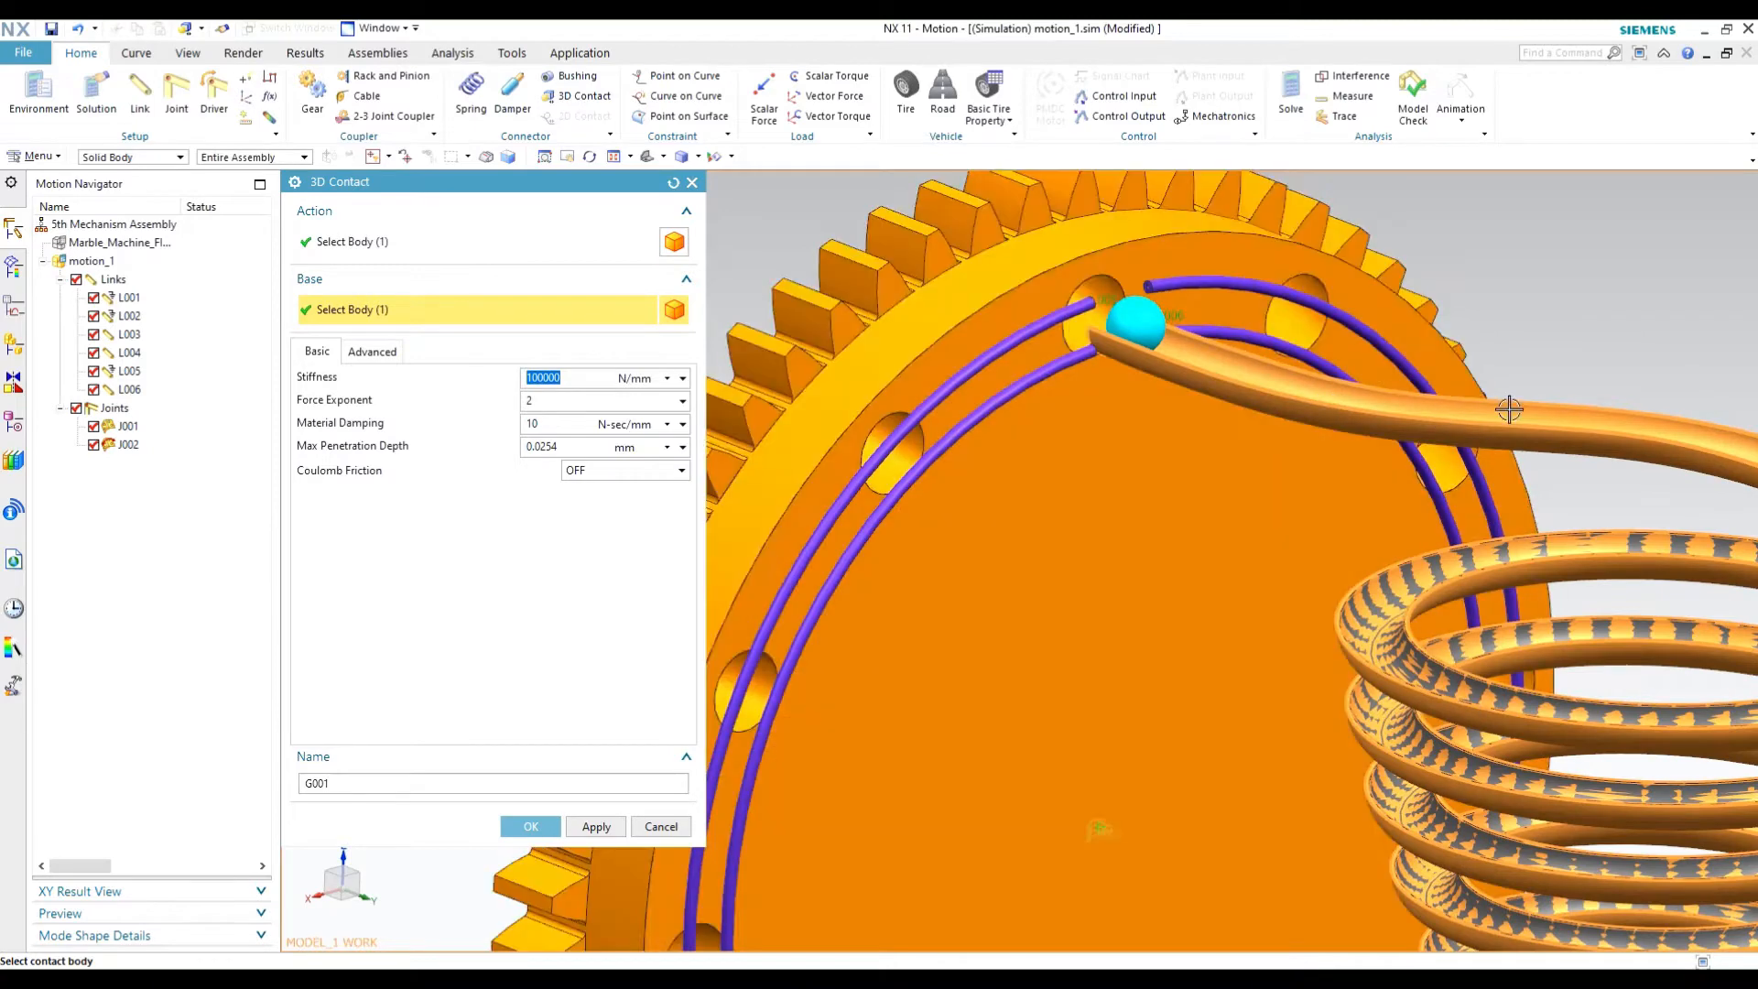
click(597, 827)
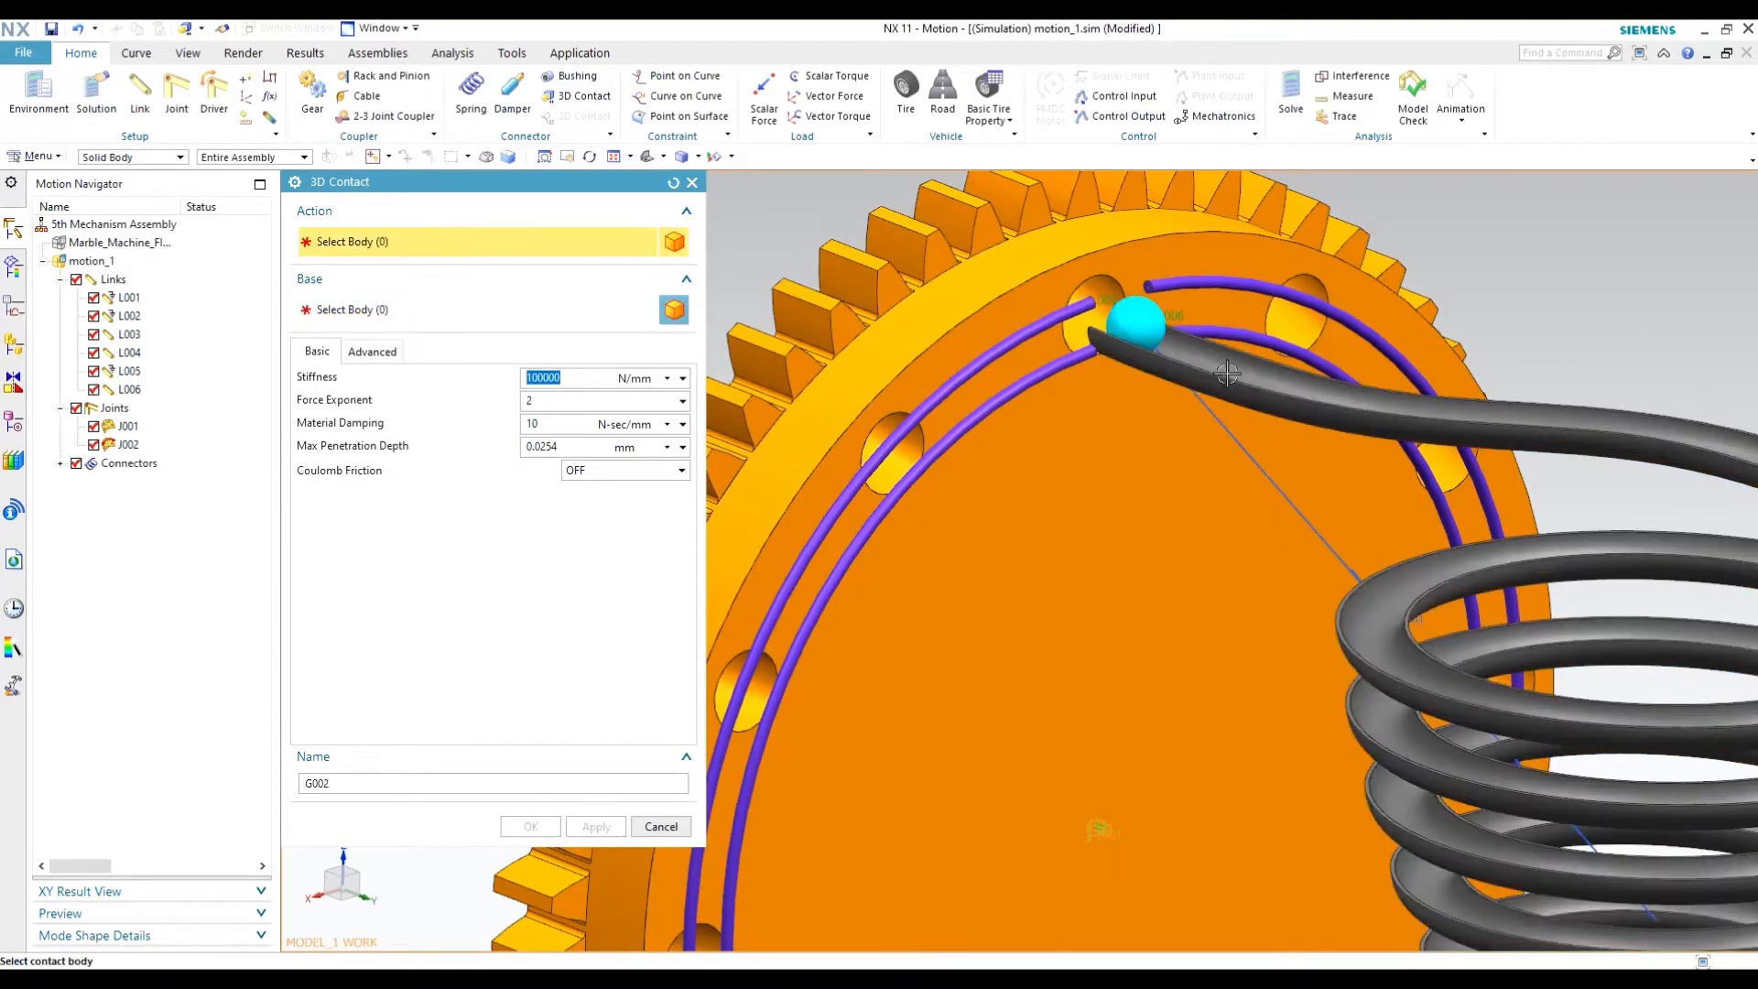
click(1145, 332)
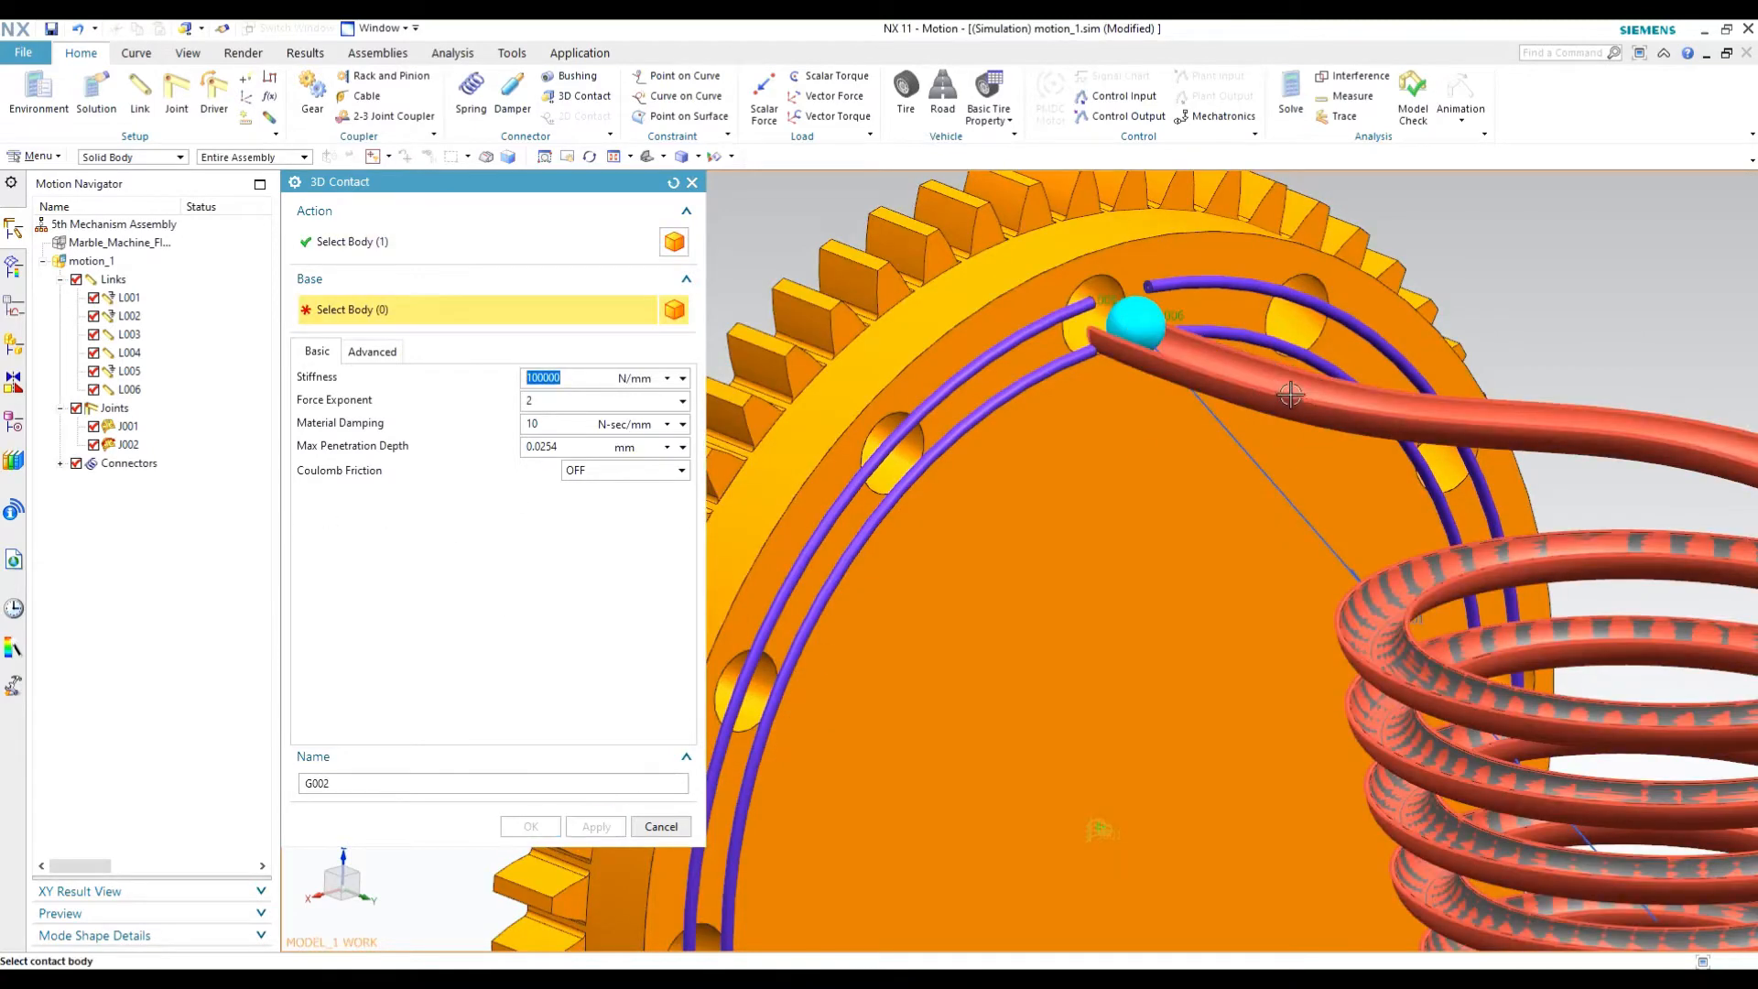
click(1455, 413)
click(595, 827)
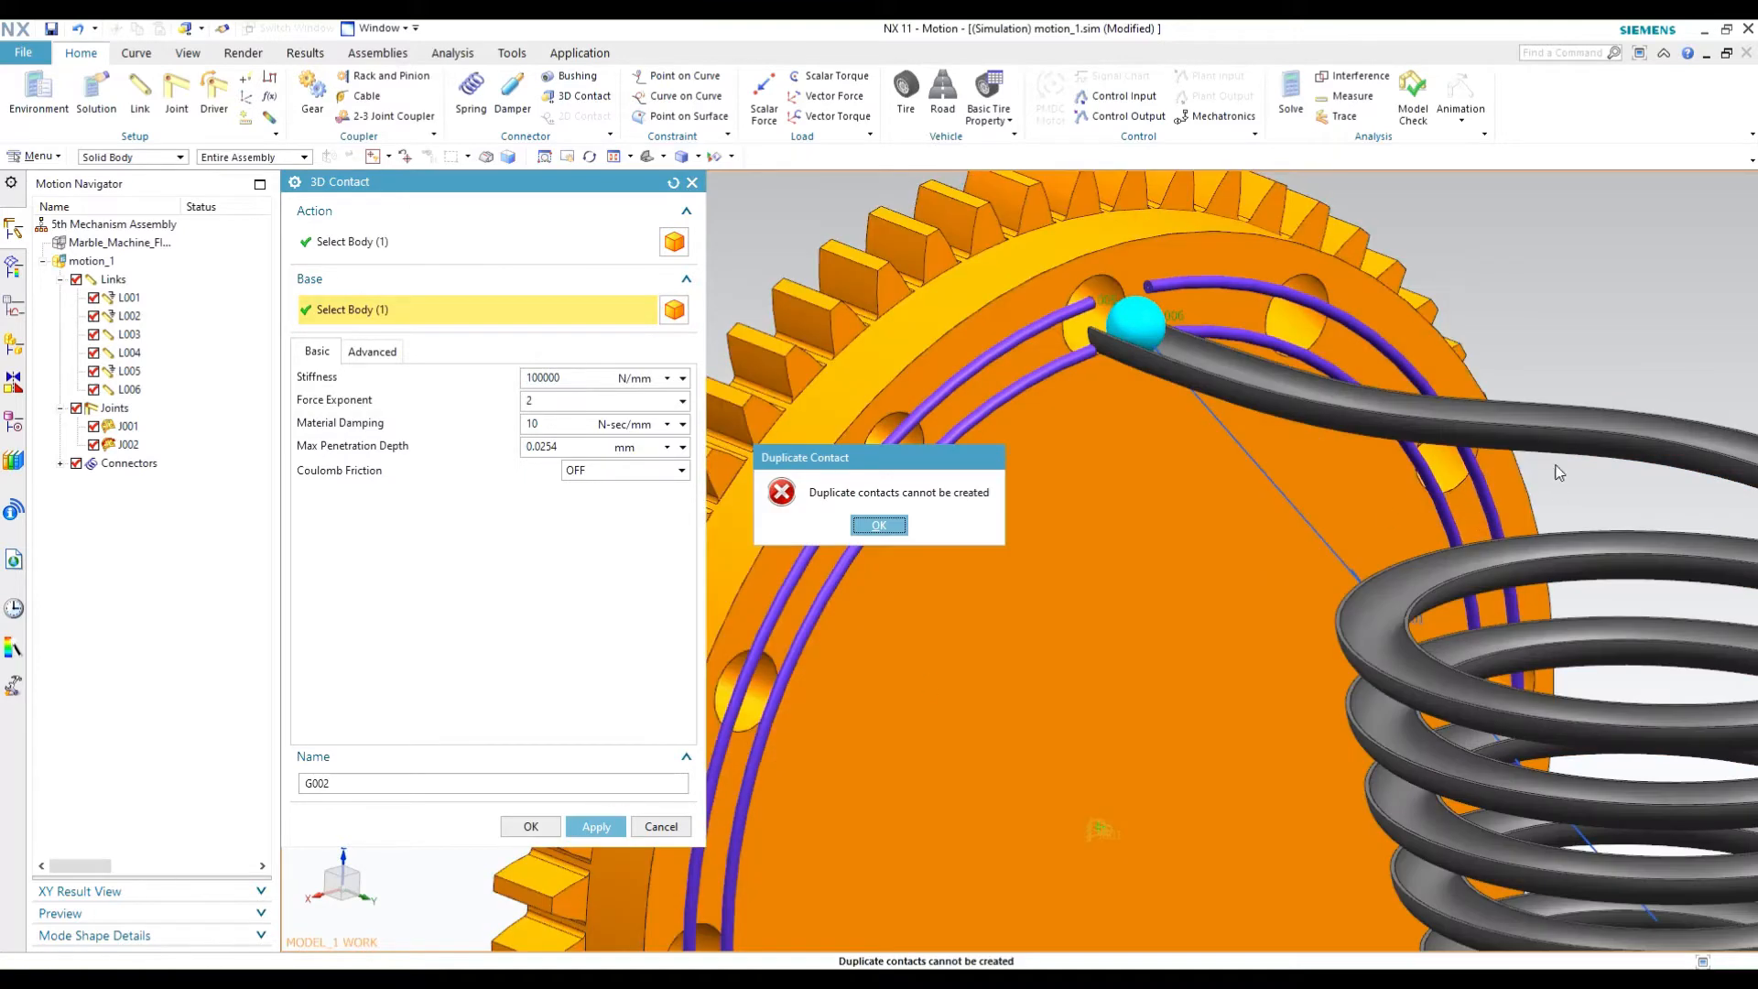
click(877, 525)
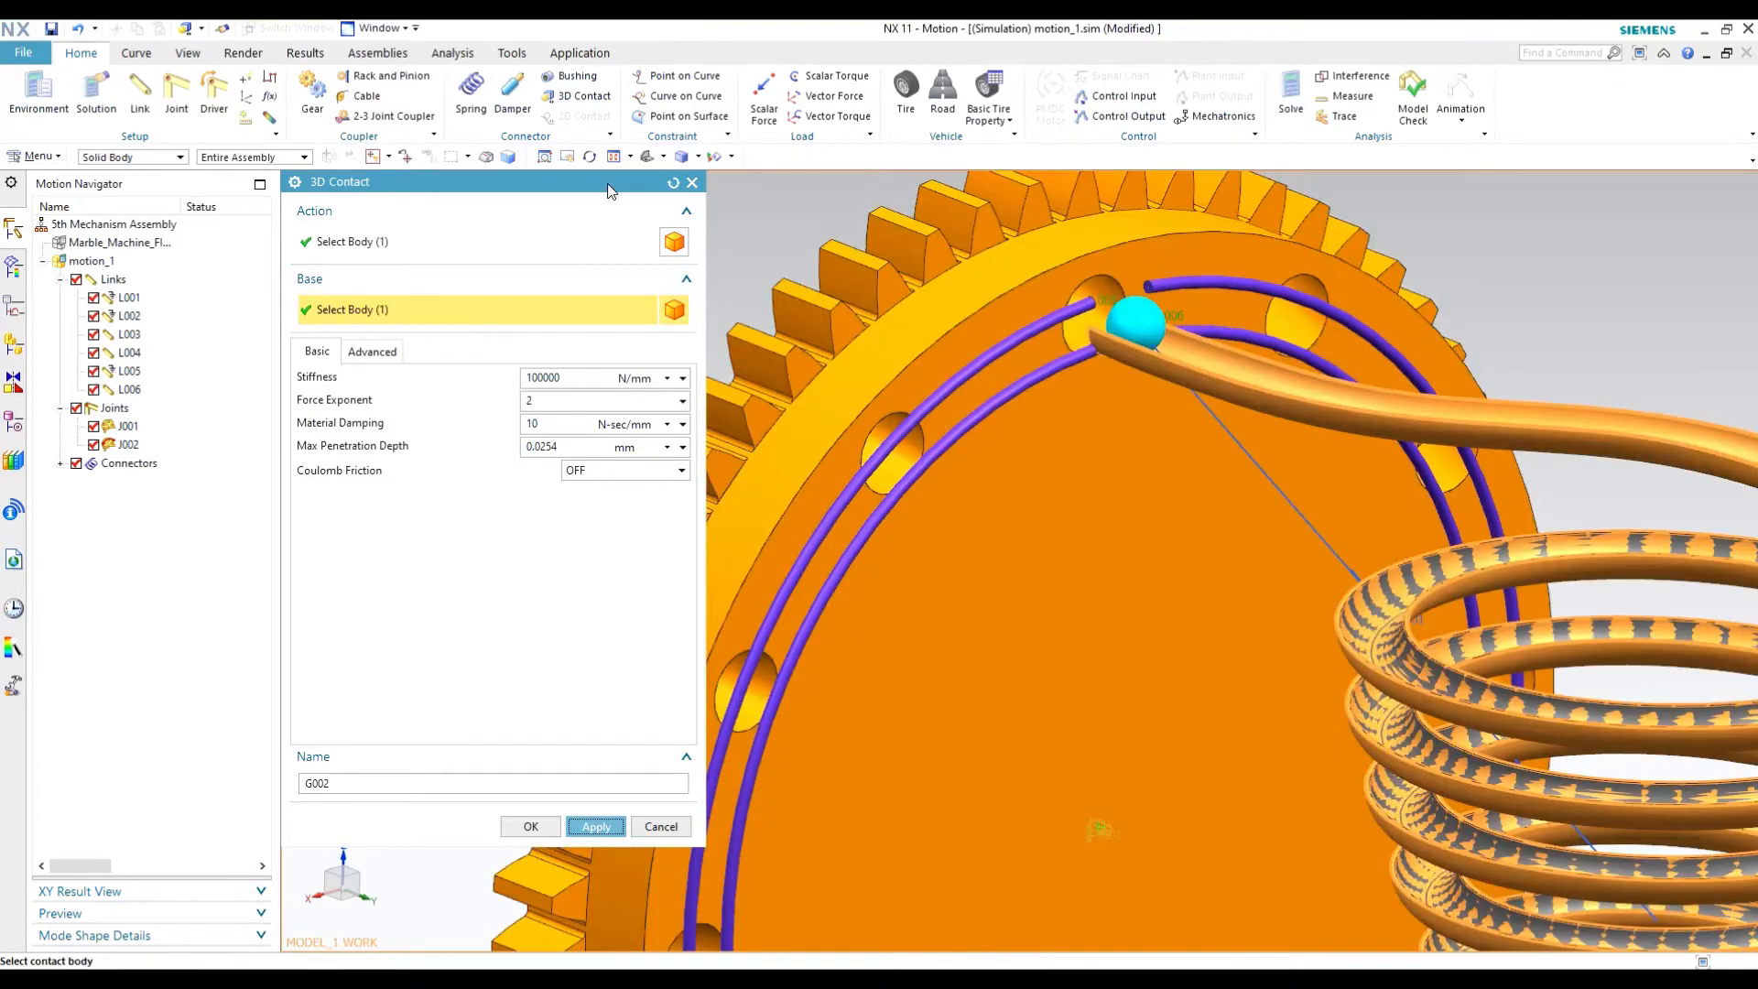
click(696, 183)
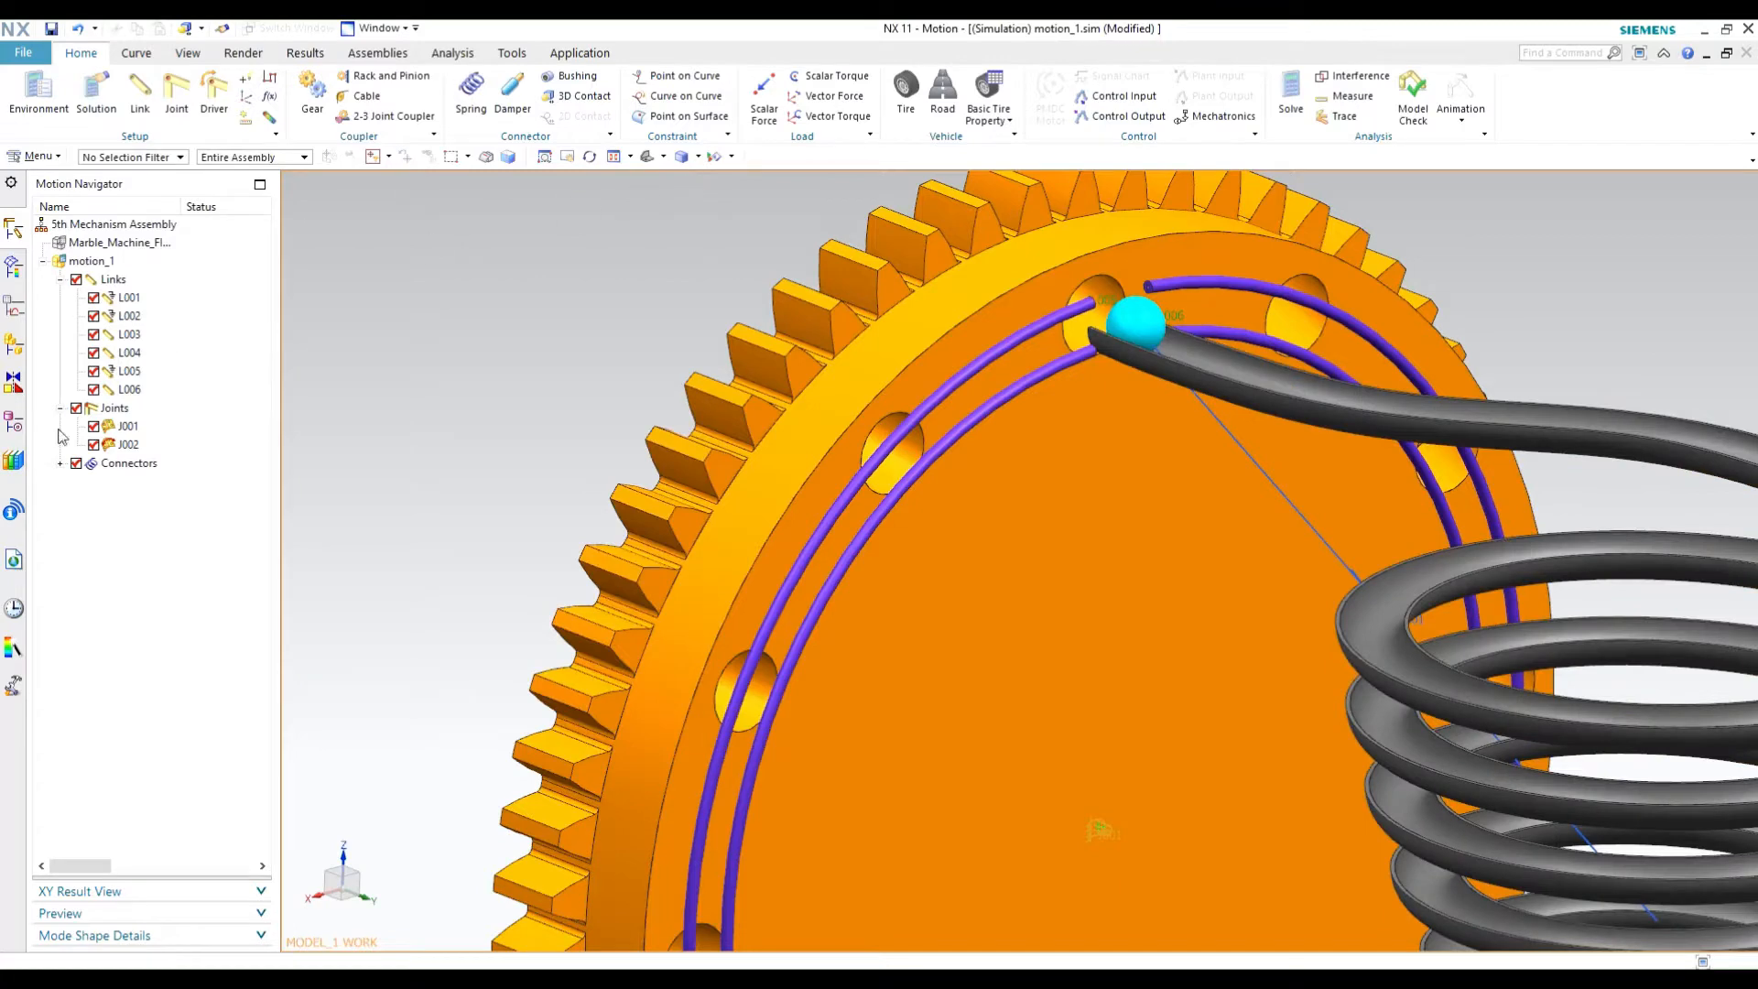
Create a 3D Contact between the marble and the large gear body.
click(58, 464)
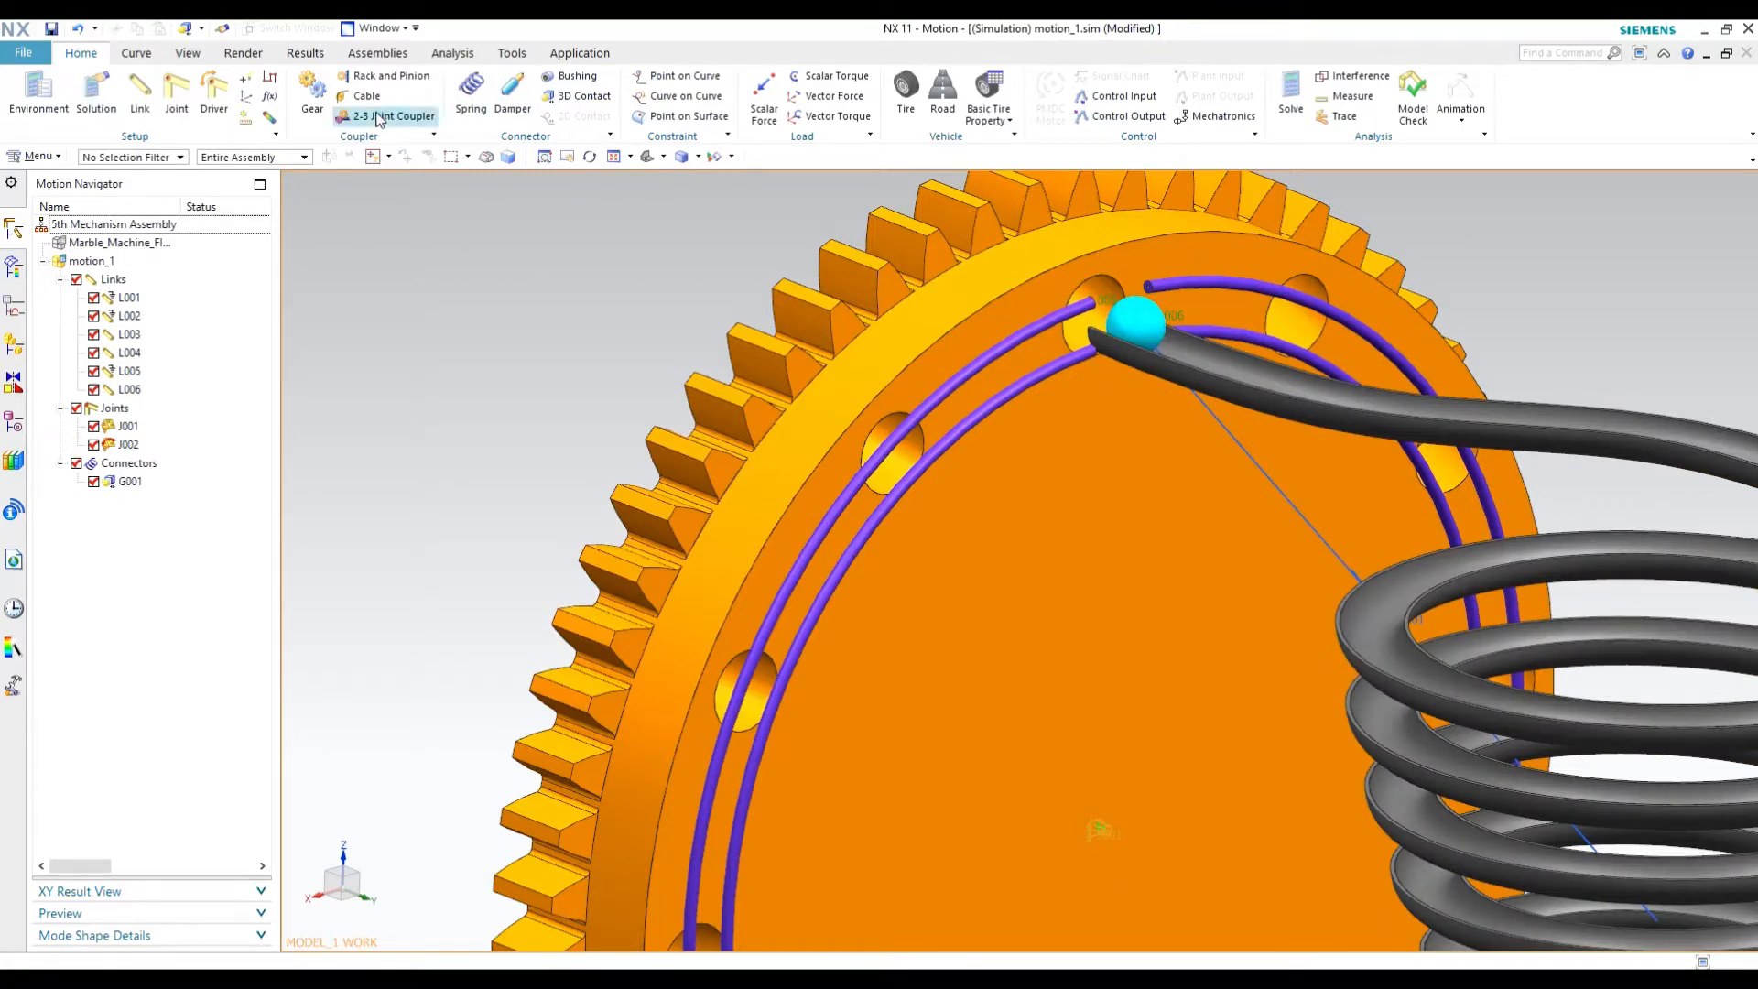
click(585, 96)
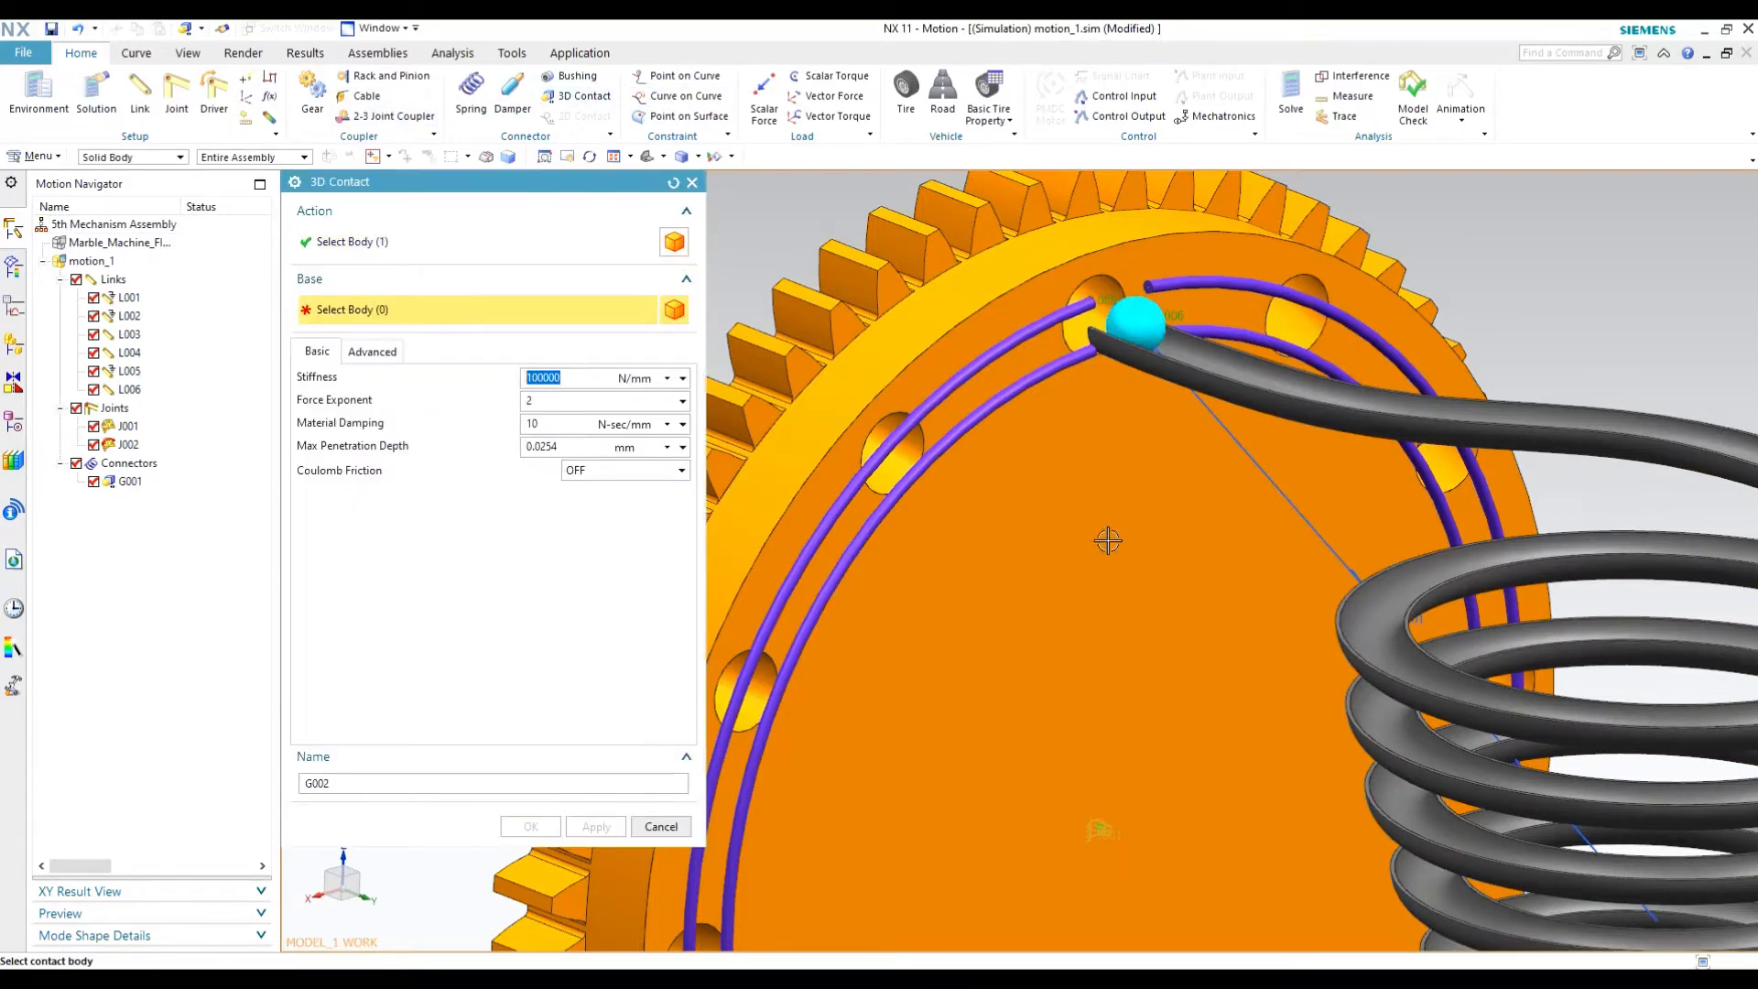
click(1094, 553)
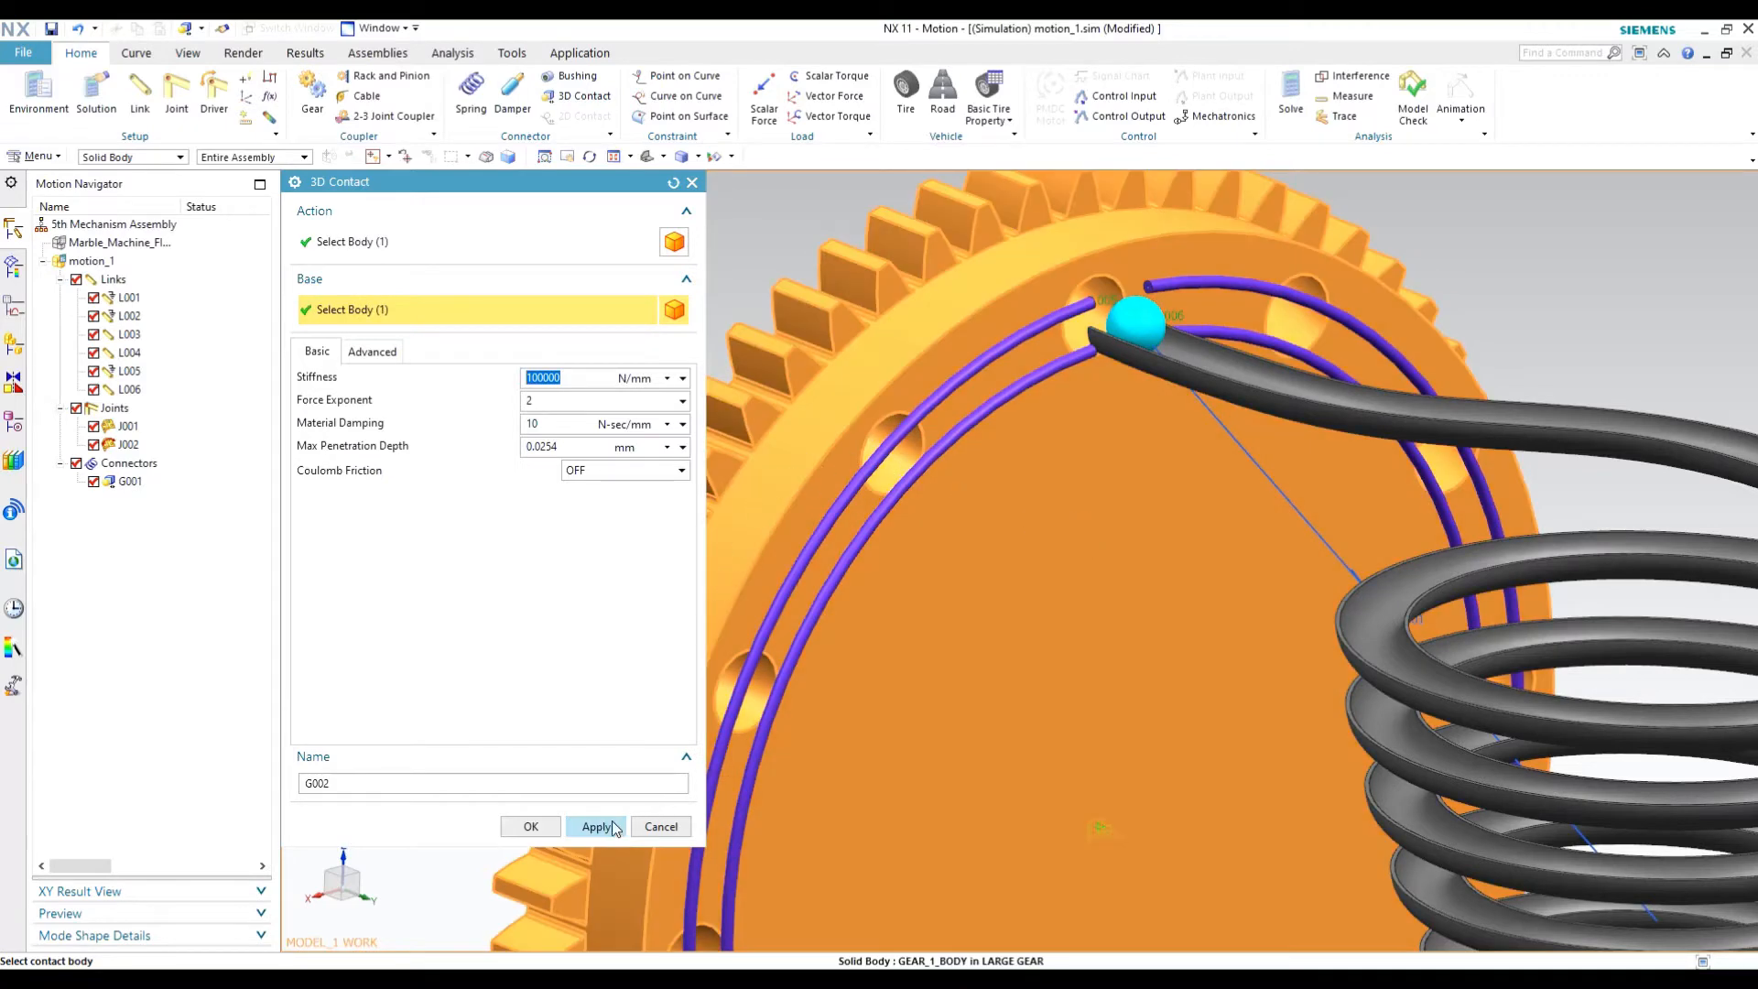
click(596, 827)
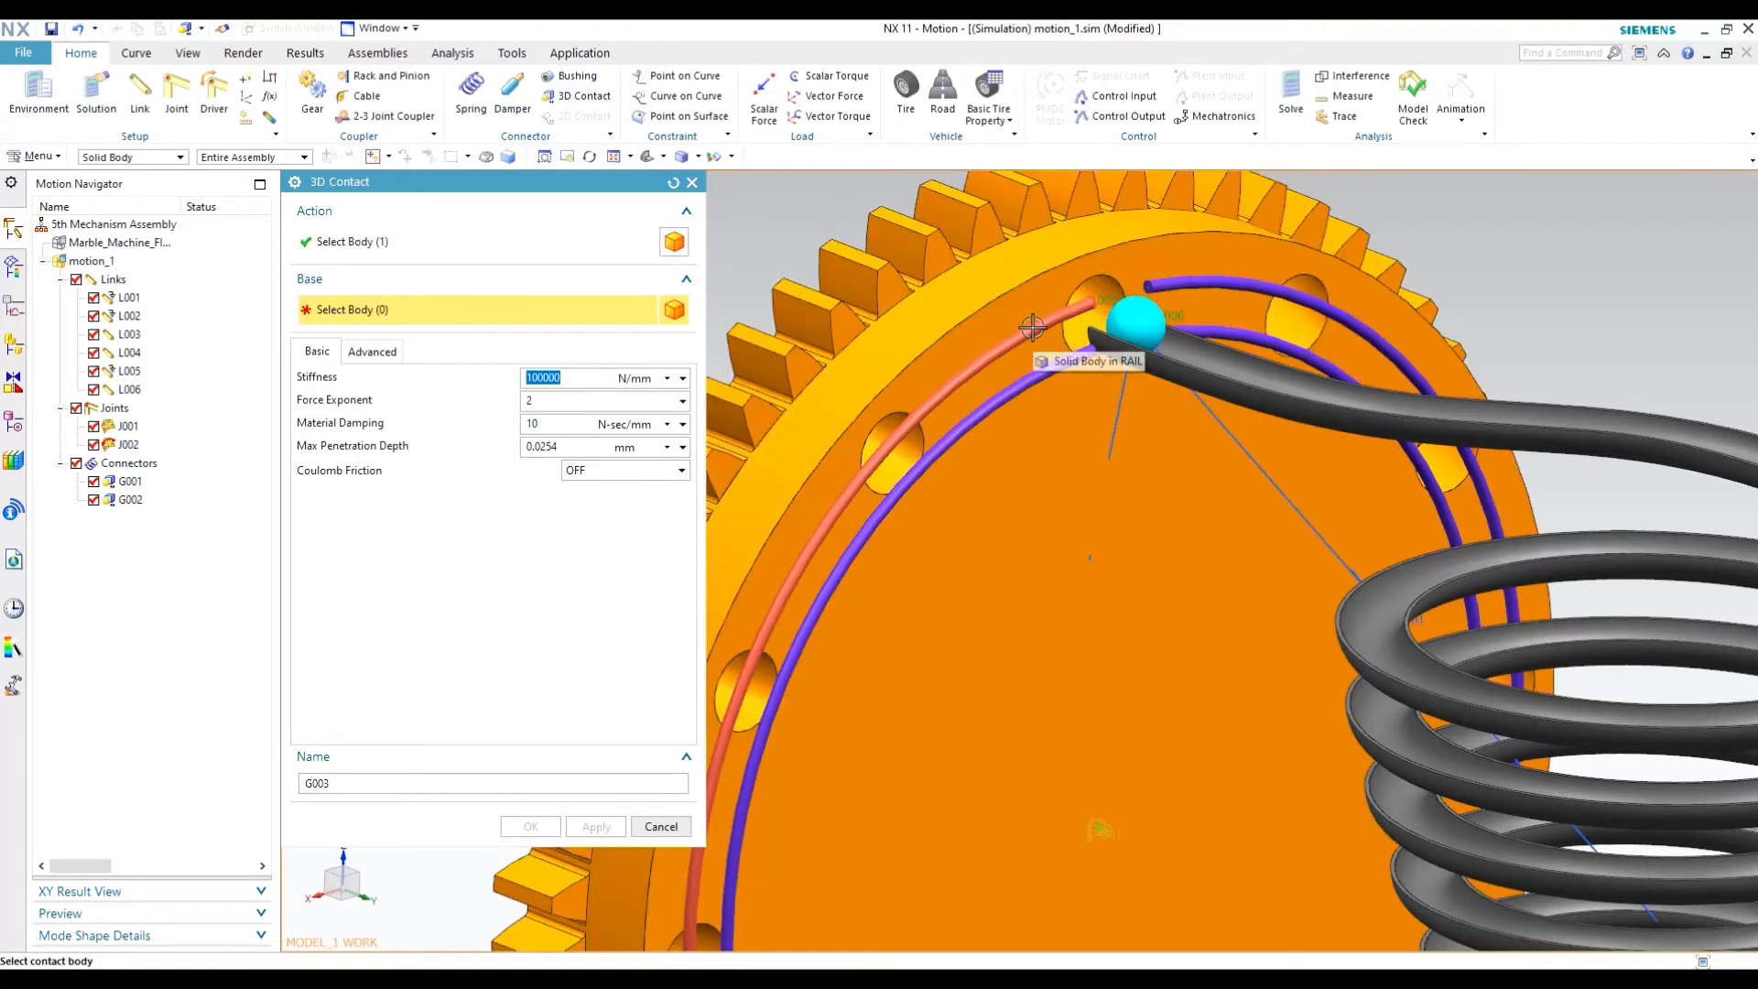
Create 3D Contacts between the marble and the outer and inner rails of the rail pair on the motor side of the large gear.
click(1032, 327)
scroll(968, 355, up, 3)
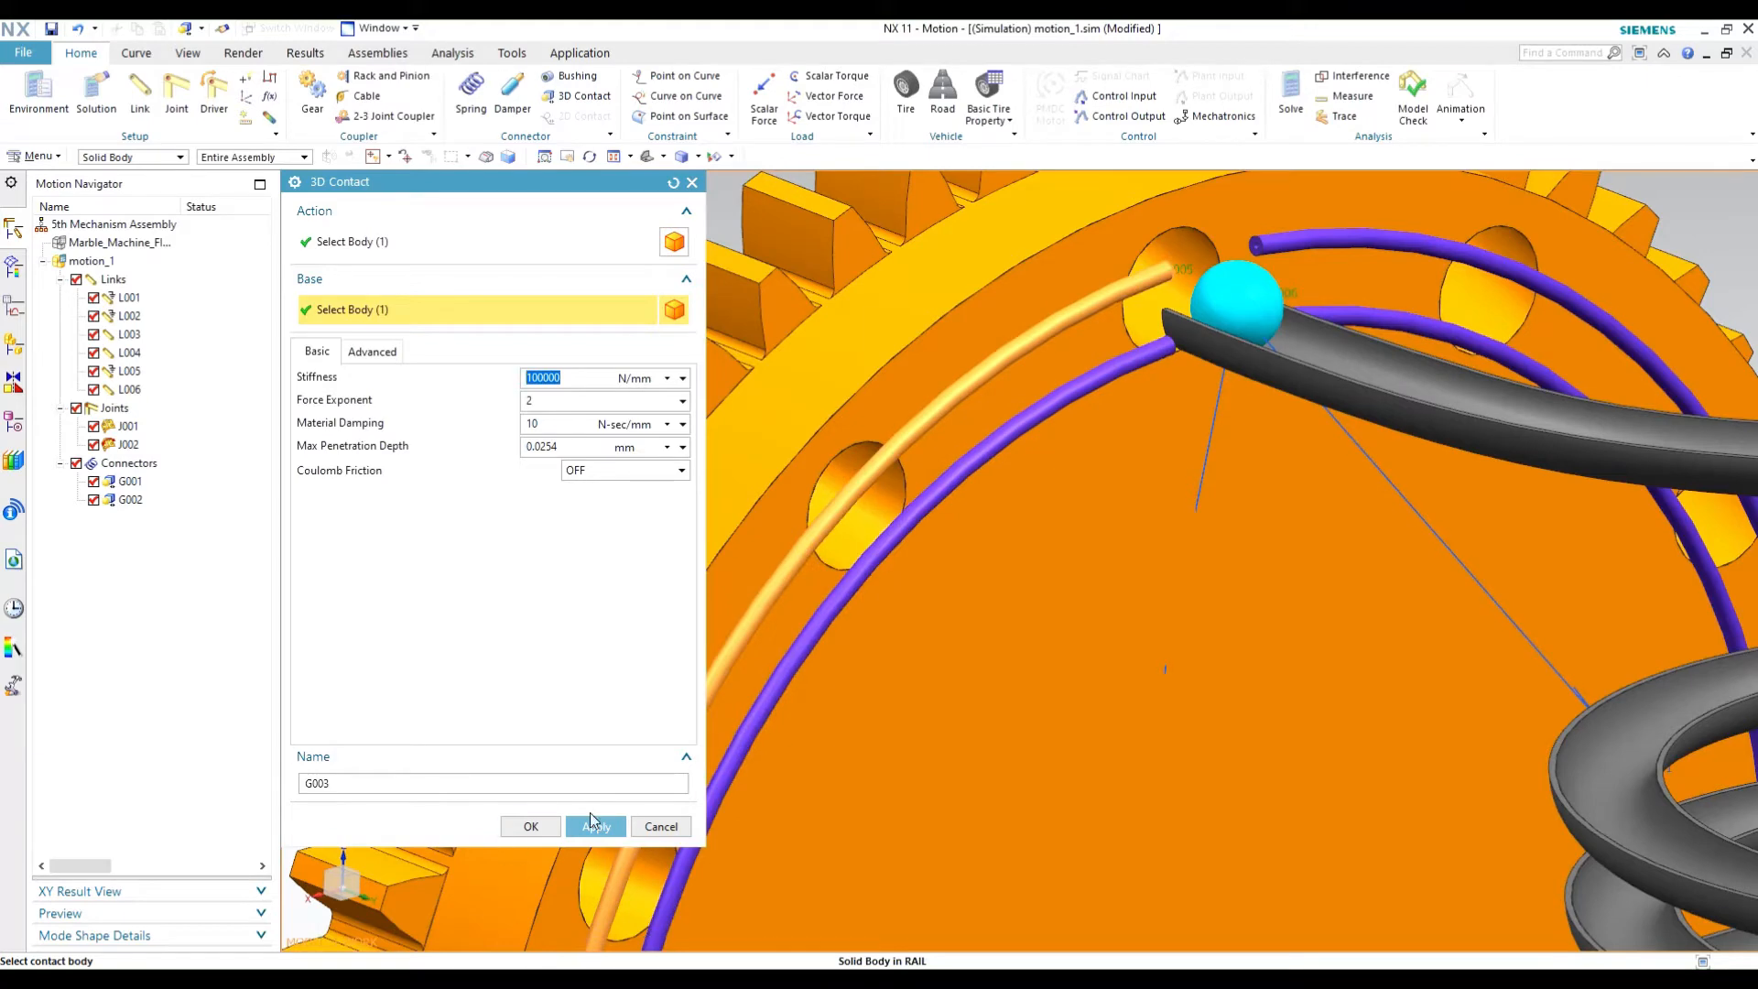
click(591, 823)
click(1238, 300)
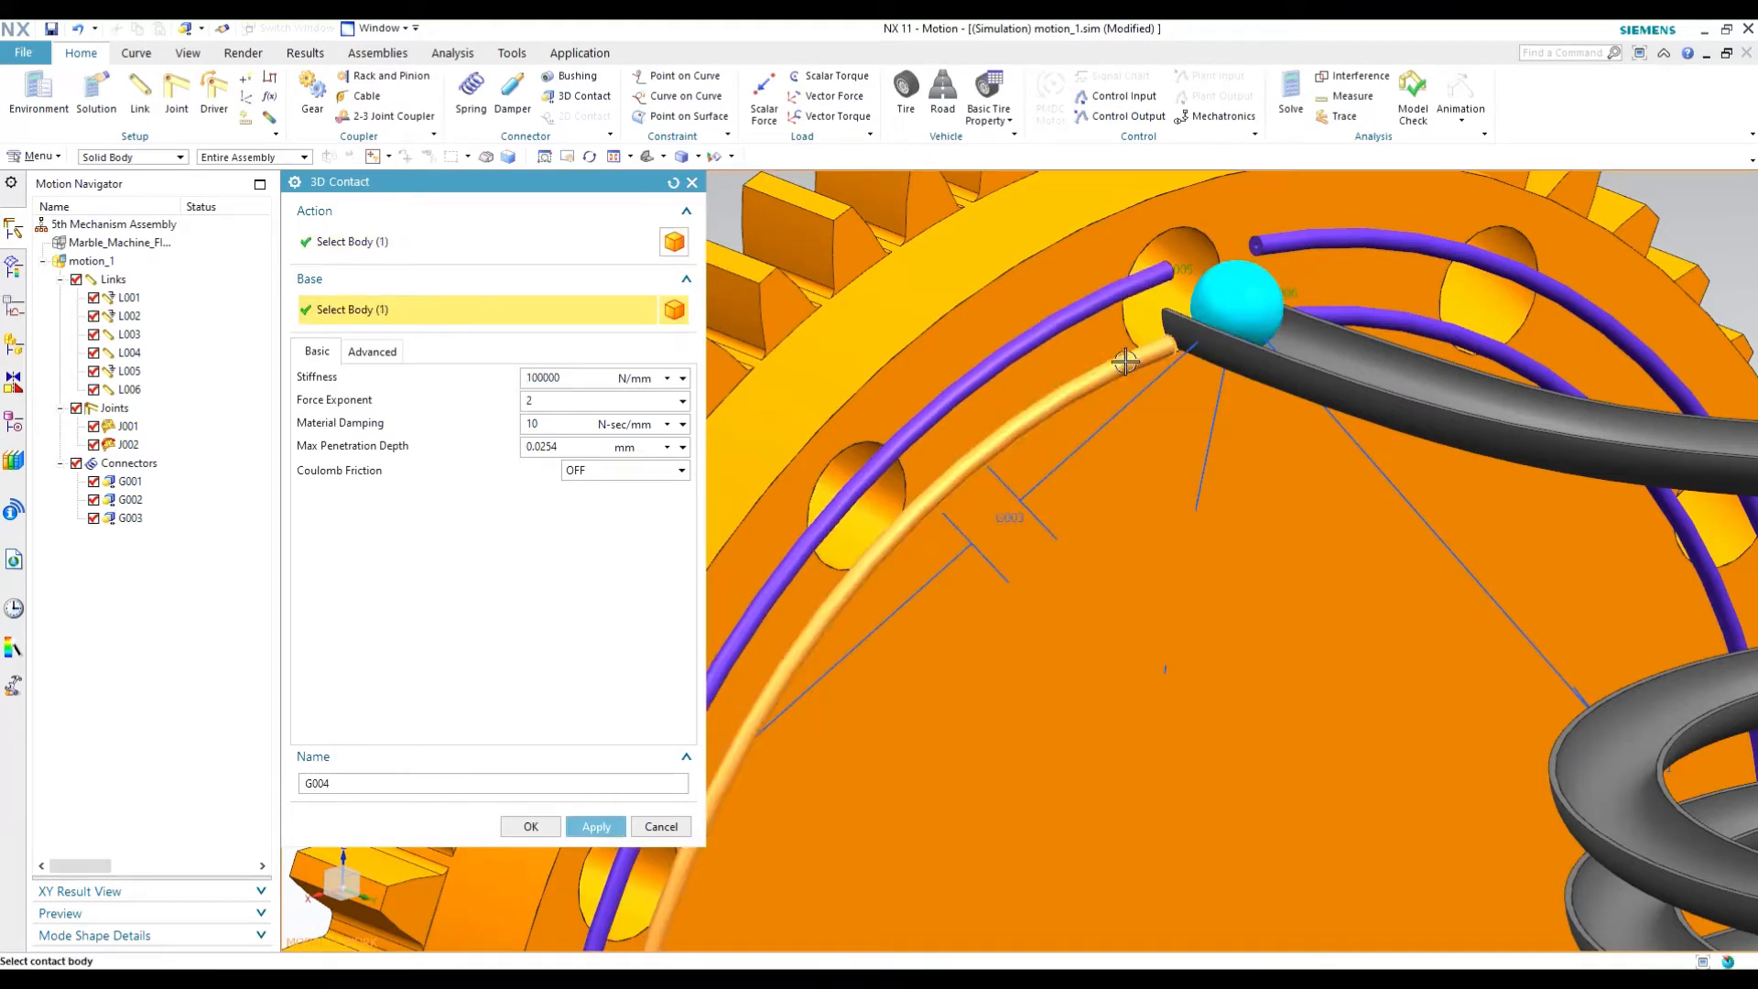
click(596, 826)
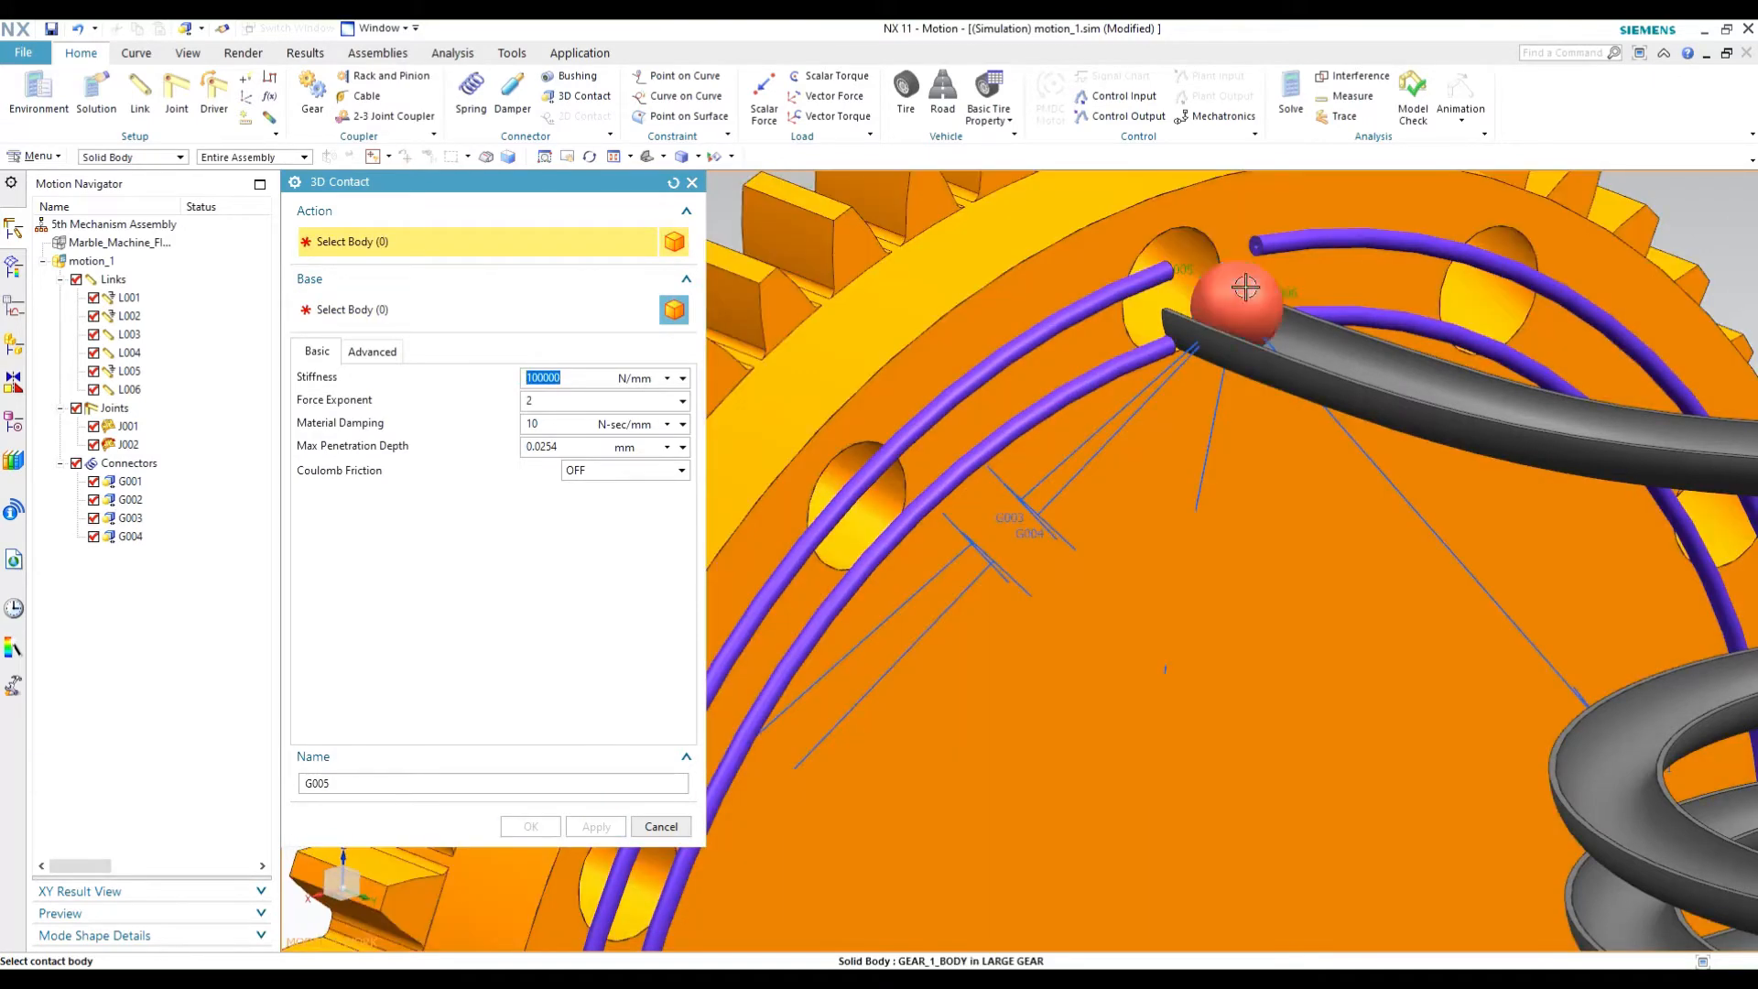
Create 3D Contacts between the marble and the outer and inner rails of the other rail pair, and finish contact creation.
click(1245, 289)
click(1280, 244)
middle_click(1284, 582)
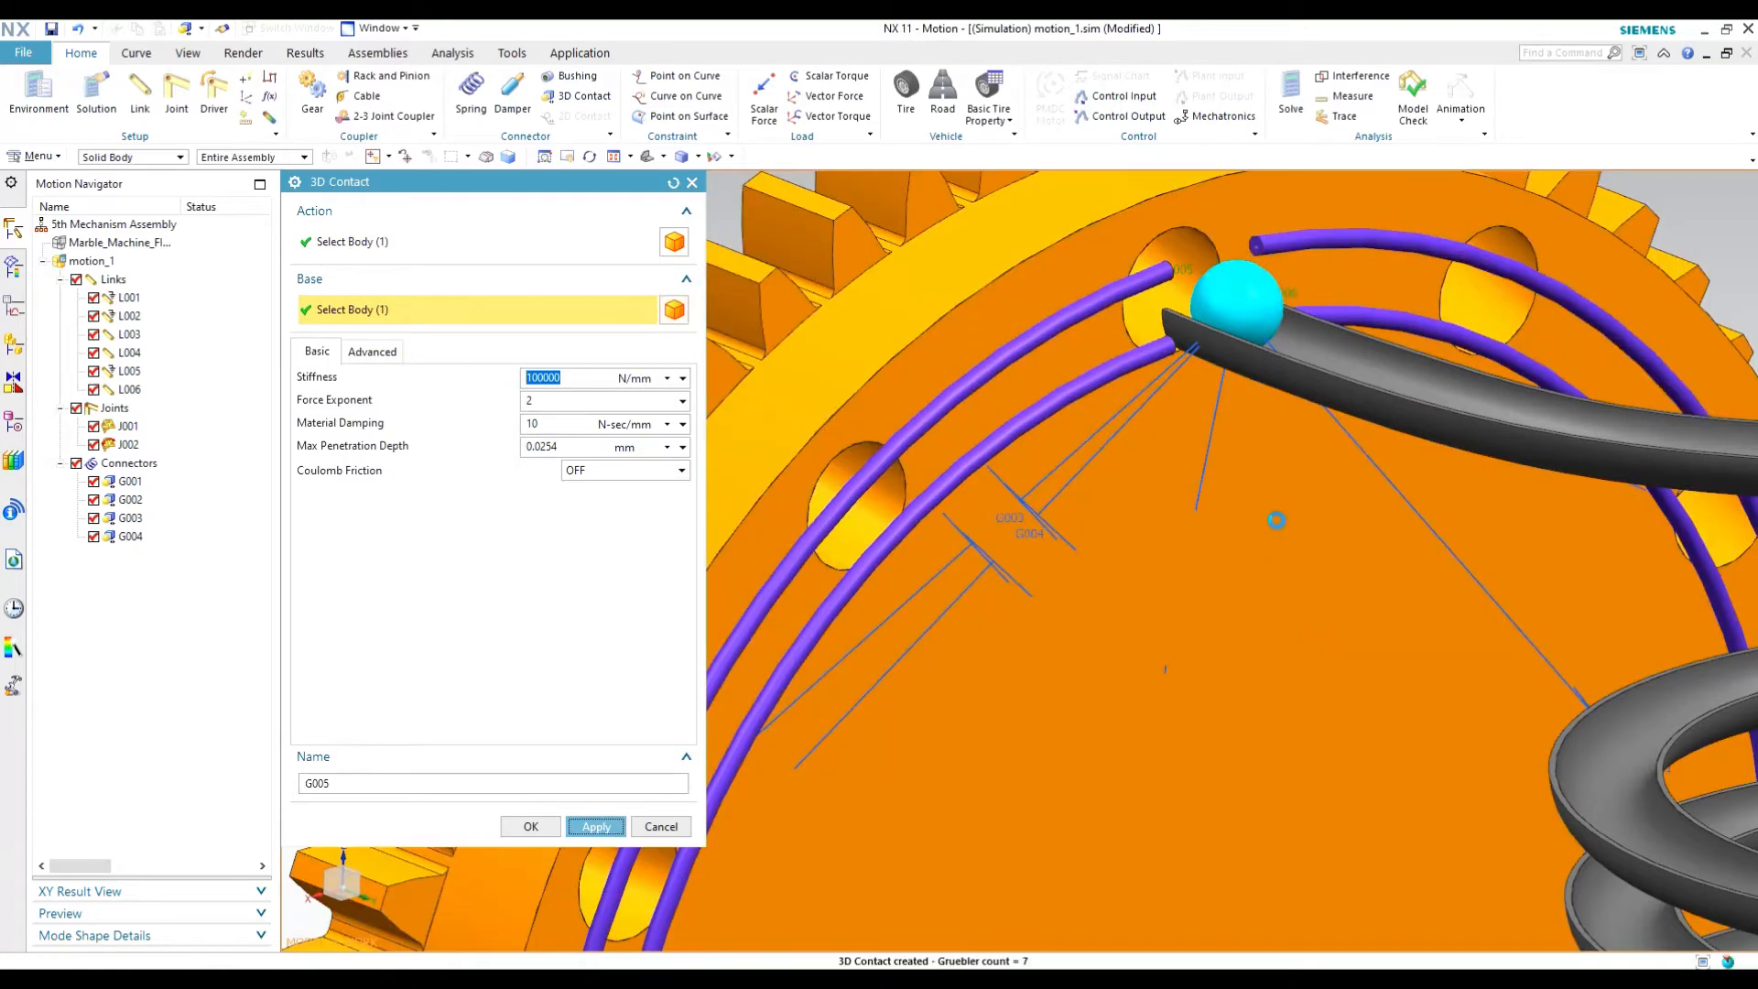
click(1253, 304)
click(1316, 315)
middle_click(1260, 703)
scroll(1157, 670, down, 4)
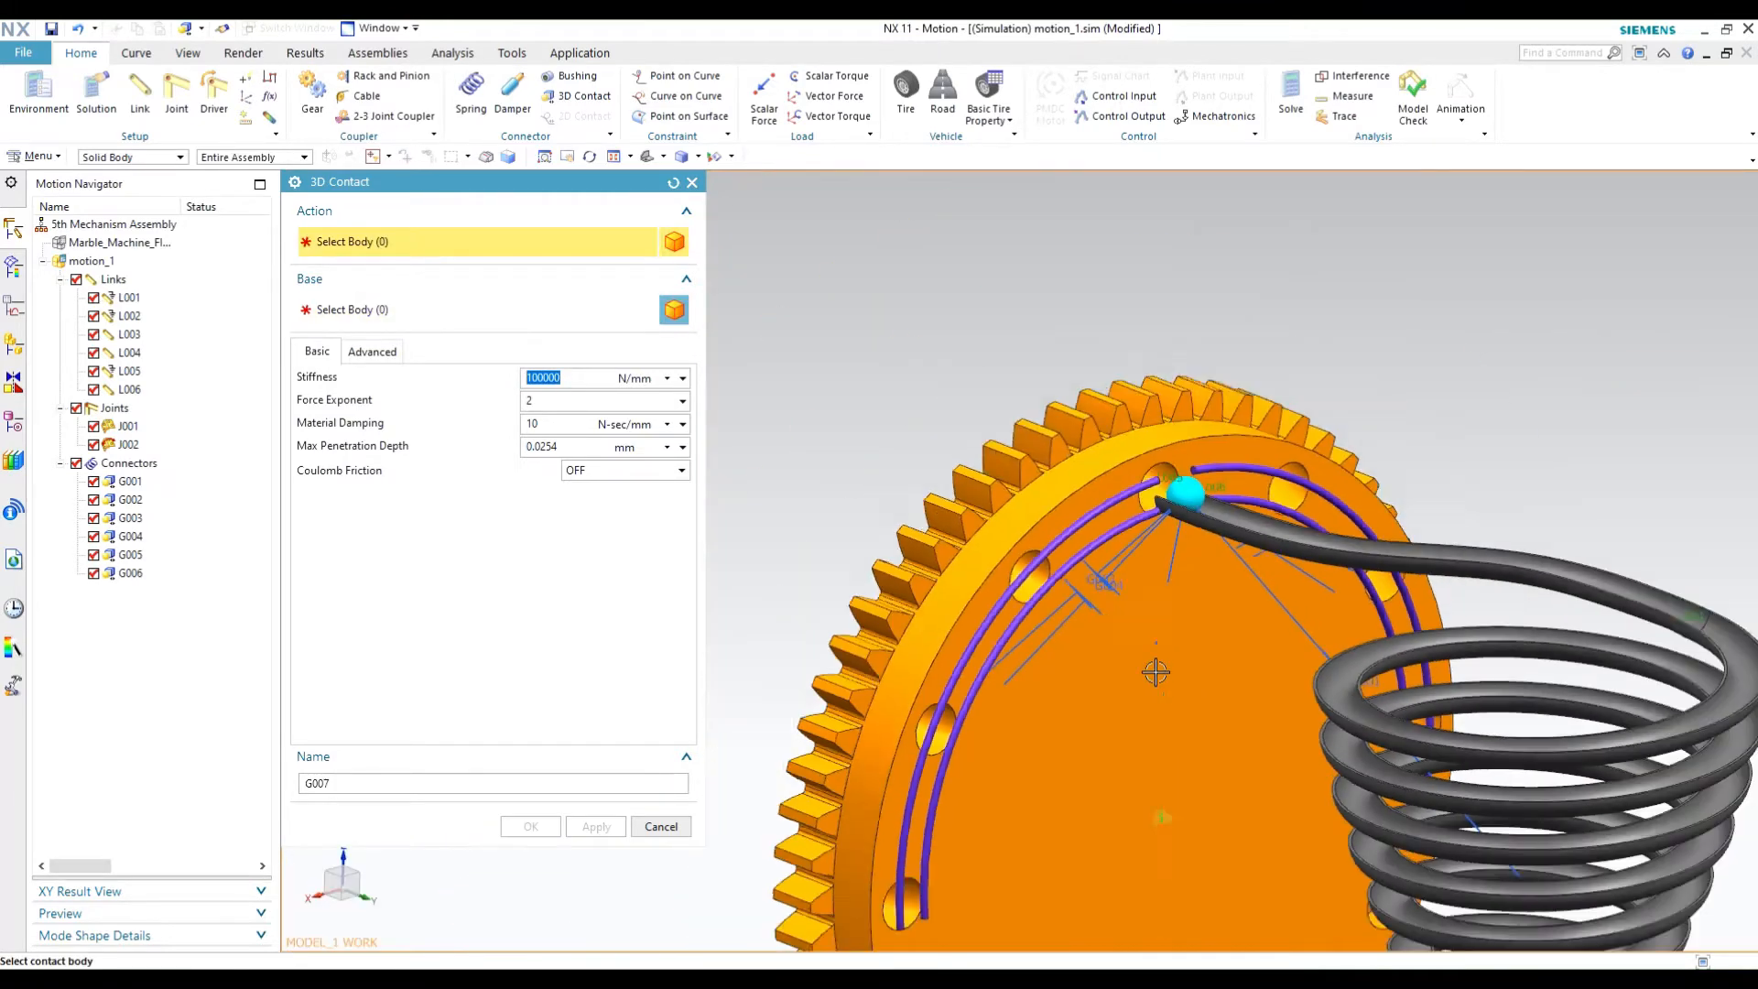
scroll(1155, 671, down, 3)
click(662, 826)
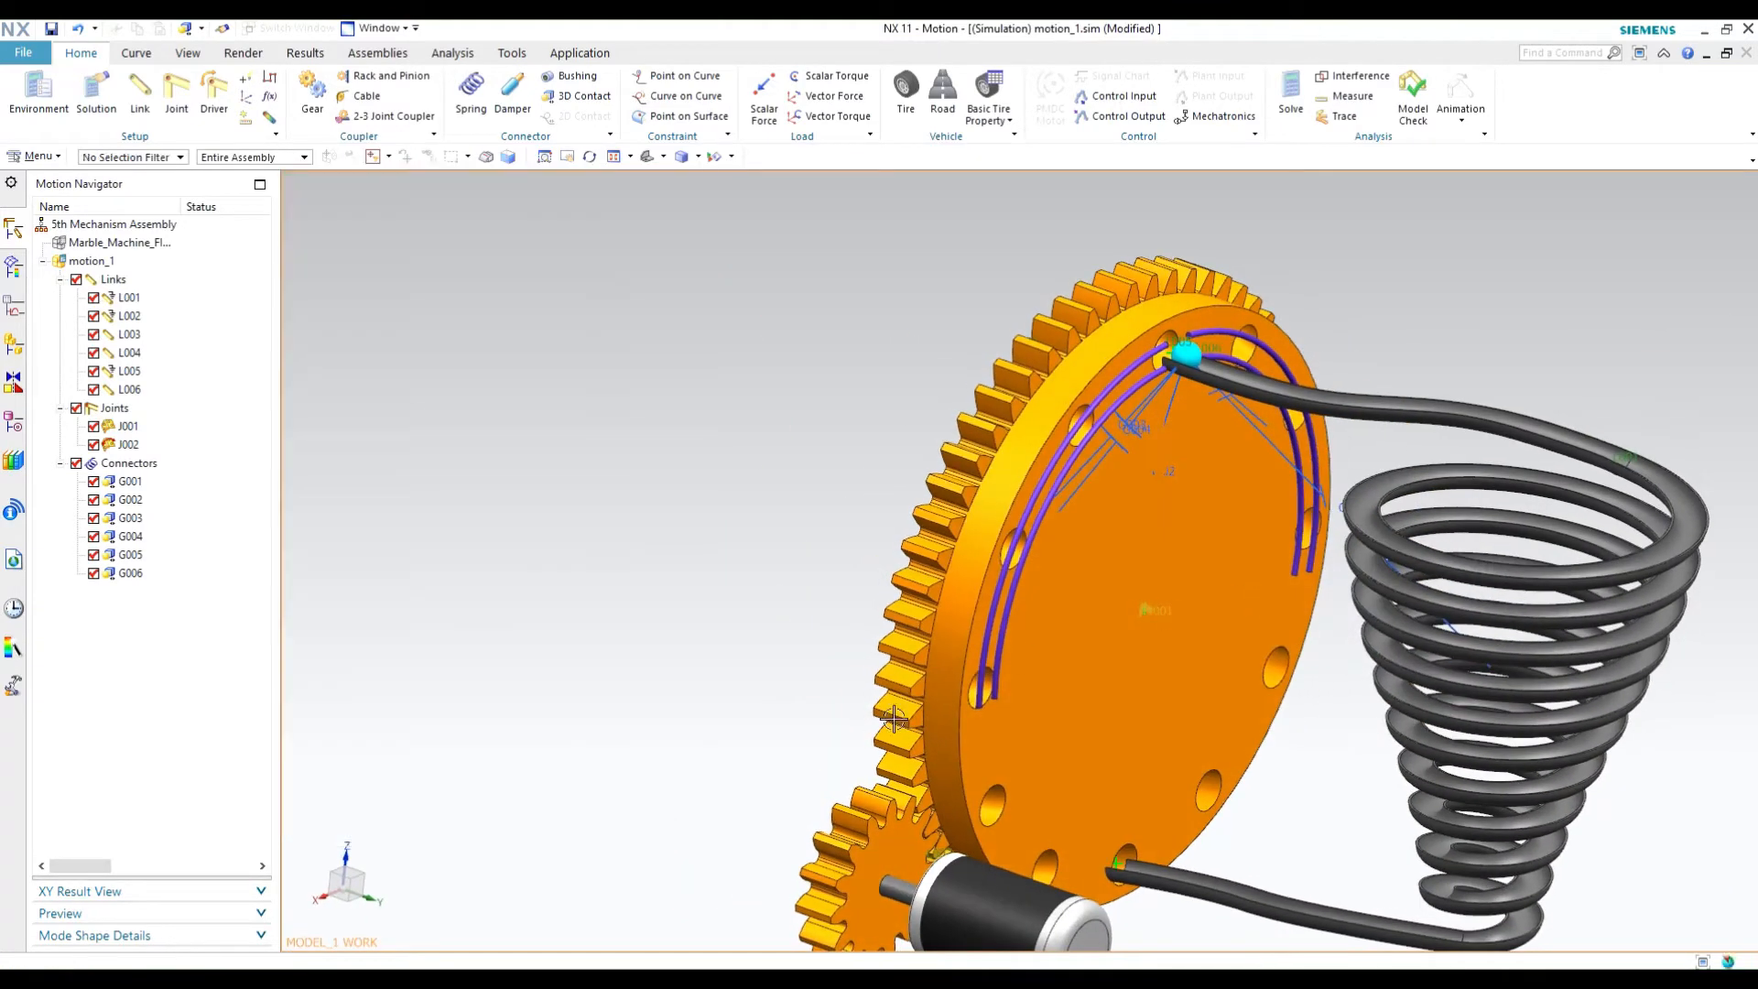
middle_drag(1293, 428, 1236, 377)
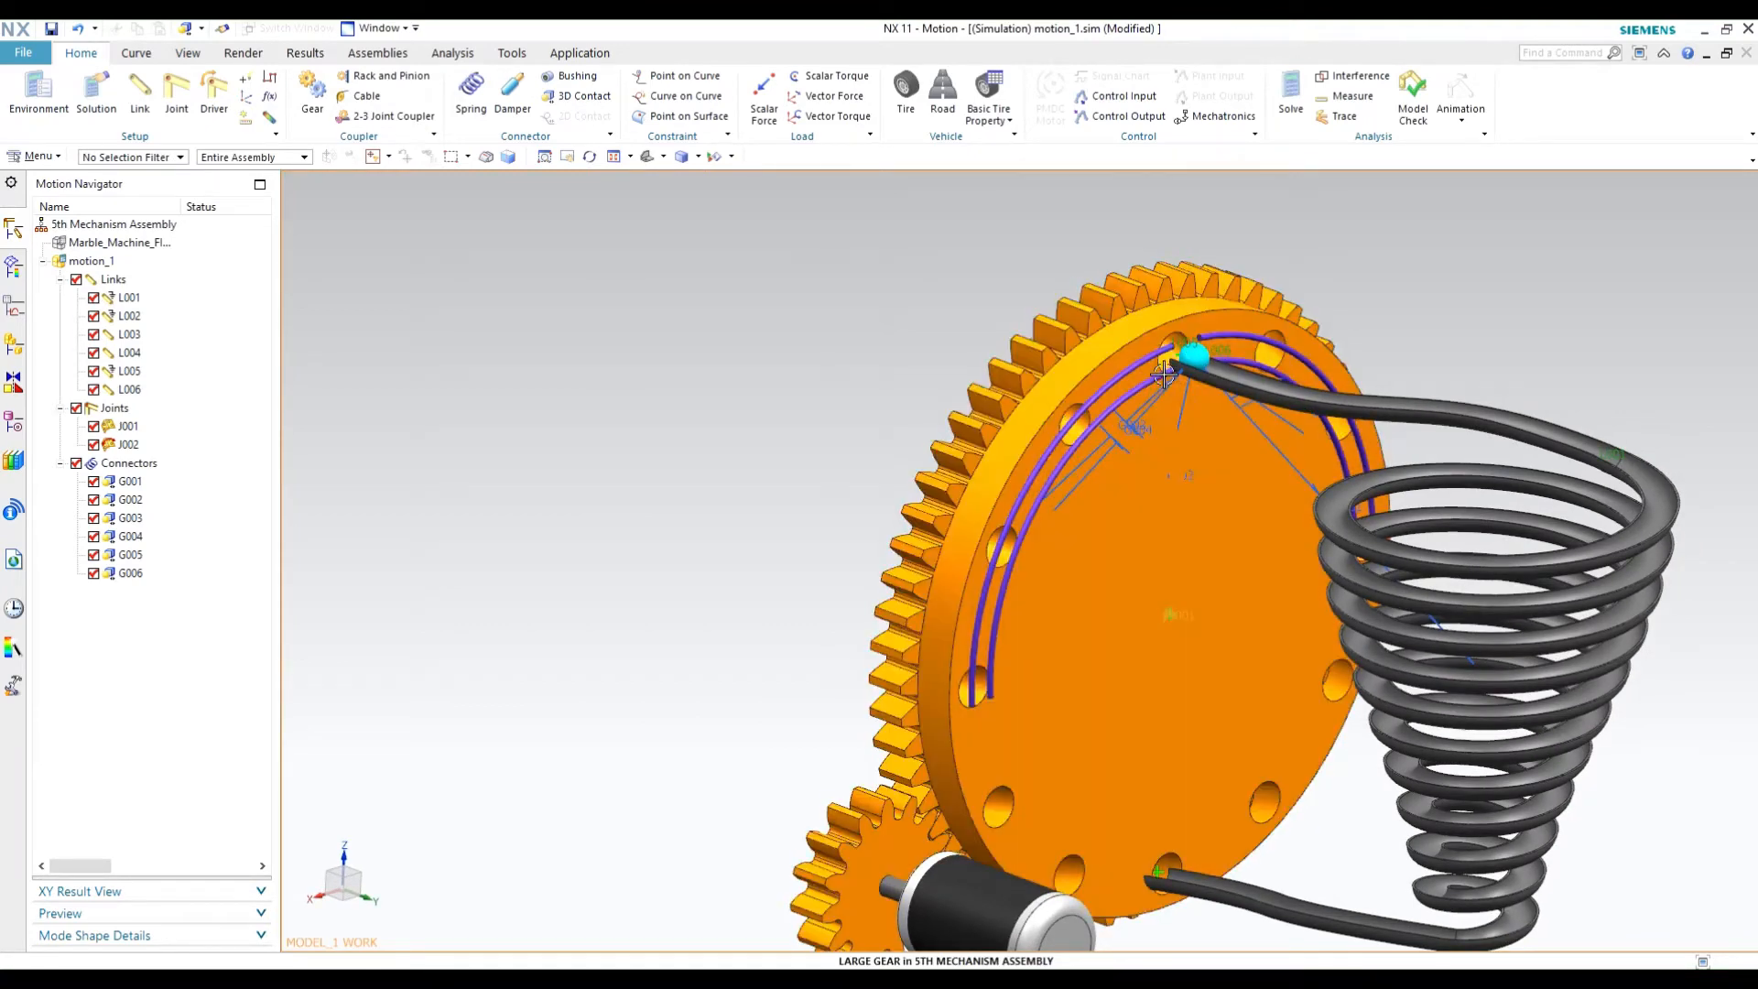
mouse_move(1165, 363)
middle_down()
mouse_move(1126, 346)
mouse_move(1172, 371)
middle_up()
scroll(1177, 544, down, 1)
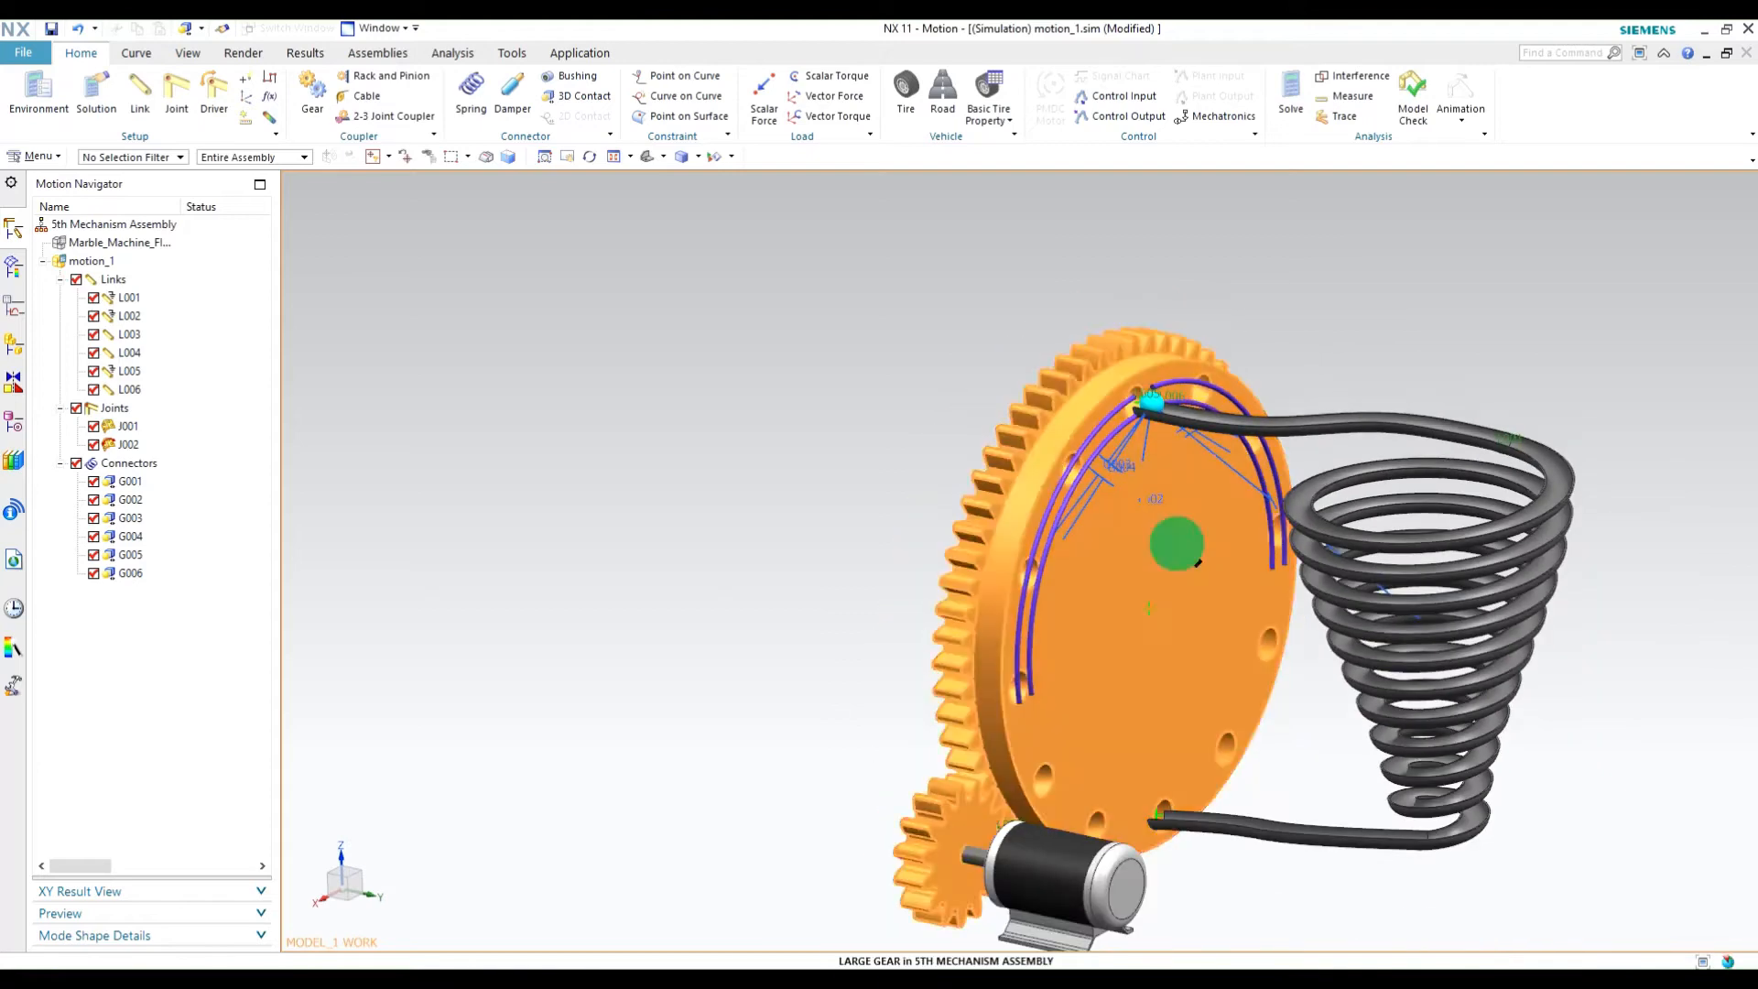
middle_drag(1198, 562, 1131, 451)
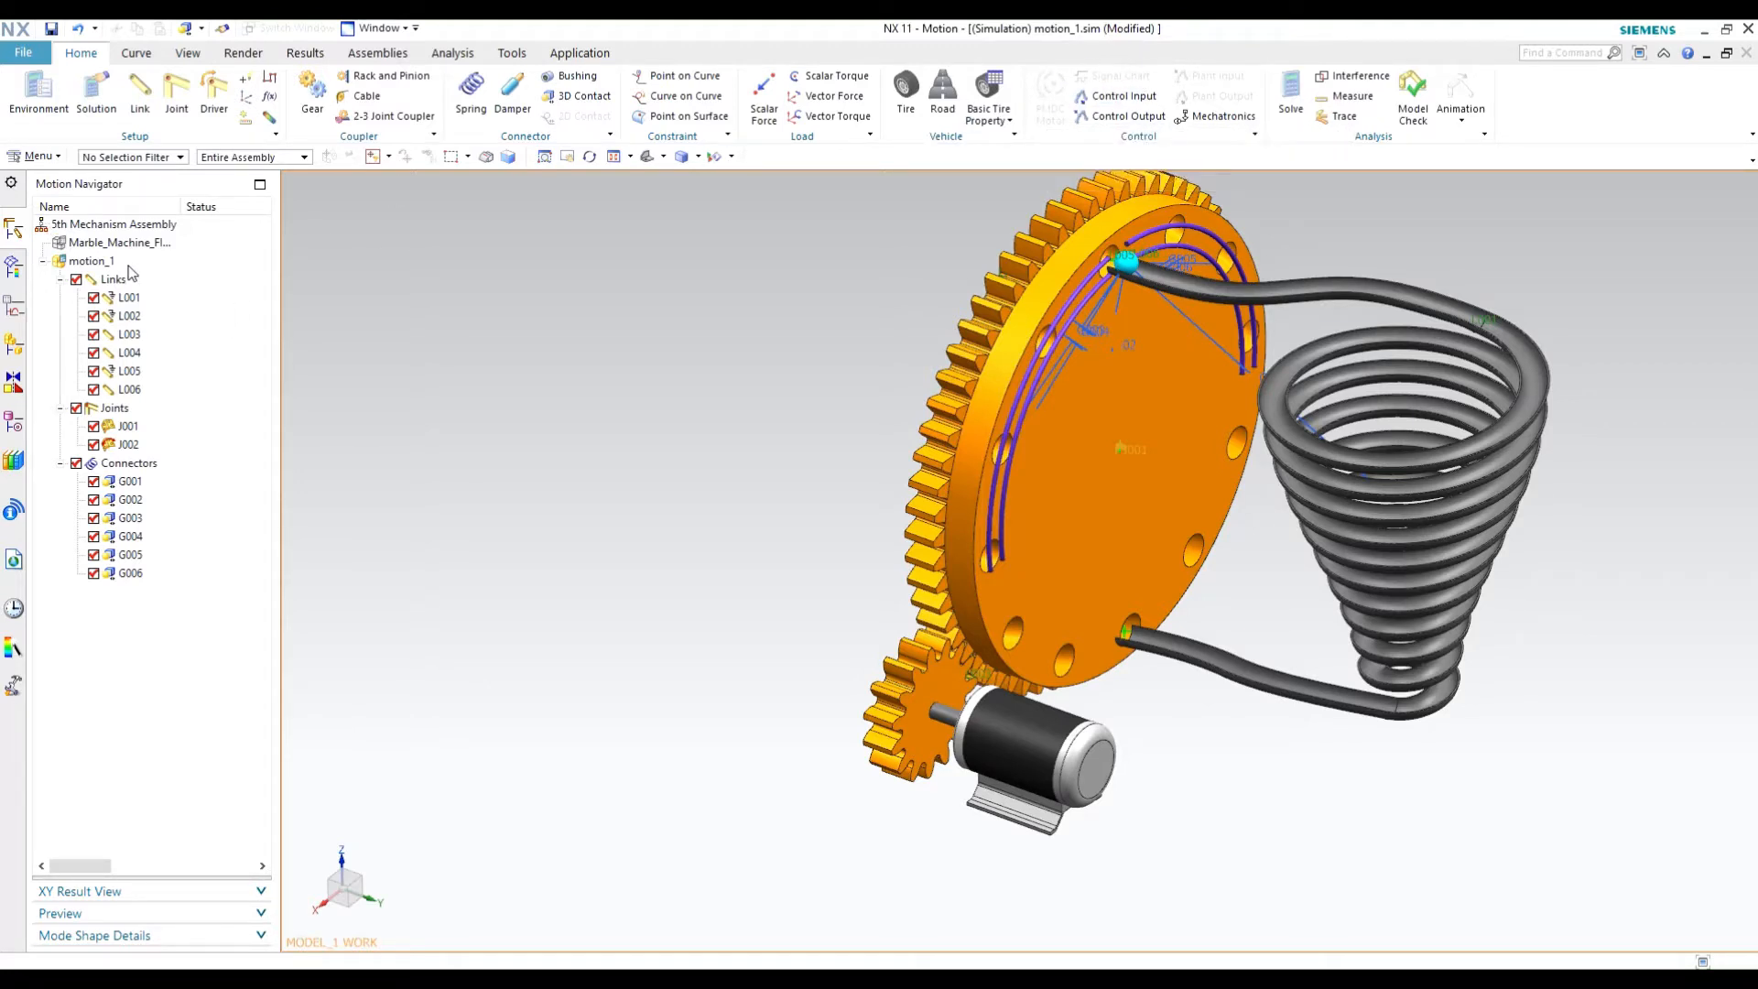
Enable the Motor Driver RecurDyn solution option in the environment settings of motion_1, using Dynamics analysis.
right_click(131, 263)
mouse_move(170, 896)
click(350, 943)
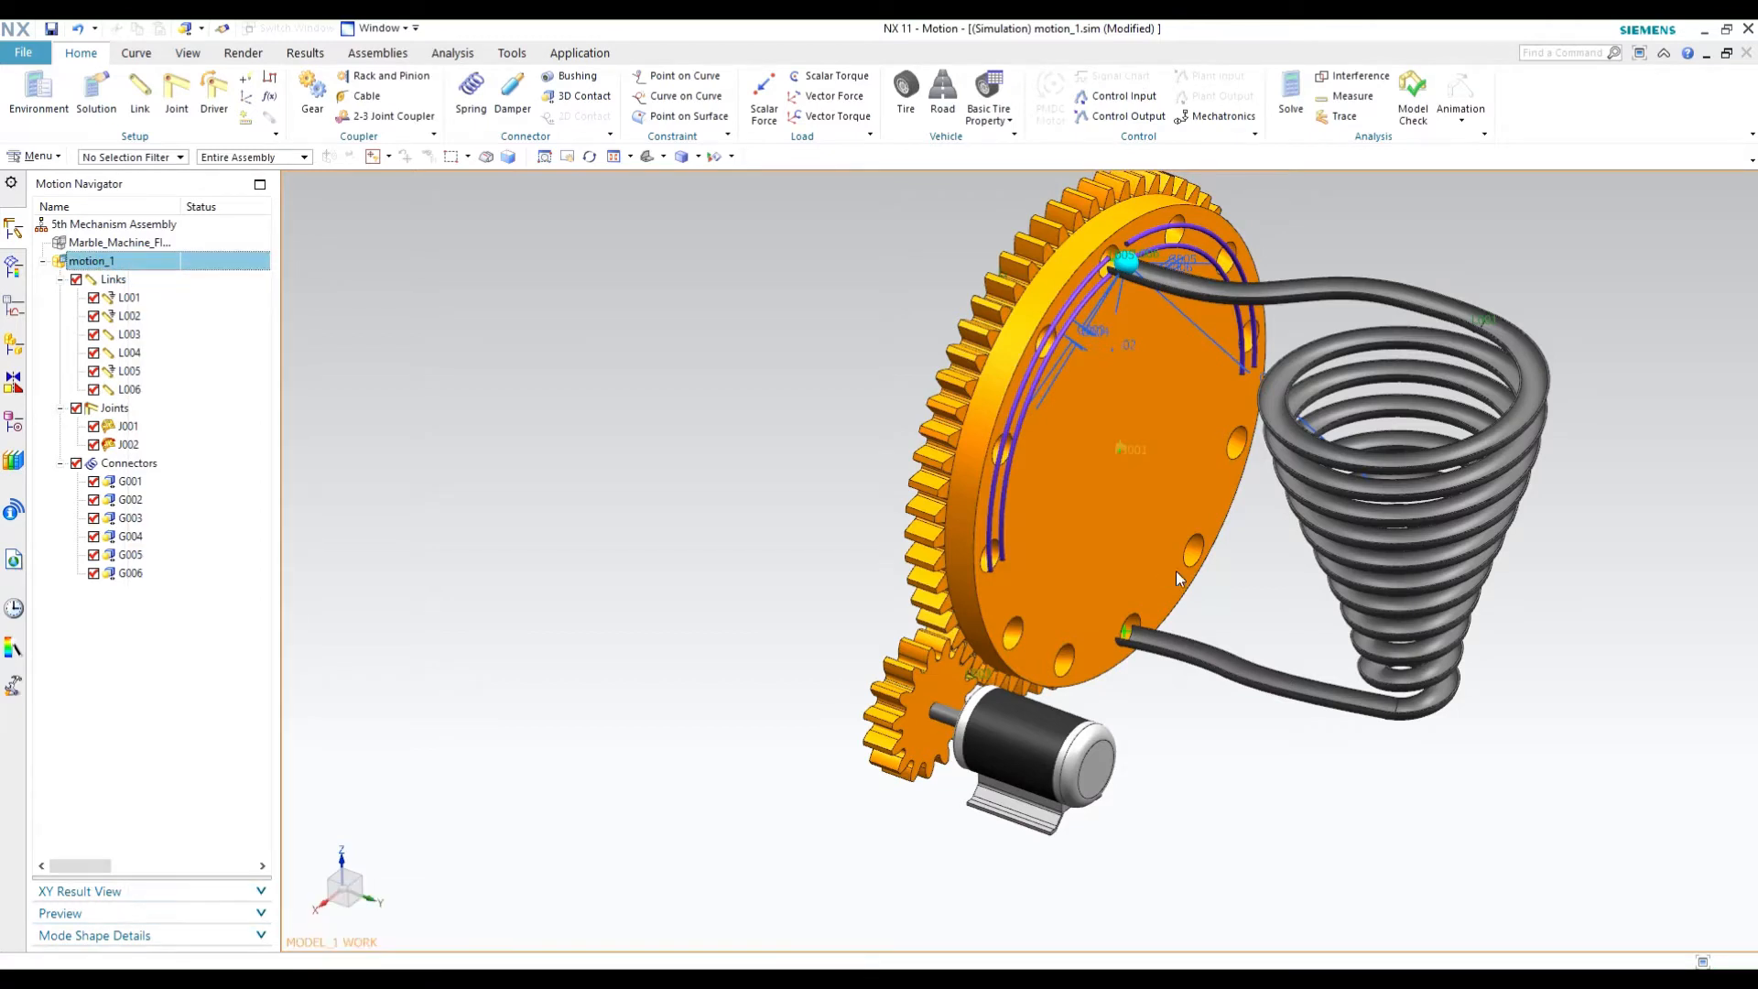
click(38, 91)
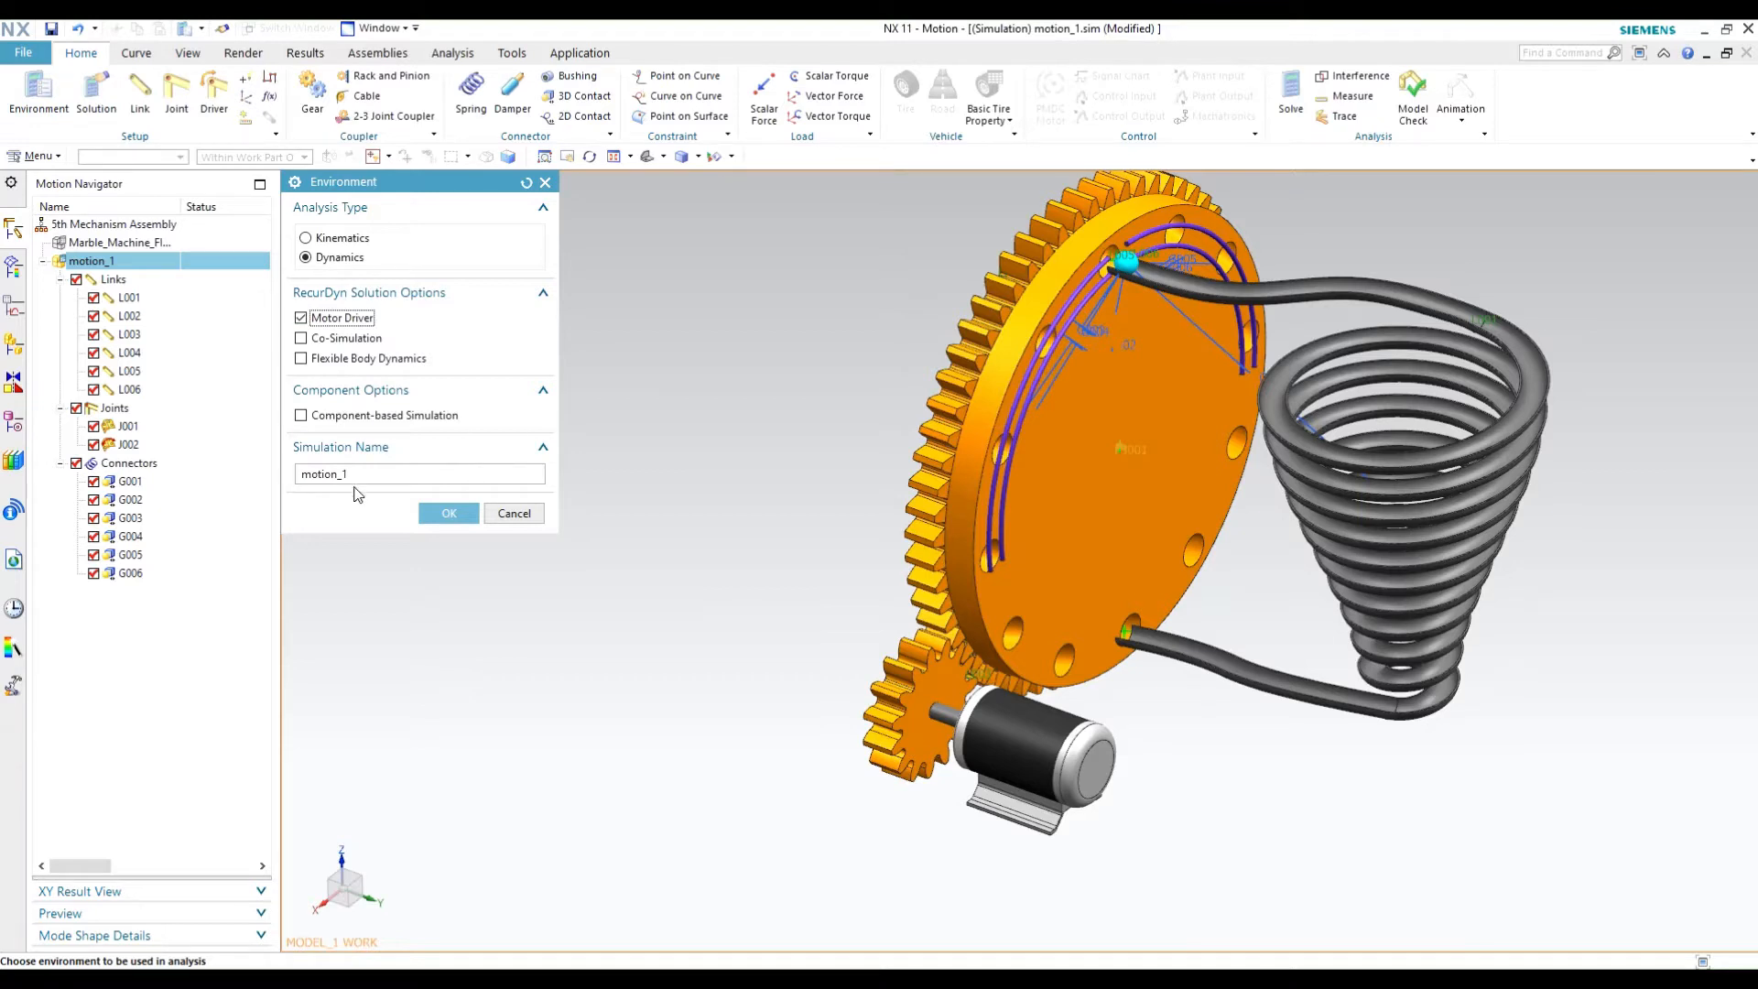
click(448, 513)
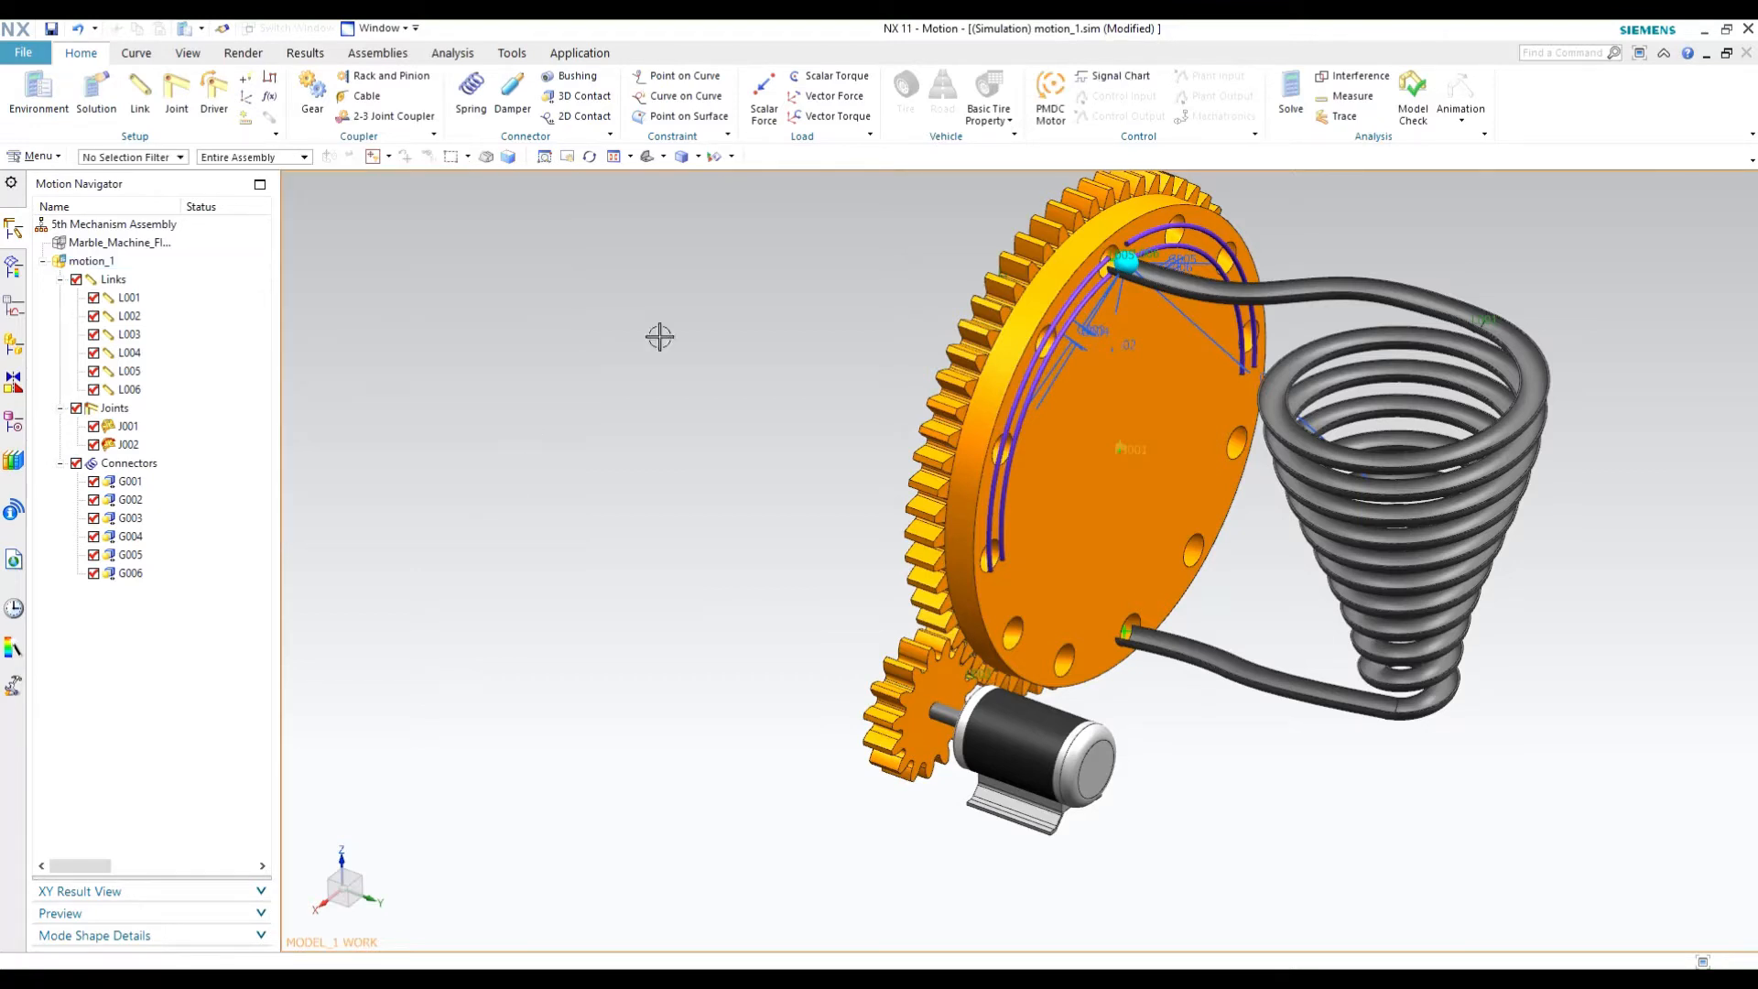
Create a PMDC motor without rotor, using 1.2 V nominal voltage, 0.0539 V-min/rev voltage constant, 0.00171 H inductance, 0.408 ohm resistance and 0 A initial current.
click(1053, 96)
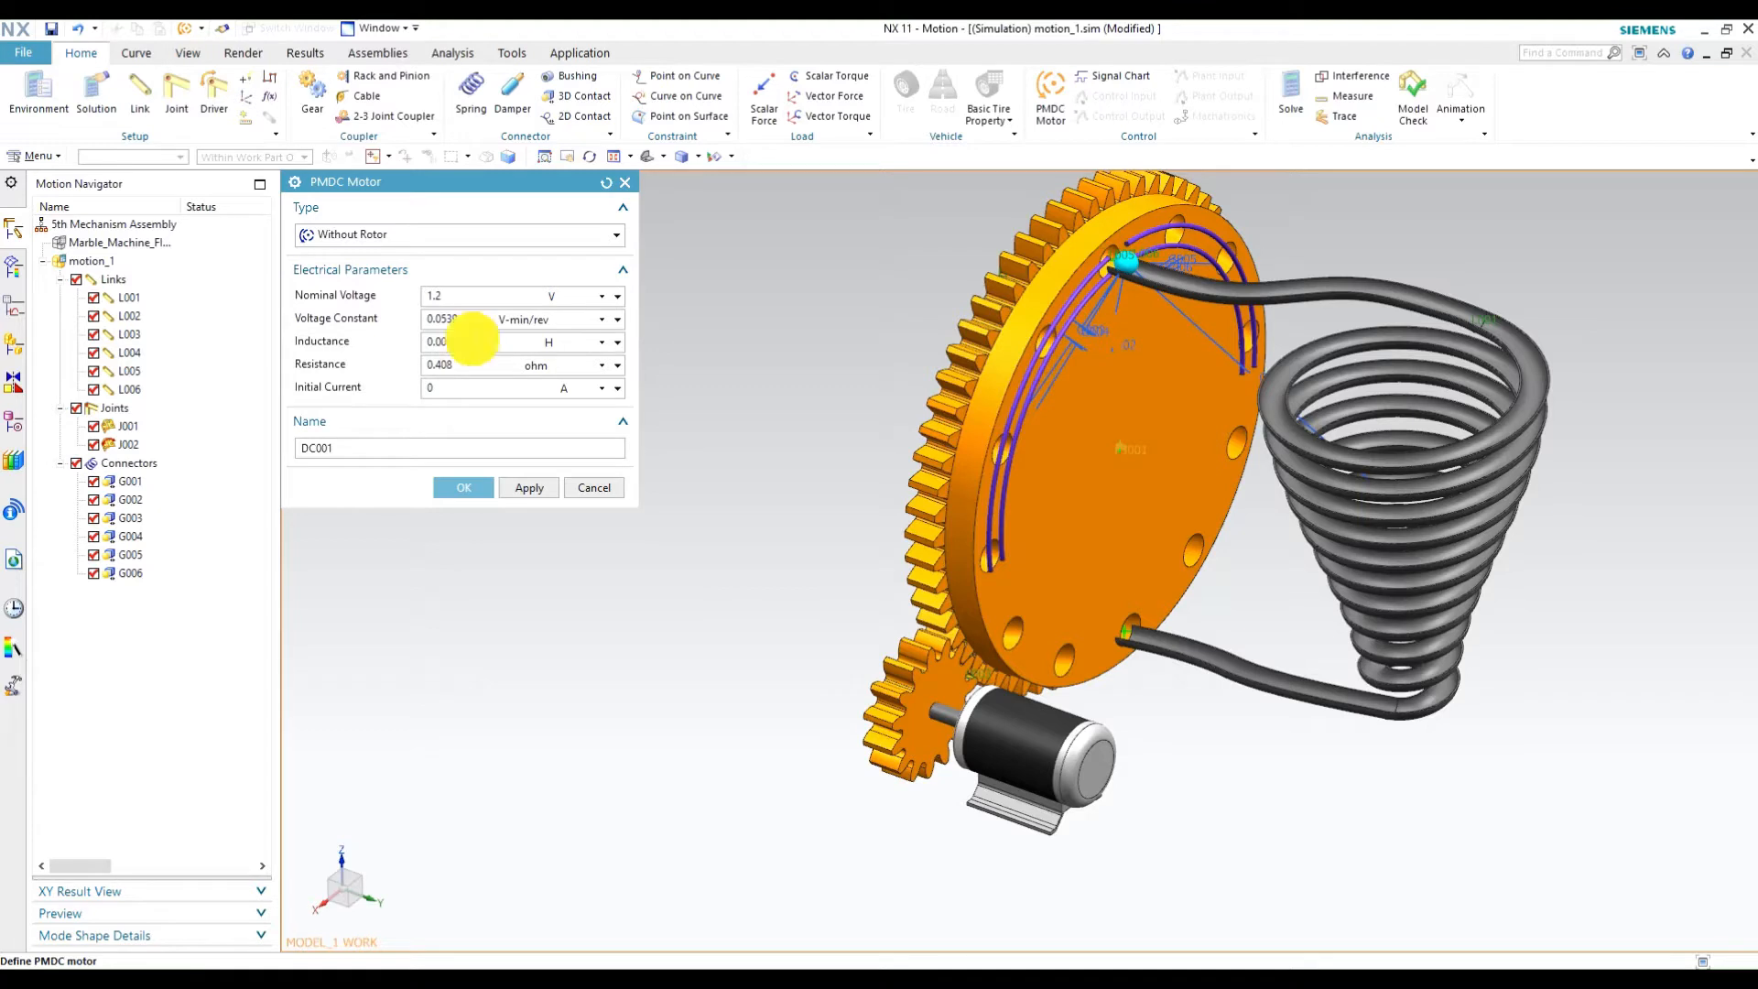
drag(465, 343, 306, 354)
key(Tab)
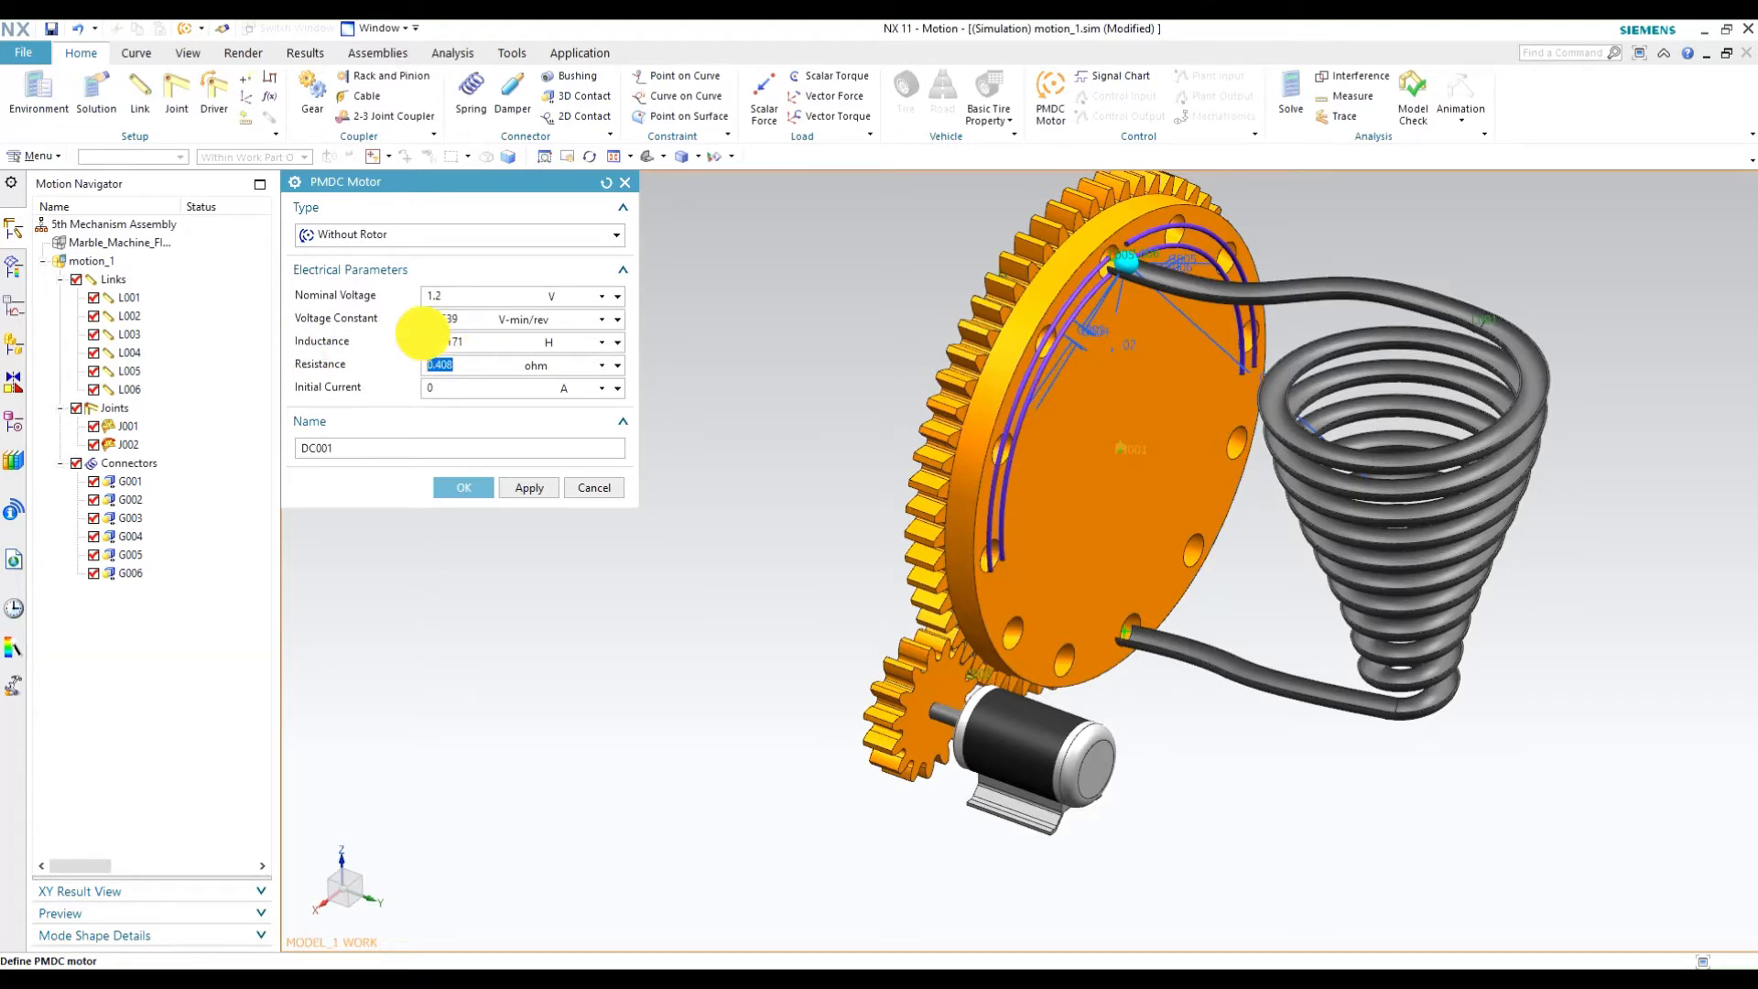
drag(465, 343, 428, 340)
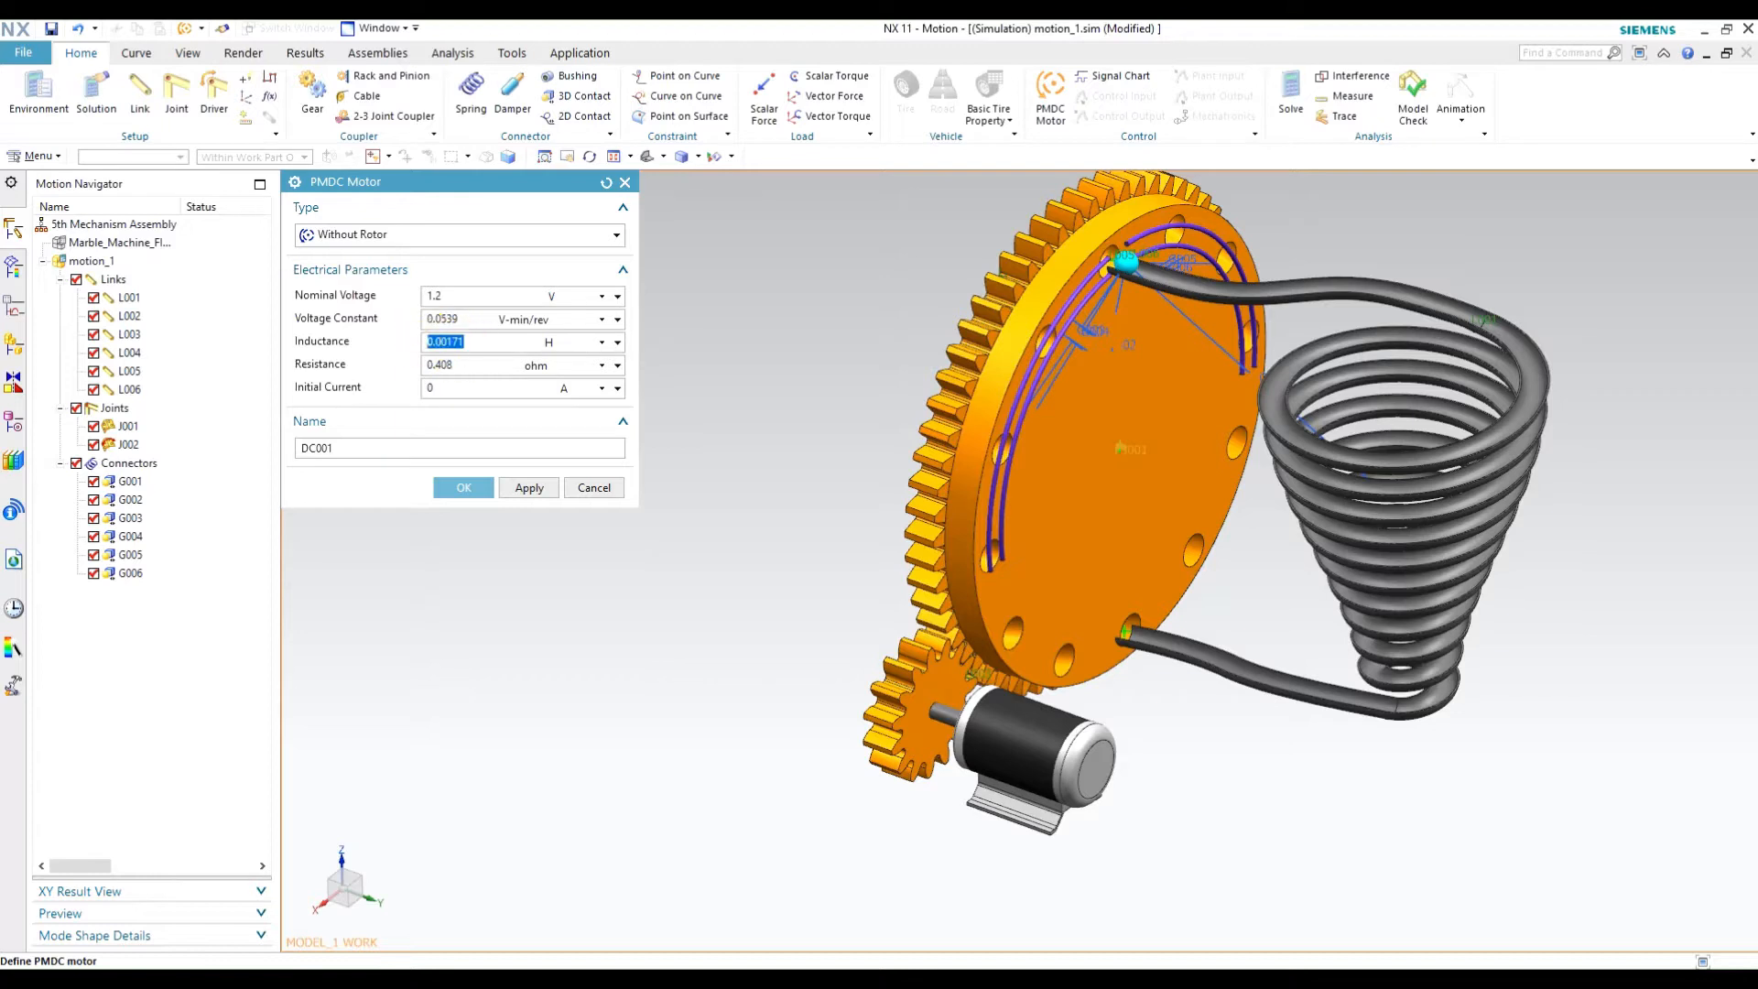
click(424, 337)
click(450, 342)
click(458, 487)
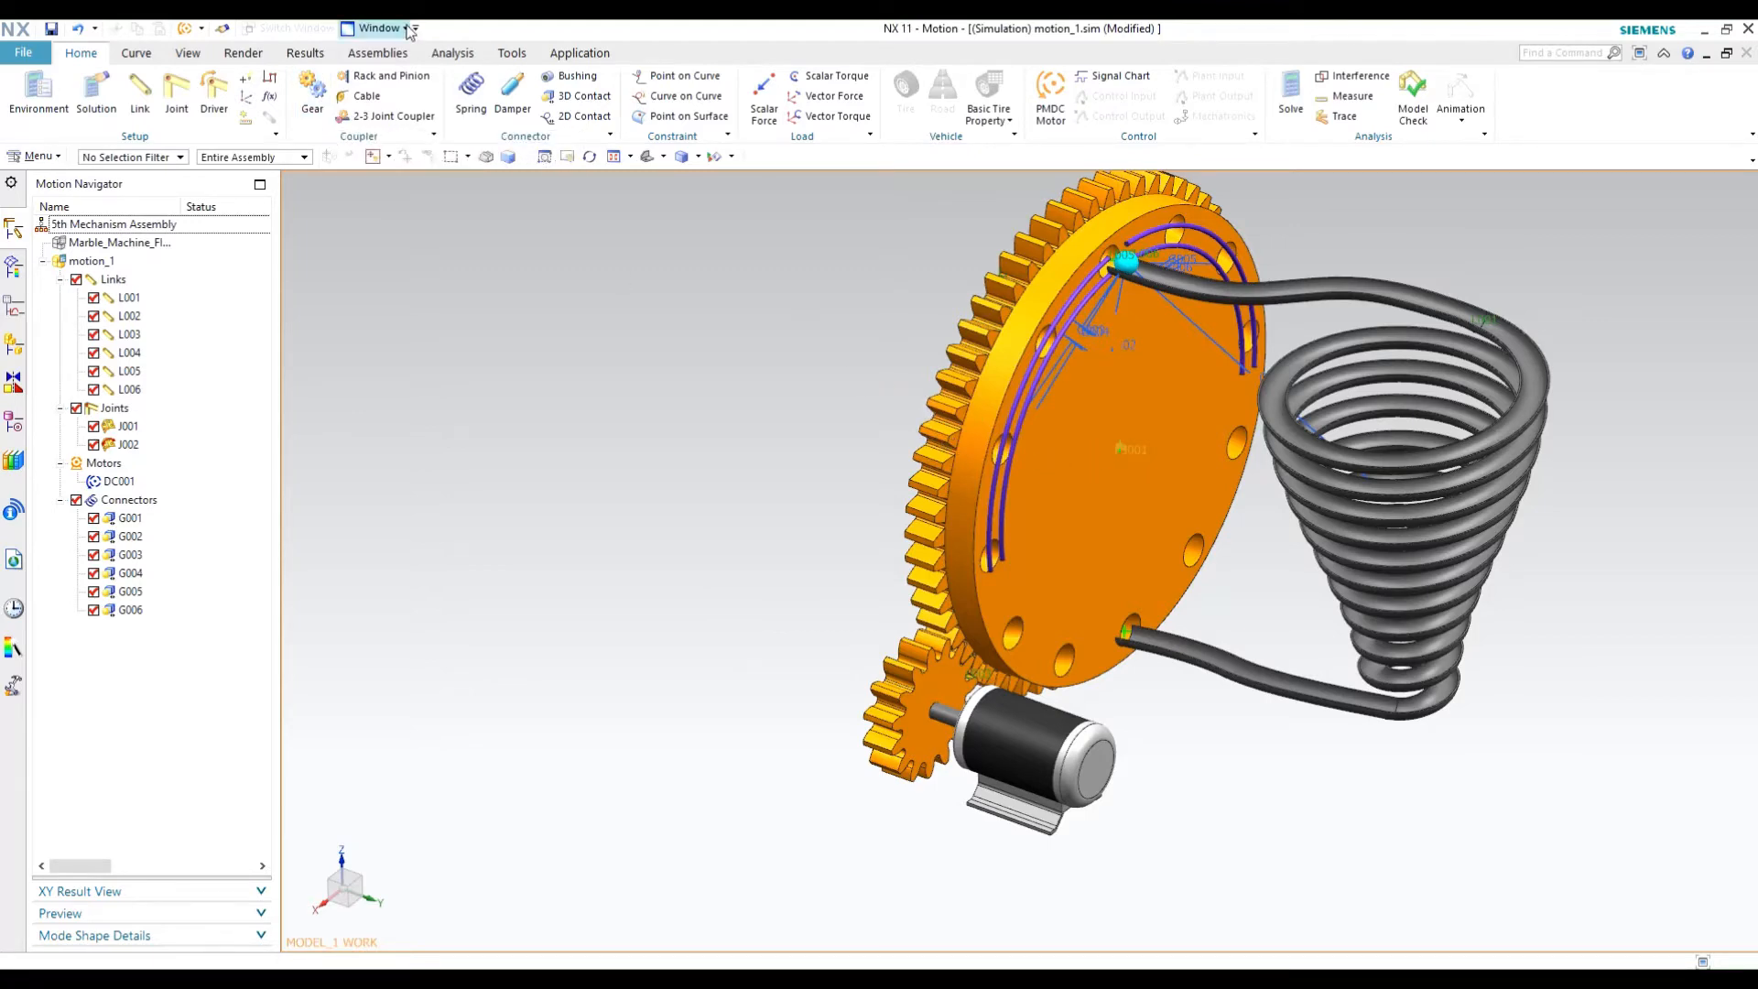
Examine the gear mesh between the large gear and the pinion on the motor shaft.
scroll(1089, 421, up, 3)
scroll(875, 774, up, 3)
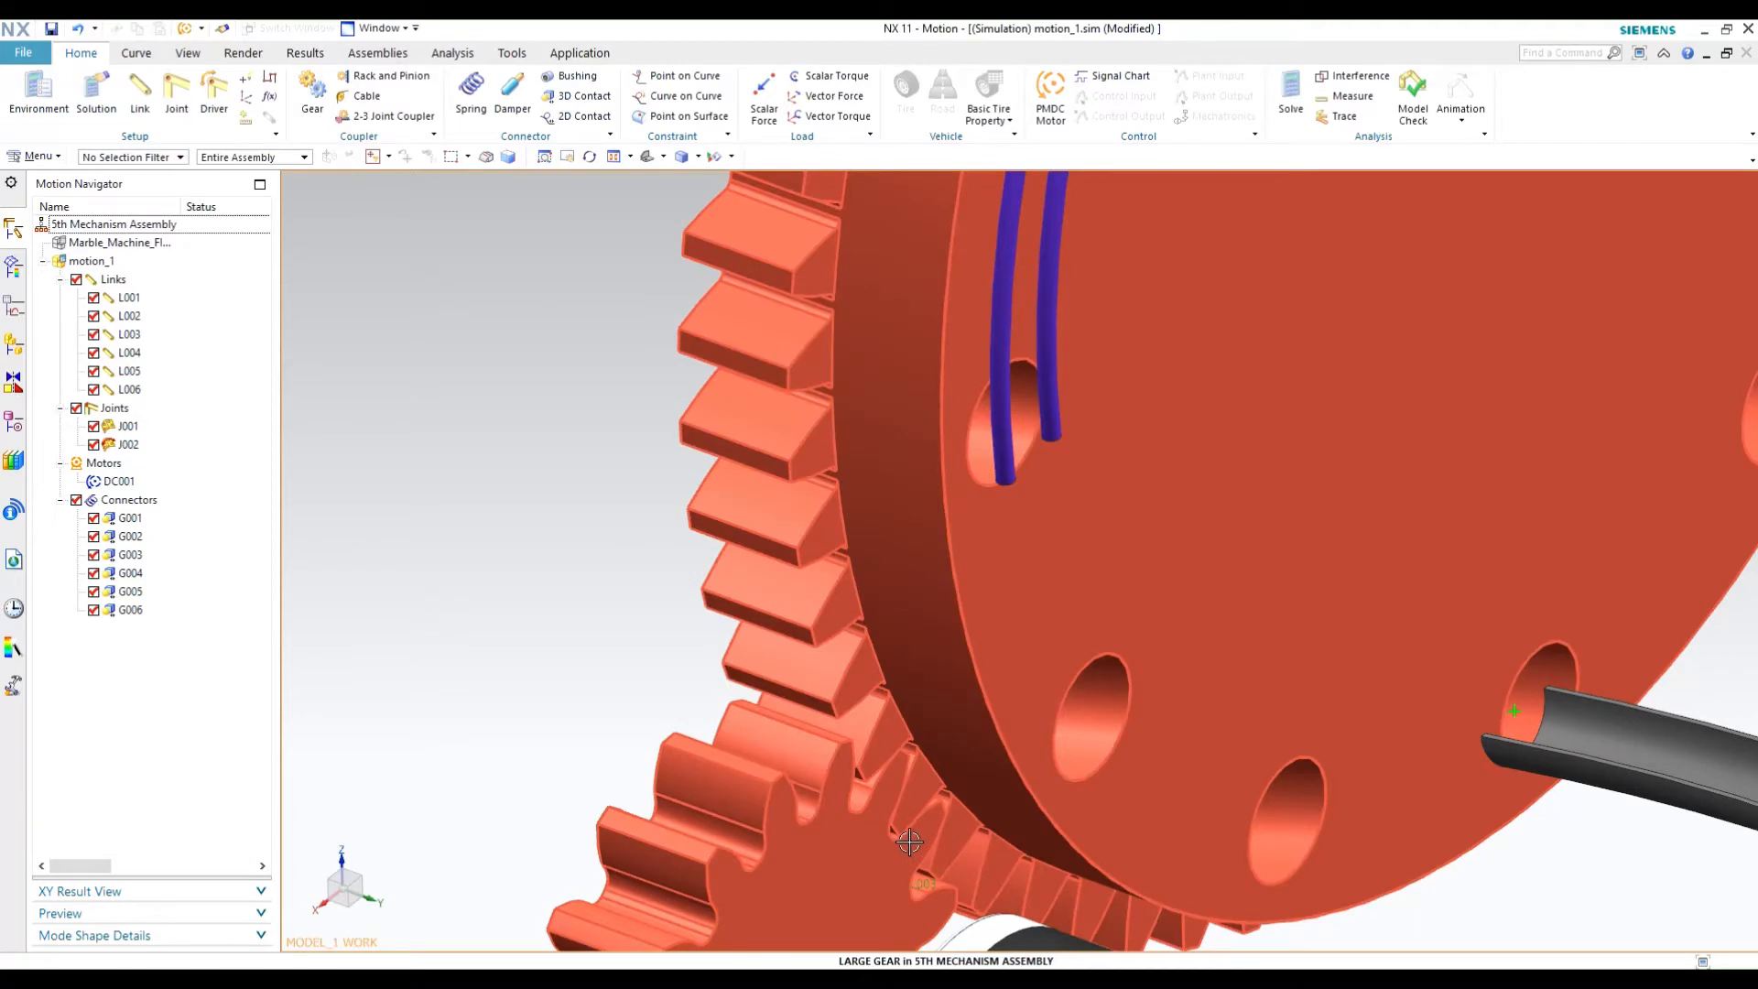
scroll(909, 795, down, 5)
middle_drag(904, 789, 659, 479)
scroll(916, 664, up, 3)
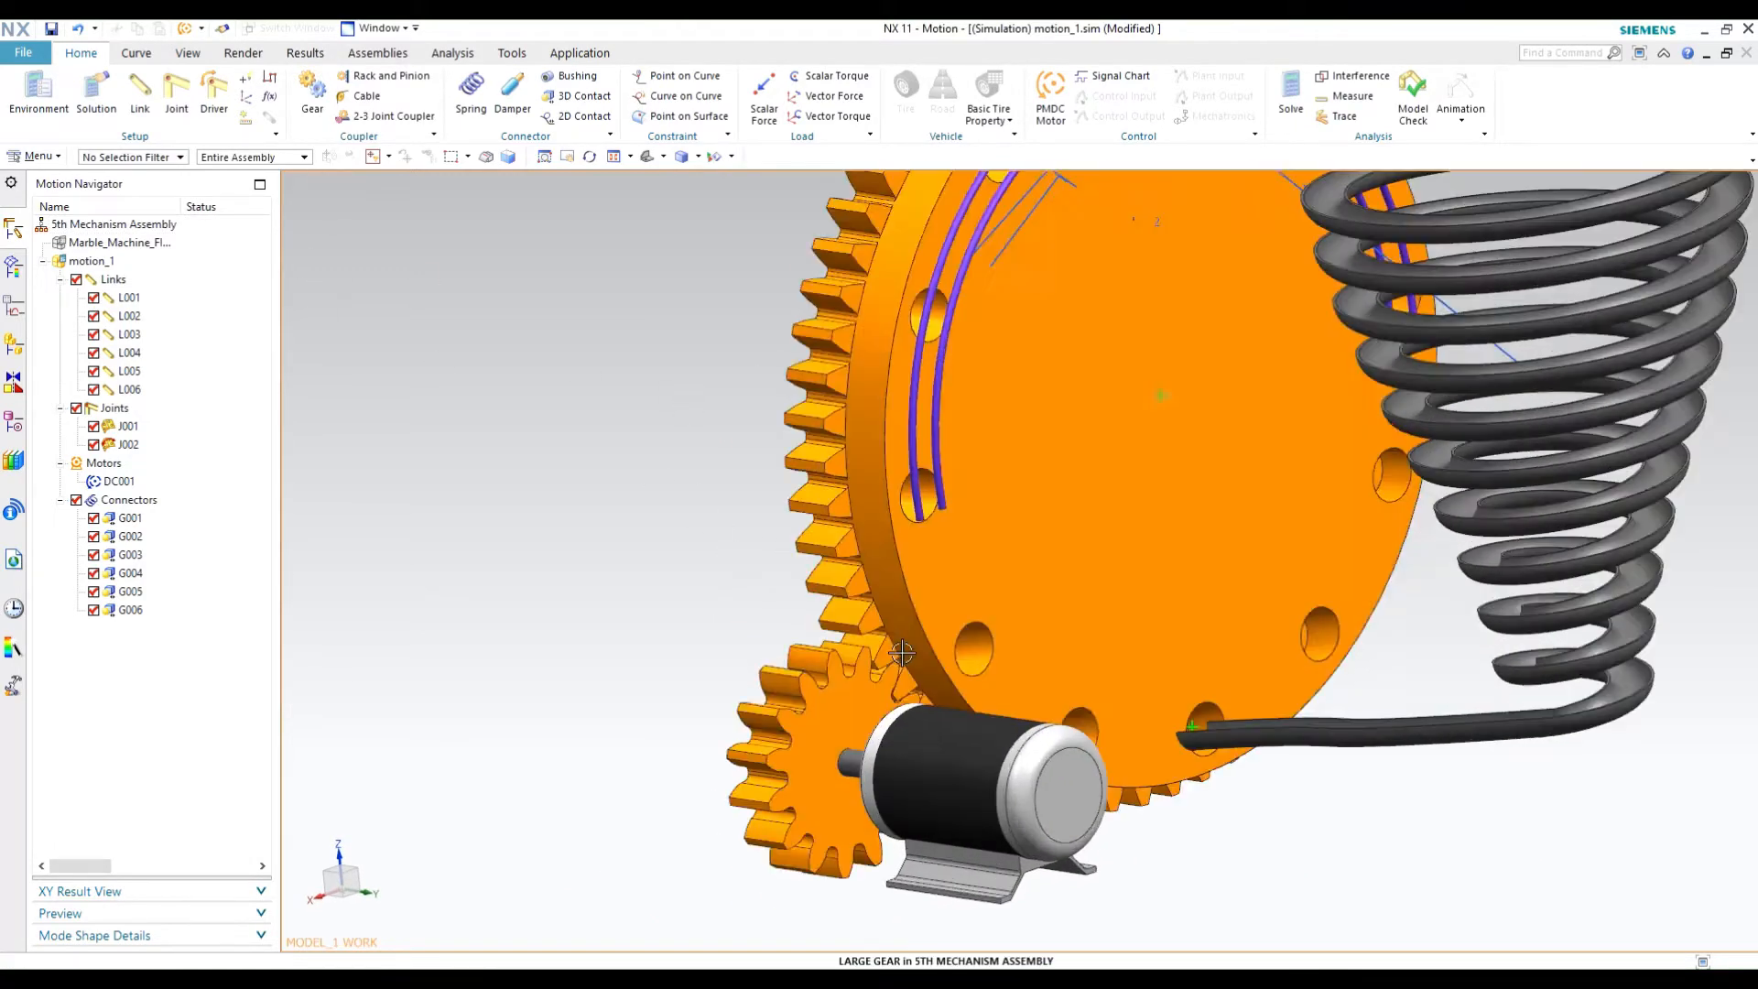
scroll(947, 570, down, 5)
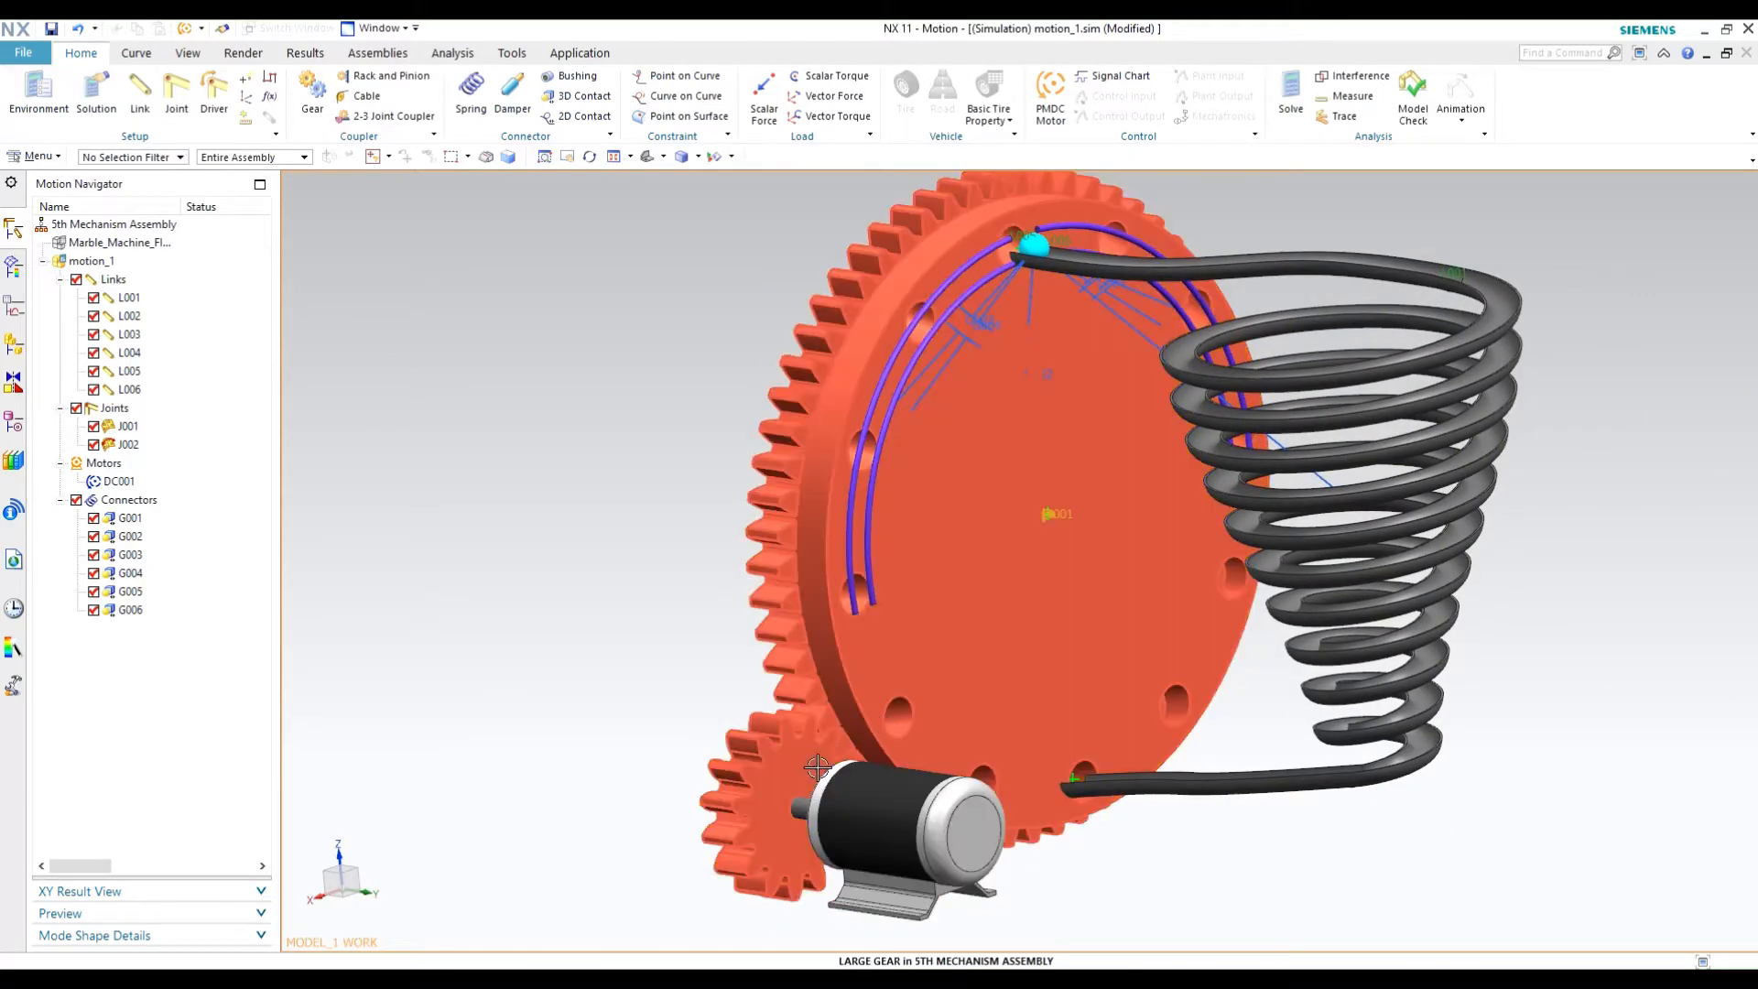
shift+middle_drag(637, 690, 628, 659)
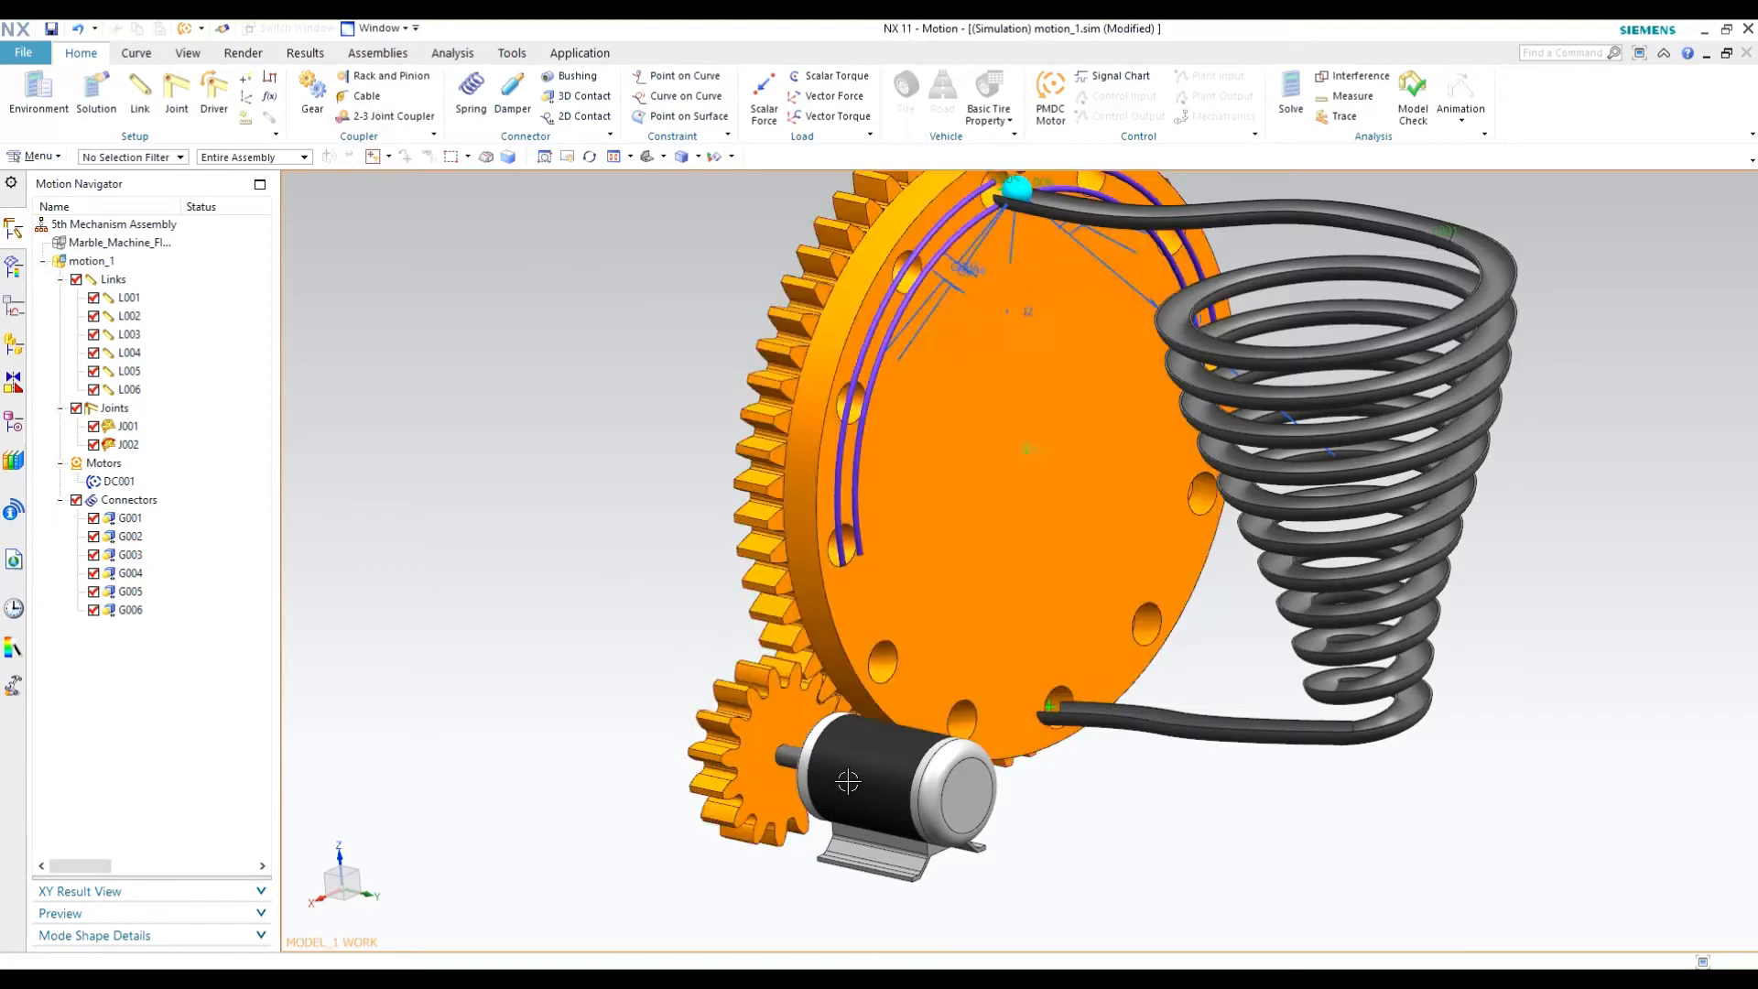
scroll(848, 781, up, 3)
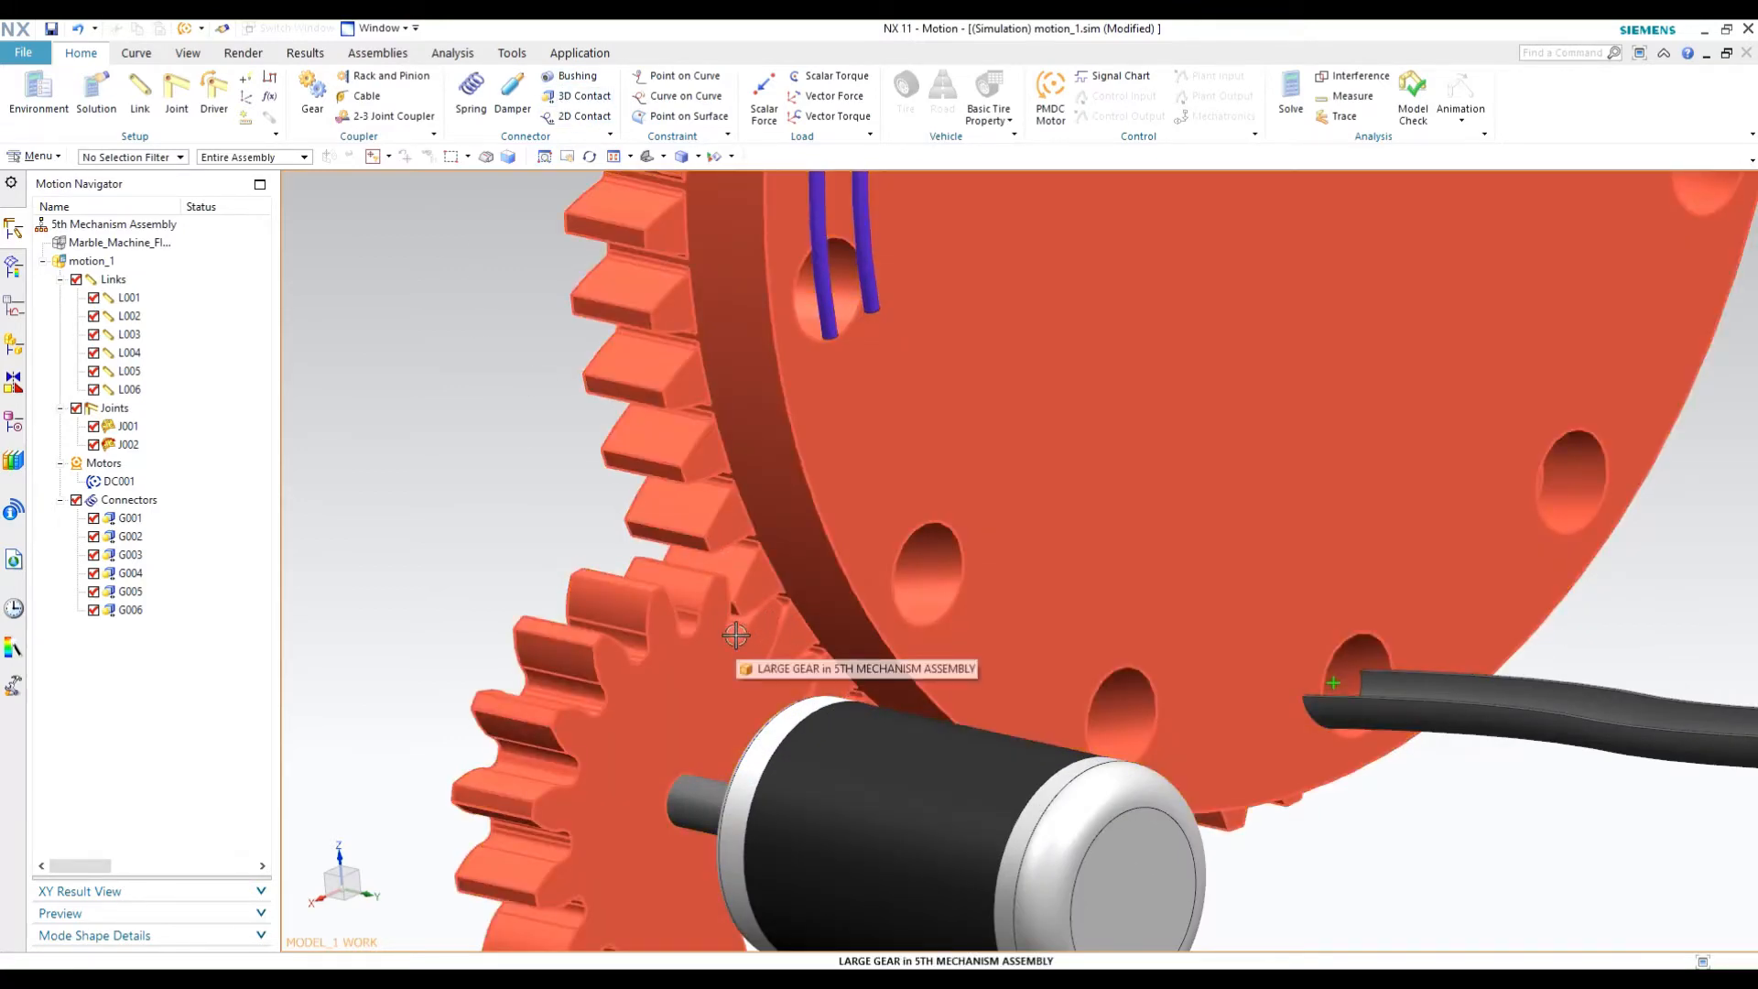
scroll(737, 637, down, 6)
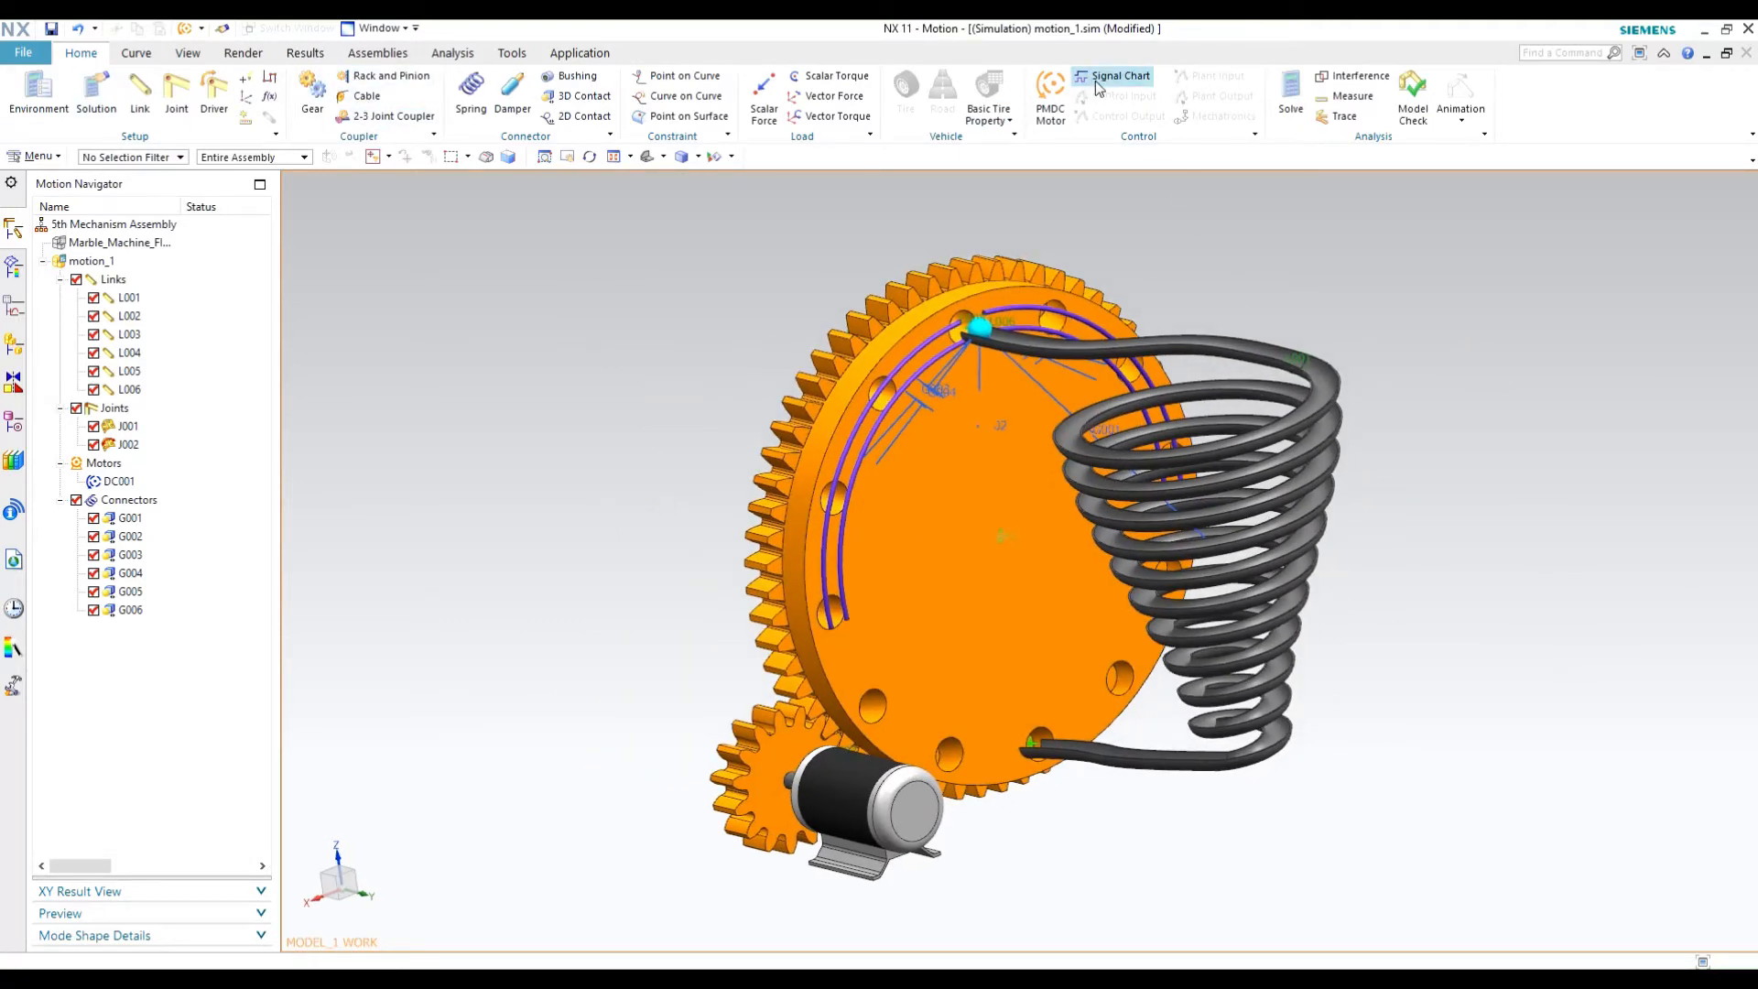
Set up a Closed Loop signal chart with an initial signal value of 1 and add its first event.
click(1096, 80)
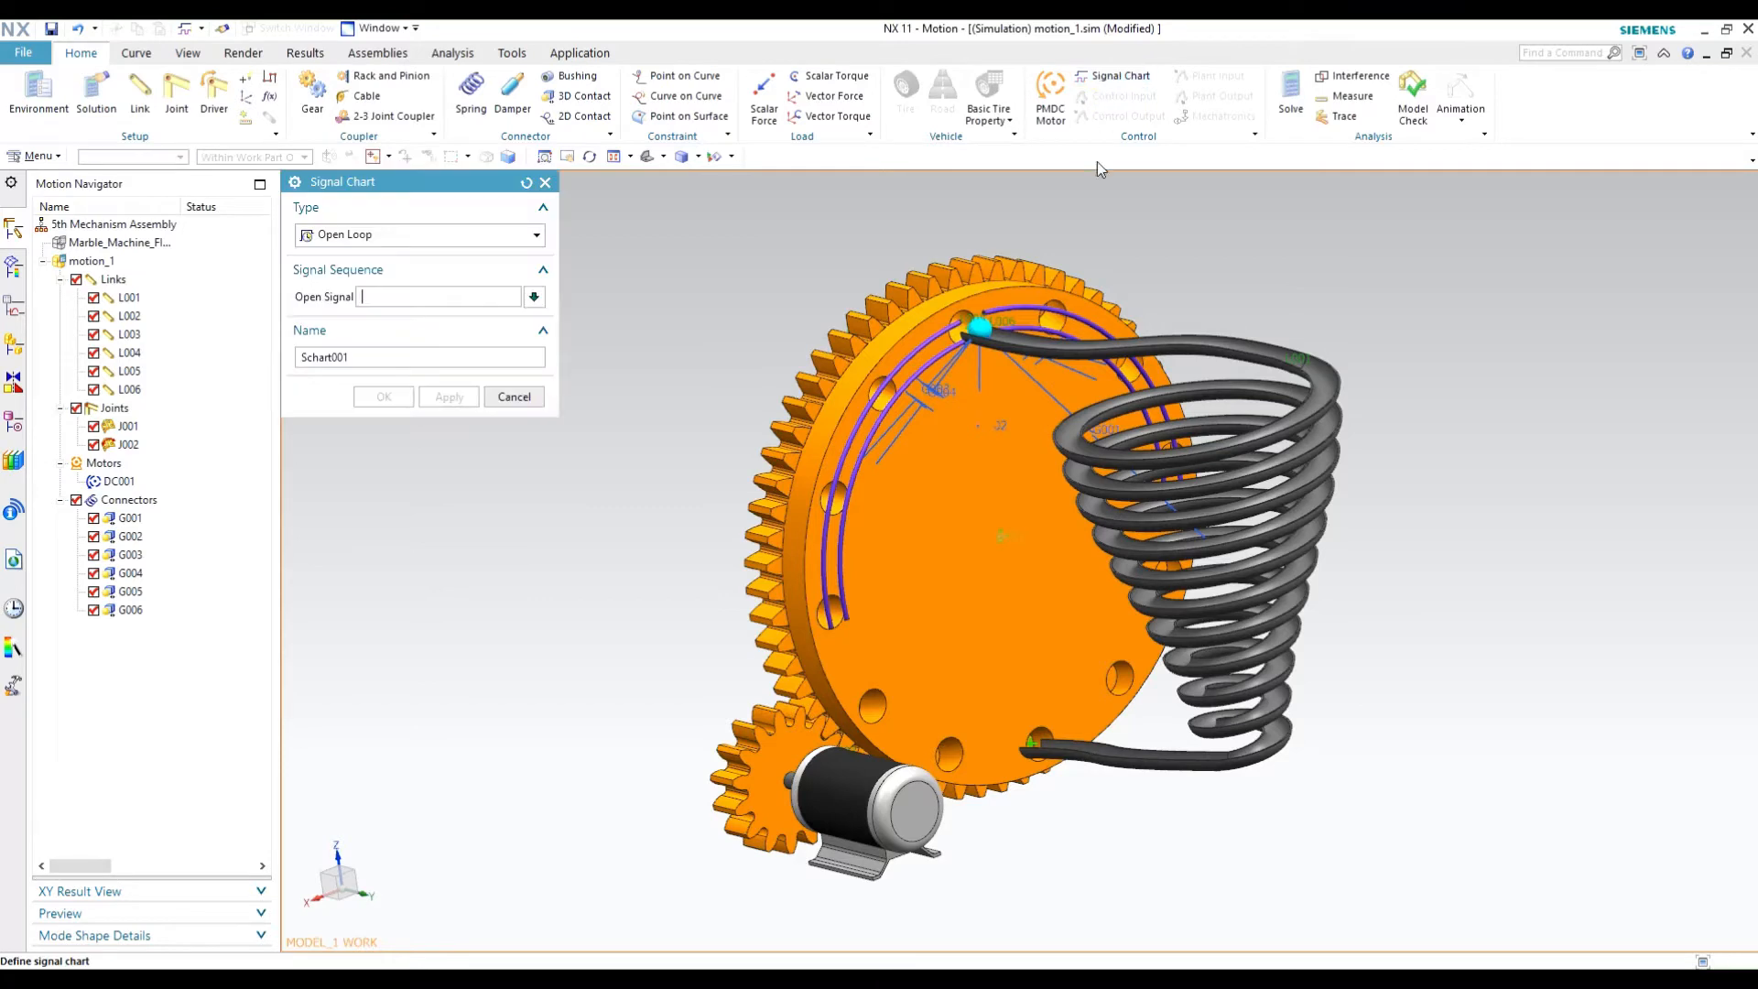
click(357, 237)
click(357, 271)
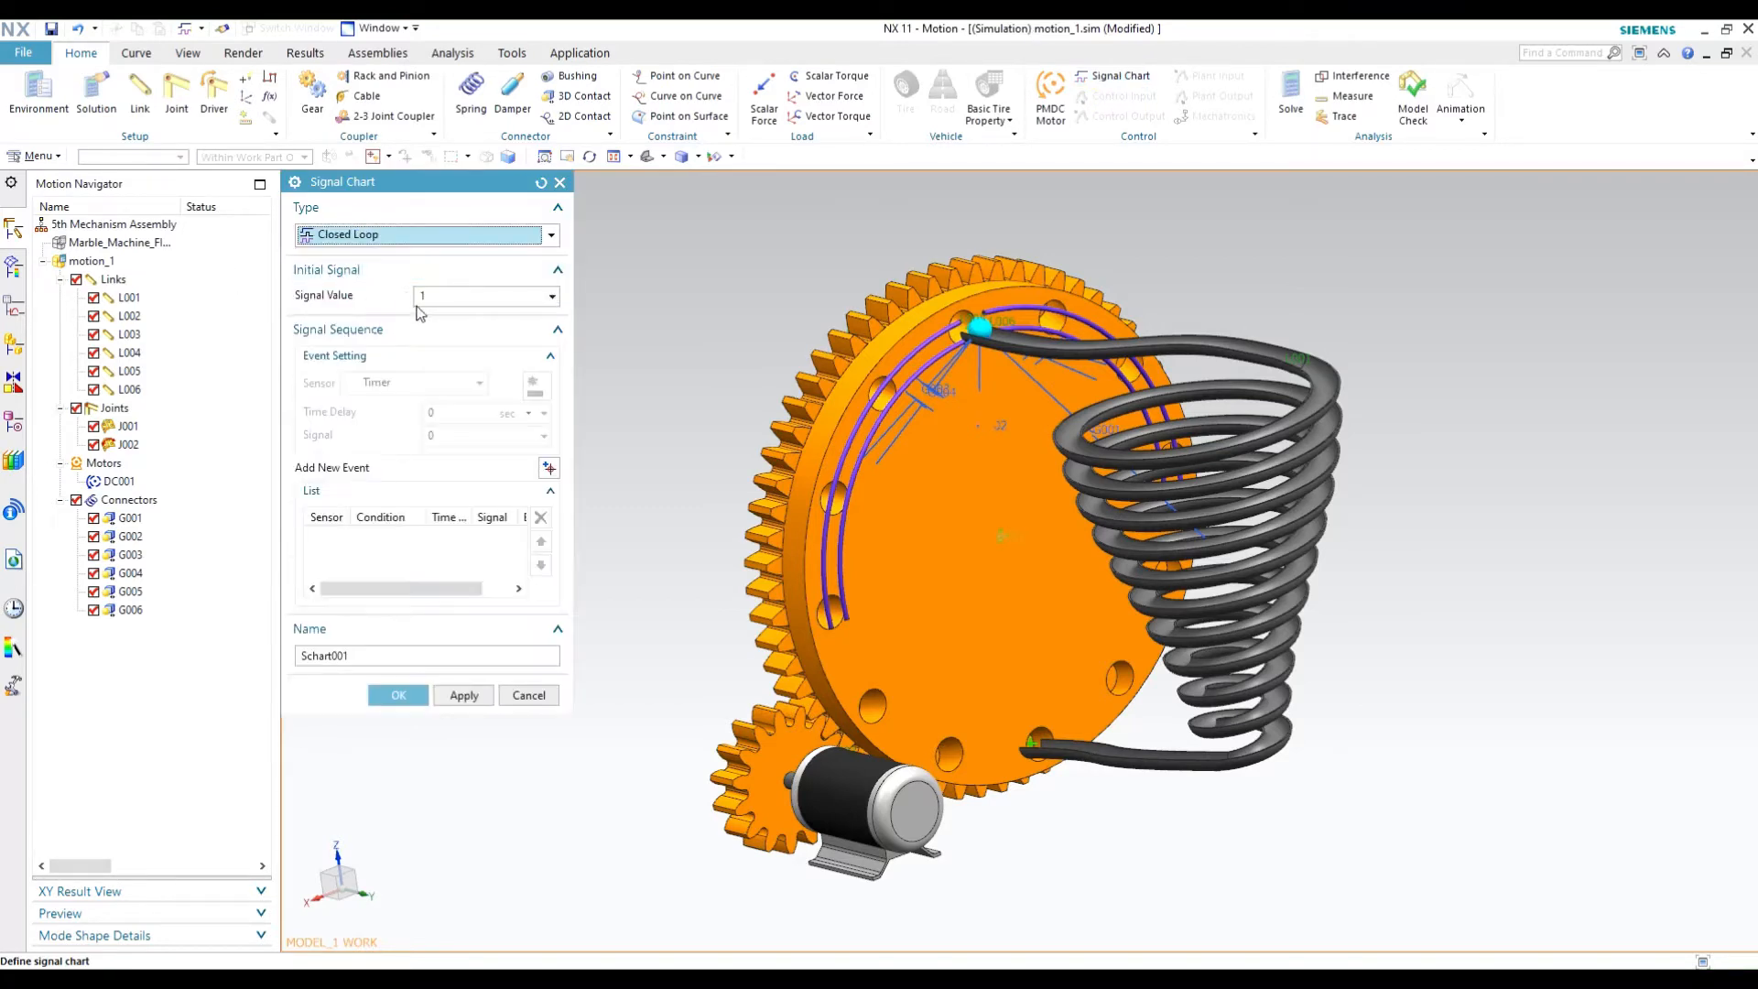
click(452, 292)
double_click(451, 291)
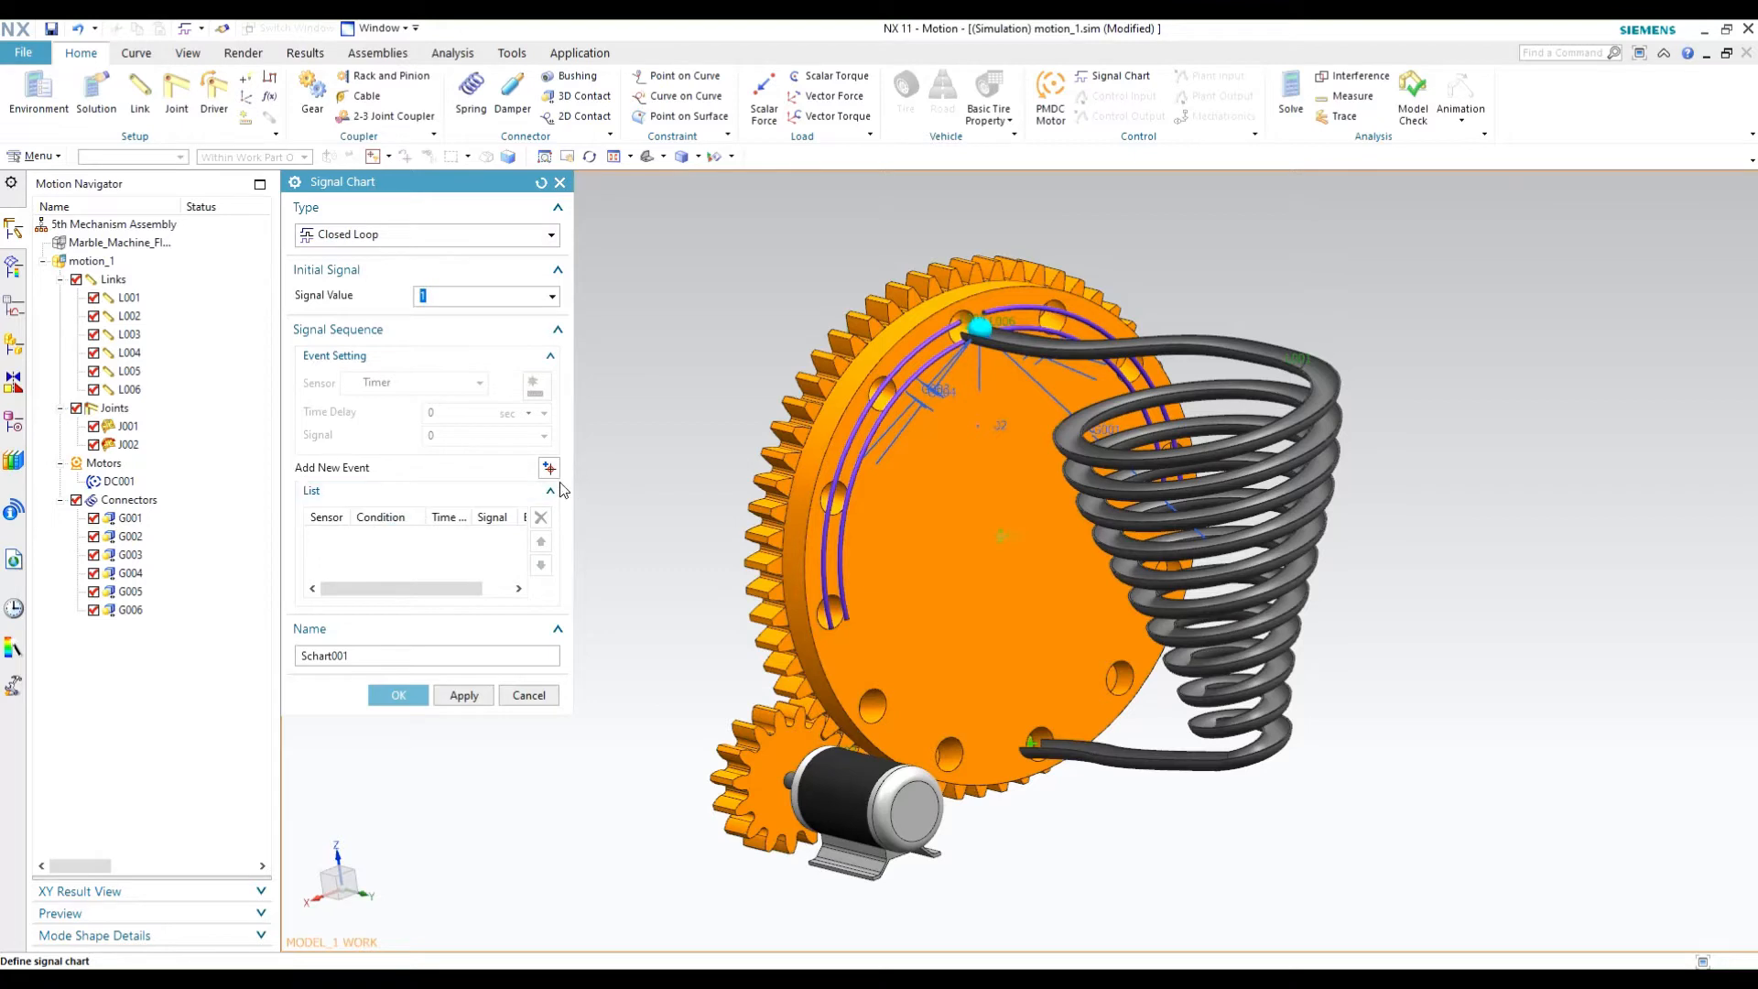
click(465, 472)
drag(447, 295, 137, 226)
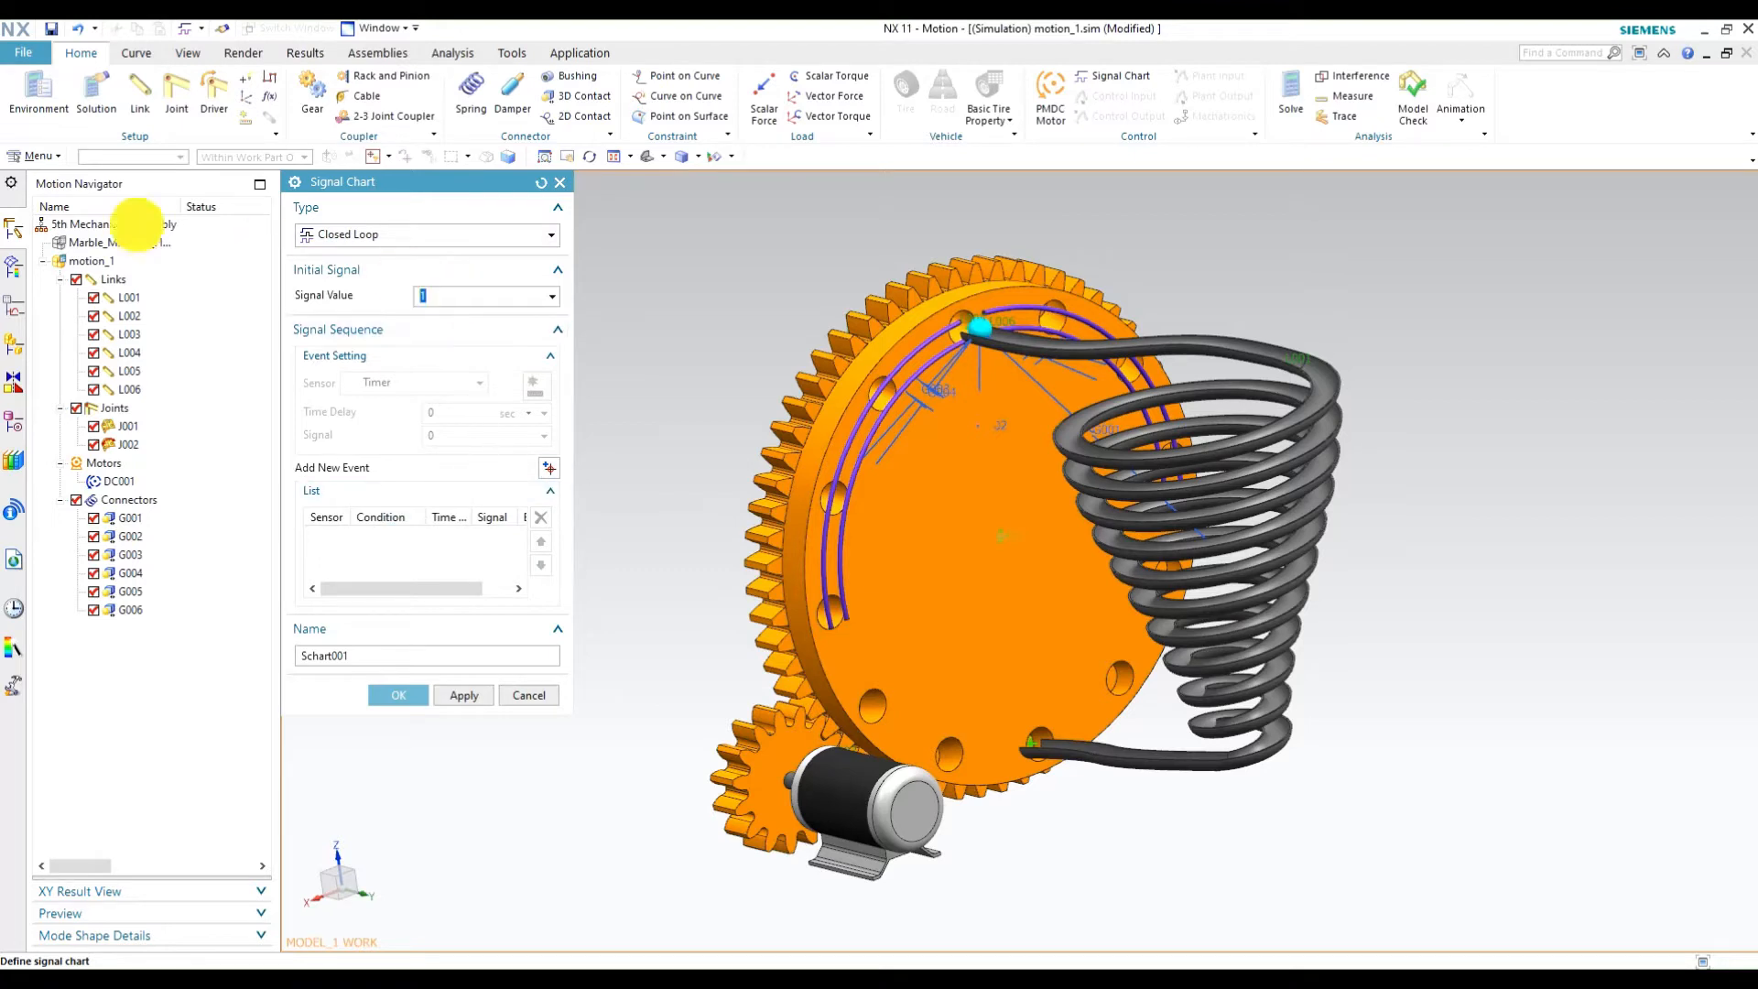
click(443, 292)
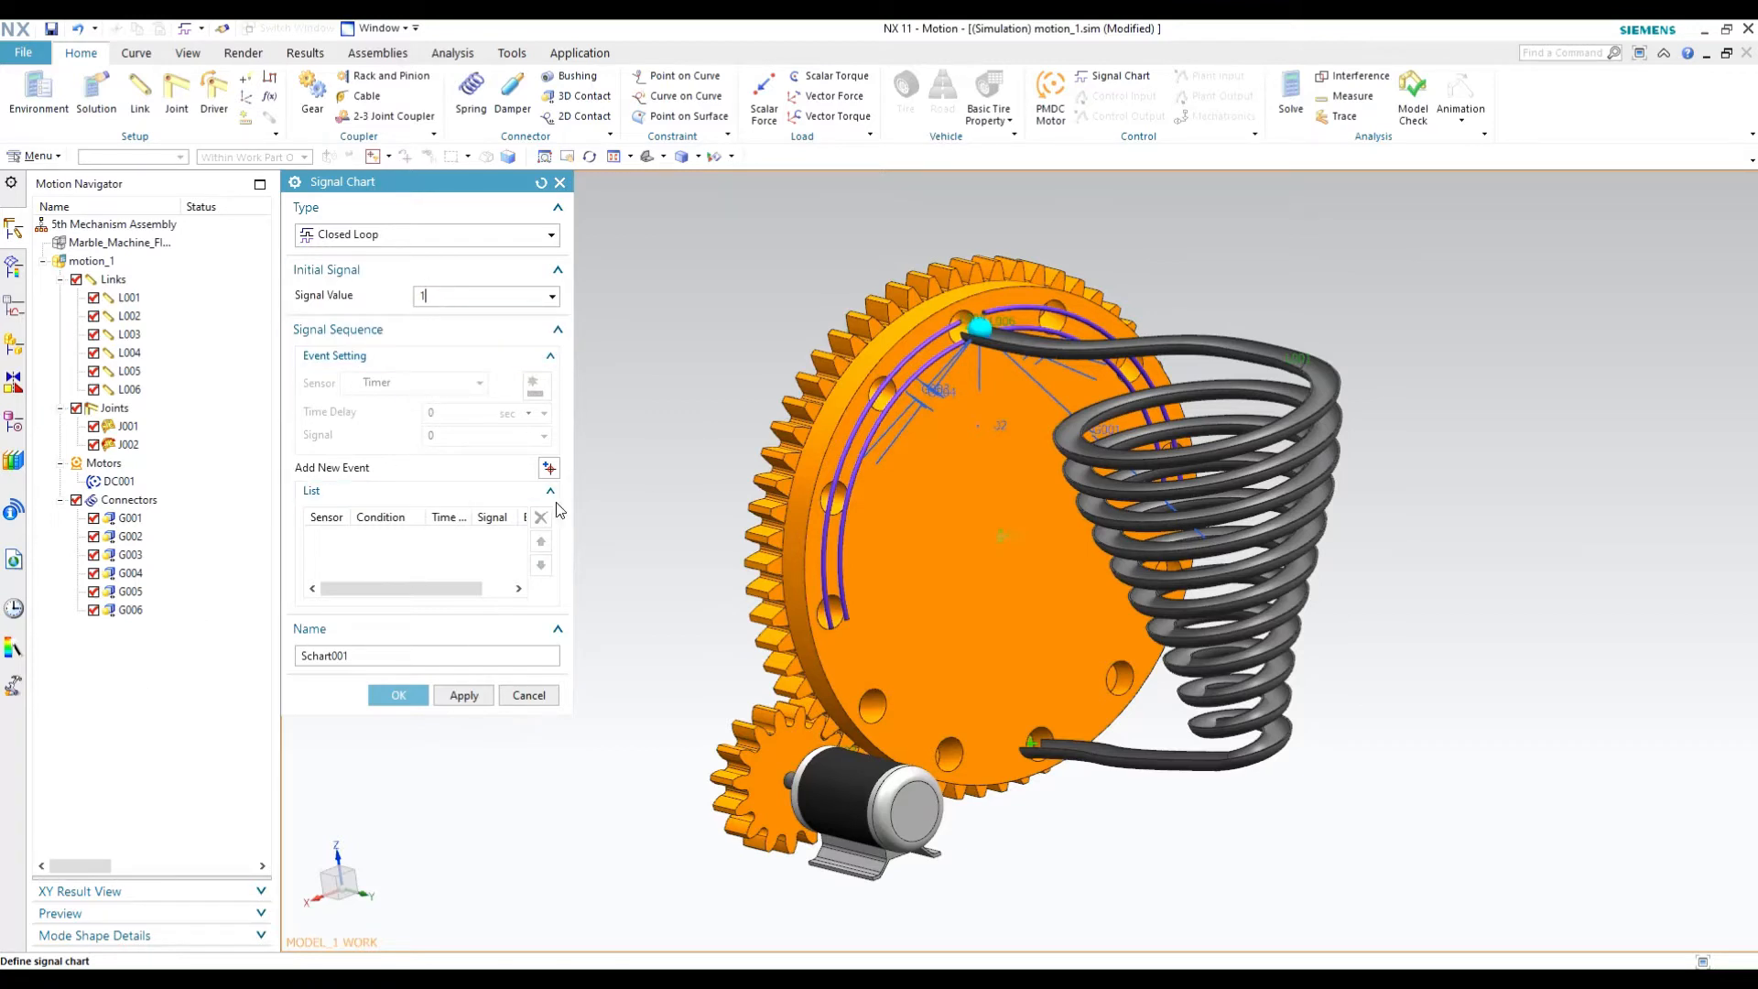
click(550, 468)
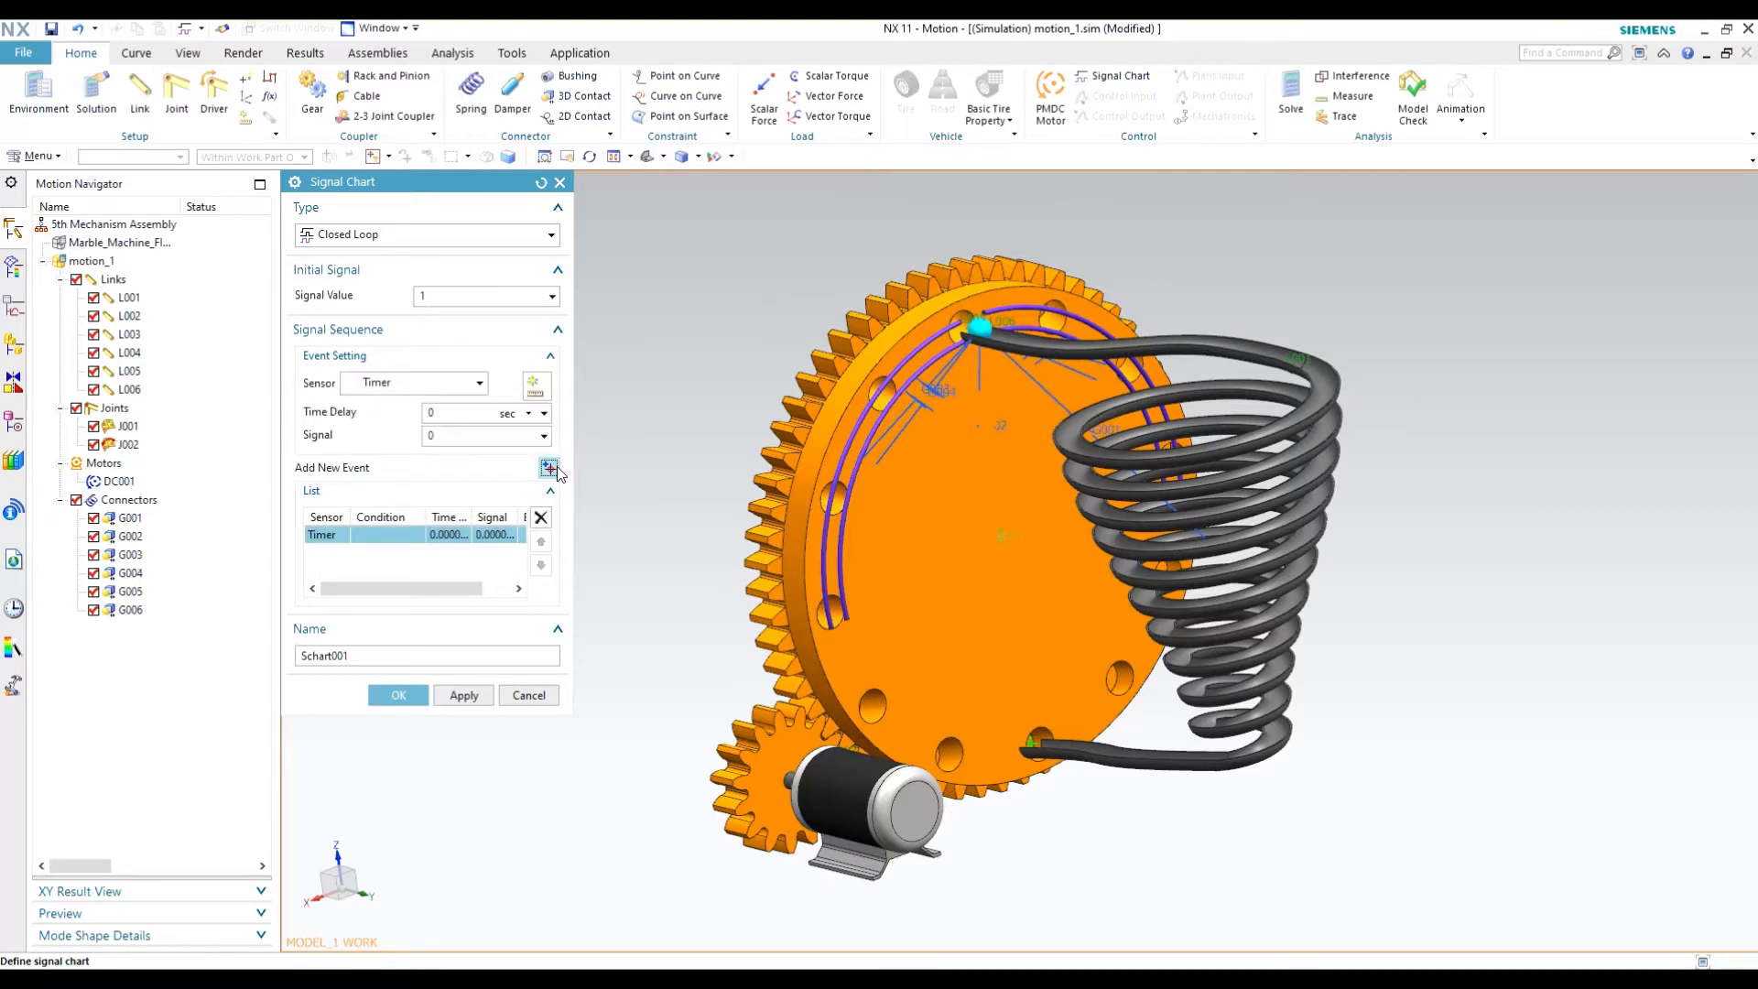
Try Absolute Time as the sensor of the first signal event and switch back to Timer.
click(405, 385)
click(416, 390)
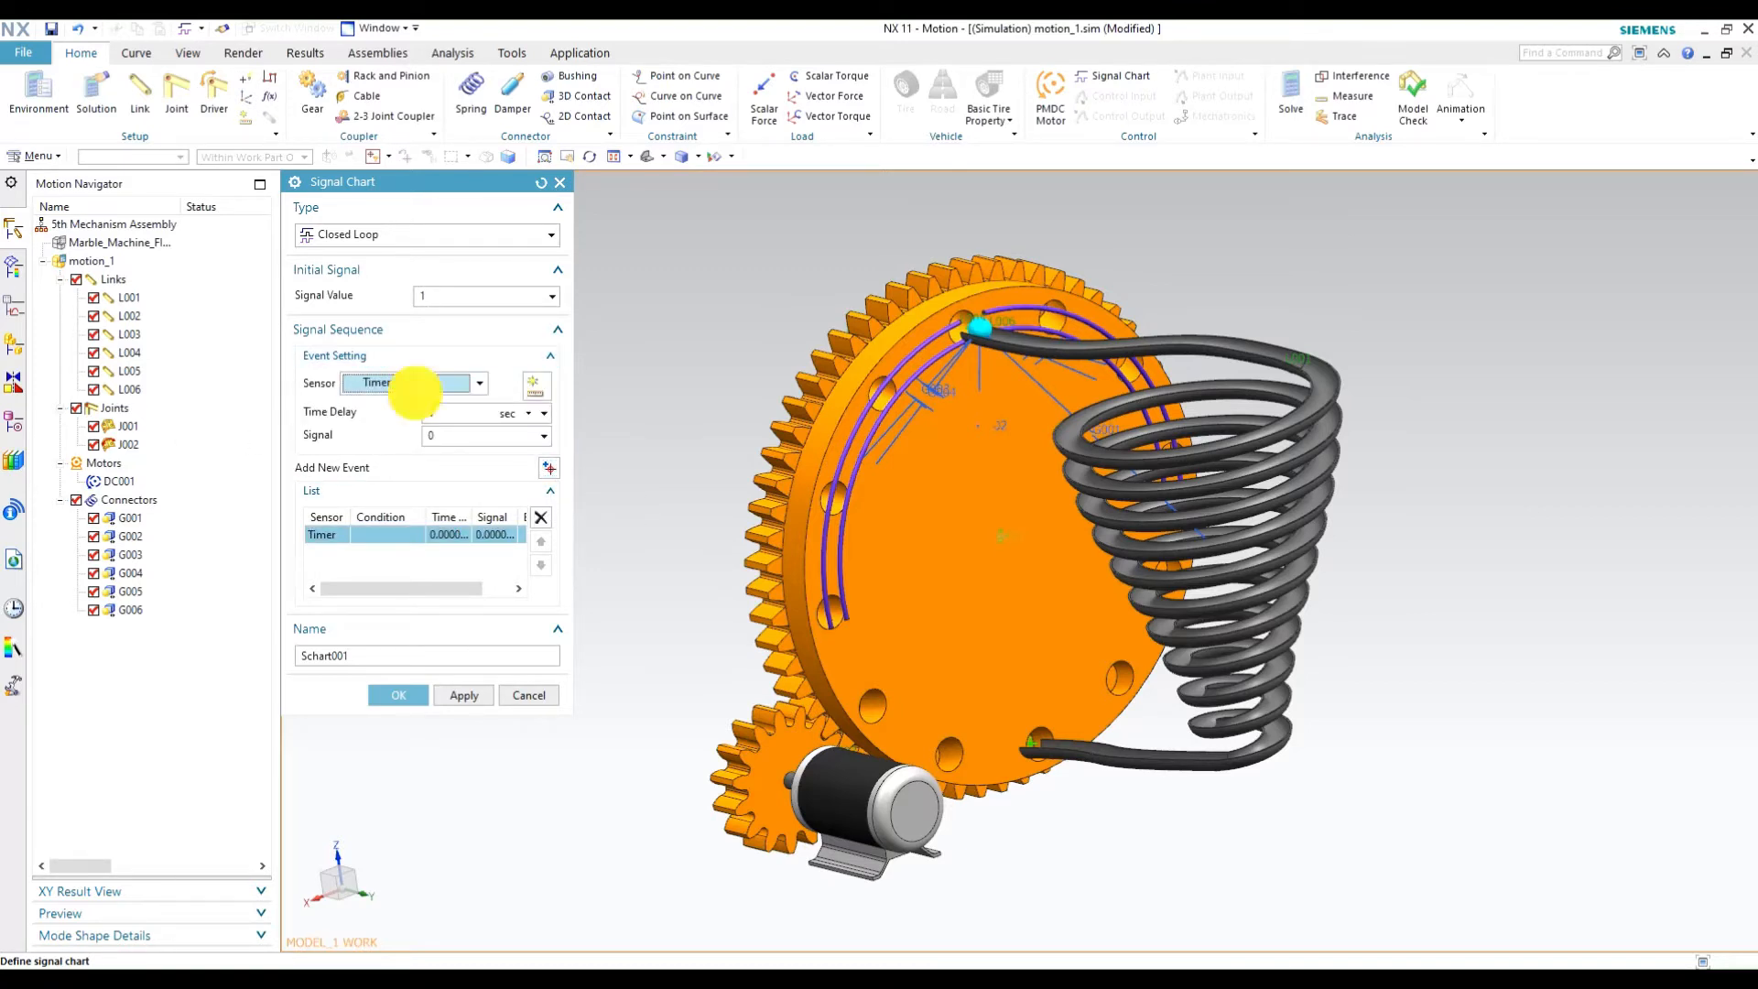
click(417, 384)
click(403, 423)
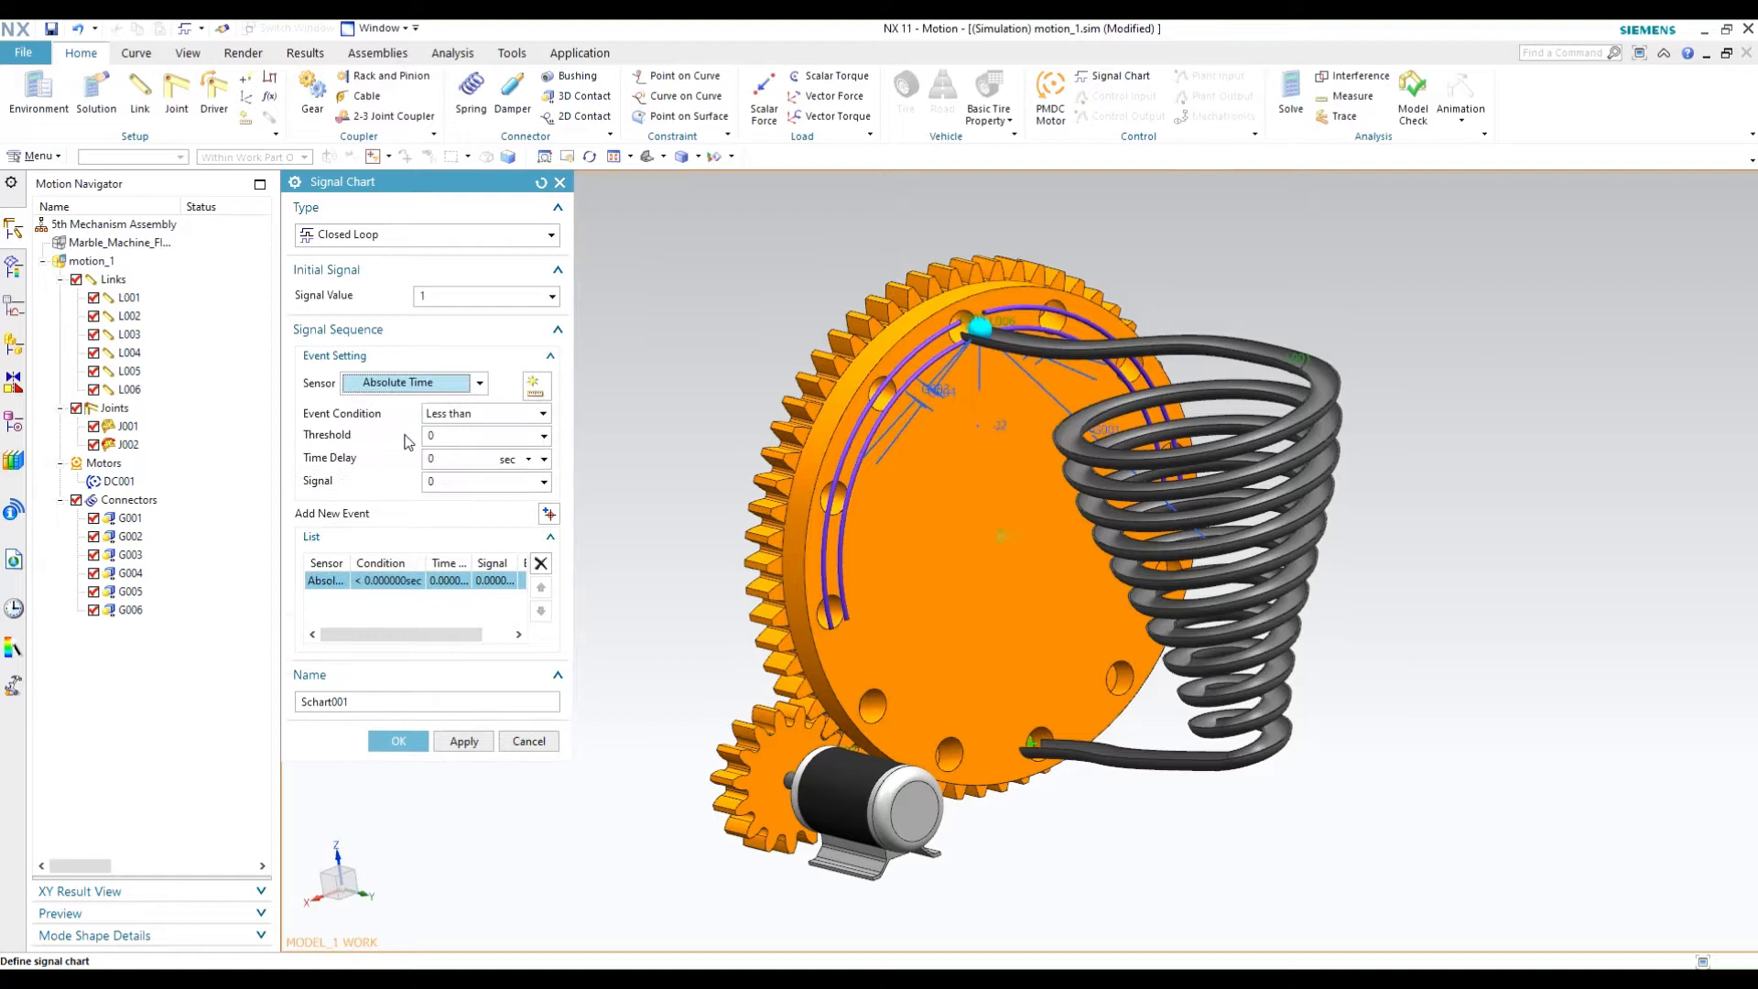
click(395, 385)
click(385, 404)
click(397, 381)
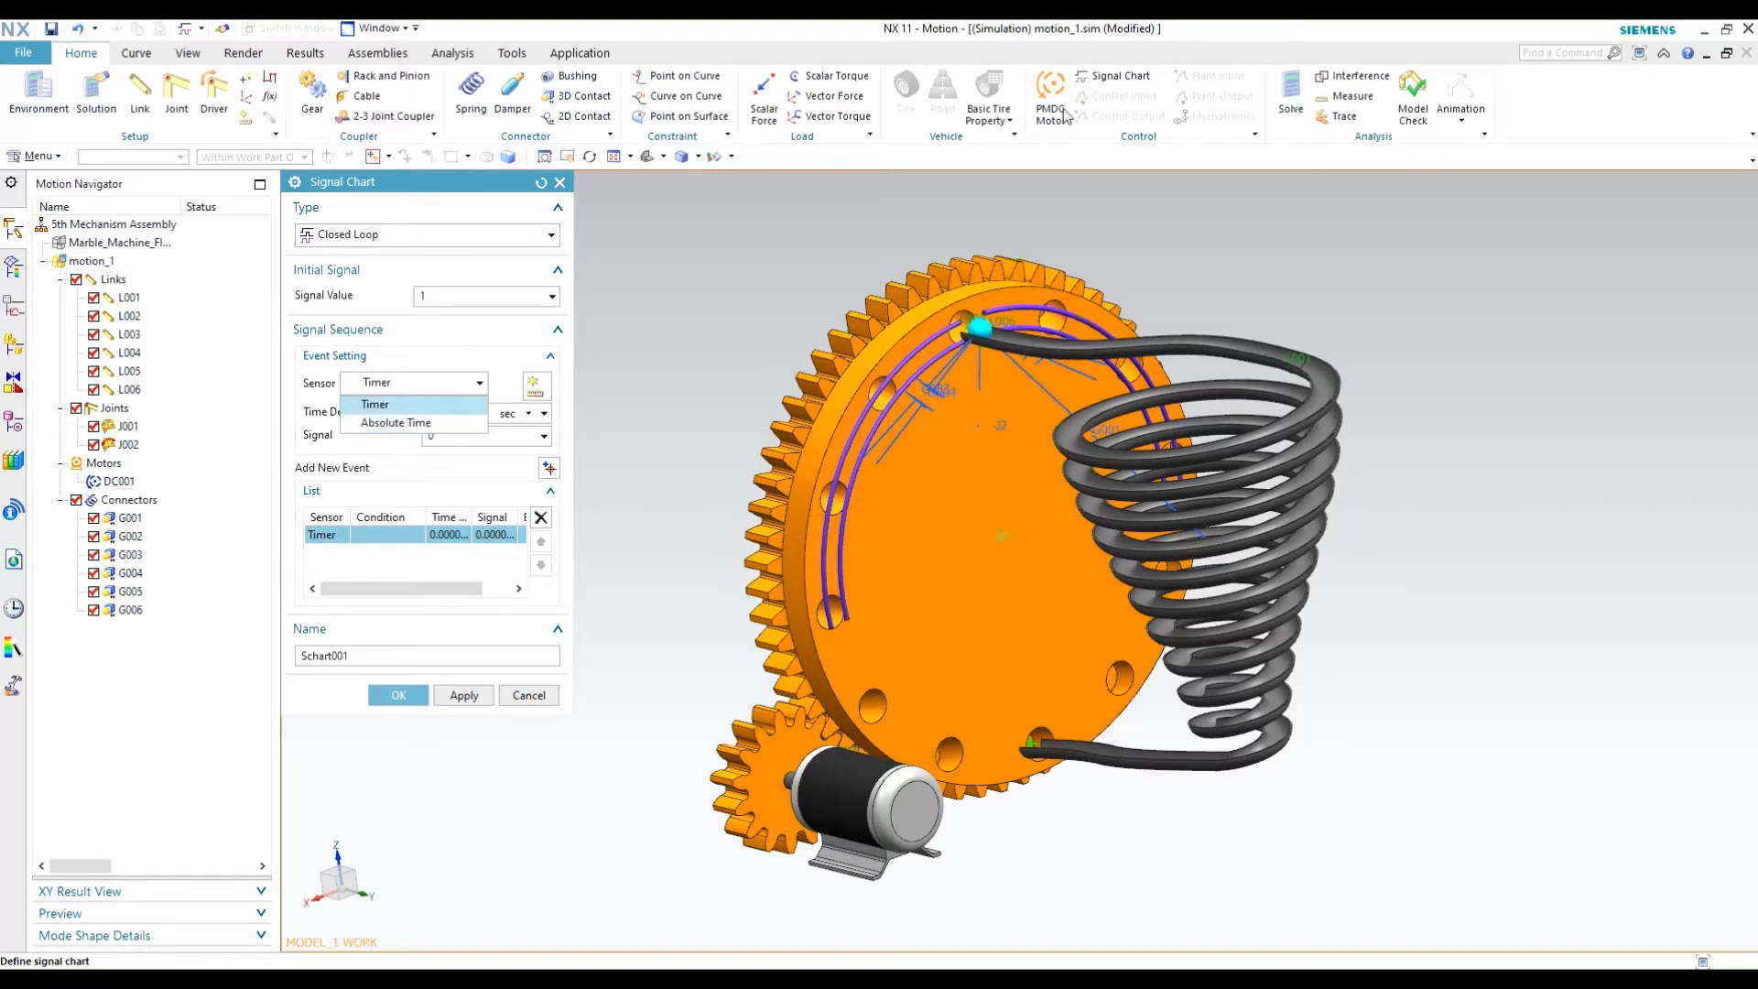
click(421, 405)
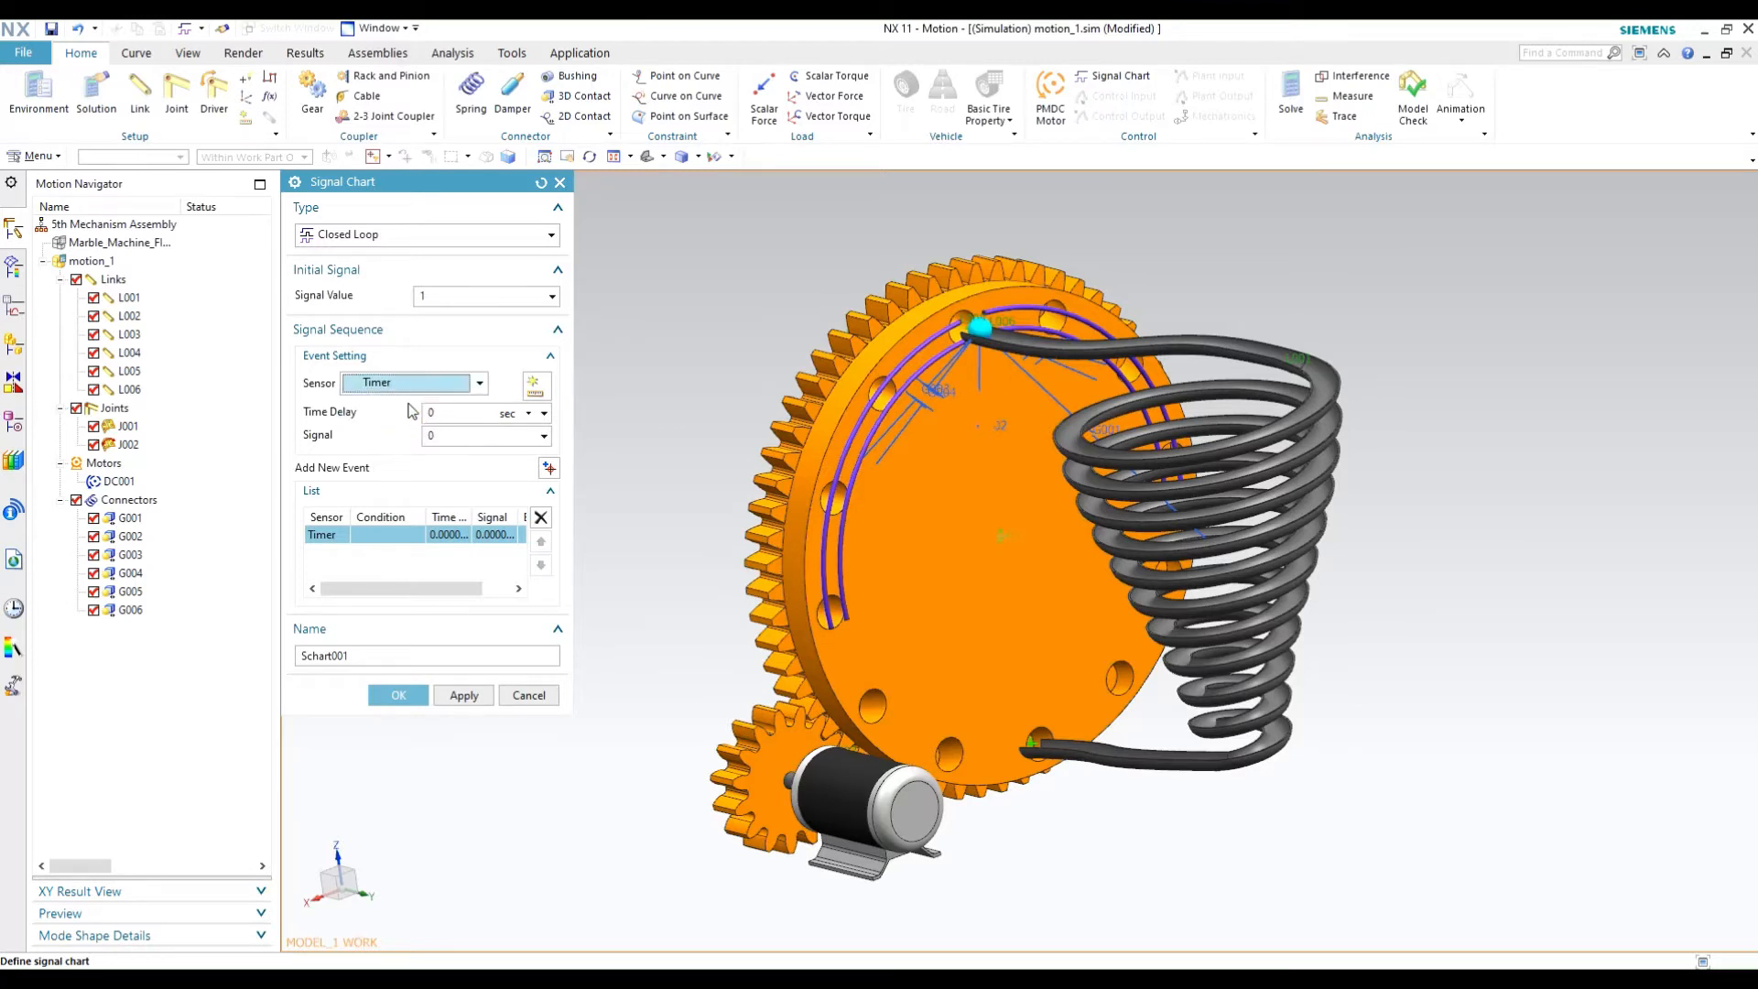
Set the first timer event to an 11 s delay with signal -1, and add a second one with an 11 s delay and signal 1.
click(451, 409)
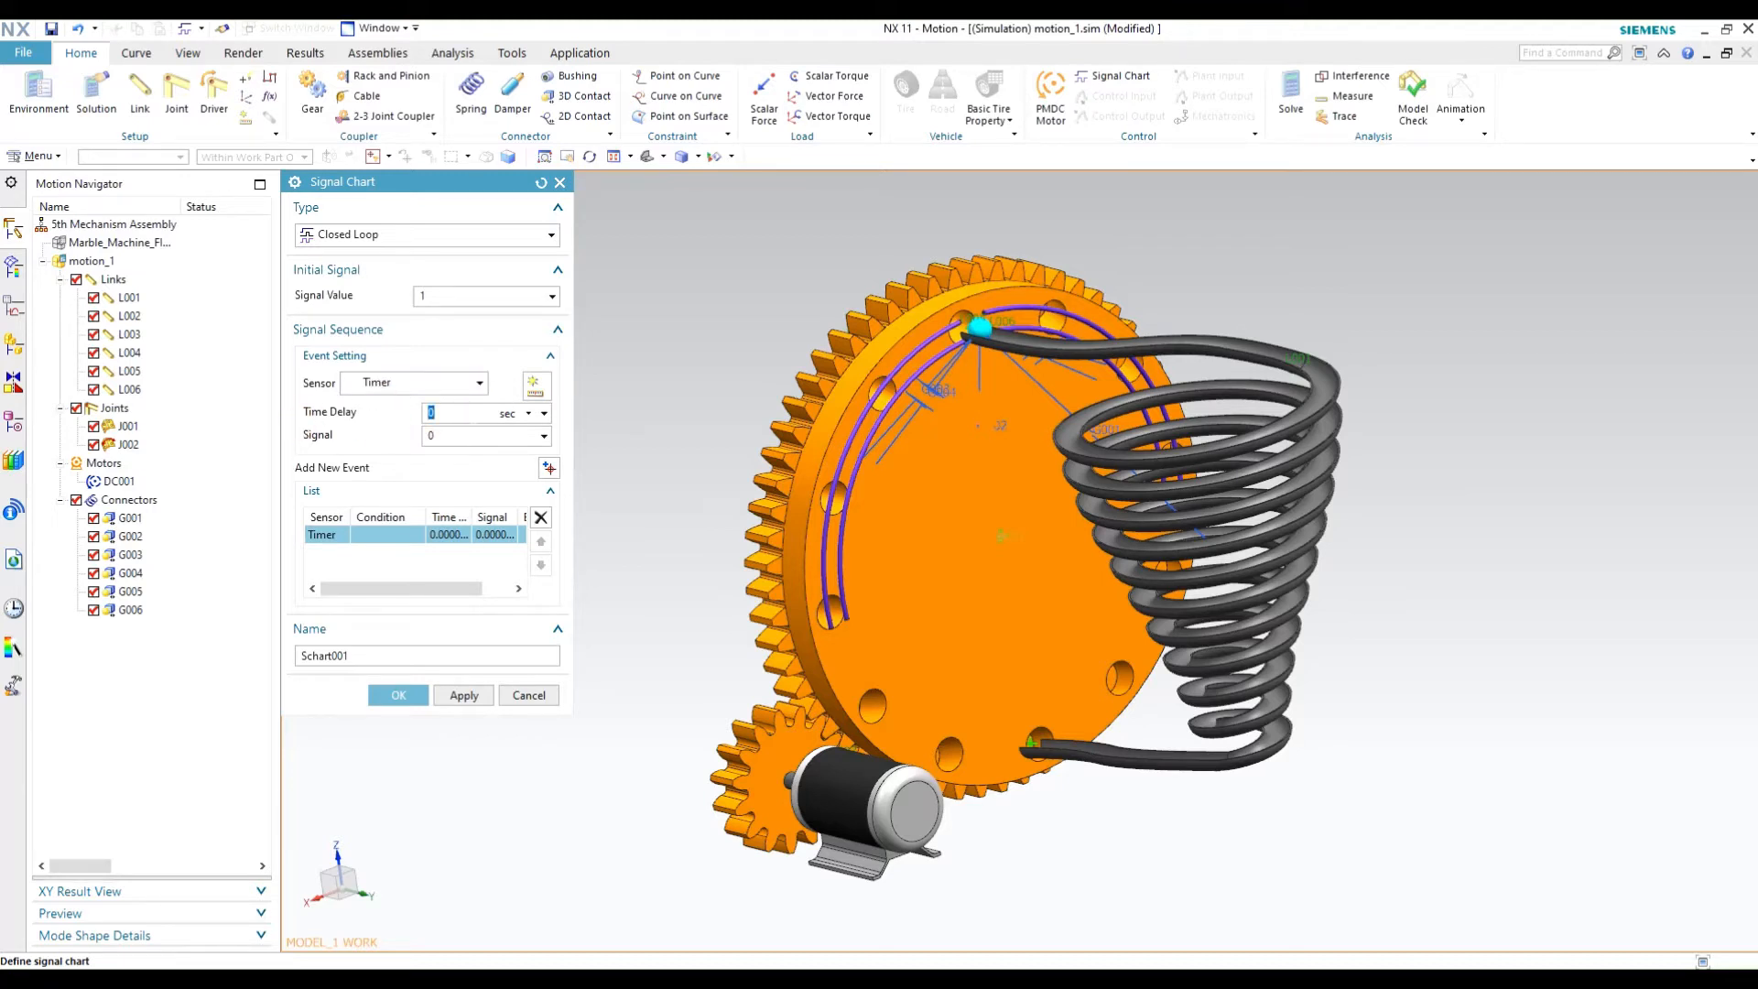
text(11)
click(451, 432)
text(-1)
click(549, 468)
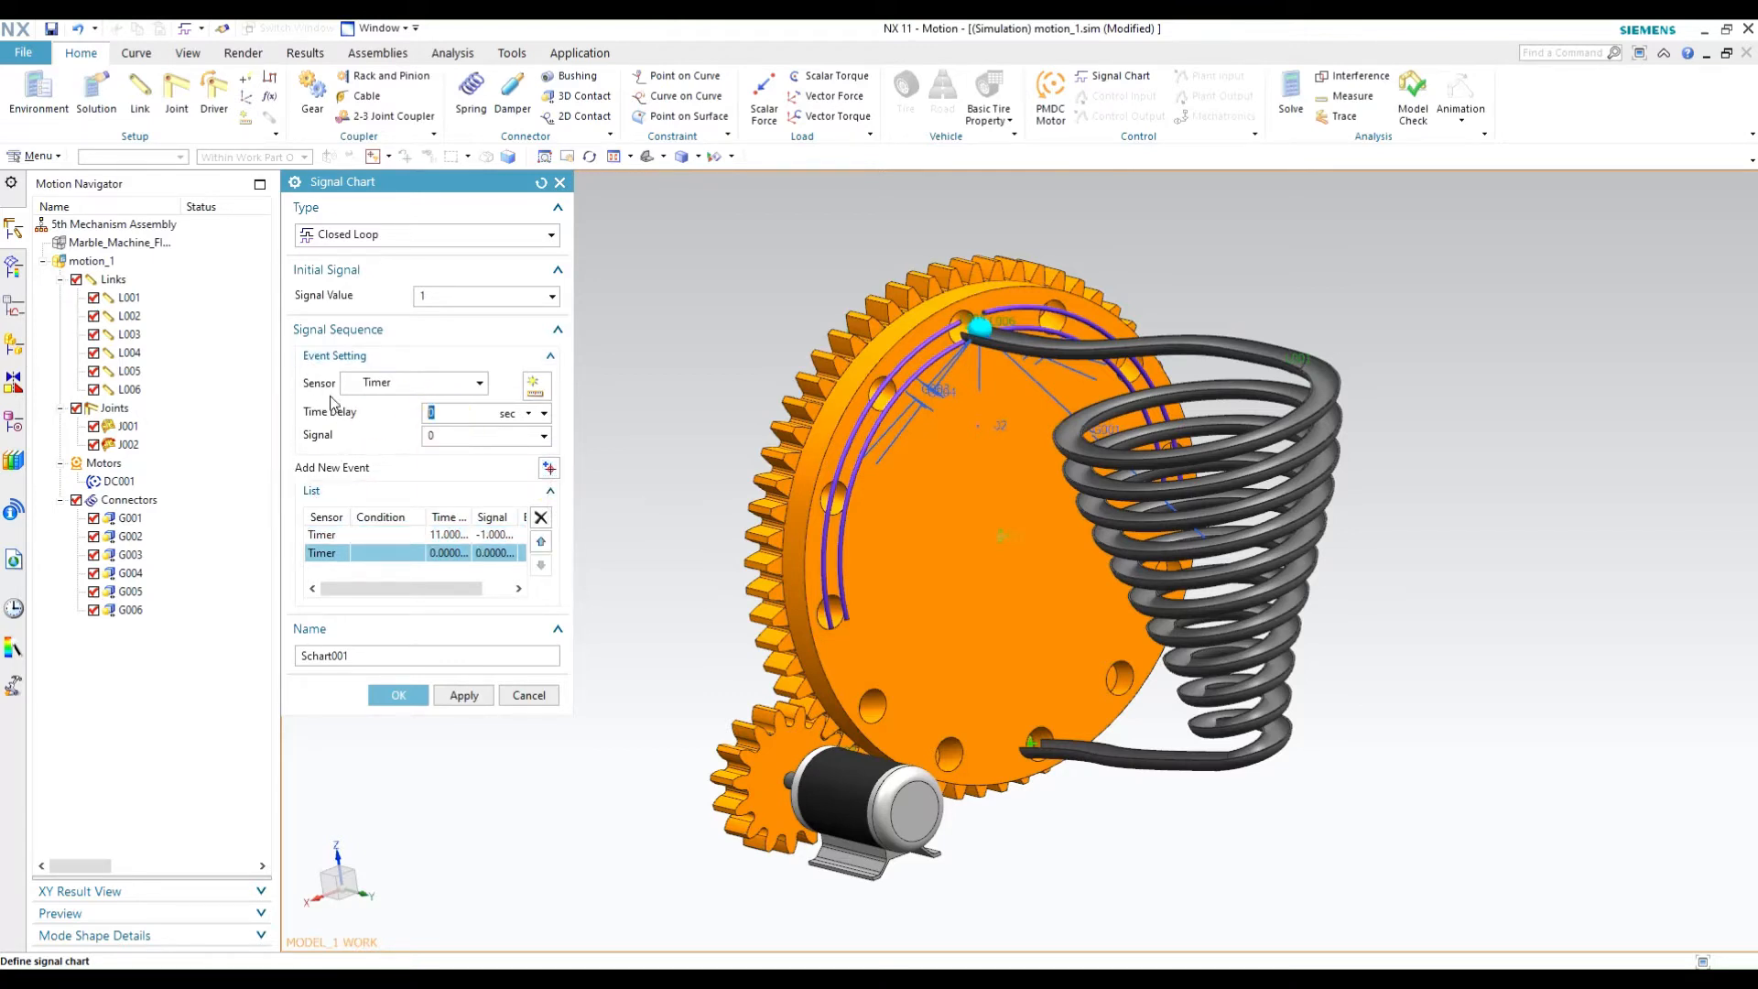
click(485, 434)
Add a third timer event with an 11 s delay and signal -1, append another event, and finish the signal chart.
click(549, 468)
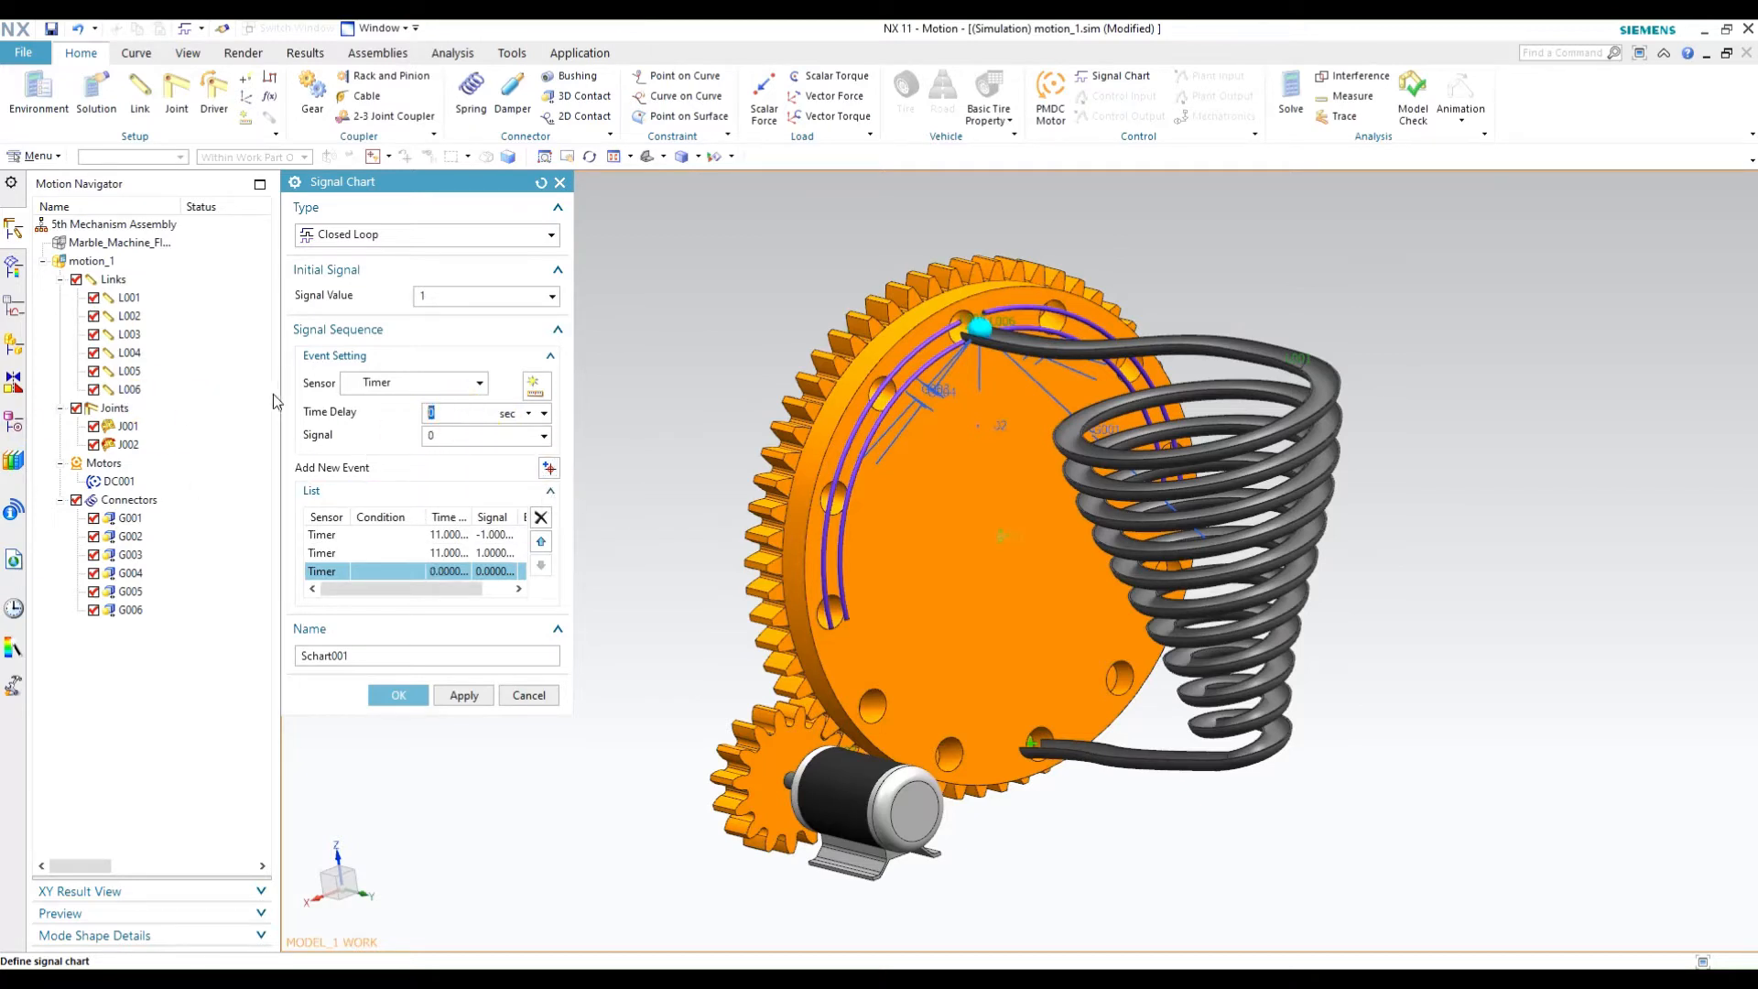
text(11)
key(Tab)
text(-1)
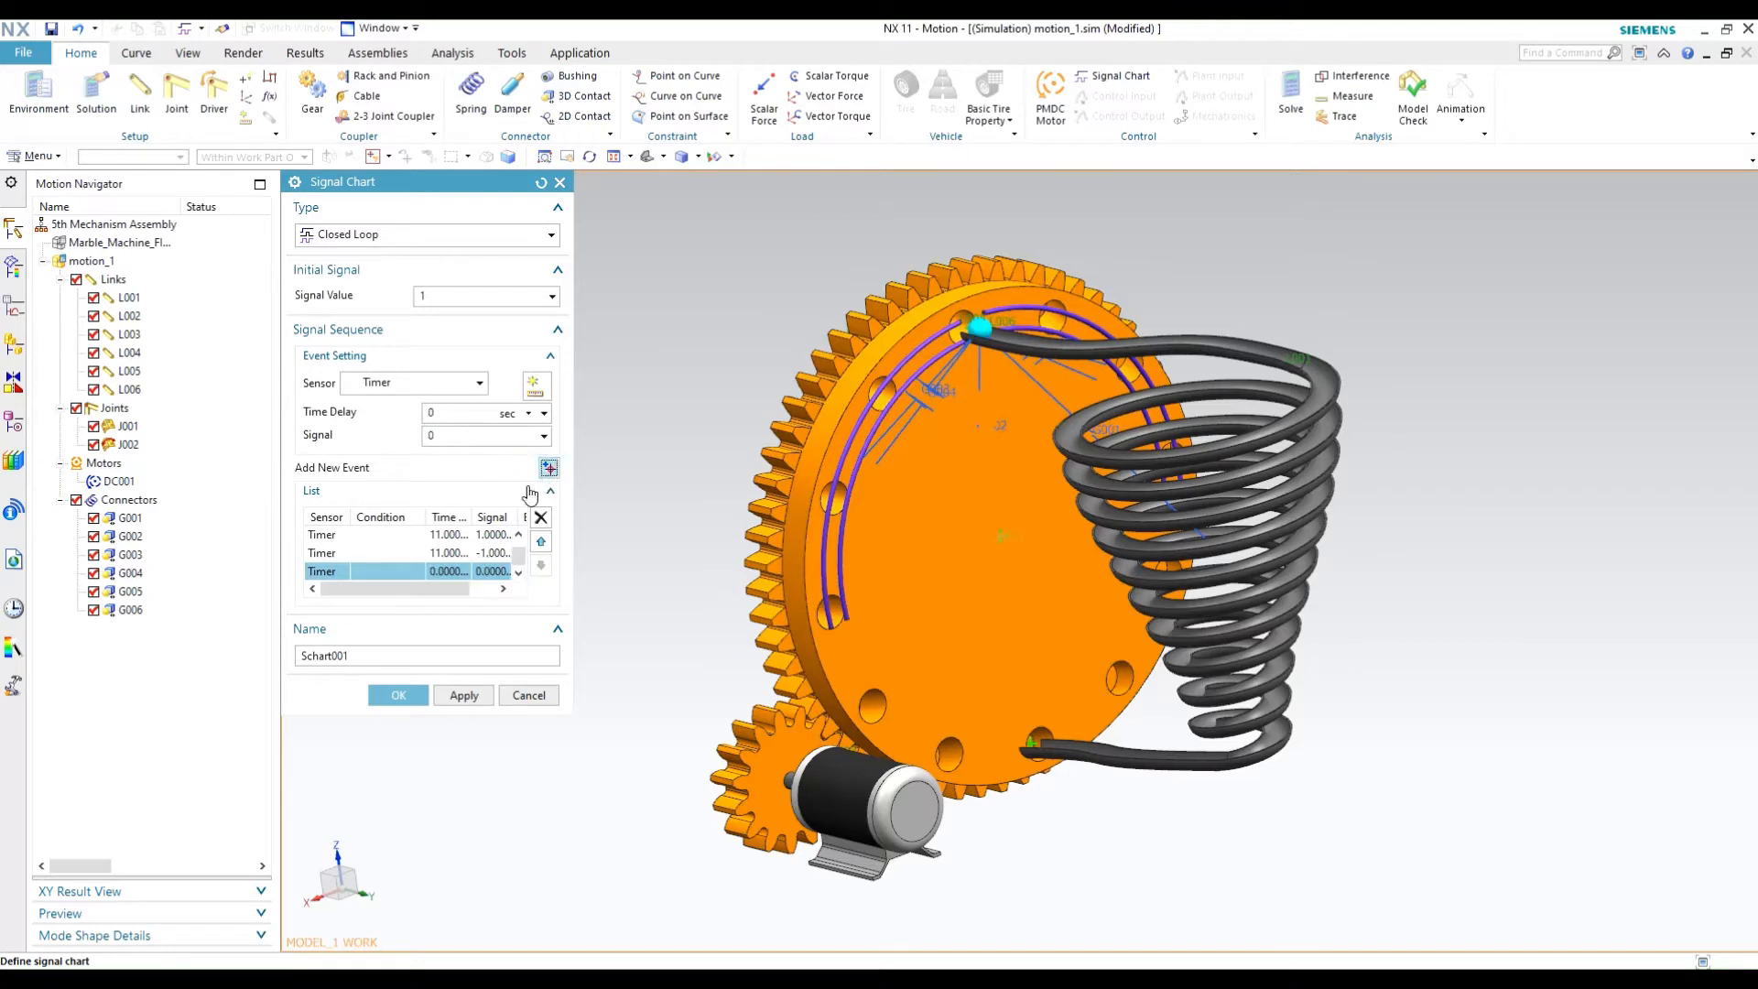
click(549, 469)
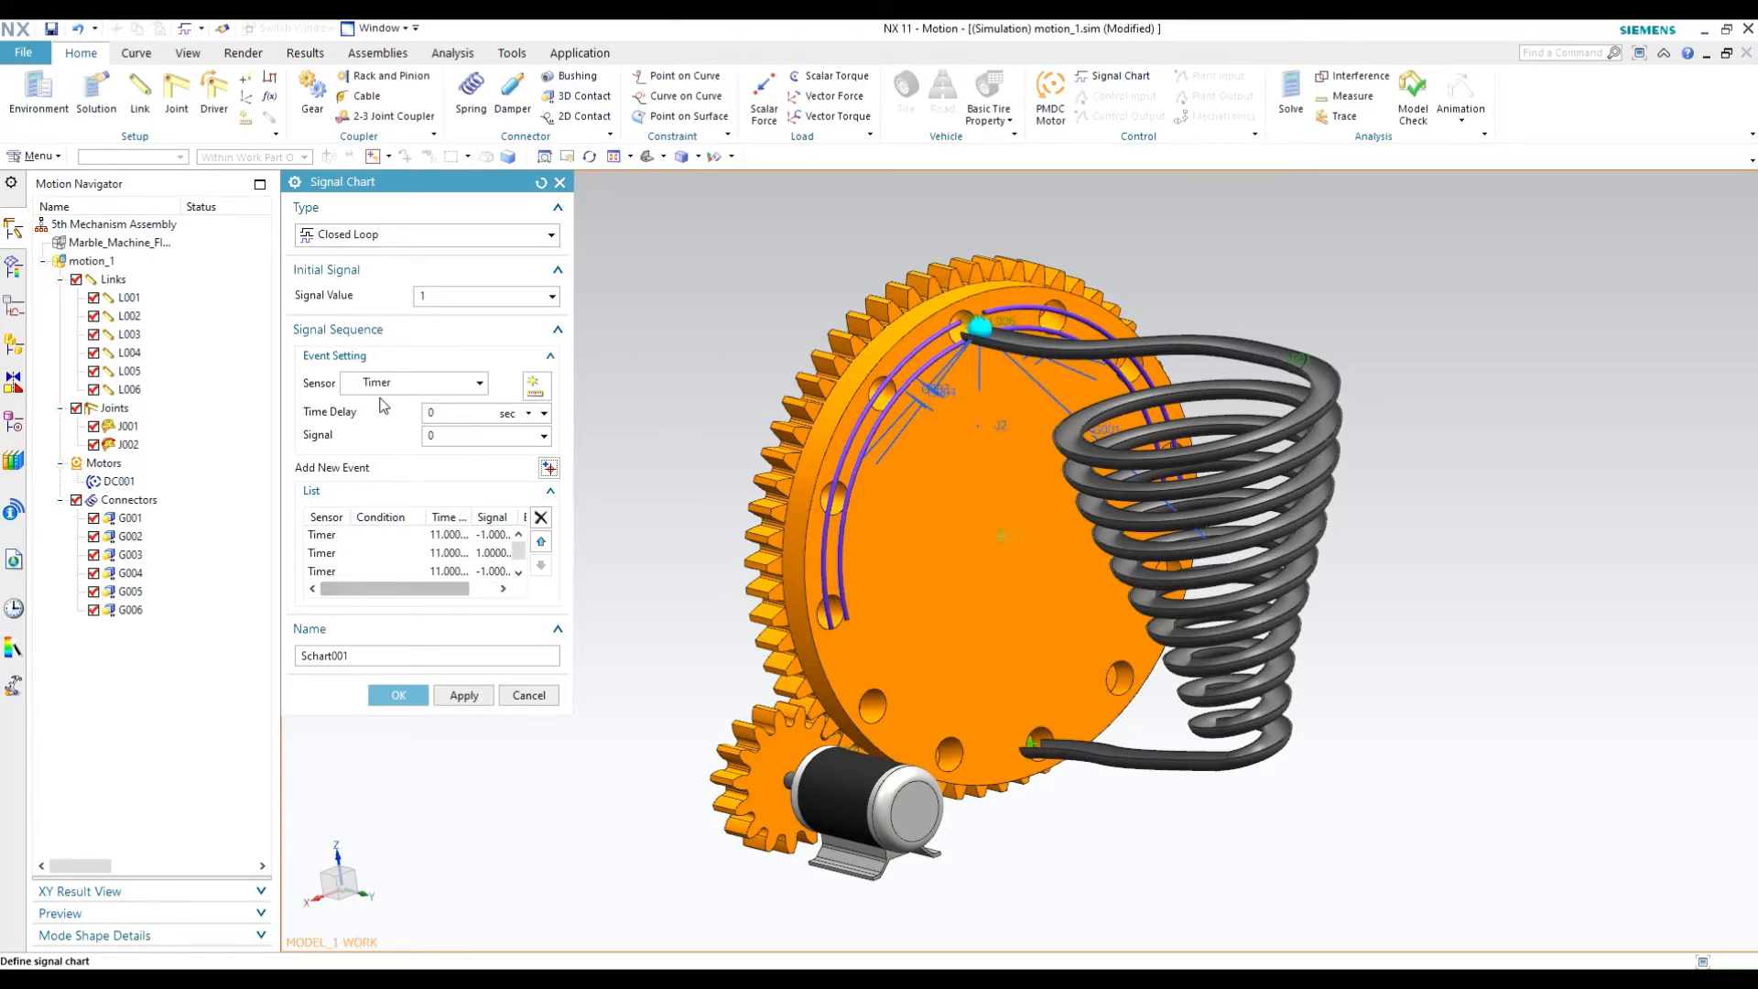
click(394, 696)
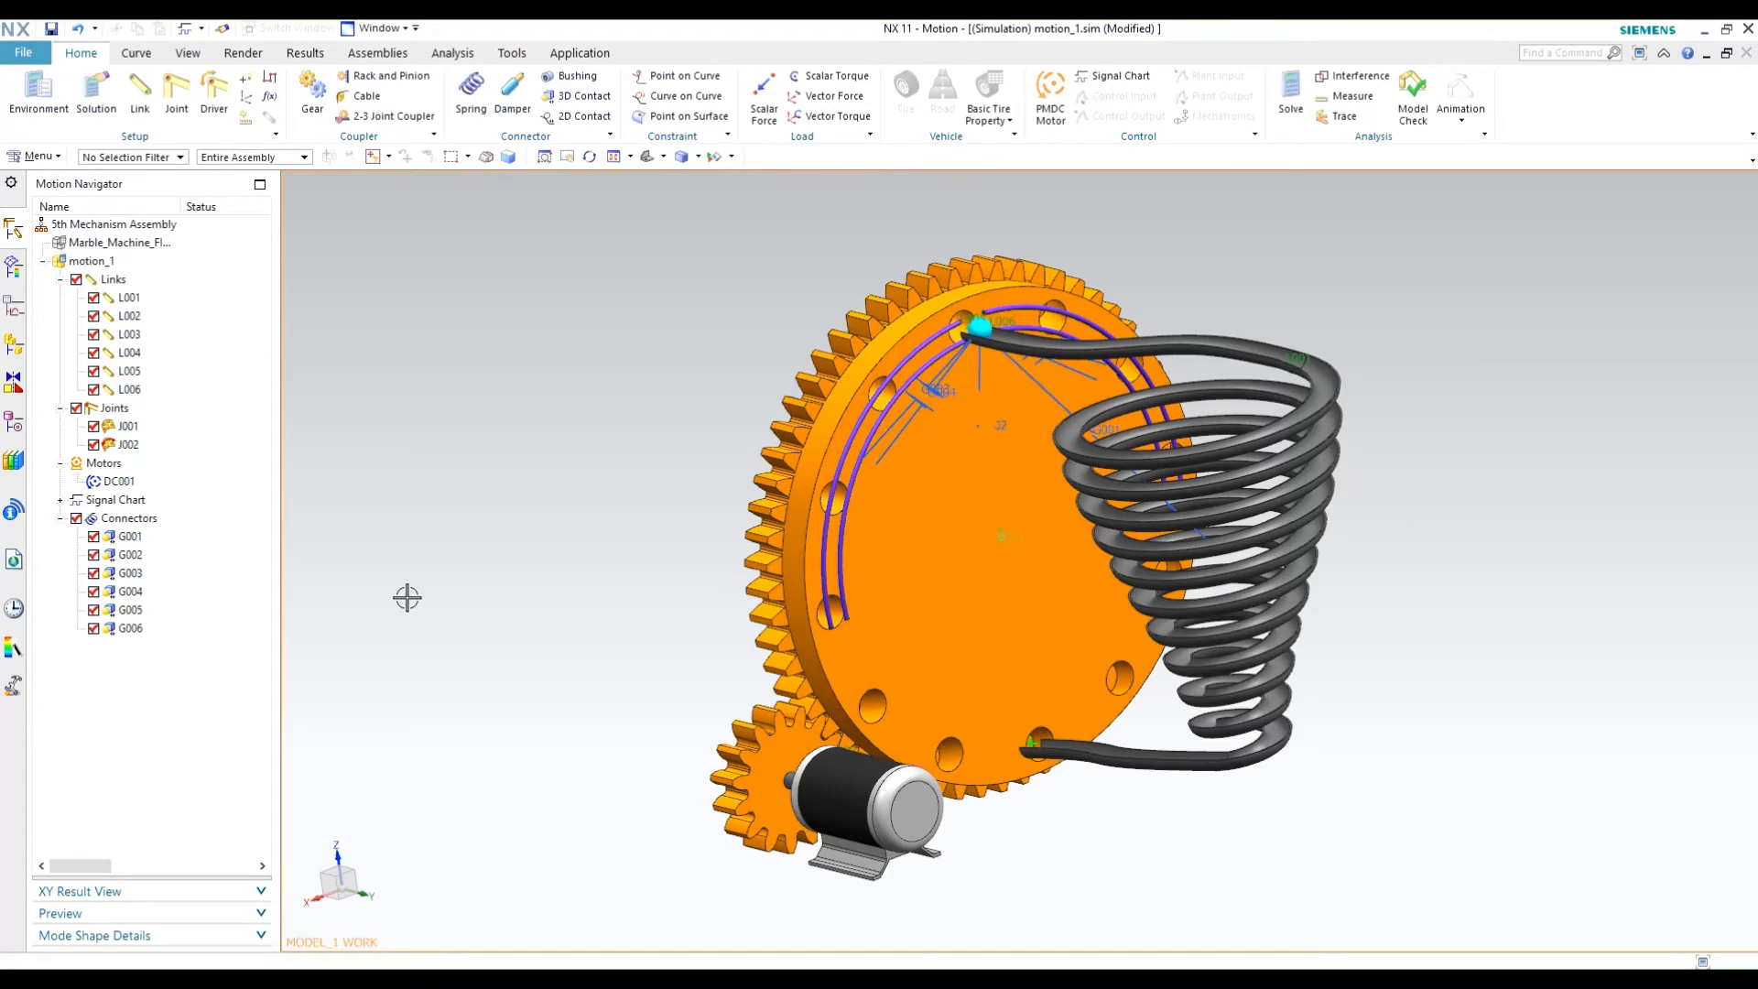
click(61, 501)
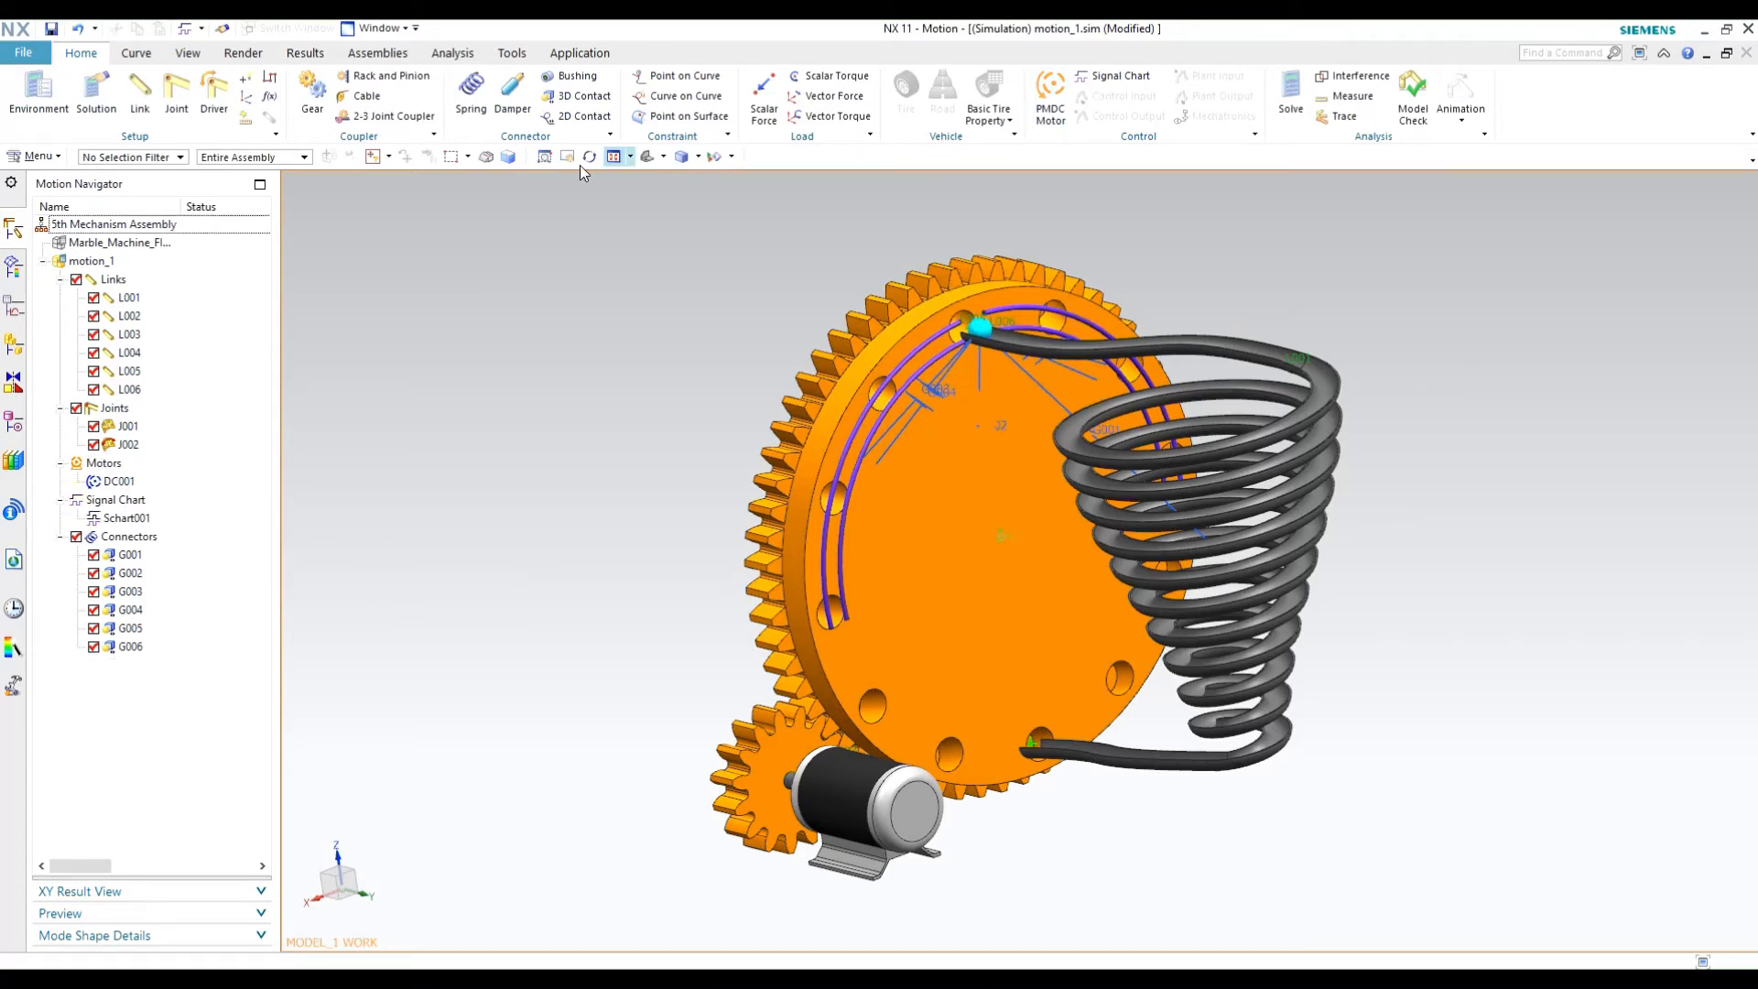
Temporarily hide both gears to inspect the joints at the motor shaft and gear axis, and show the gears again.
click(213, 92)
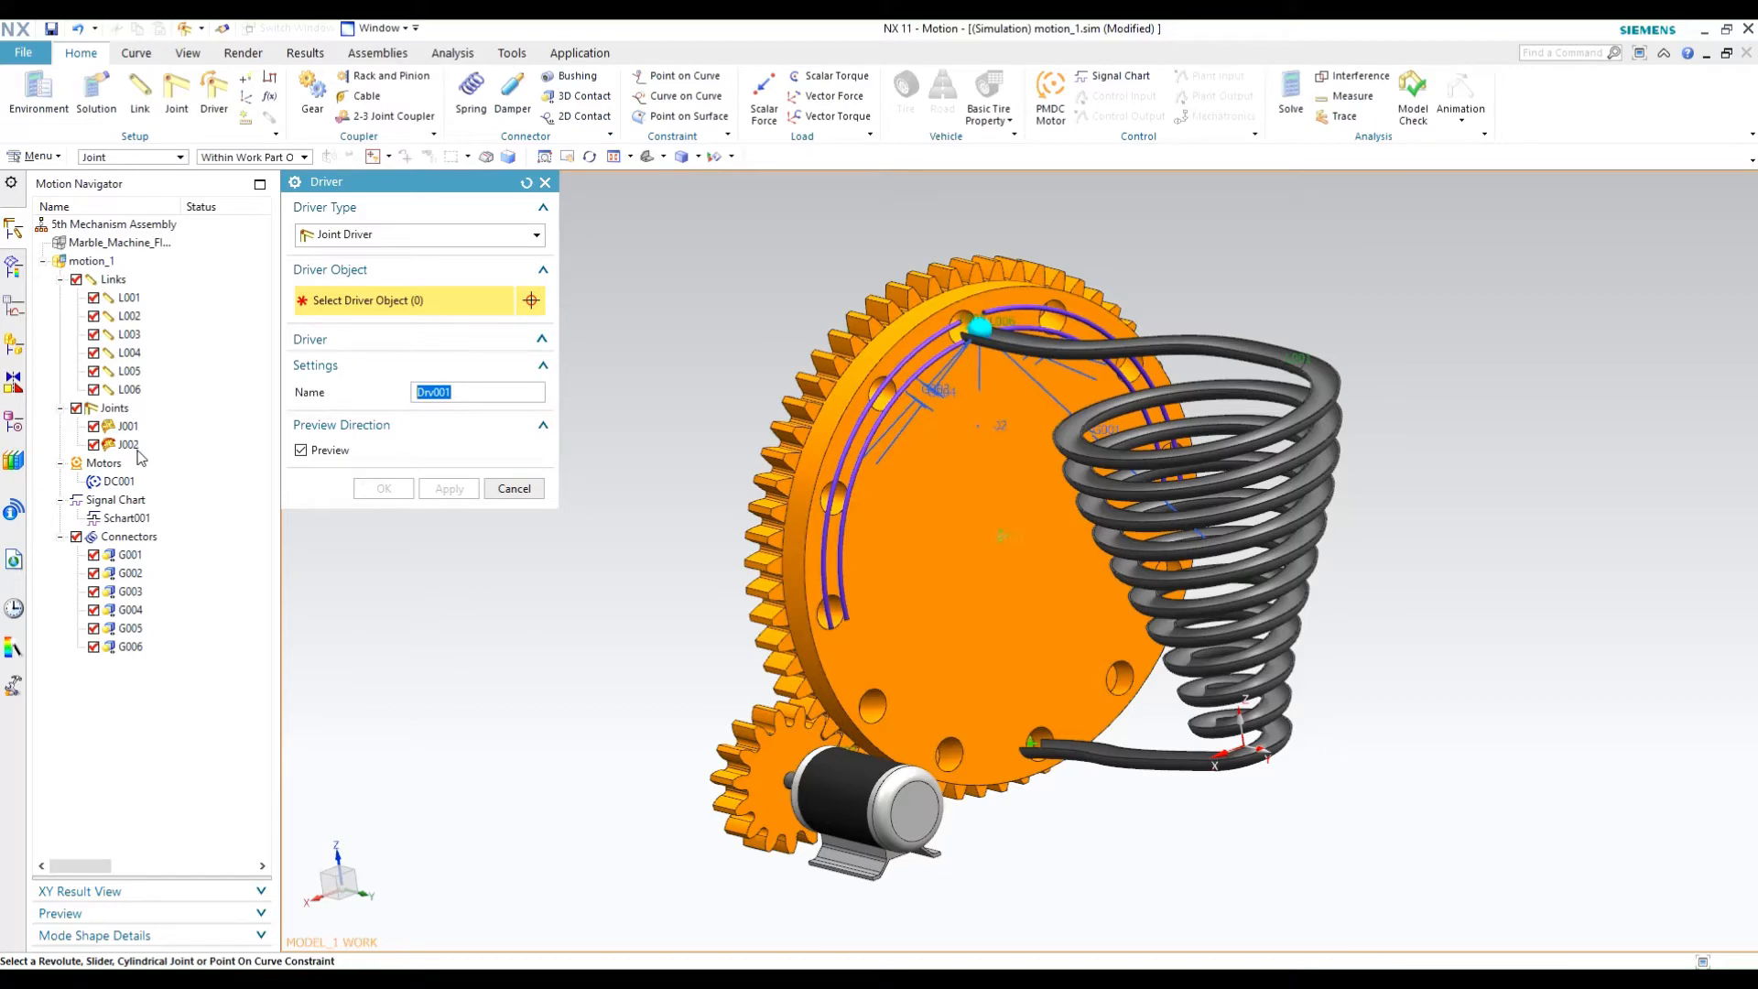
click(510, 492)
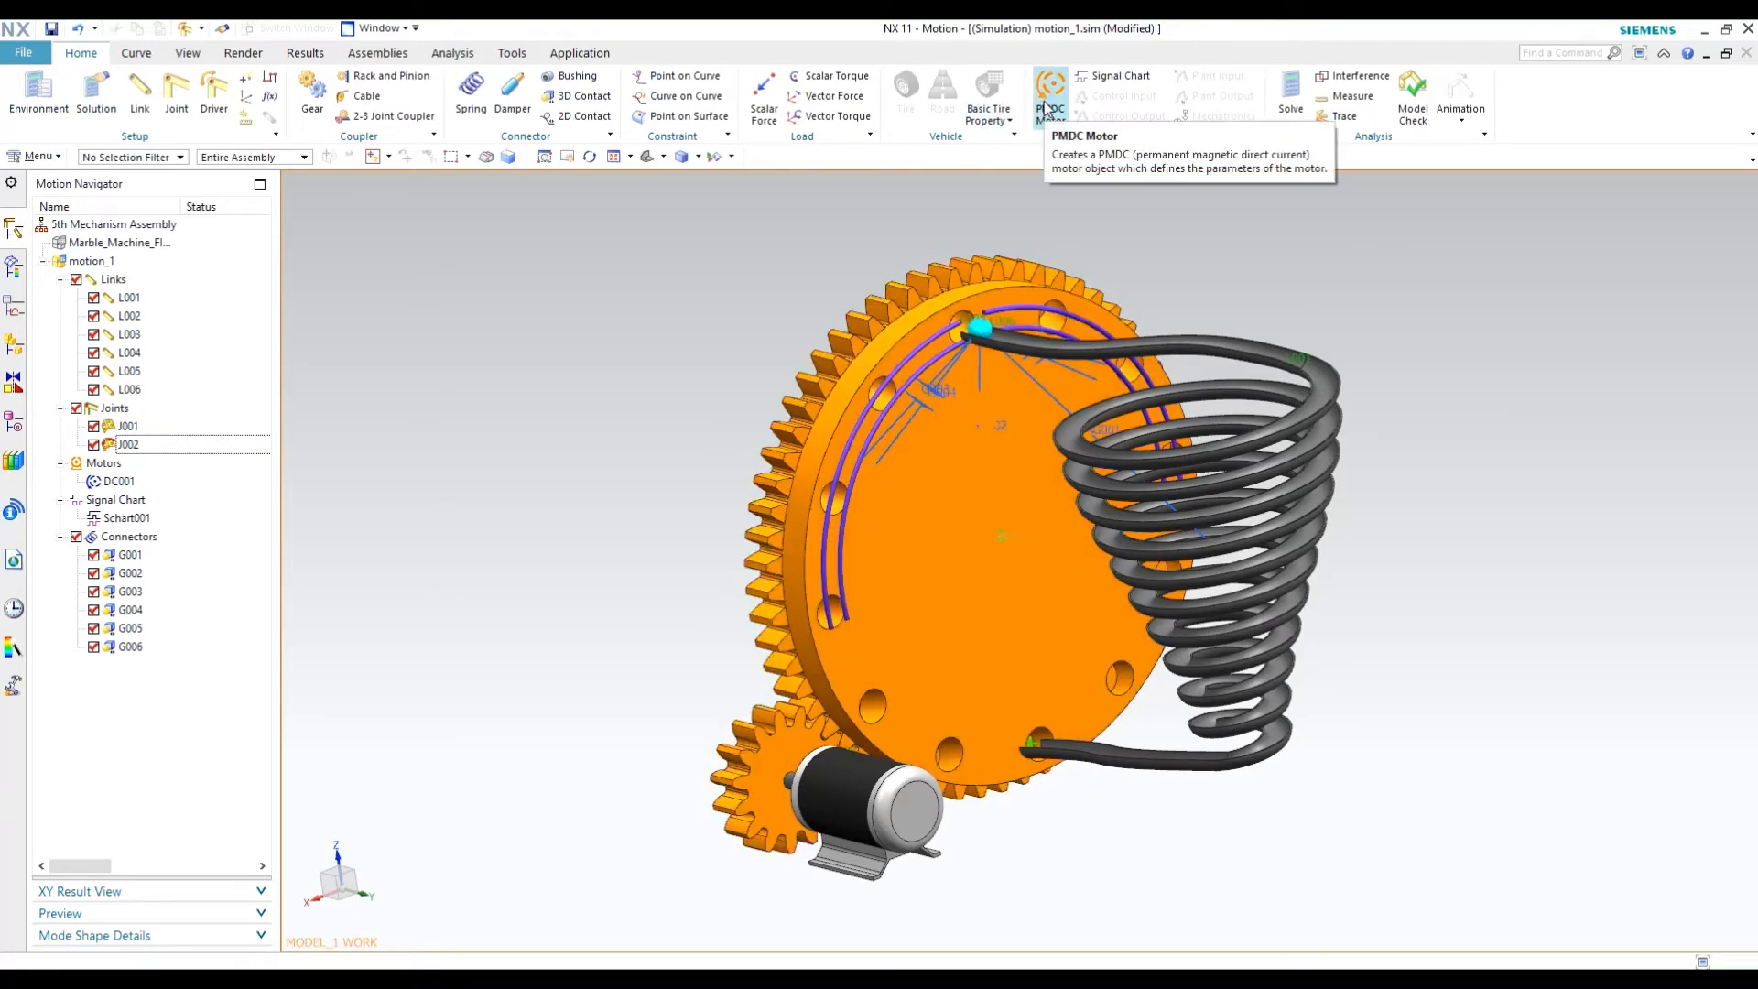
key(ctrl+b)
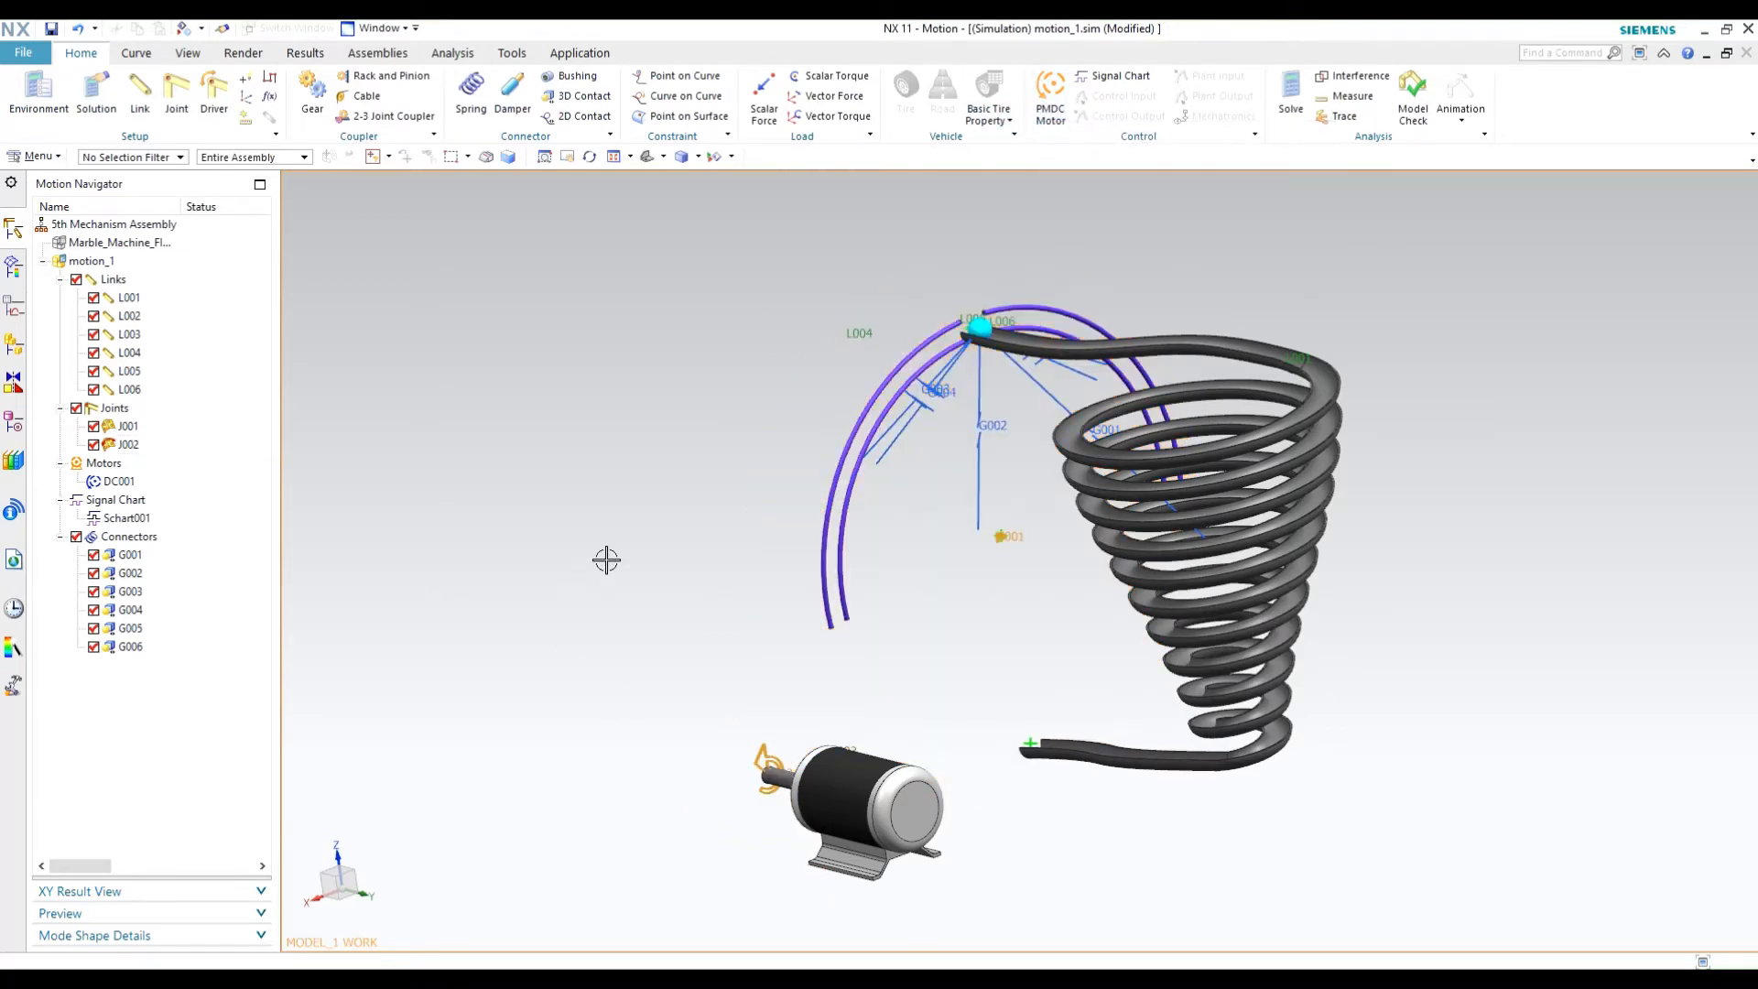
right_click(608, 534)
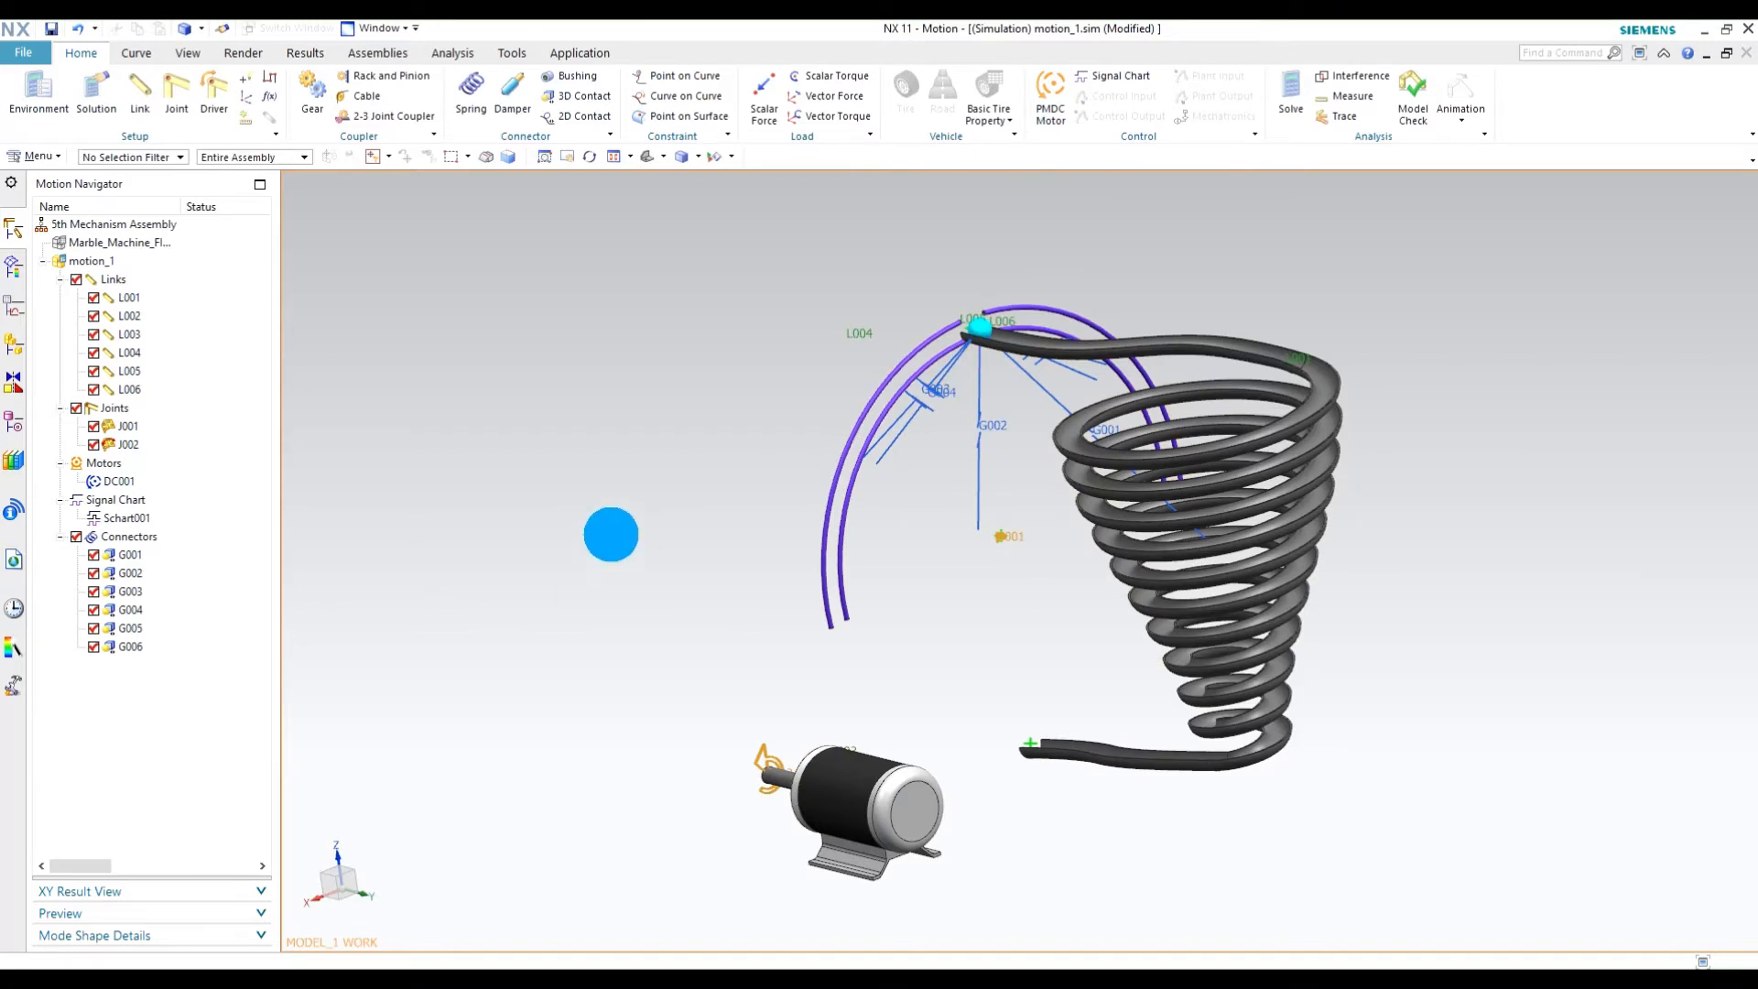
key(ctrl+shift+u)
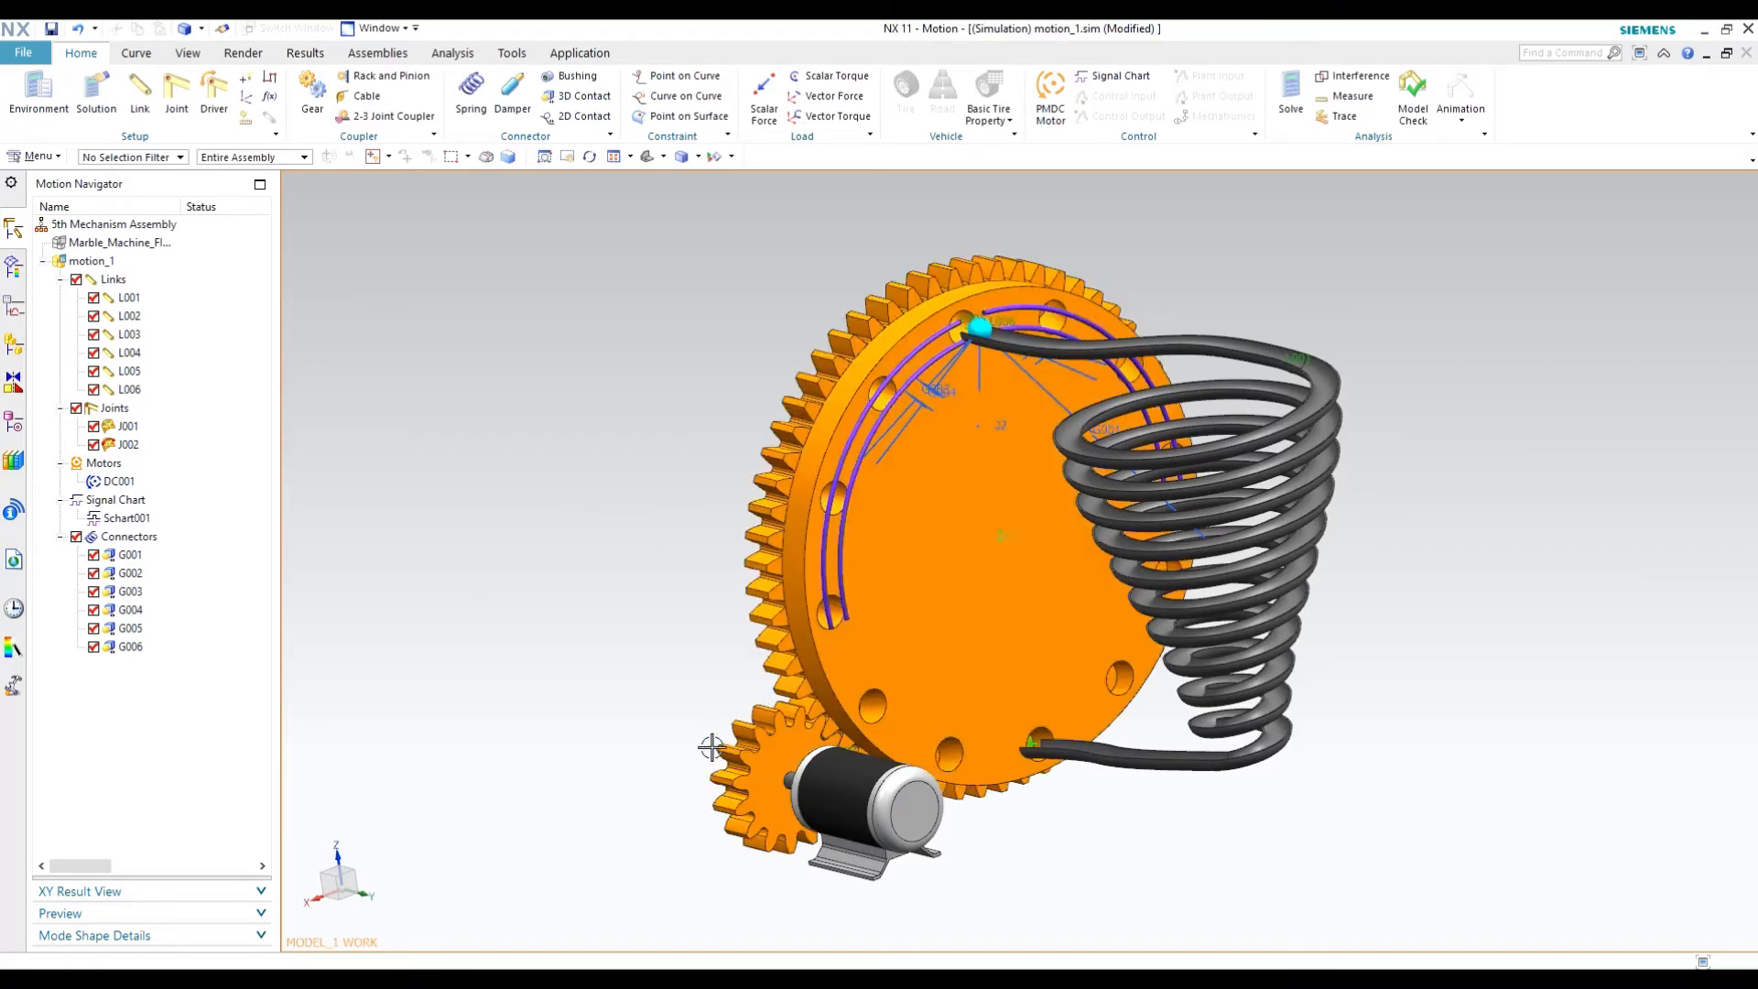
middle_drag(638, 722, 599, 706)
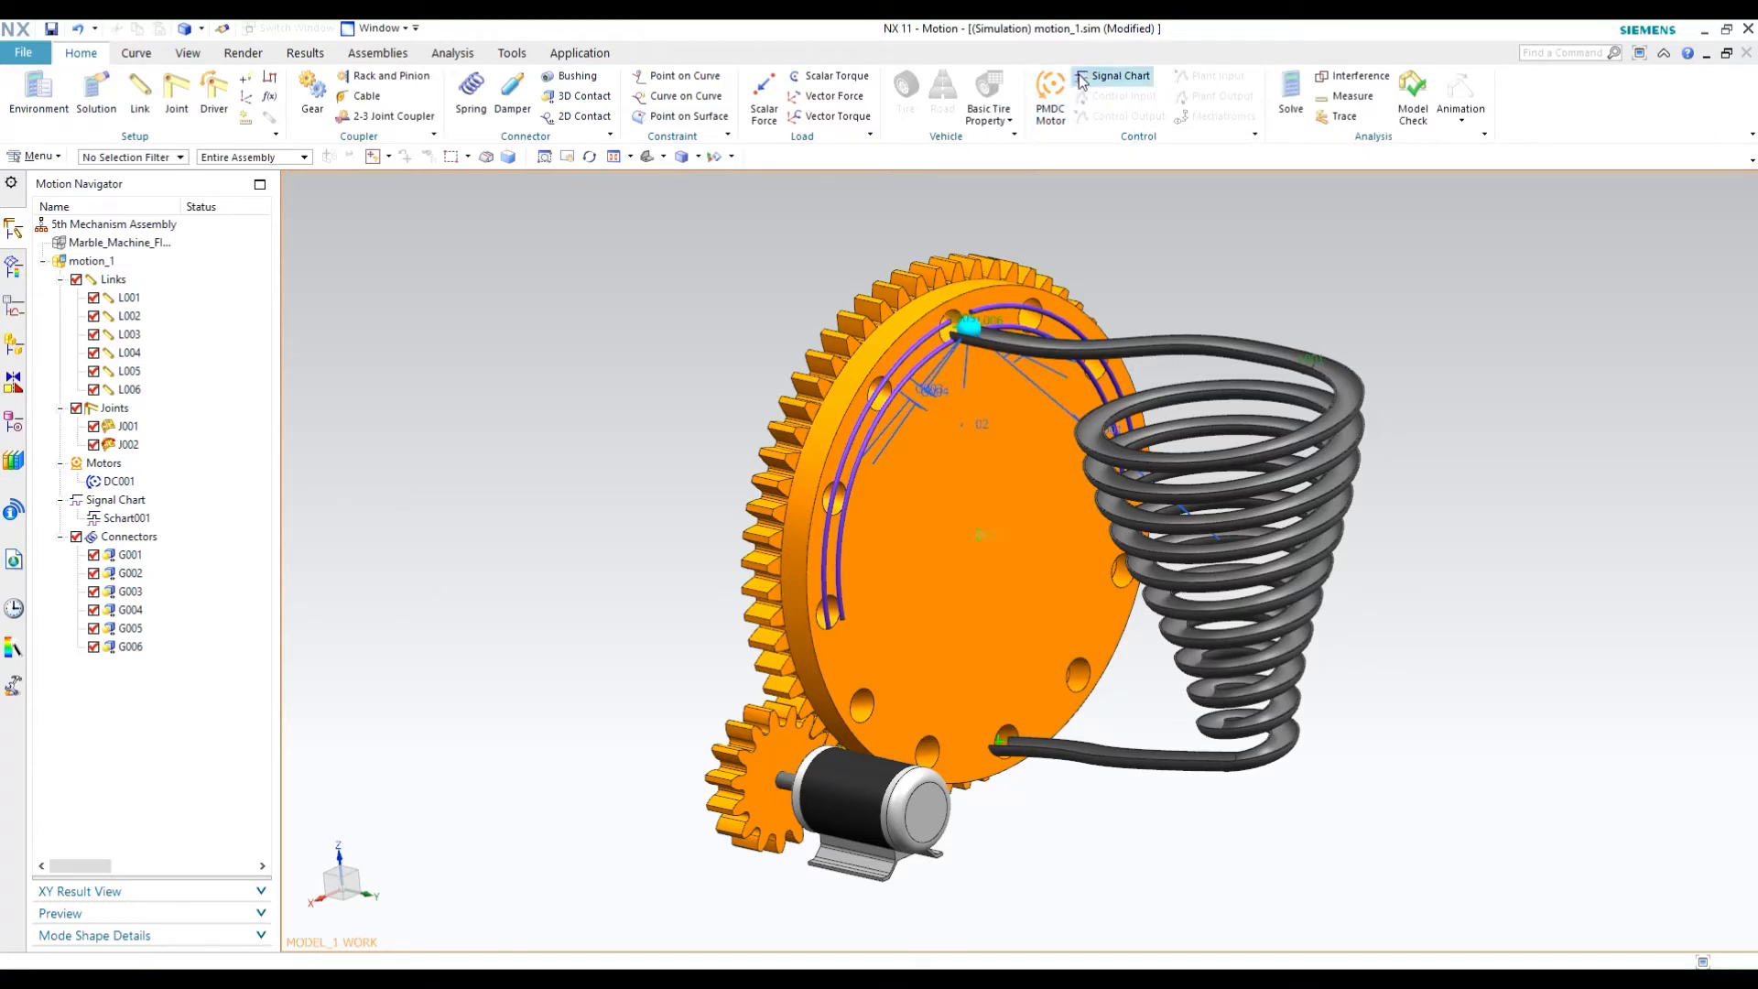
Start a joint driver on joint J002 and set its rotation type to Motor.
click(207, 101)
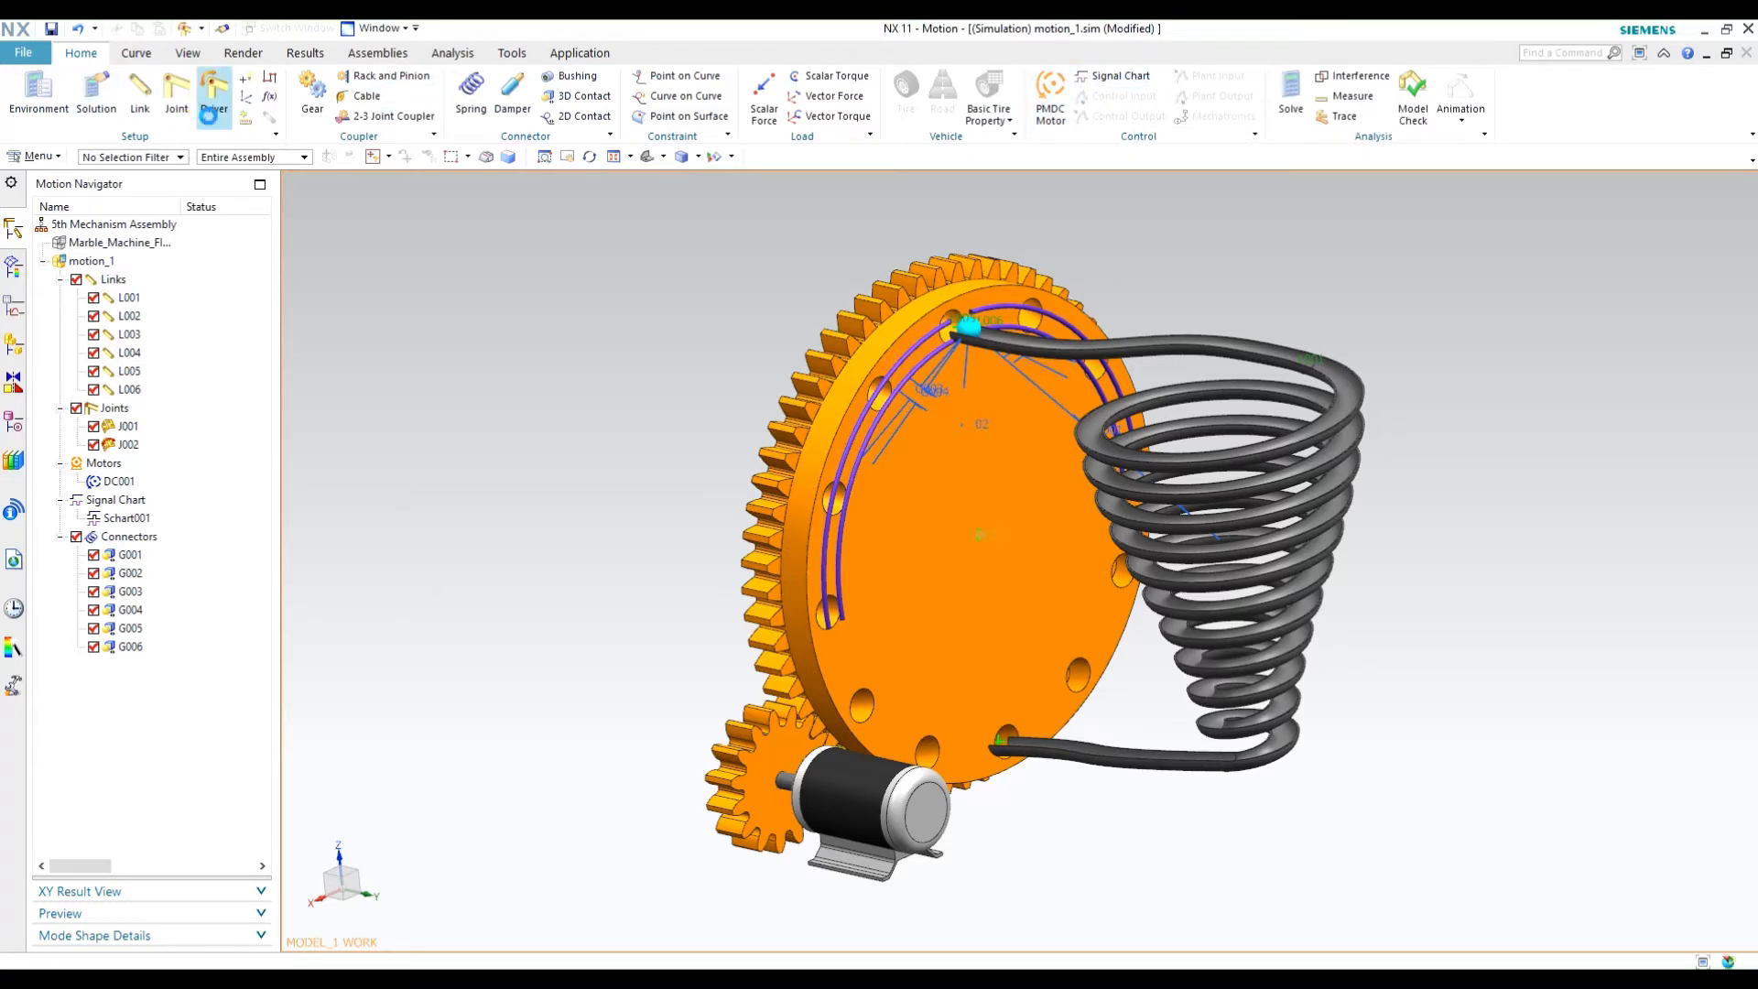
click(128, 445)
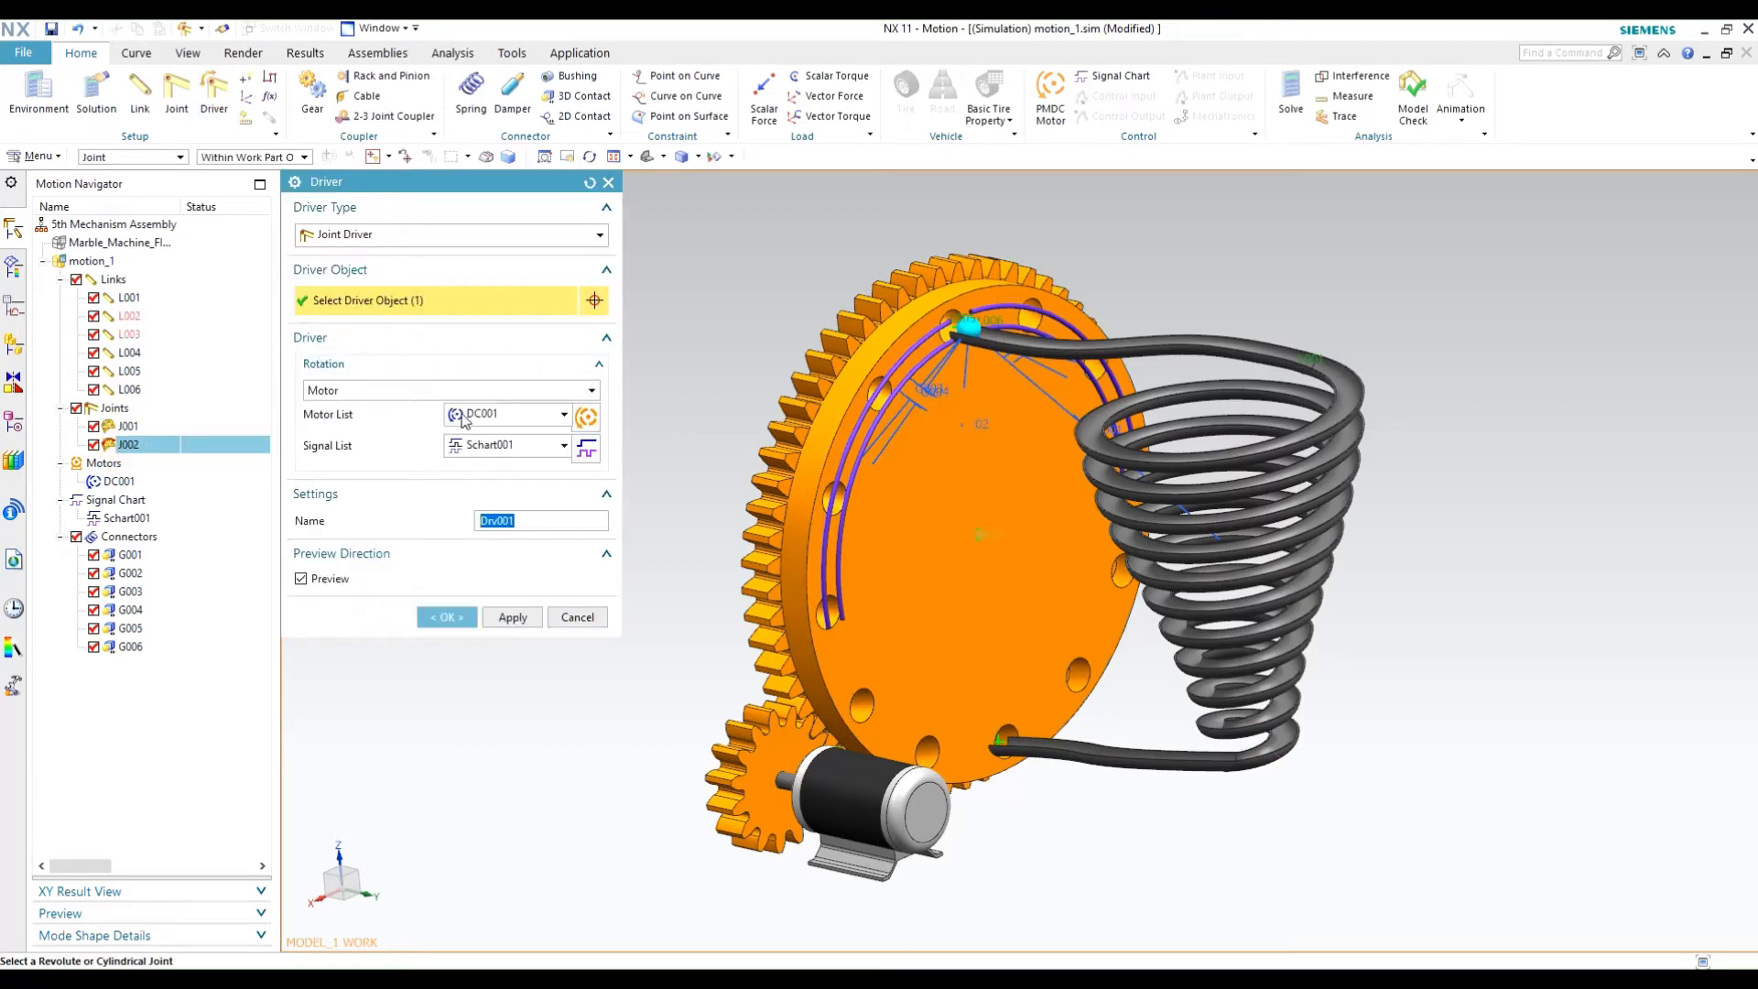
click(466, 392)
click(353, 409)
click(354, 394)
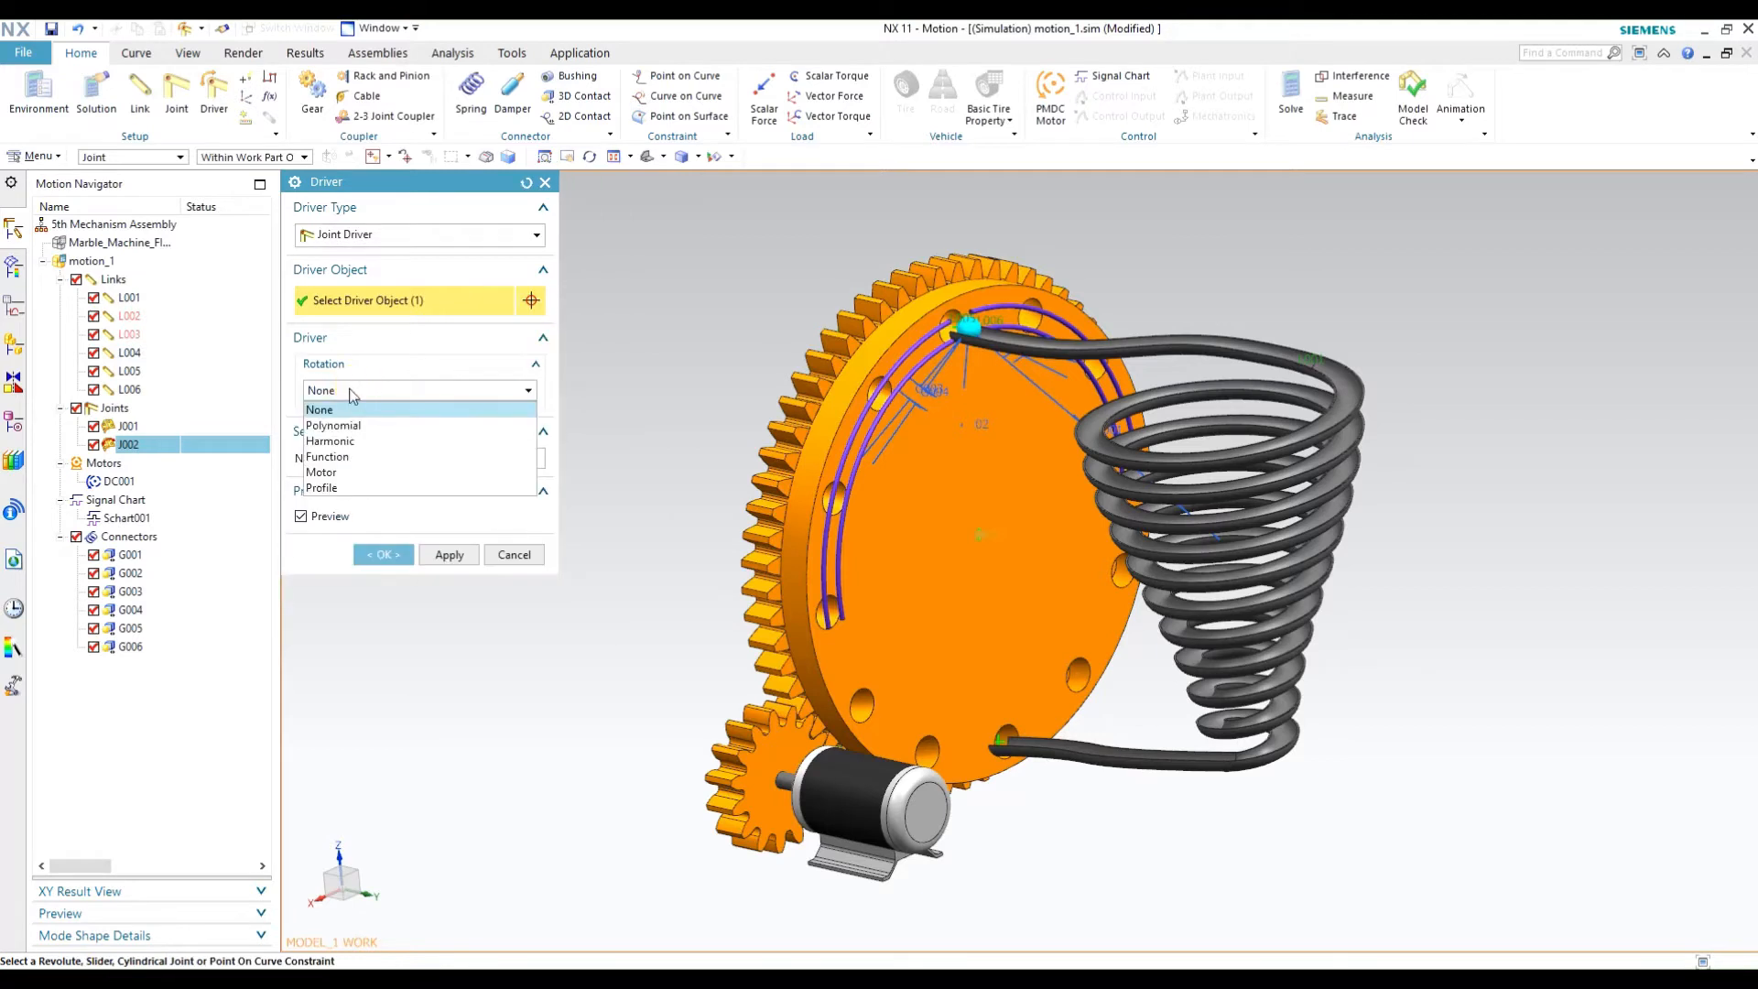
click(321, 471)
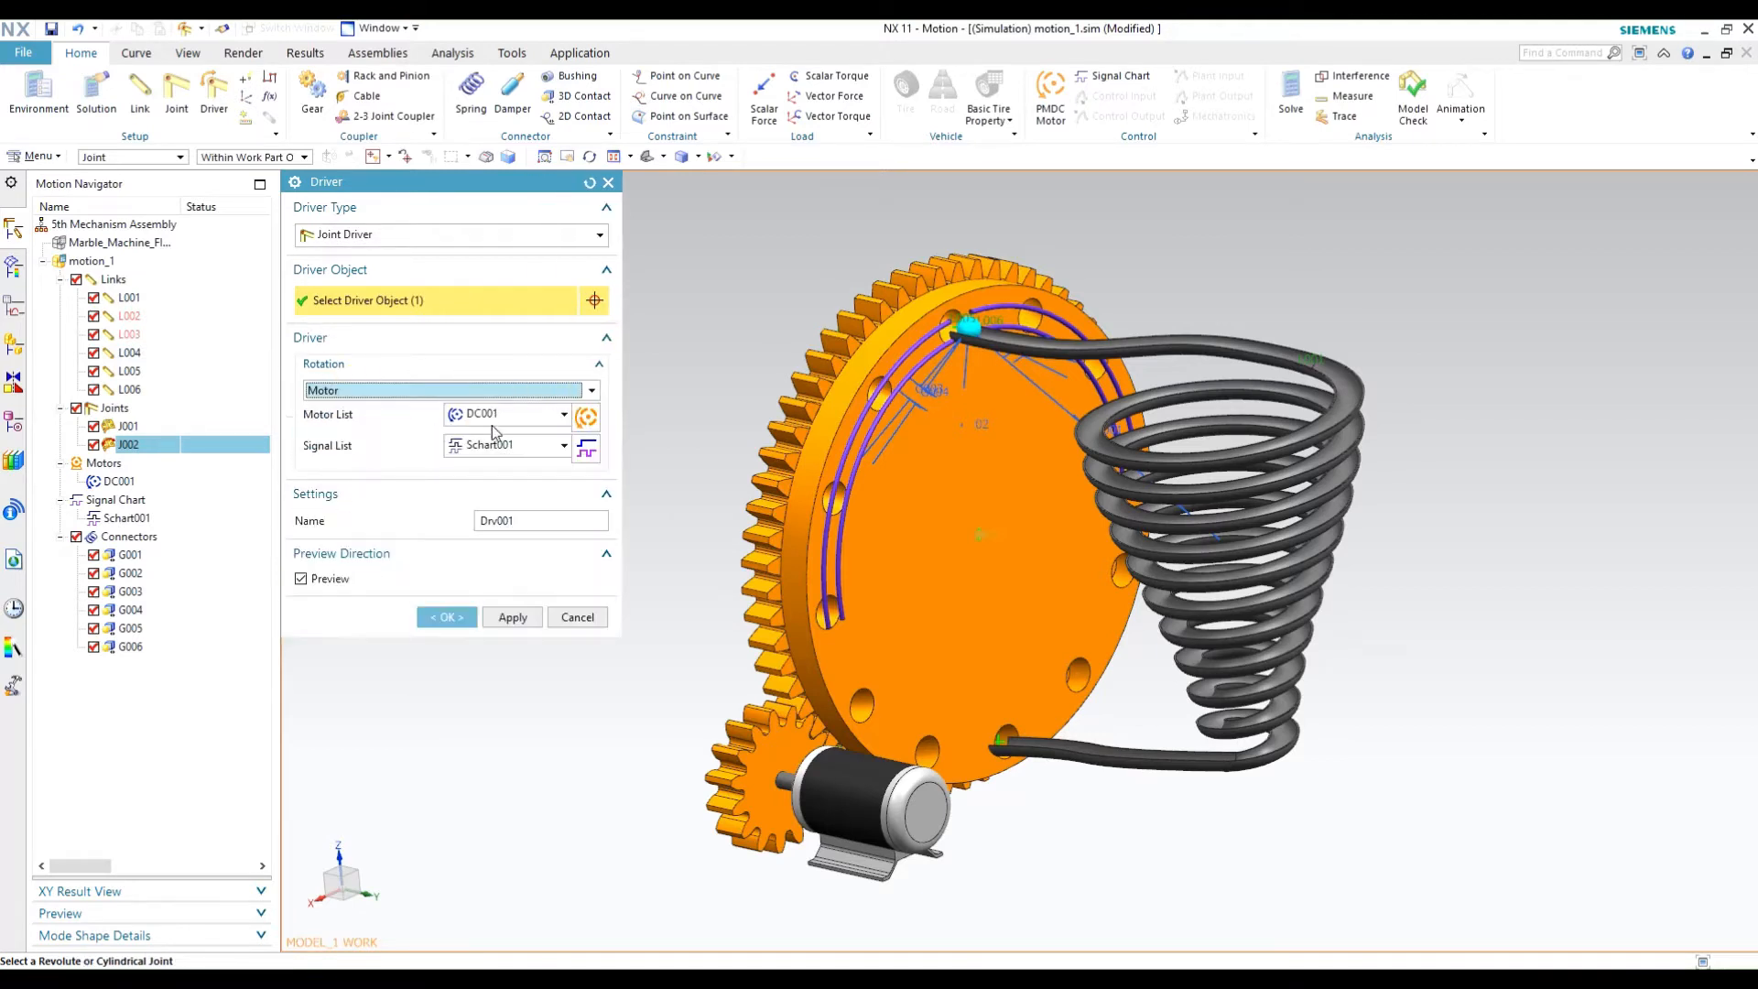
Create the driver with motor DC001 and signal chart Schart001, and list the drivers in the motion model.
click(511, 446)
click(510, 447)
click(502, 418)
click(492, 416)
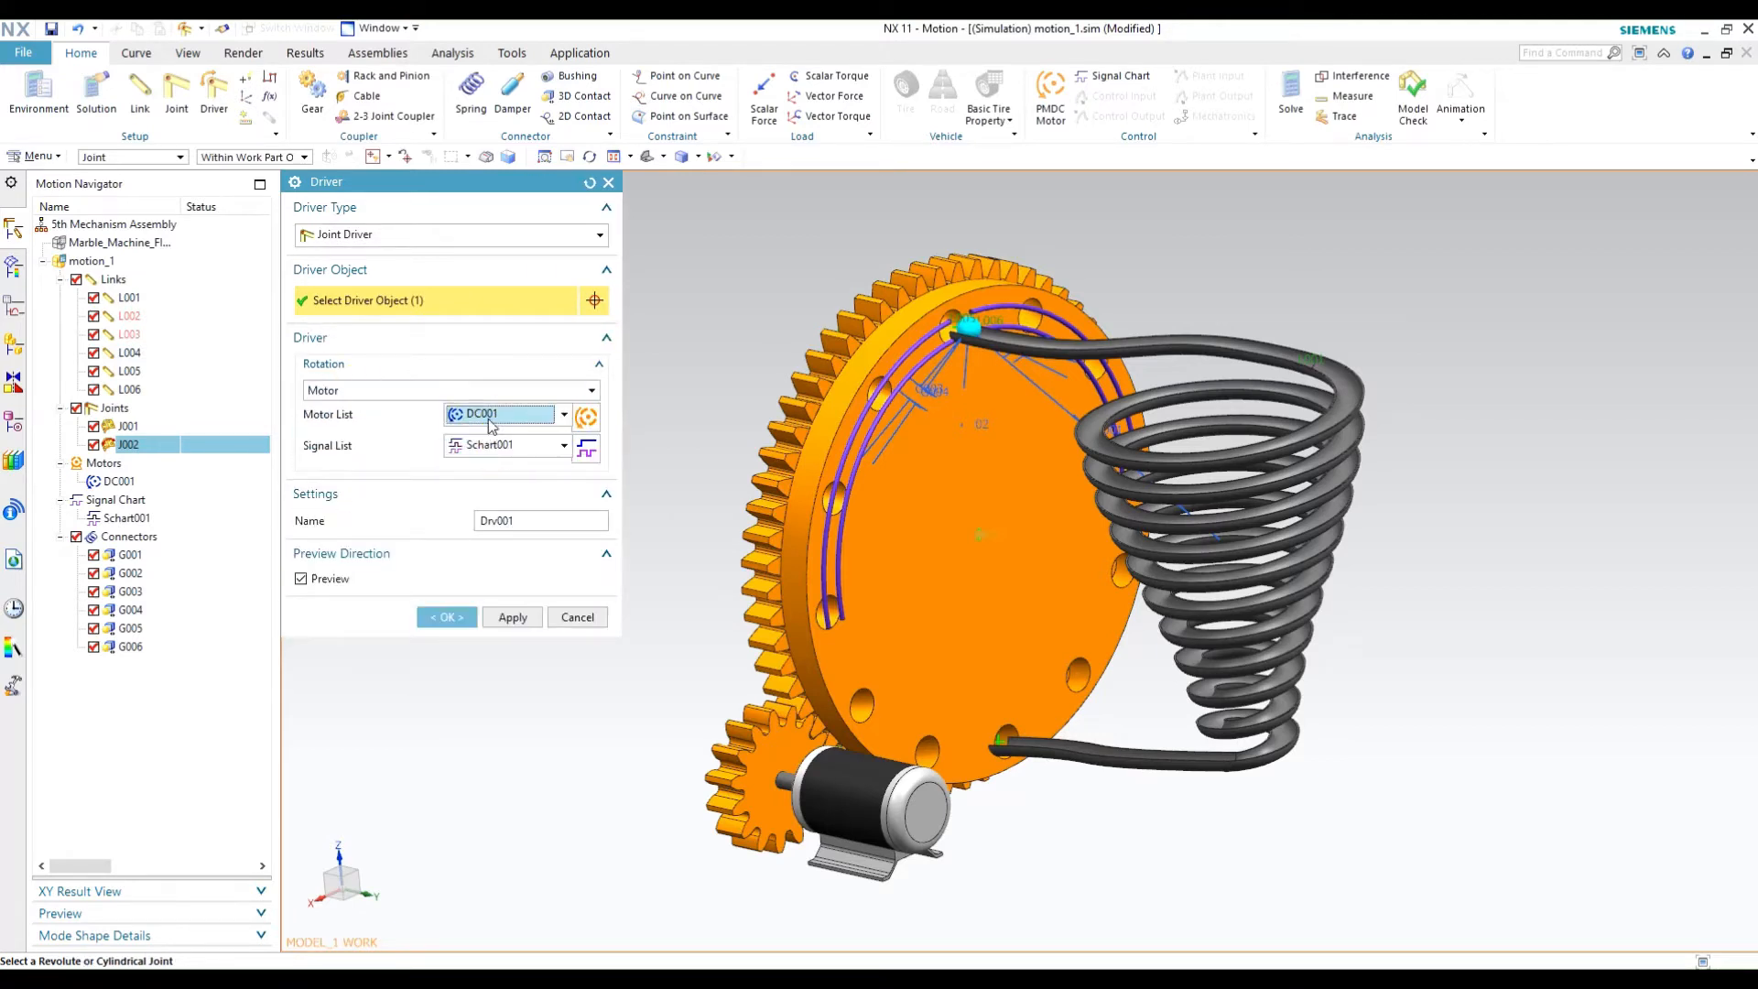
click(491, 416)
click(491, 415)
click(447, 618)
middle_drag(530, 580, 535, 583)
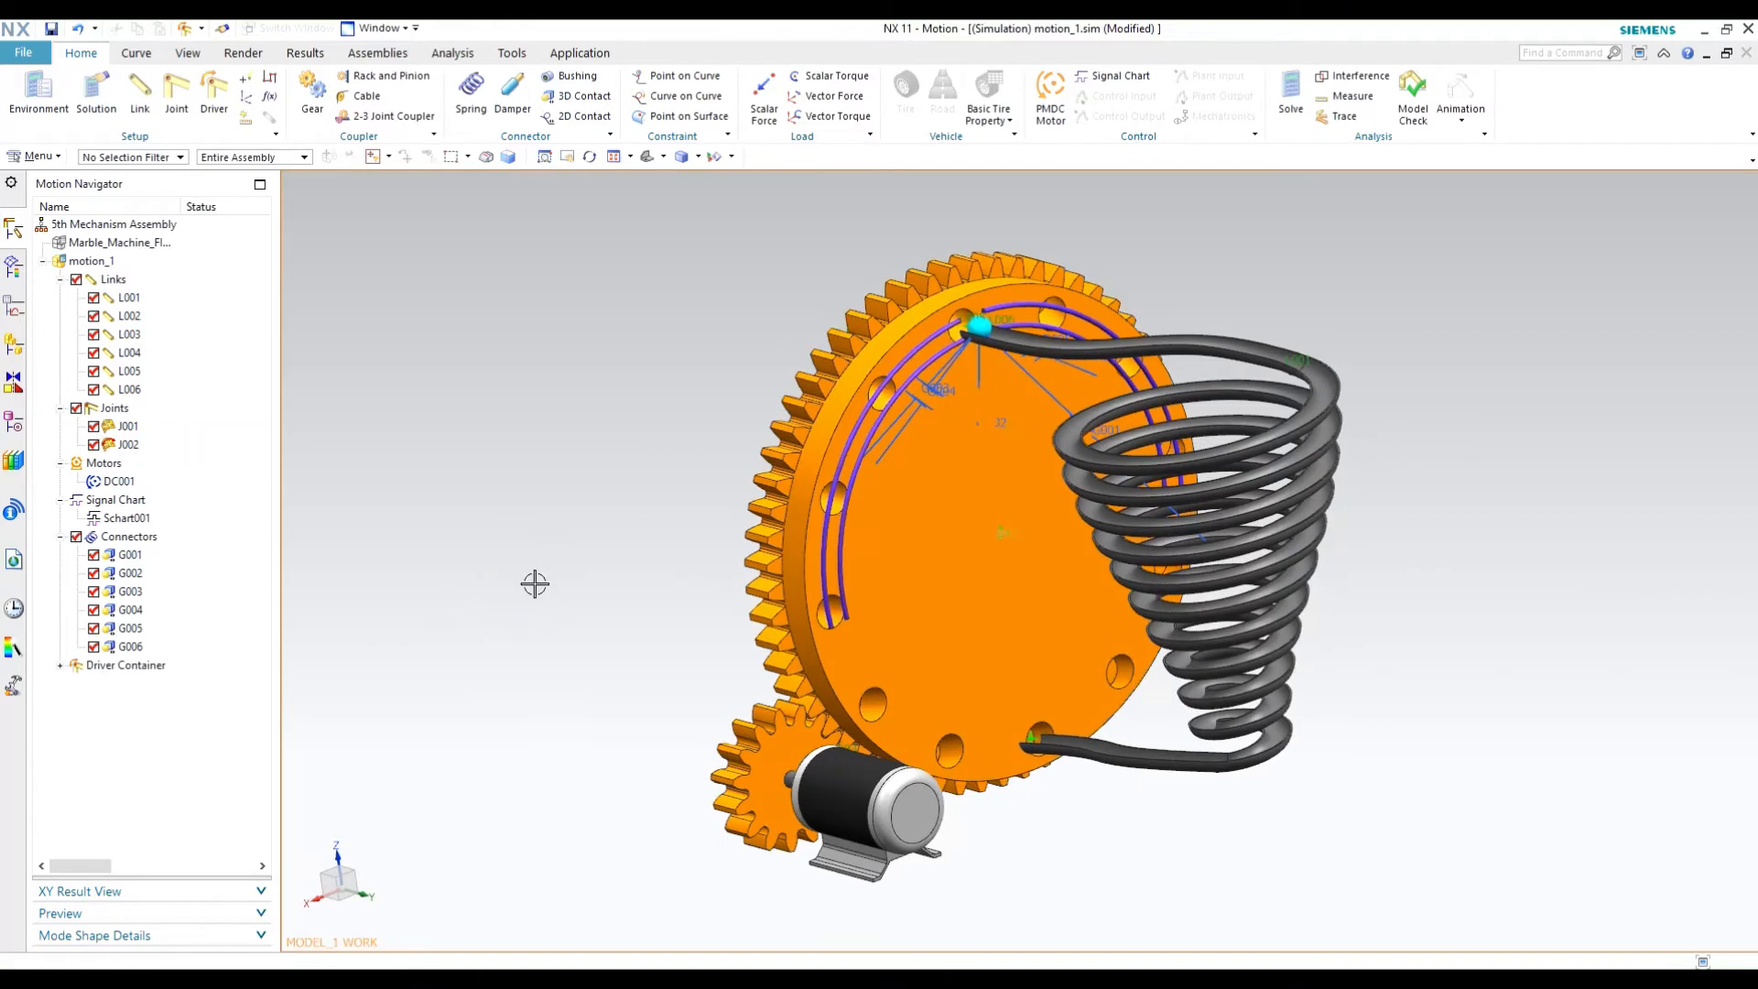
click(61, 666)
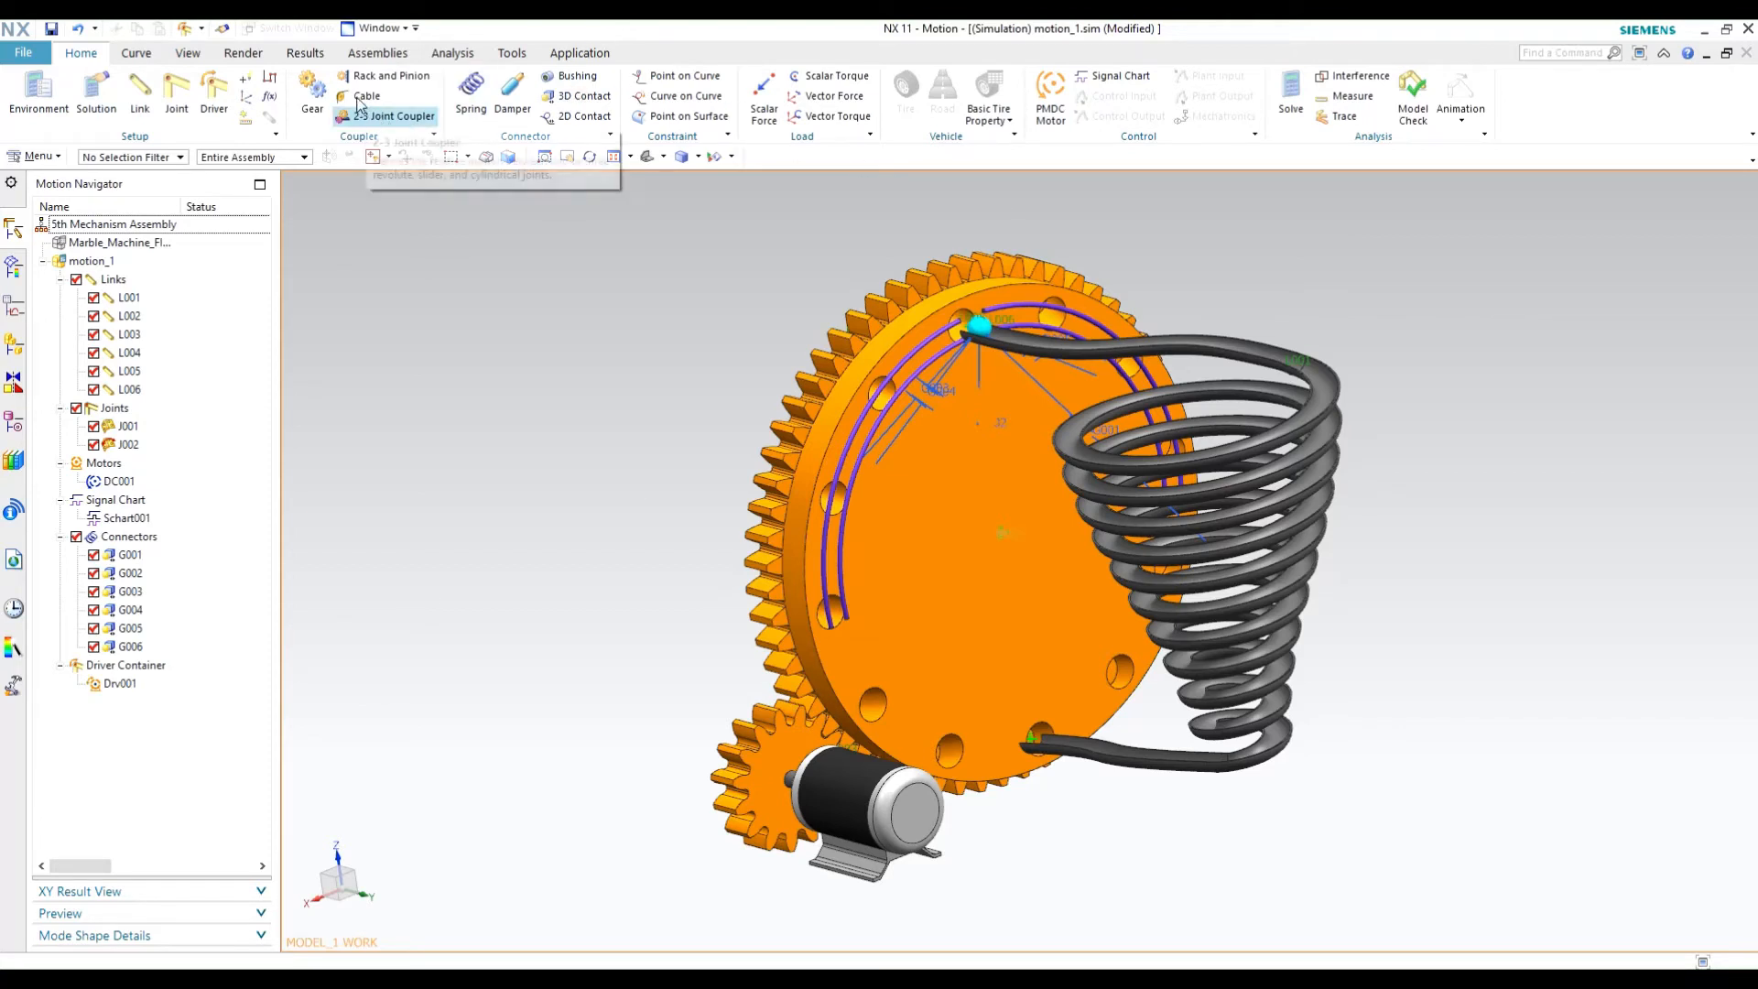
click(313, 92)
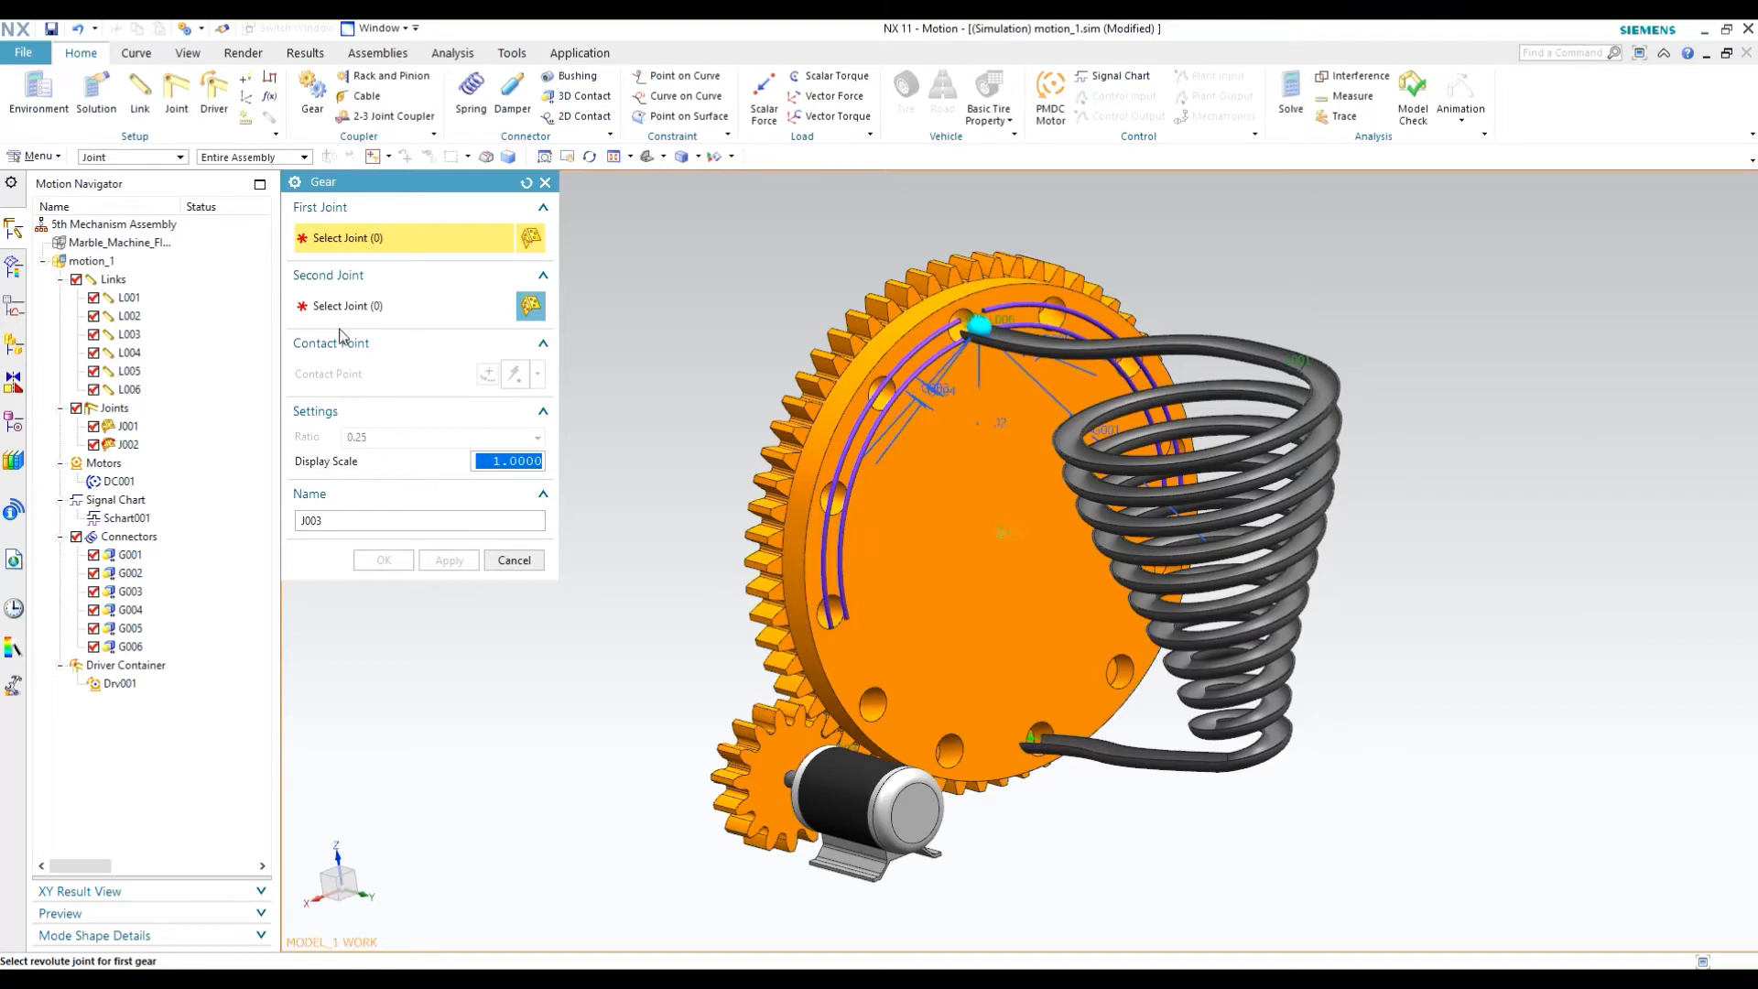
click(129, 444)
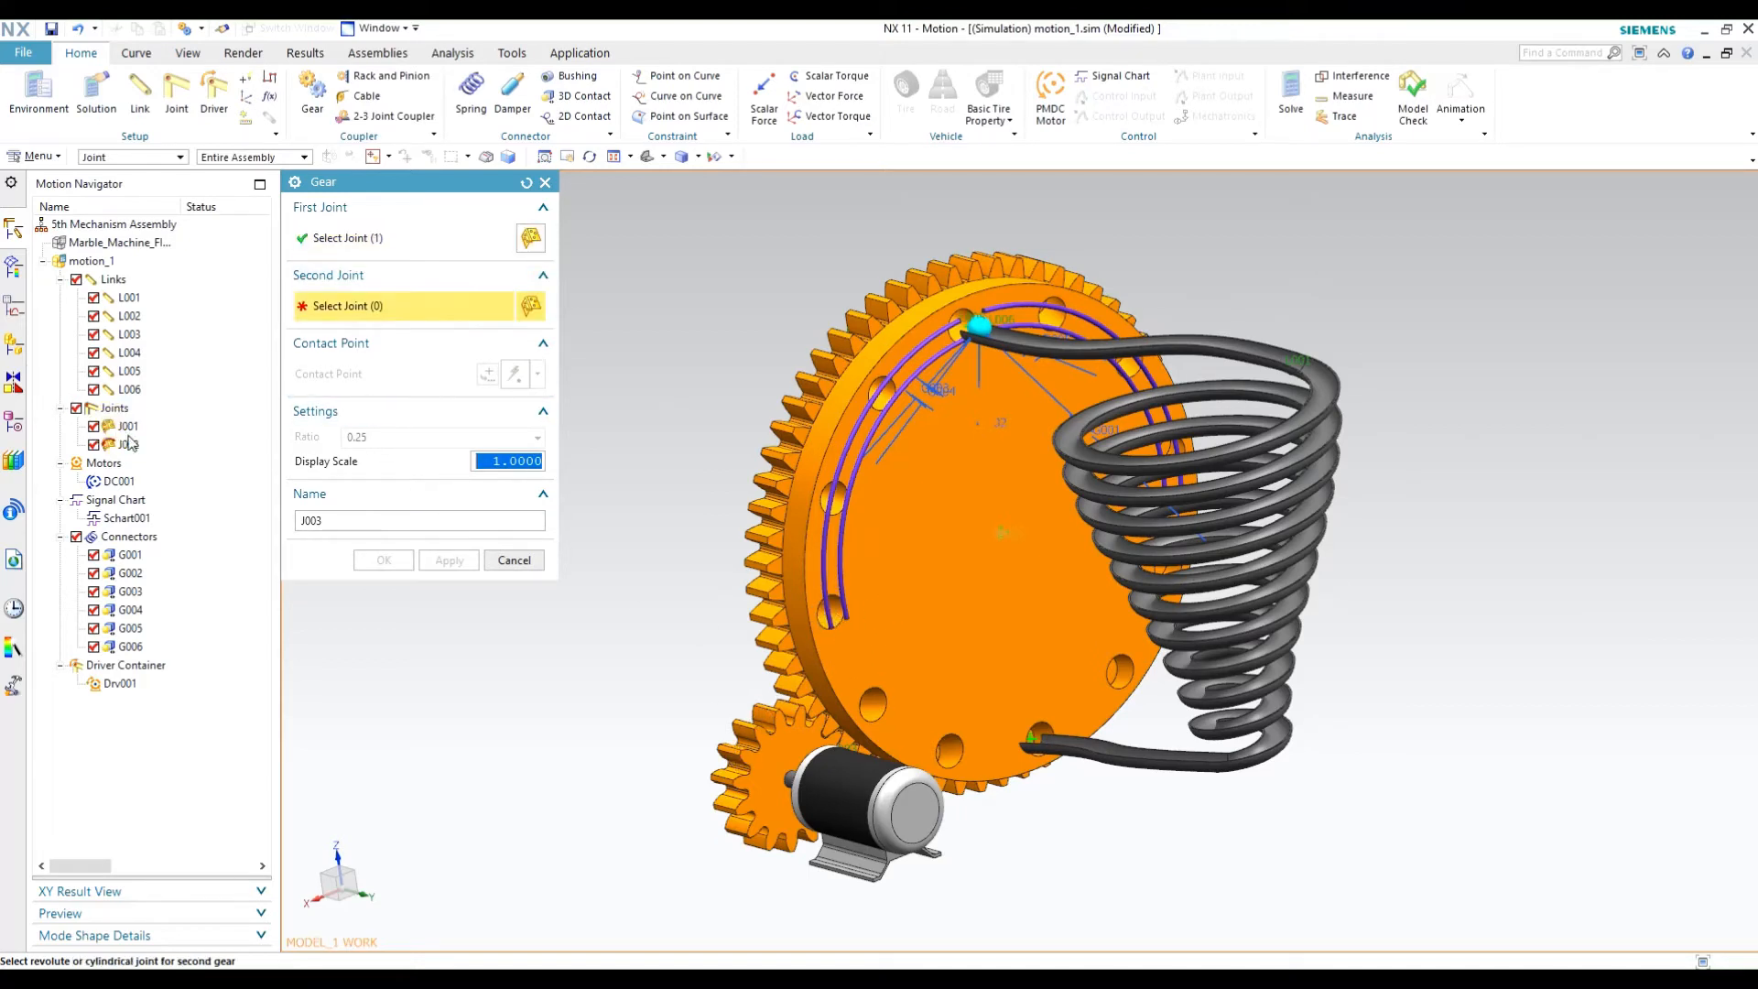
click(129, 444)
click(514, 560)
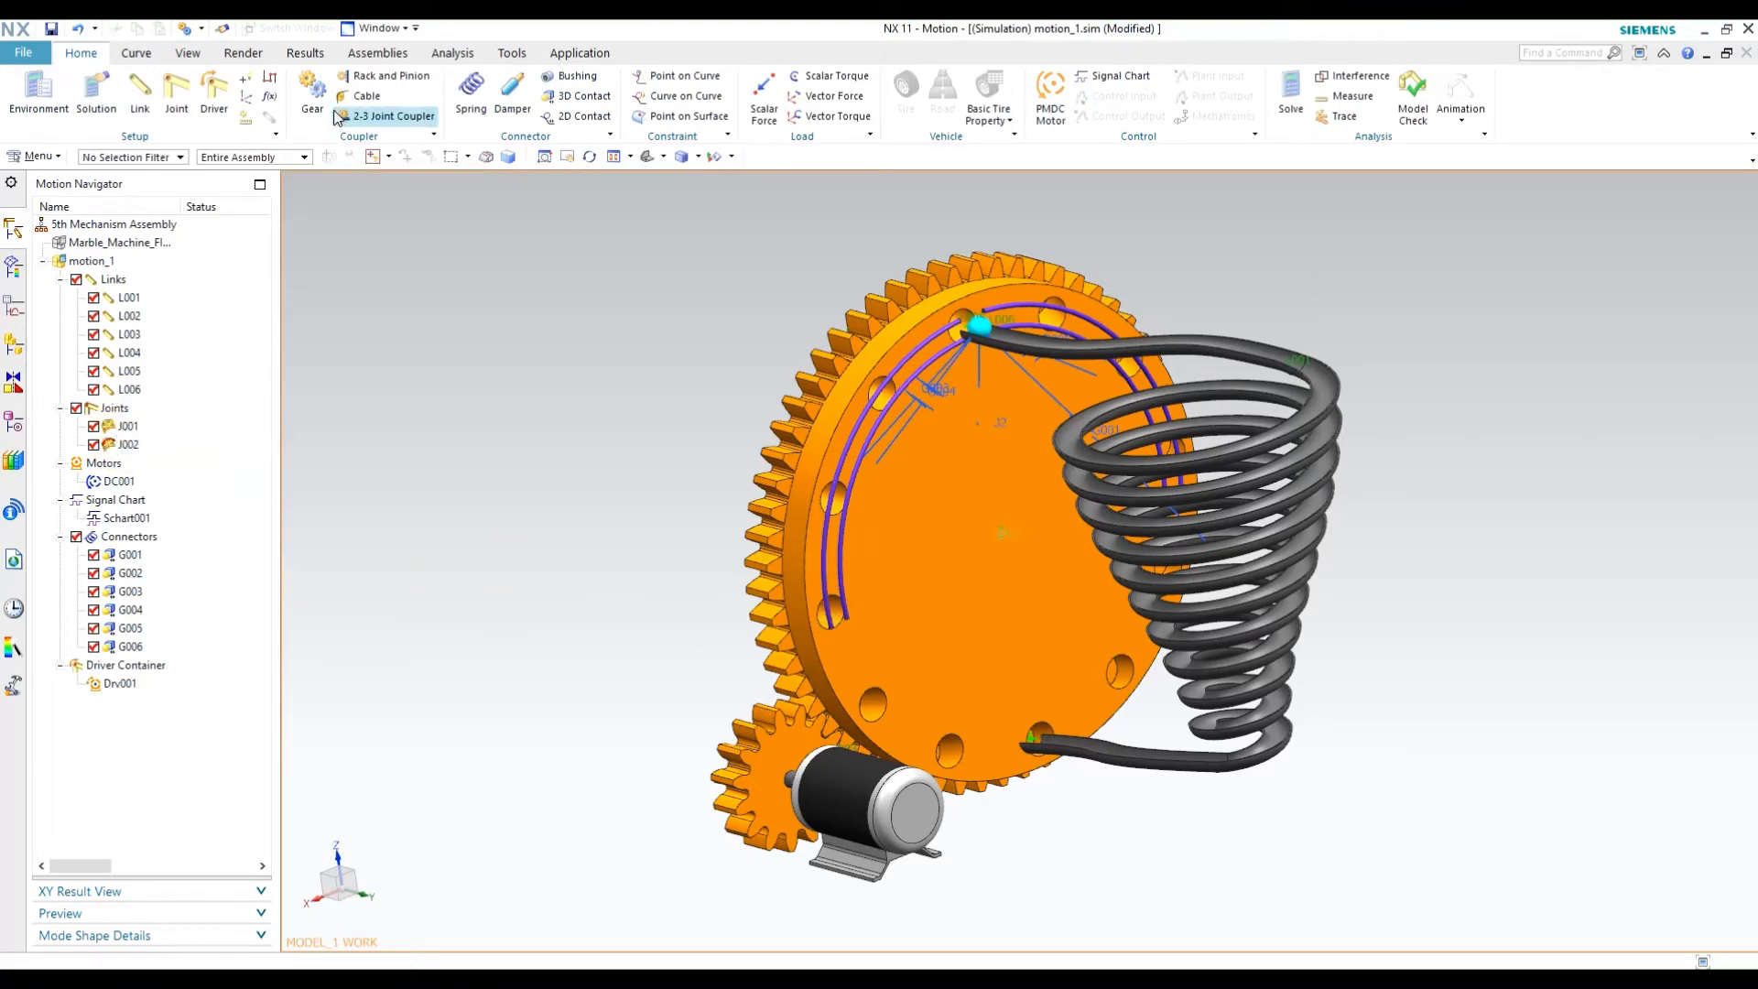
click(312, 91)
click(129, 441)
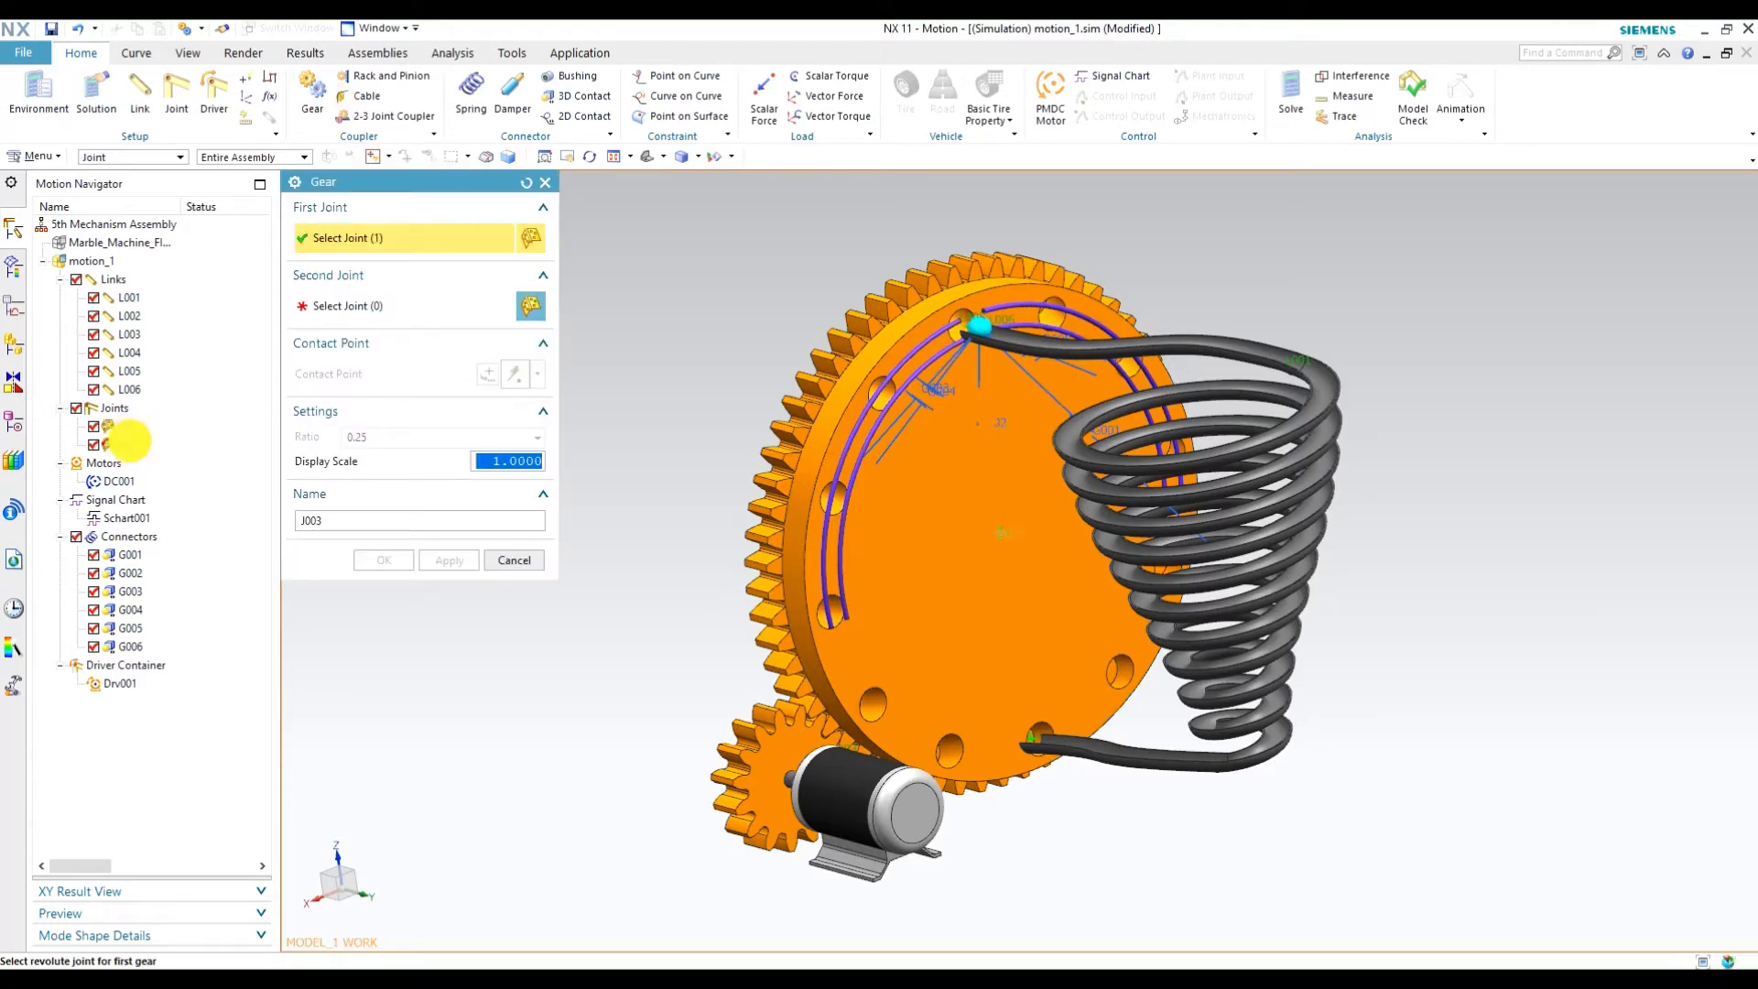
click(514, 559)
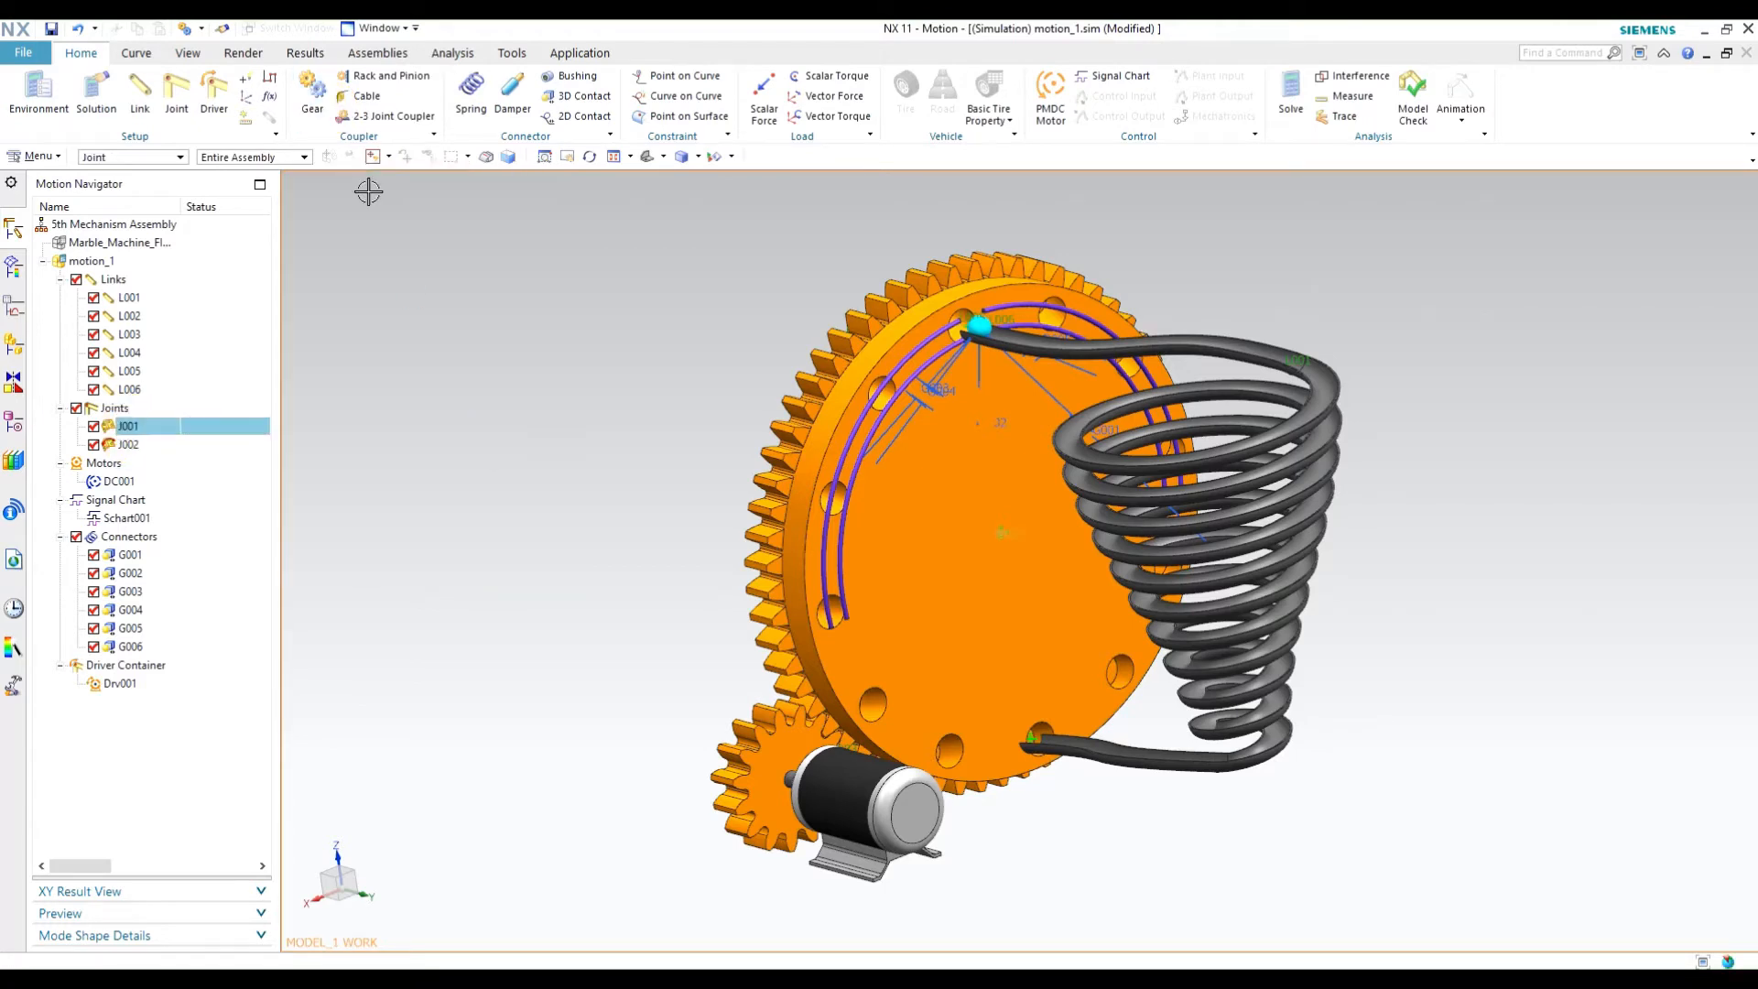
Create a two-joint coupler with J001 as the driver joint at scale 4 and J002 as the coupled joint at scale 1.
click(403, 116)
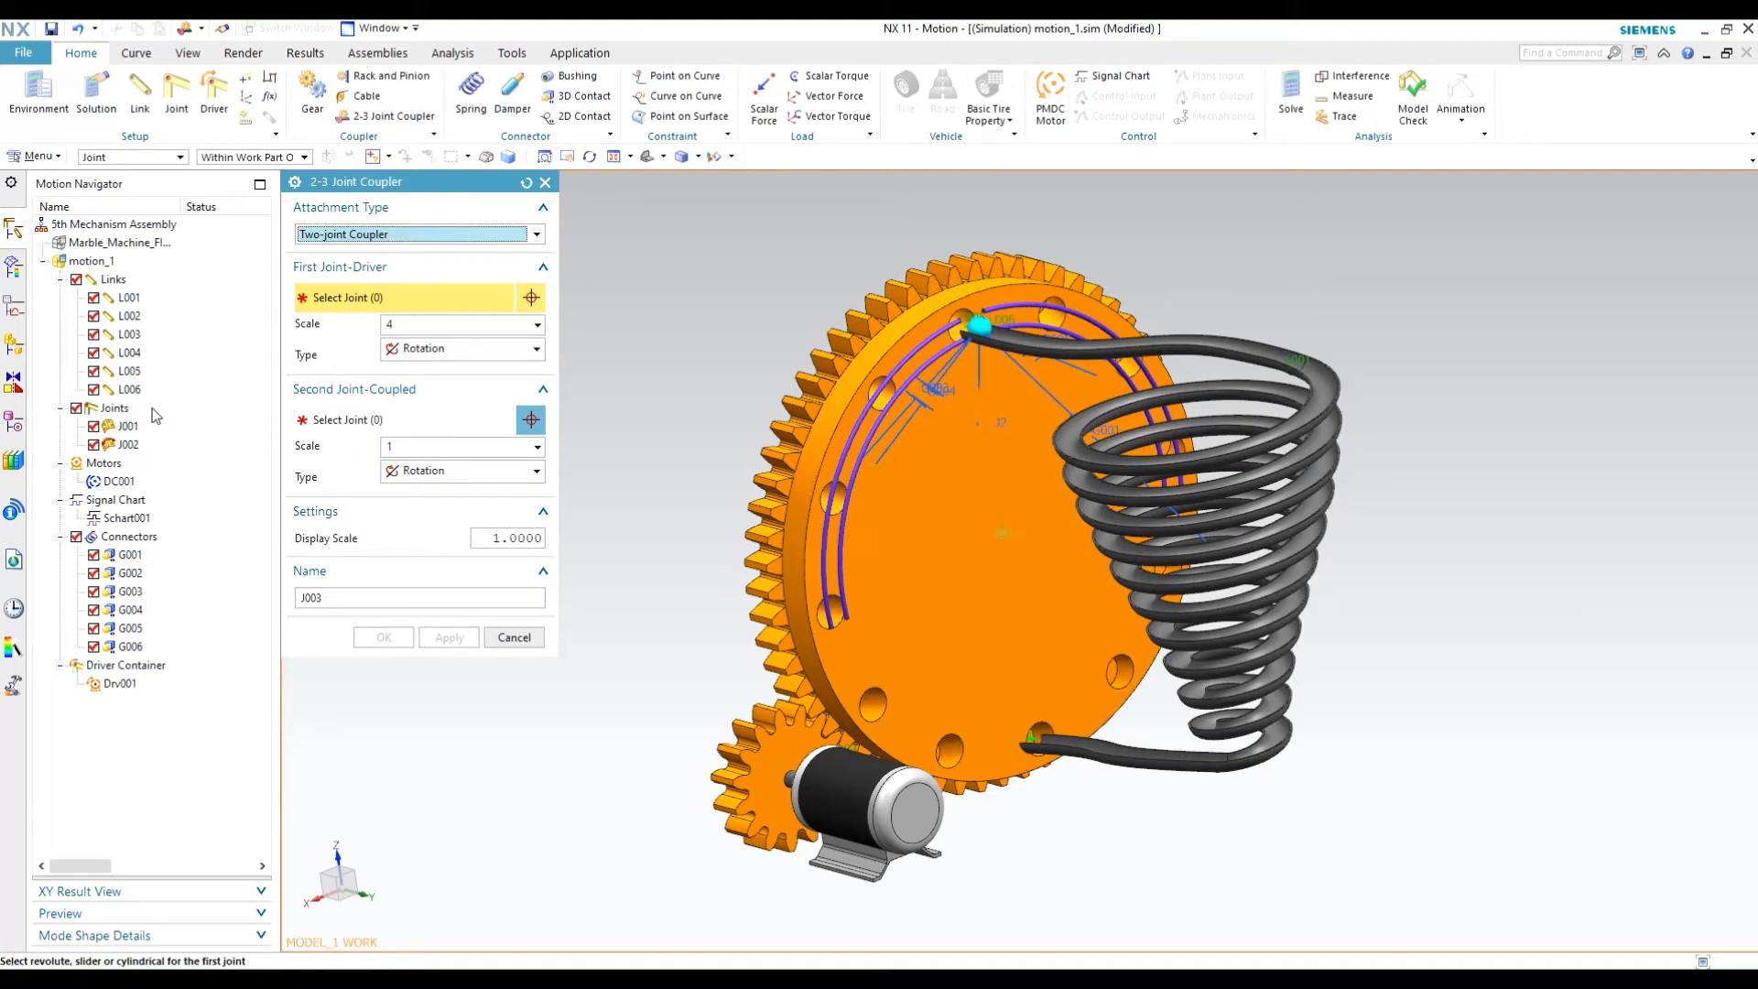
click(130, 427)
click(129, 445)
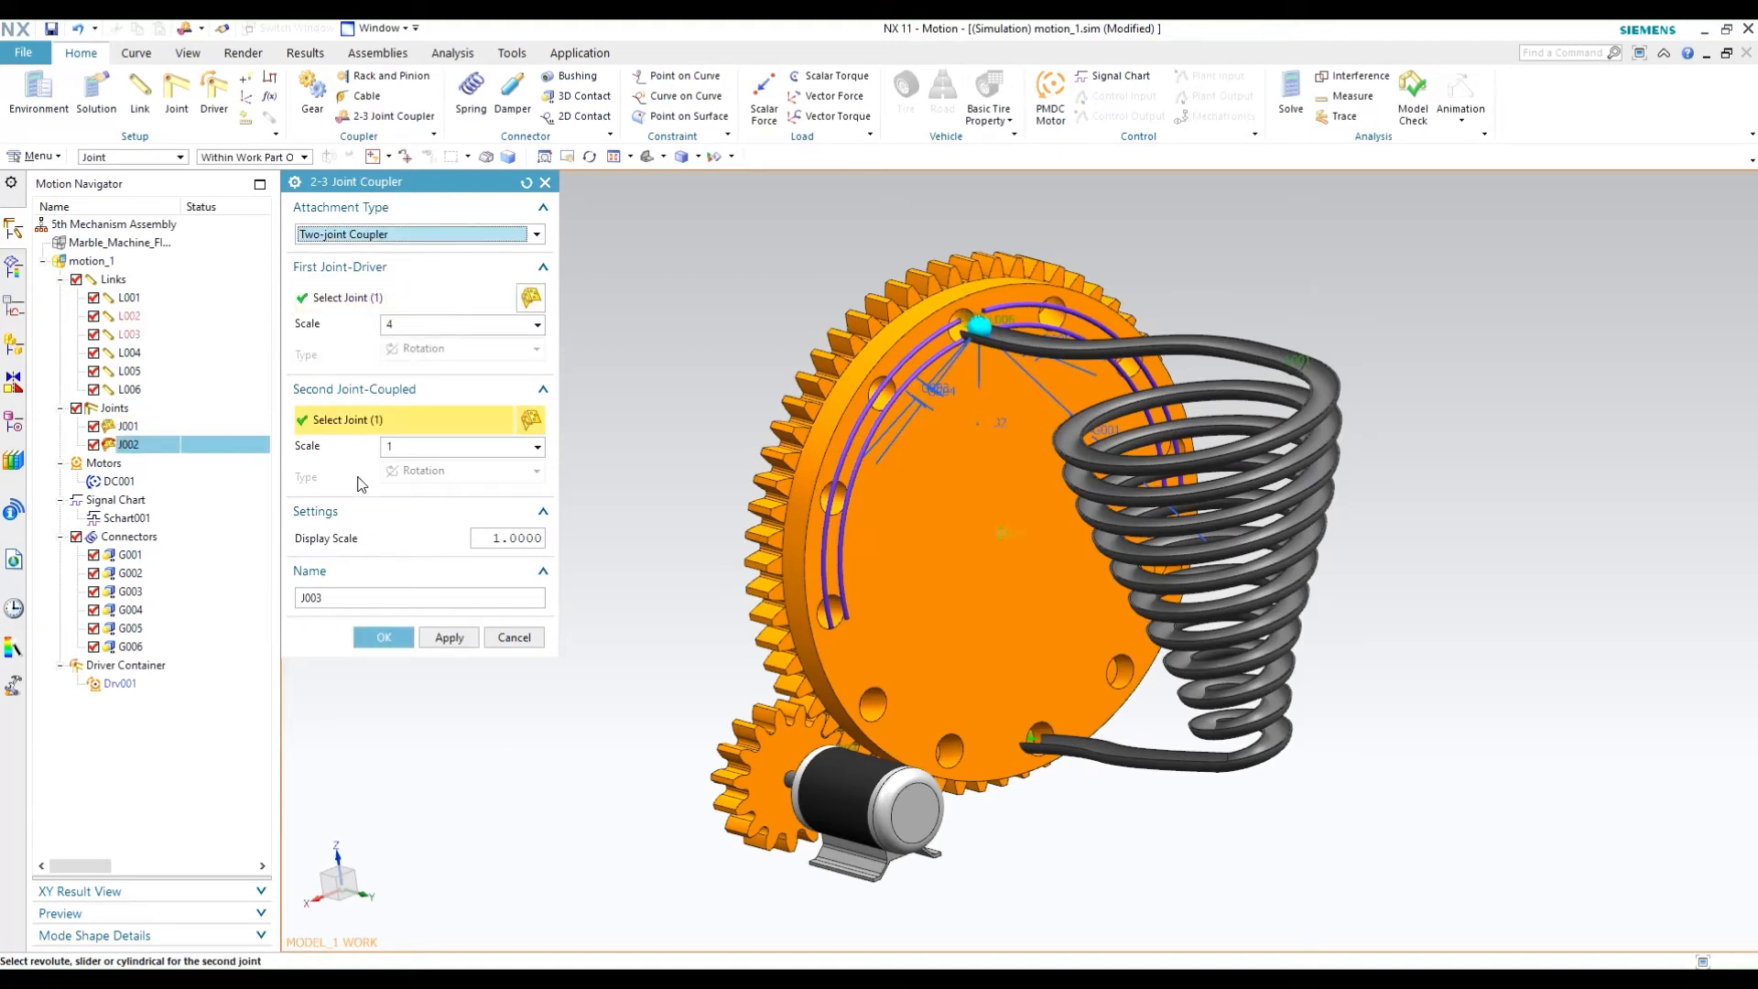
click(414, 327)
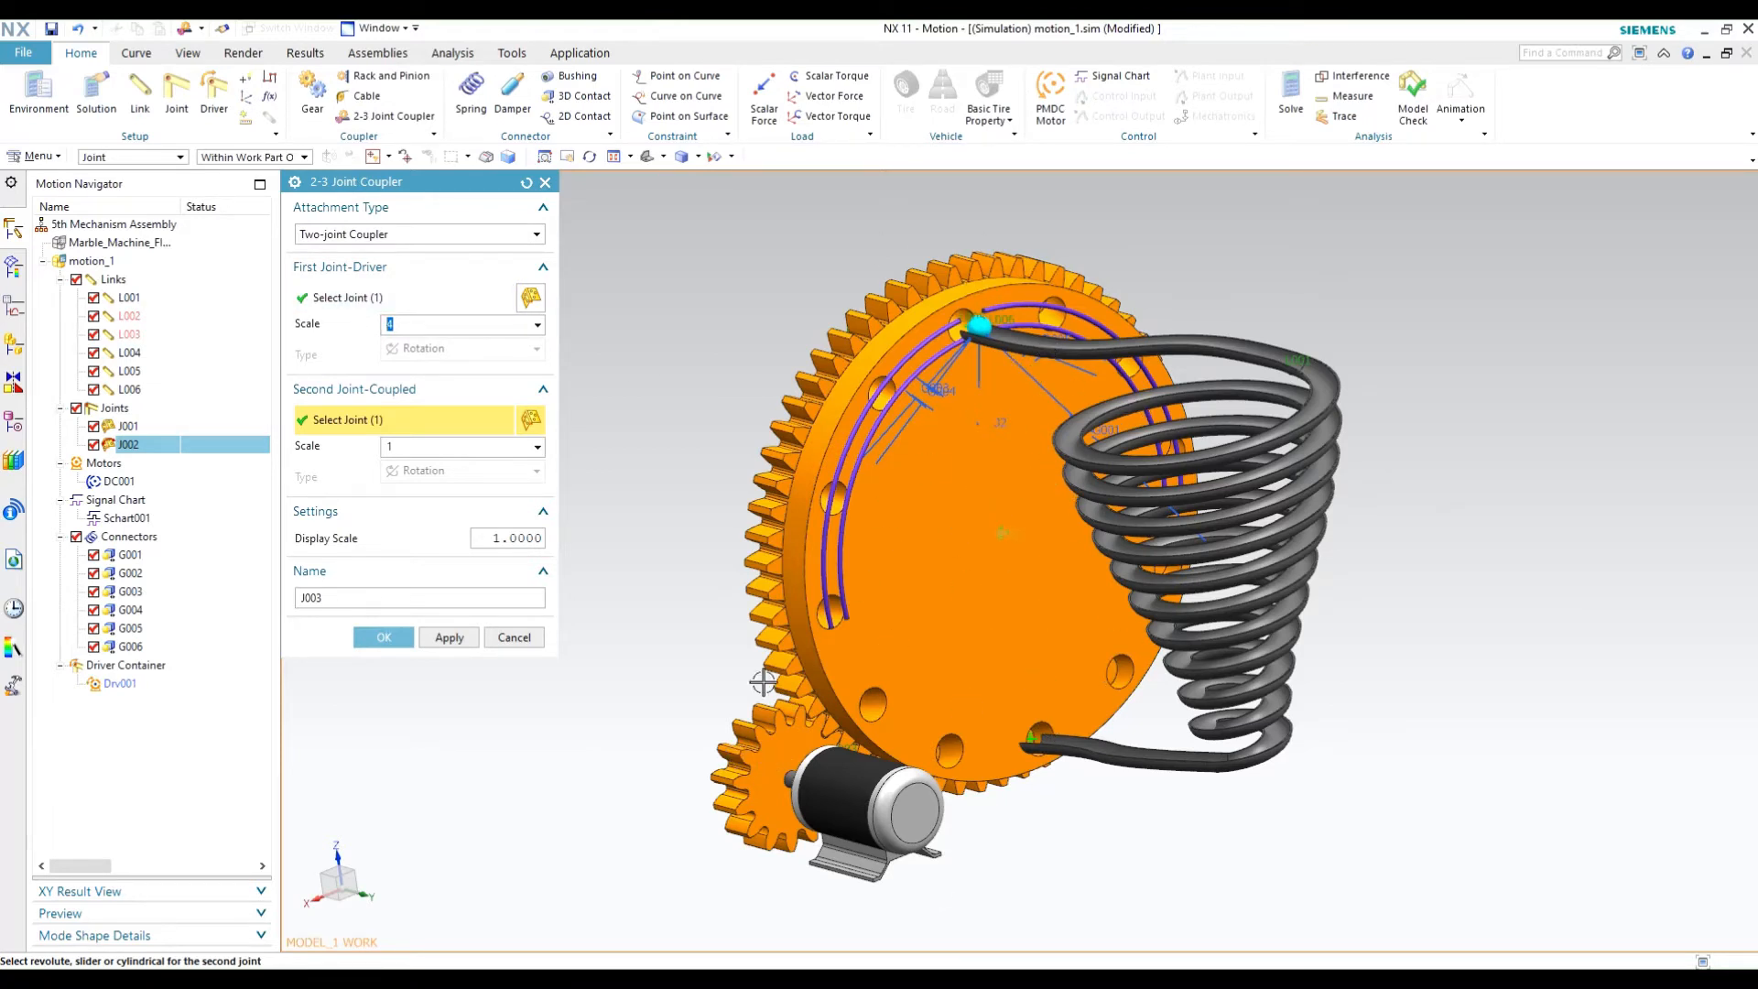
mouse_move(668, 657)
middle_down()
mouse_move(815, 678)
mouse_move(685, 661)
middle_up()
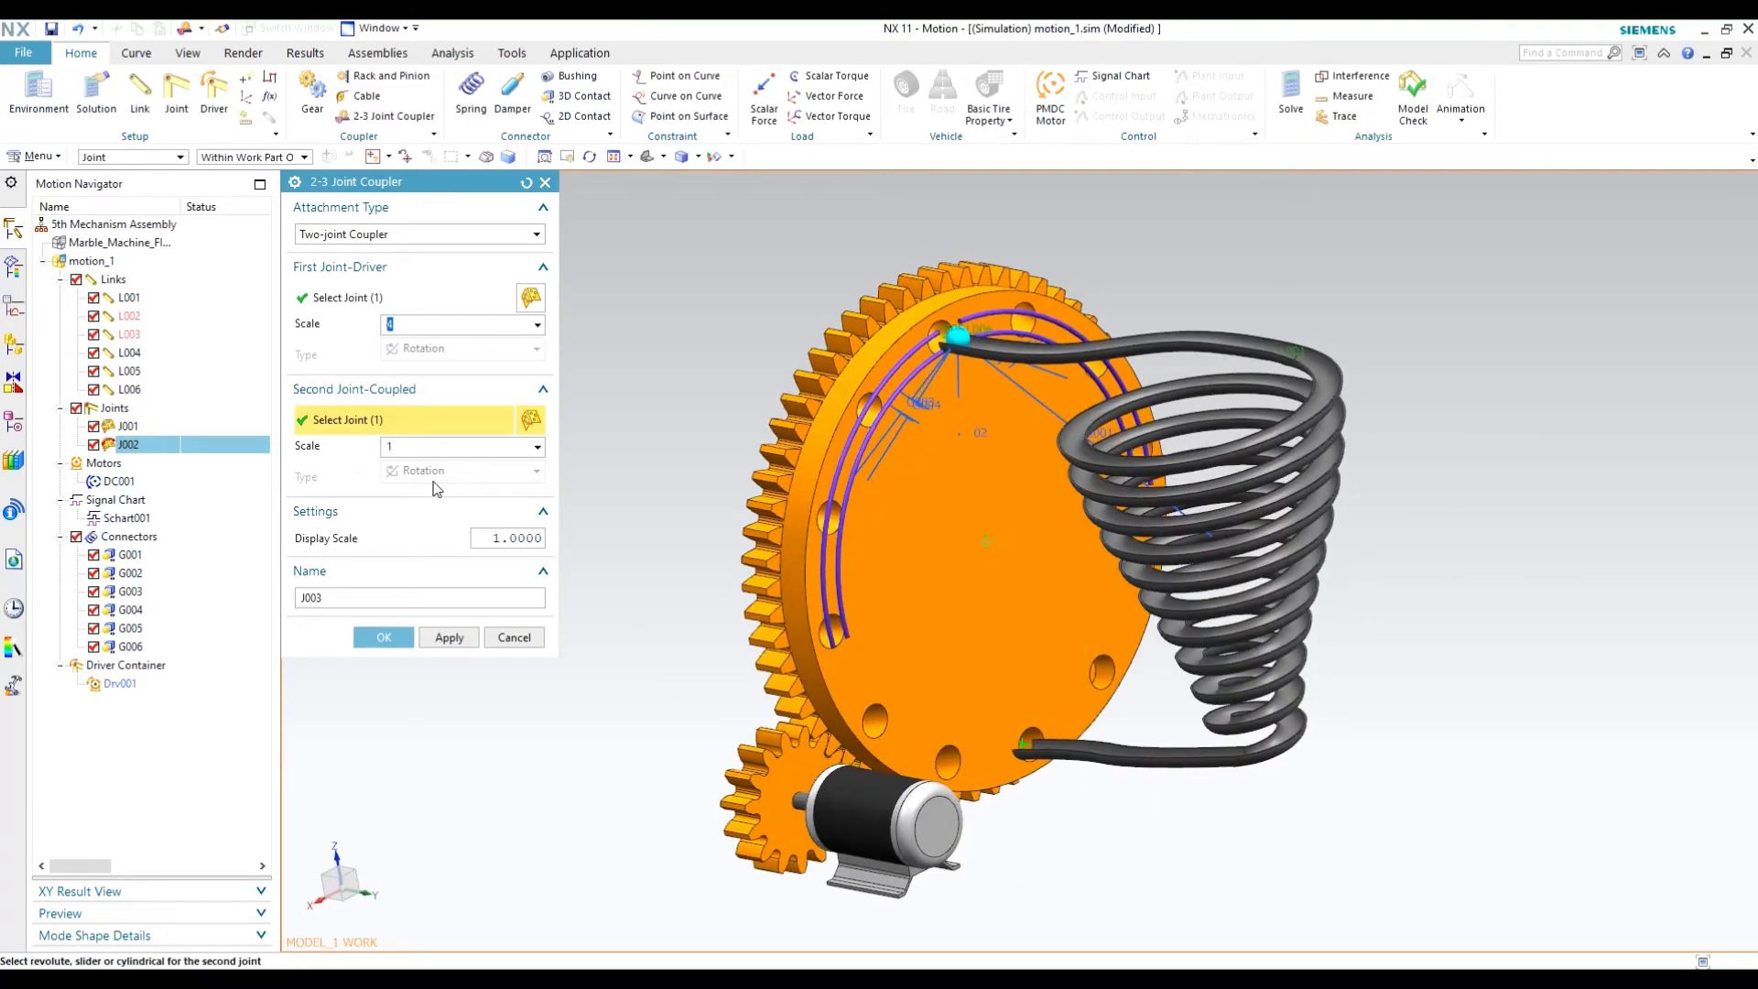
click(384, 638)
Inspect the meshing gear pair from behind, the new coupler entry, and the alternative Gear coupler's settings.
middle_drag(897, 646, 1048, 644)
scroll(1182, 760, up, 3)
scroll(1188, 746, down, 3)
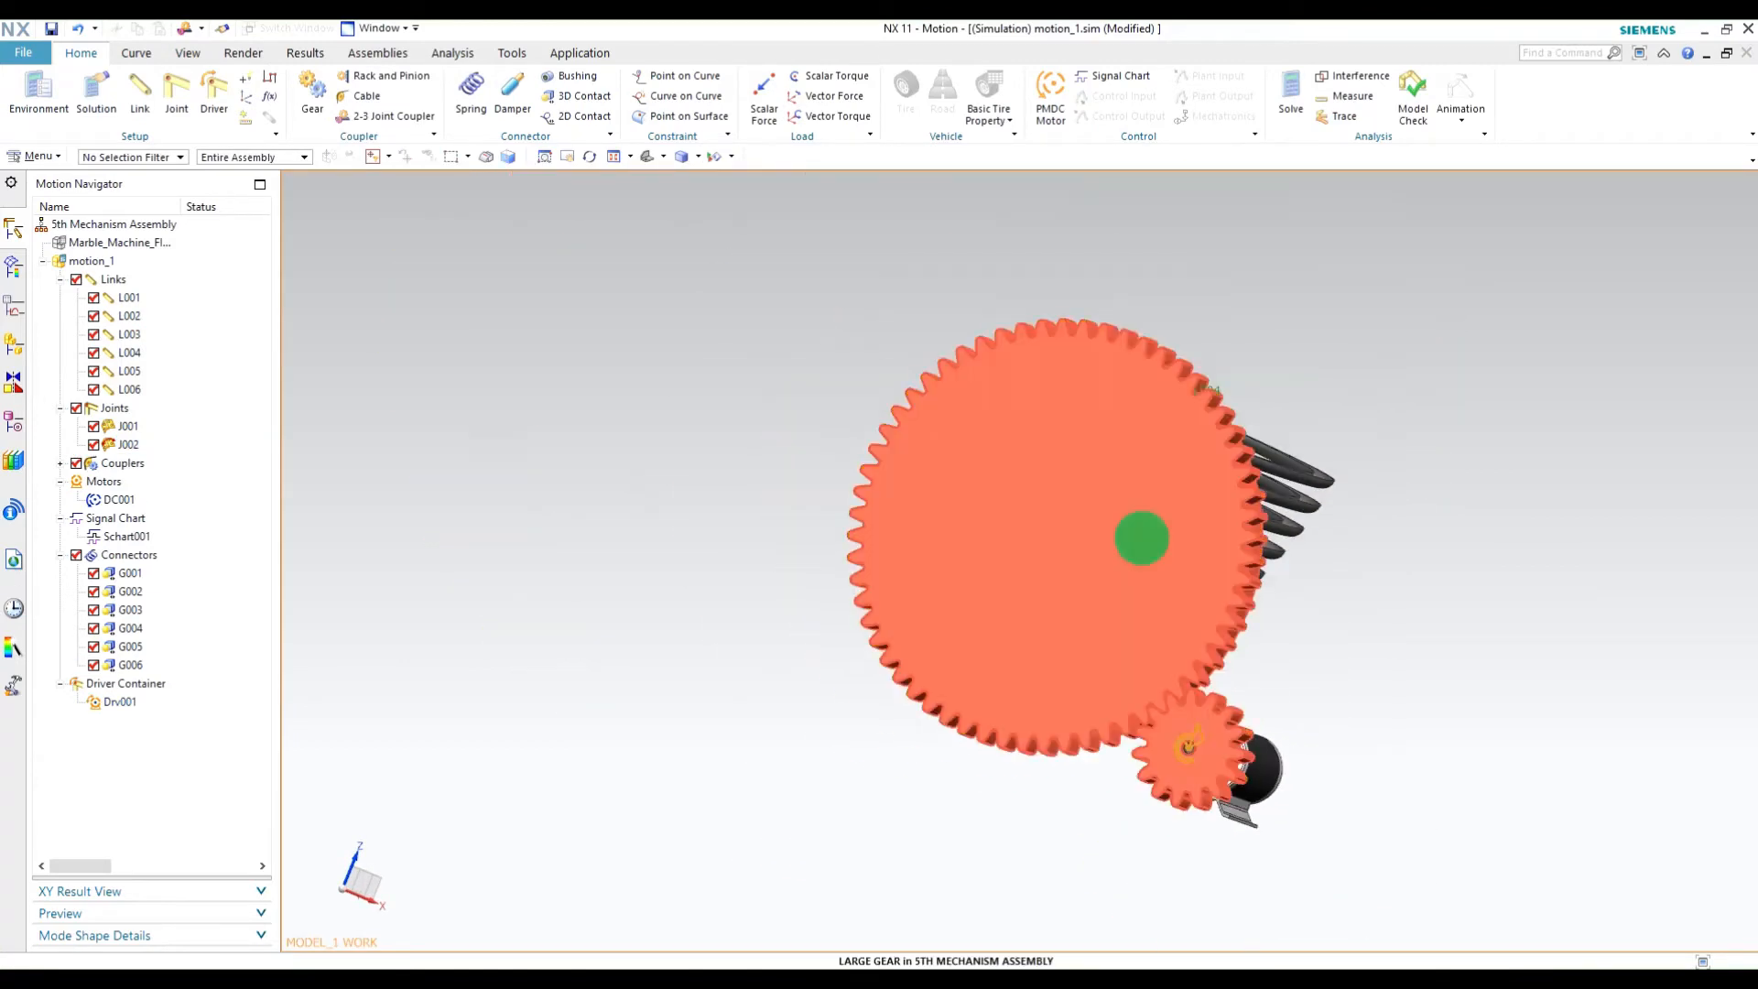
middle_drag(1187, 746, 1099, 596)
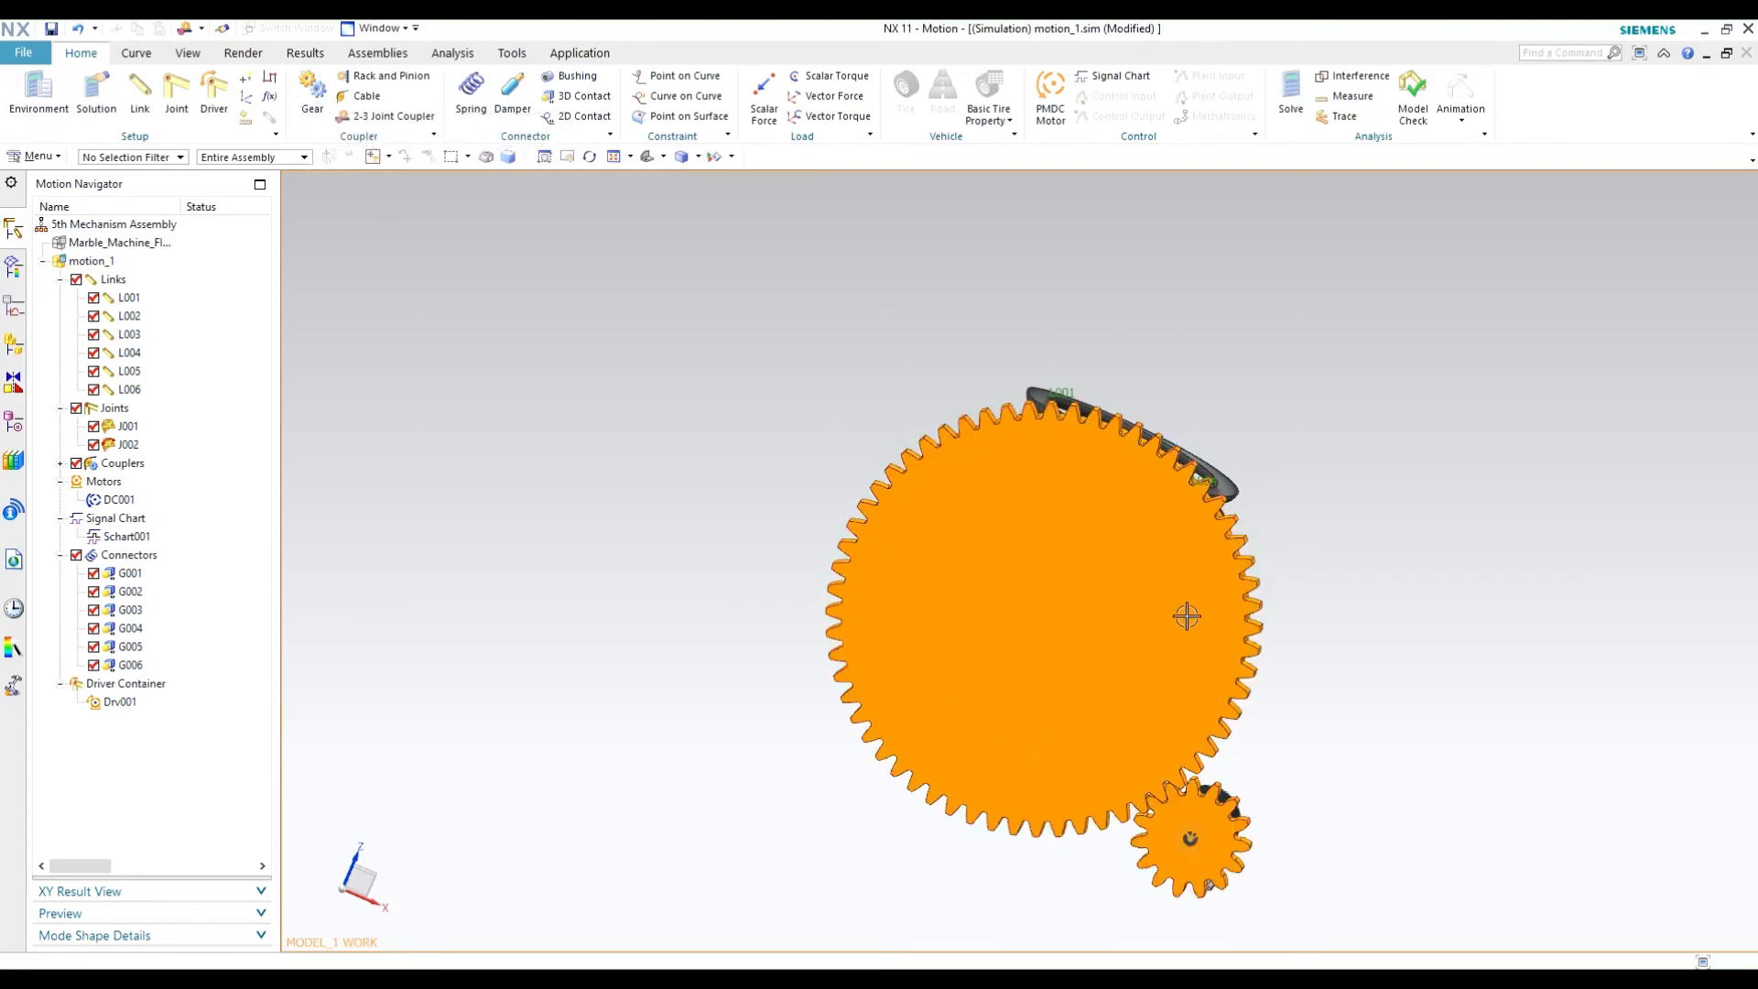
middle_drag(1187, 616, 1054, 586)
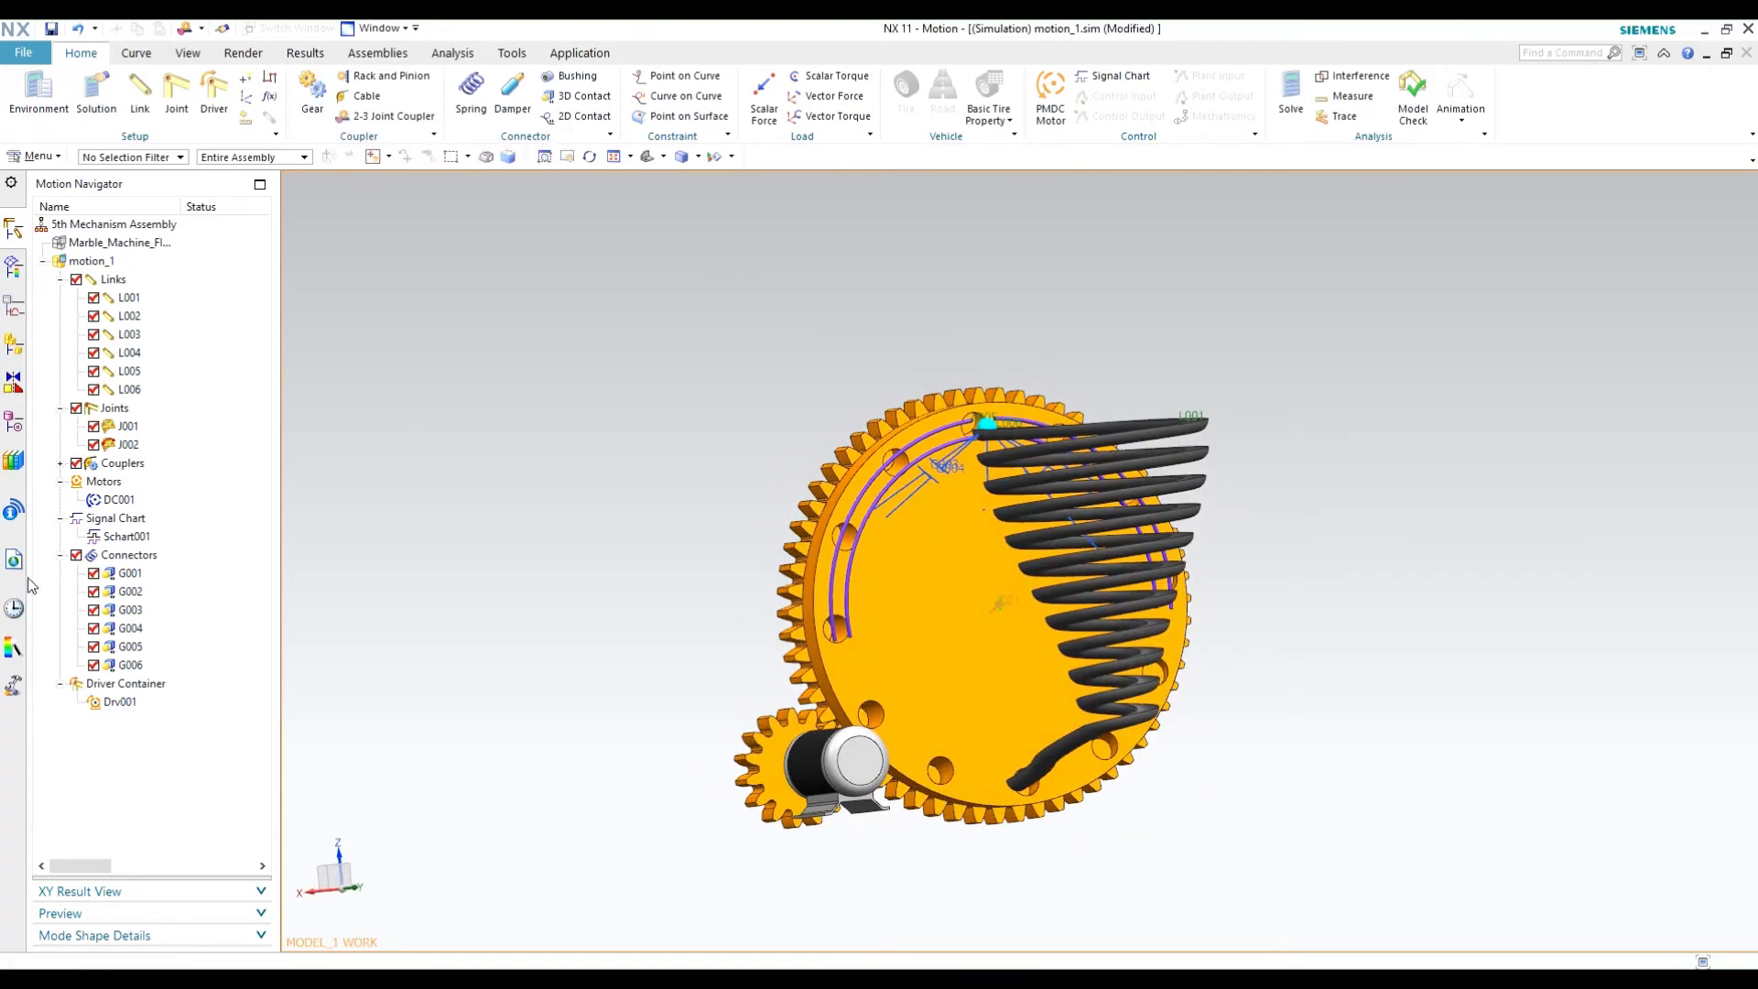
click(60, 465)
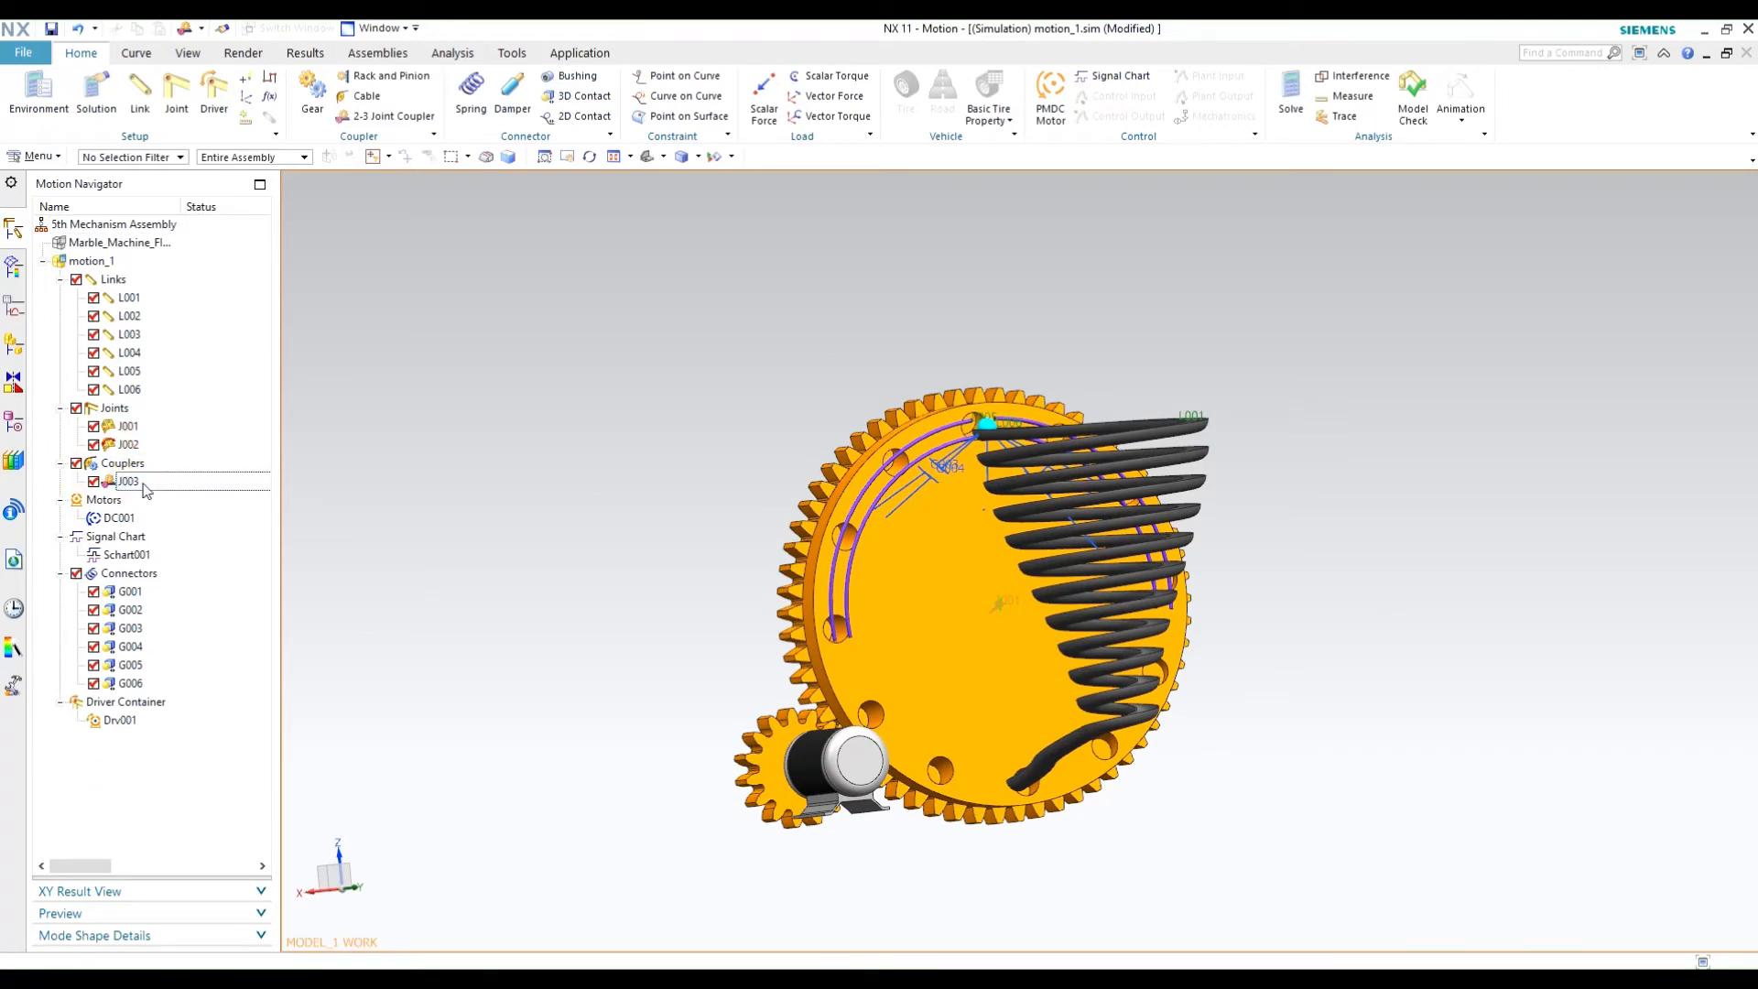
click(137, 482)
click(312, 92)
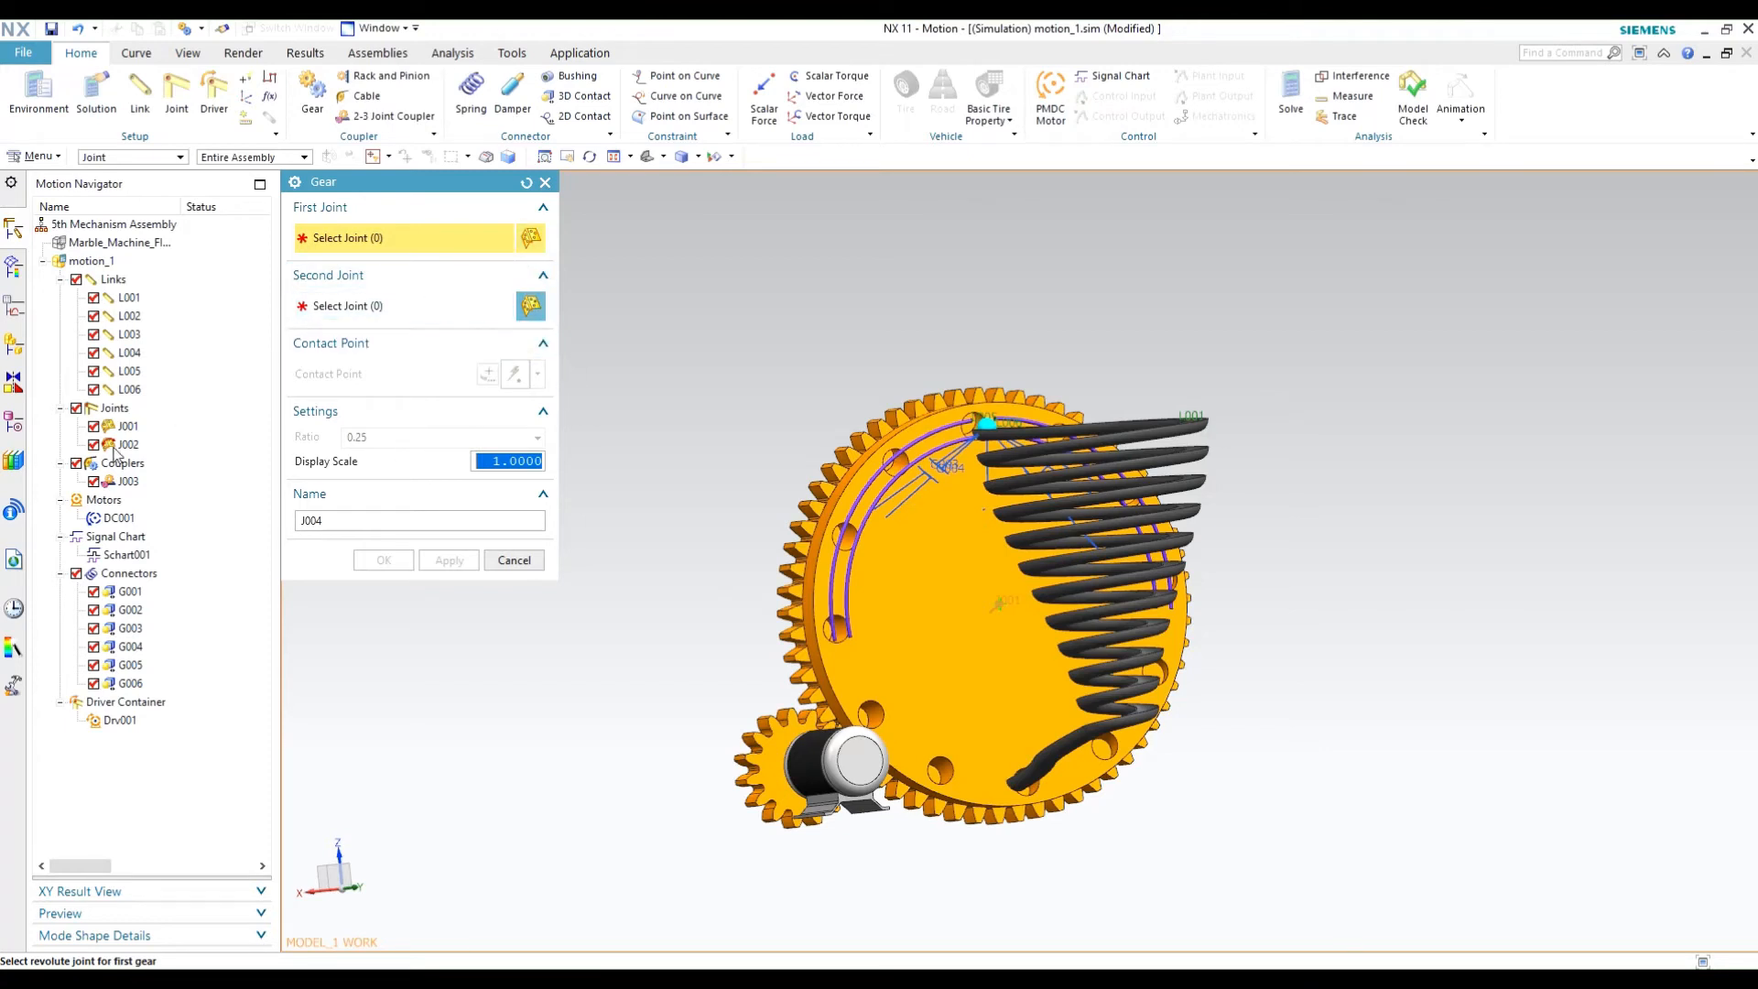
click(514, 561)
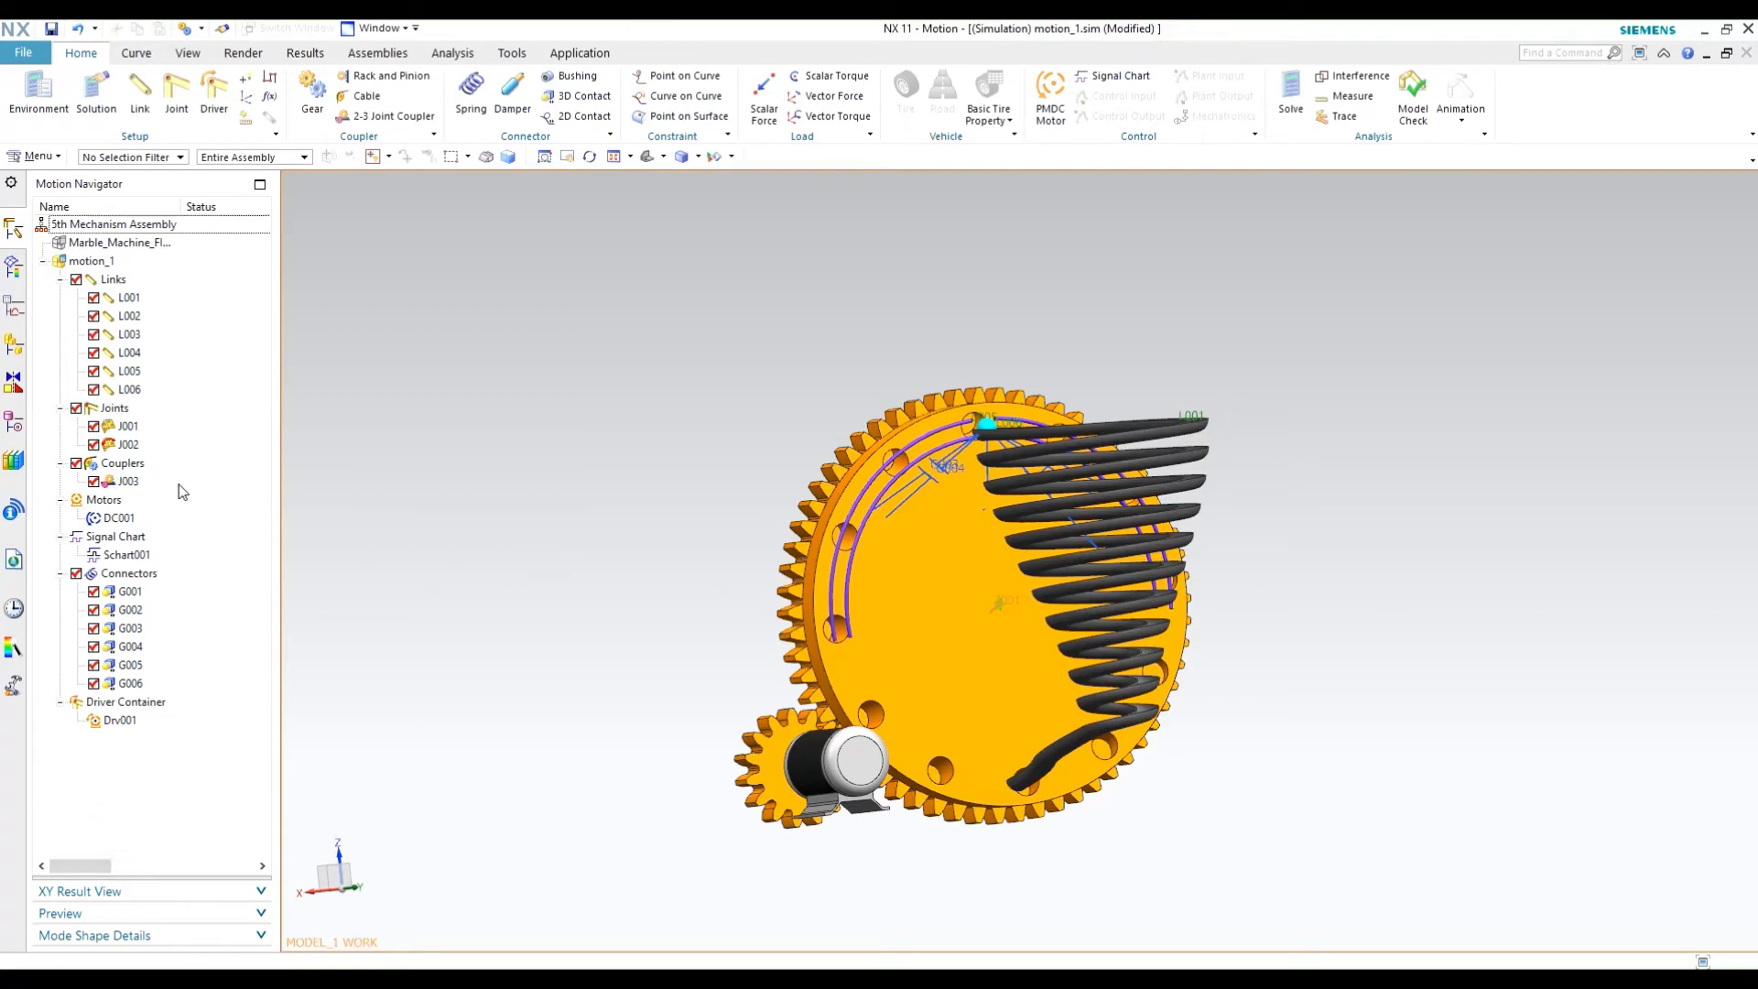
Set up a new Normal Run solution with Control/Dynamics analysis, a time of 37 s and 1000 steps.
middle_drag(463, 471, 395, 359)
click(96, 93)
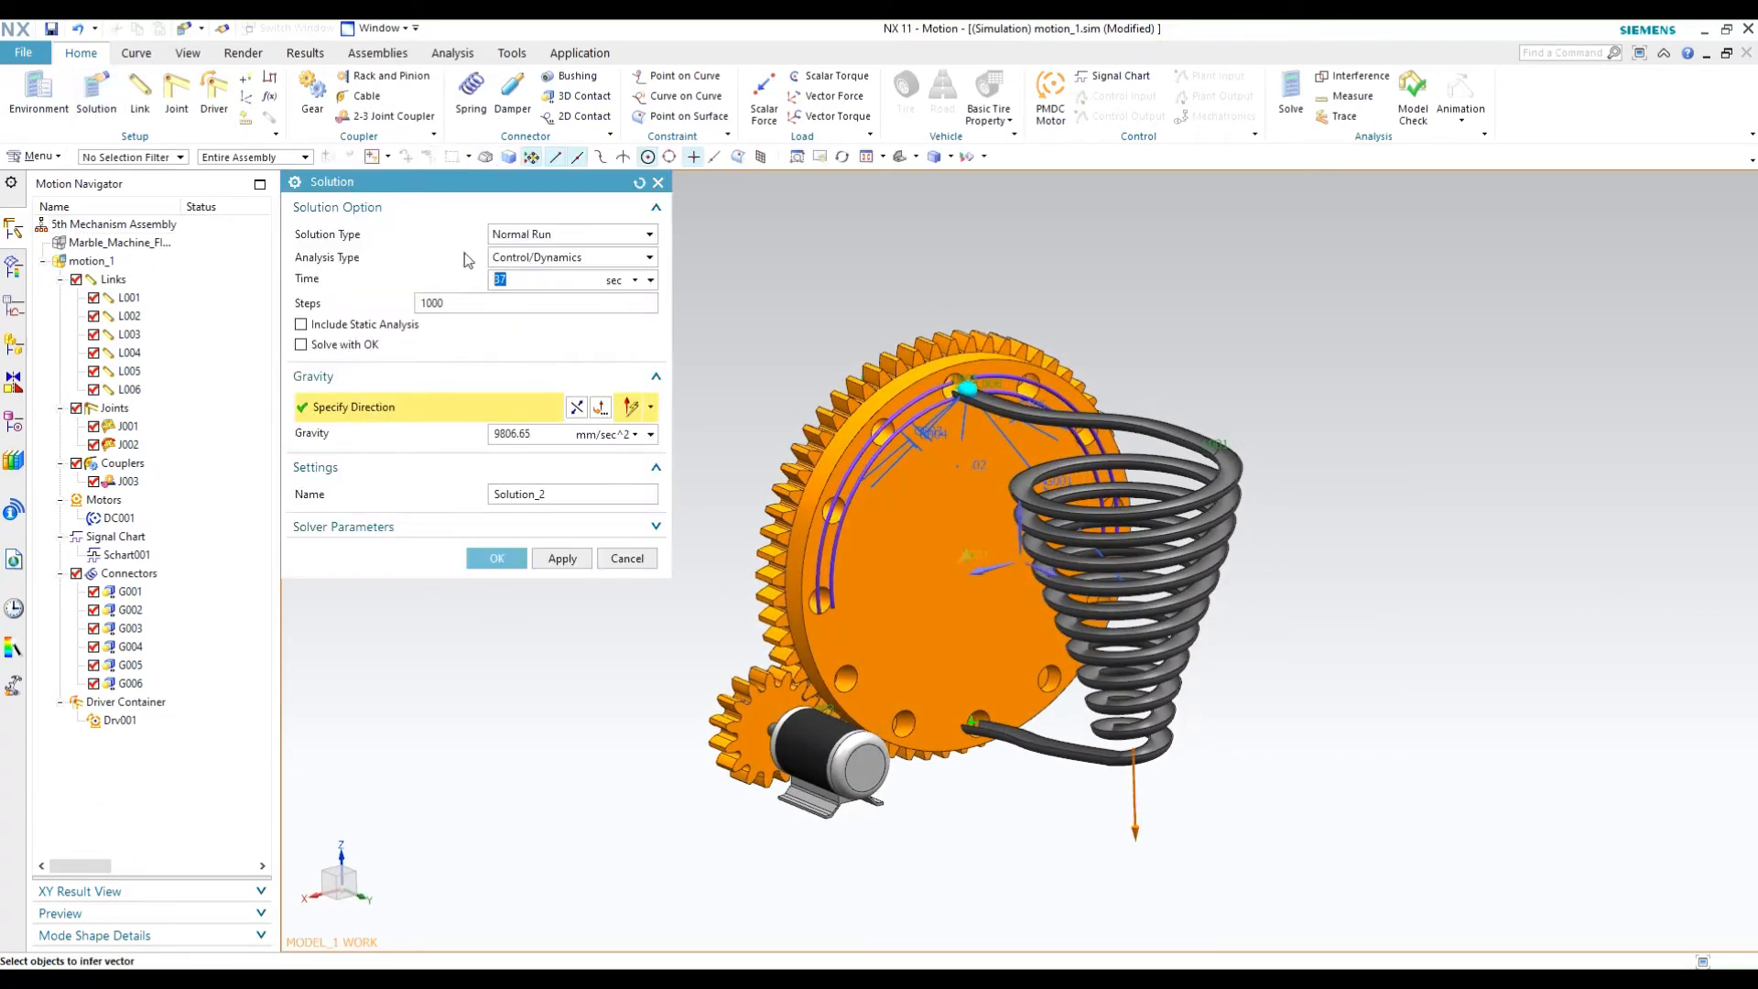
click(537, 236)
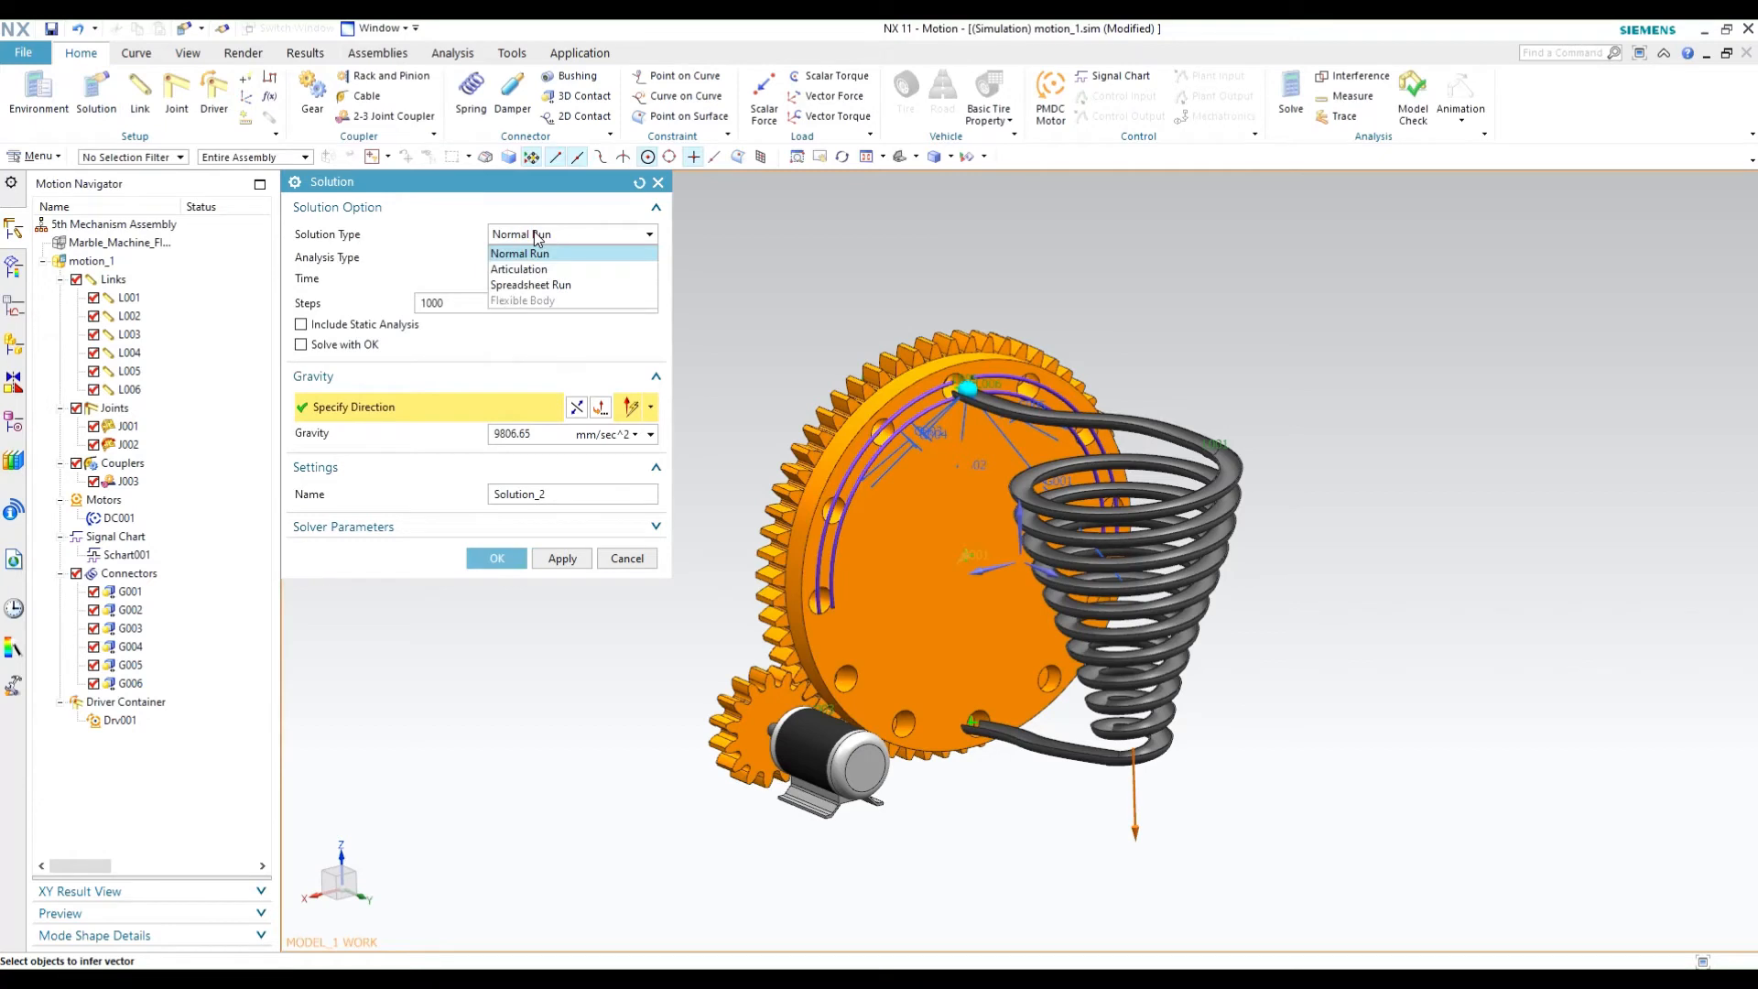
click(527, 254)
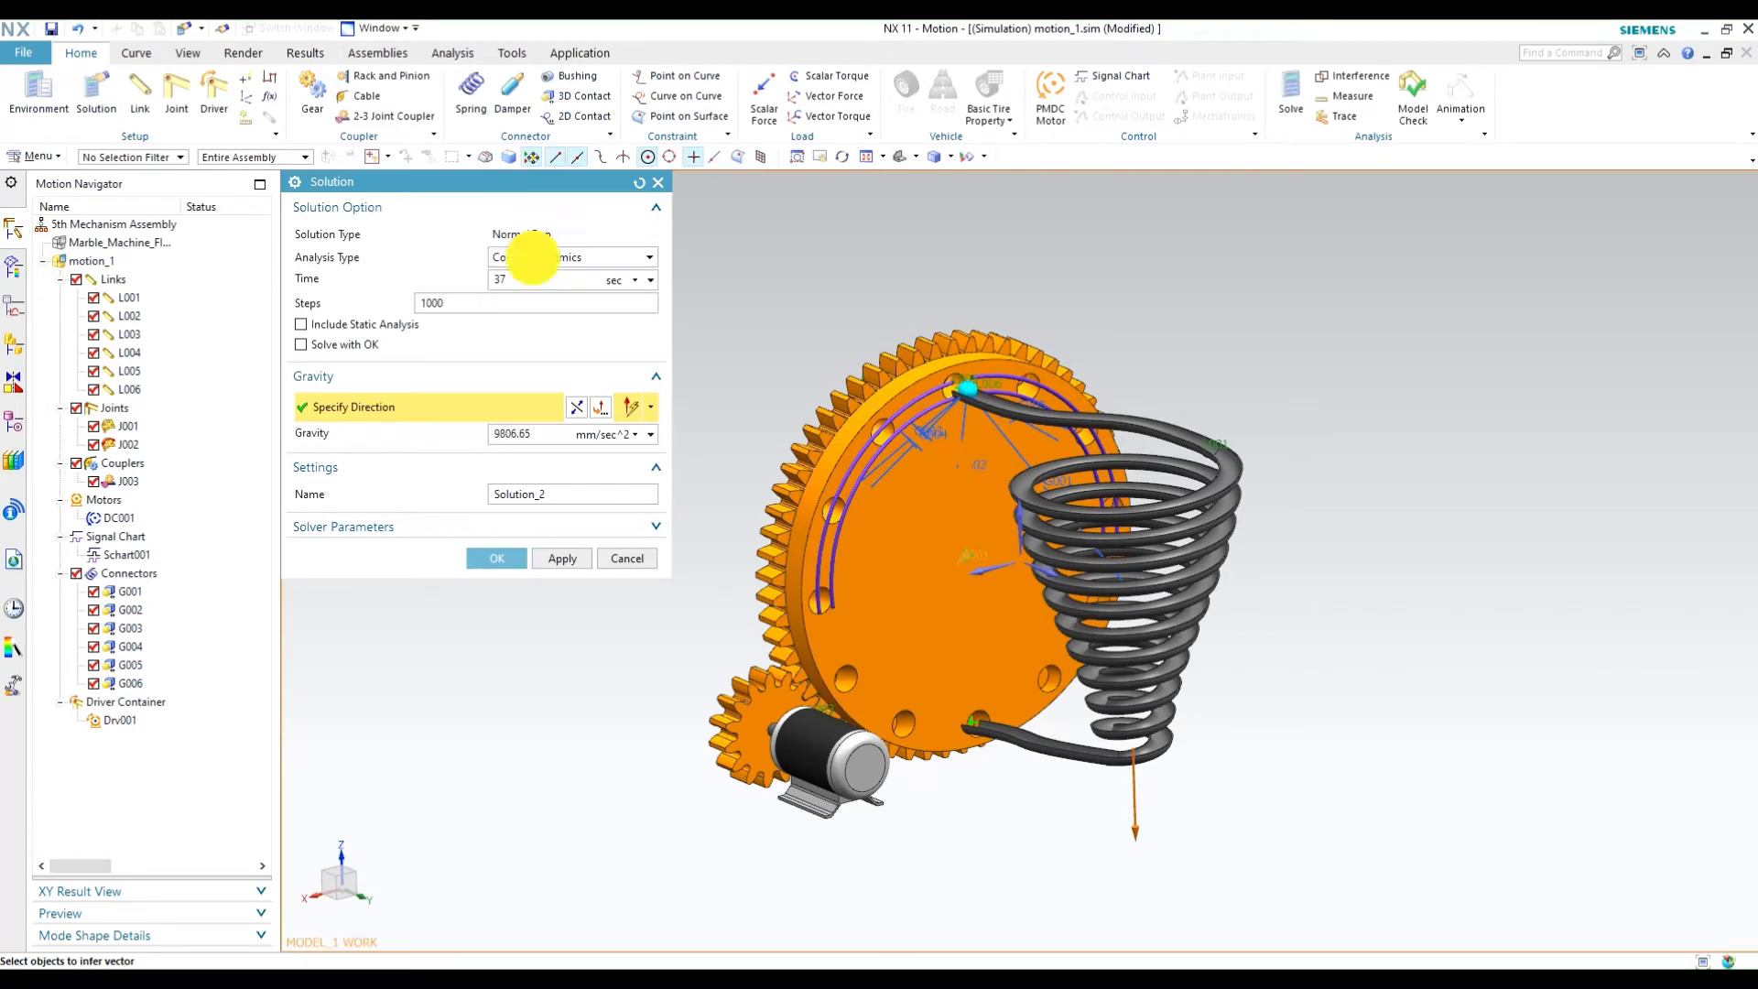
click(534, 258)
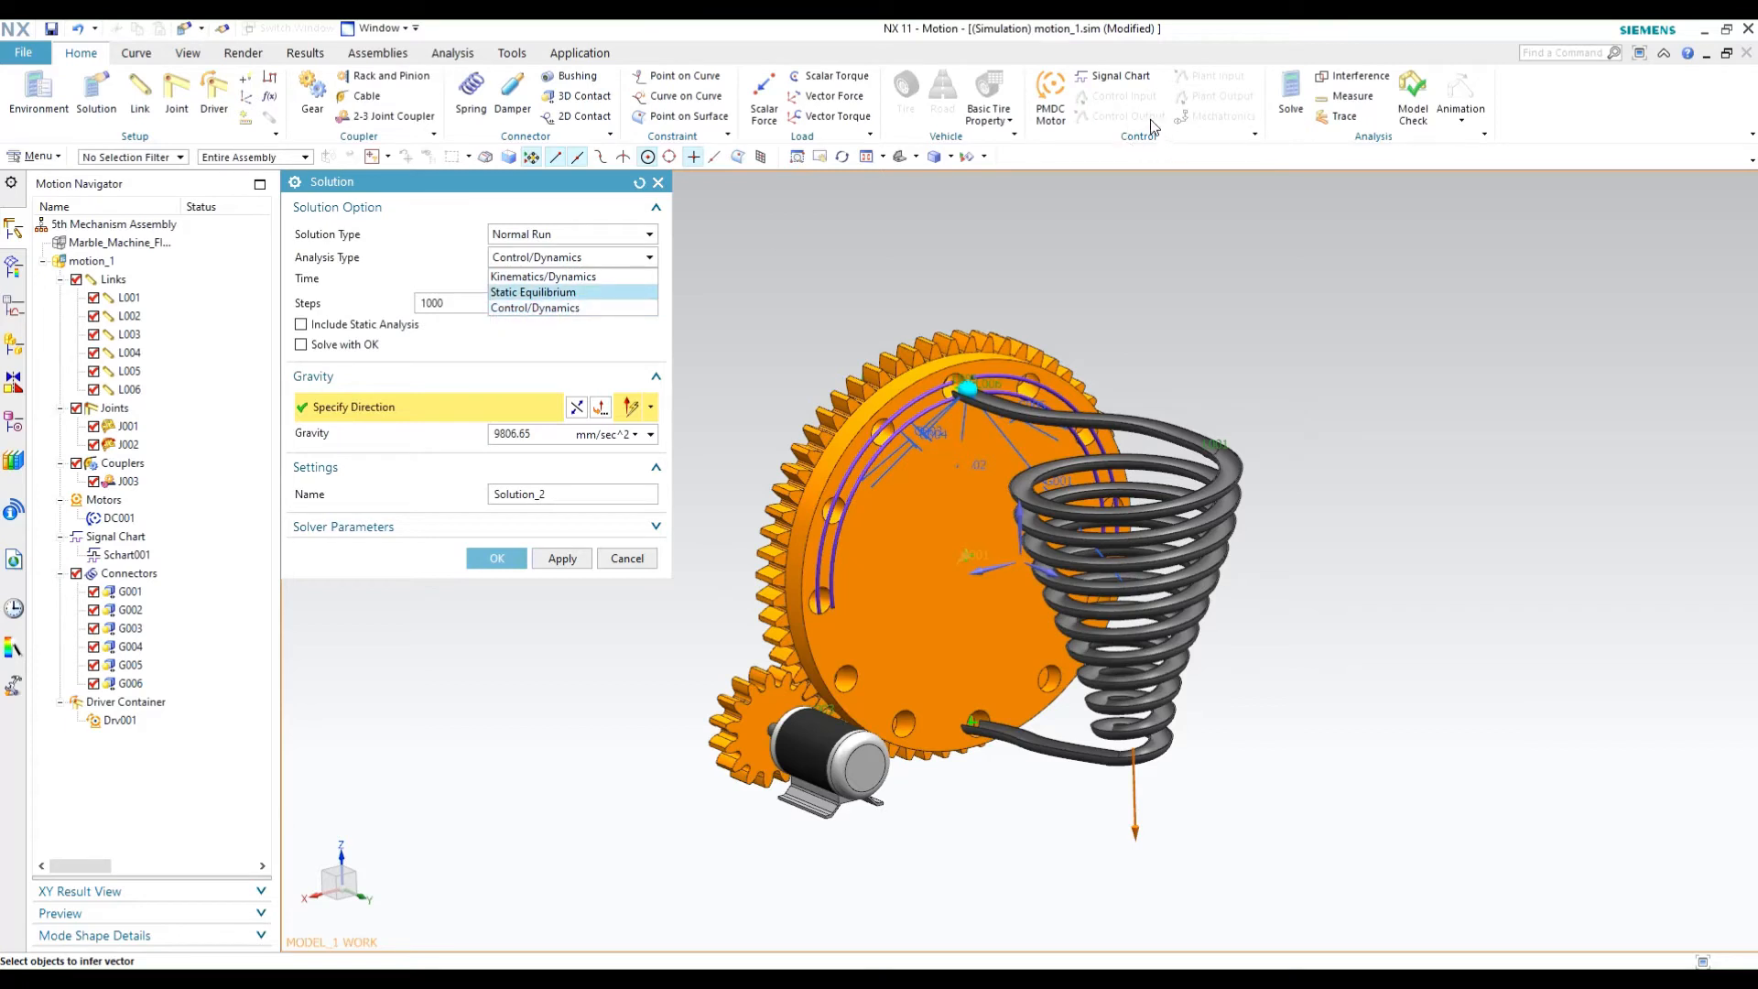
click(535, 308)
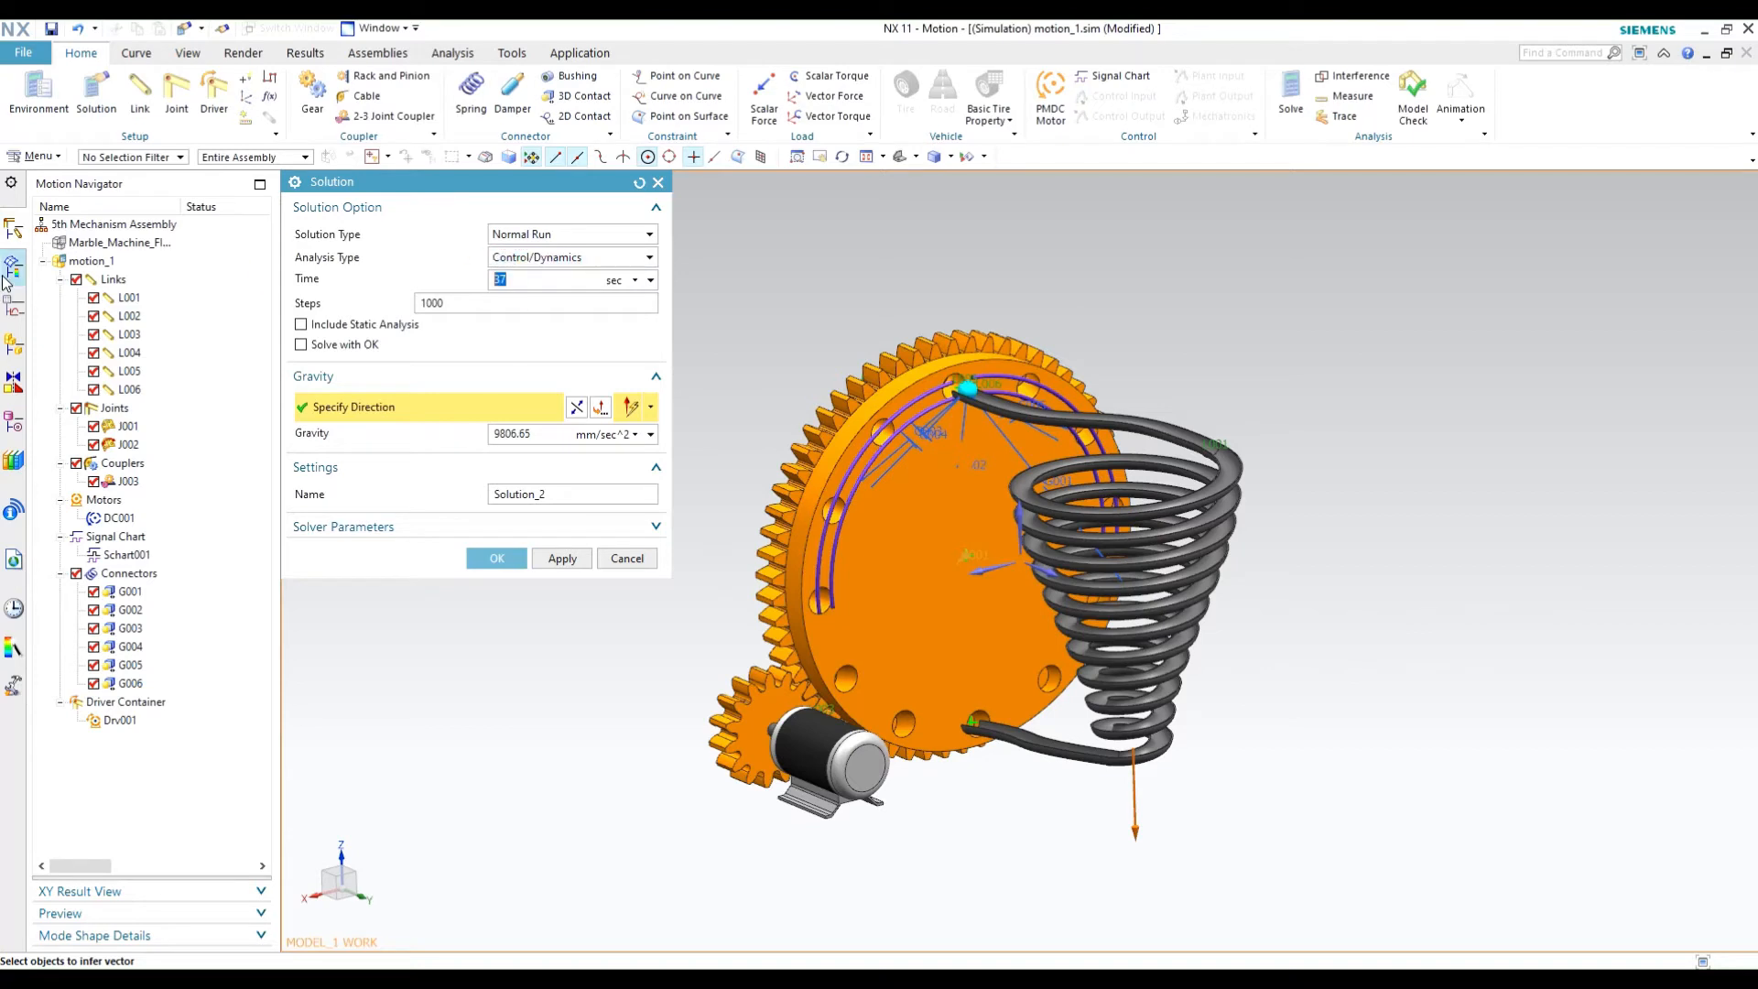
click(514, 281)
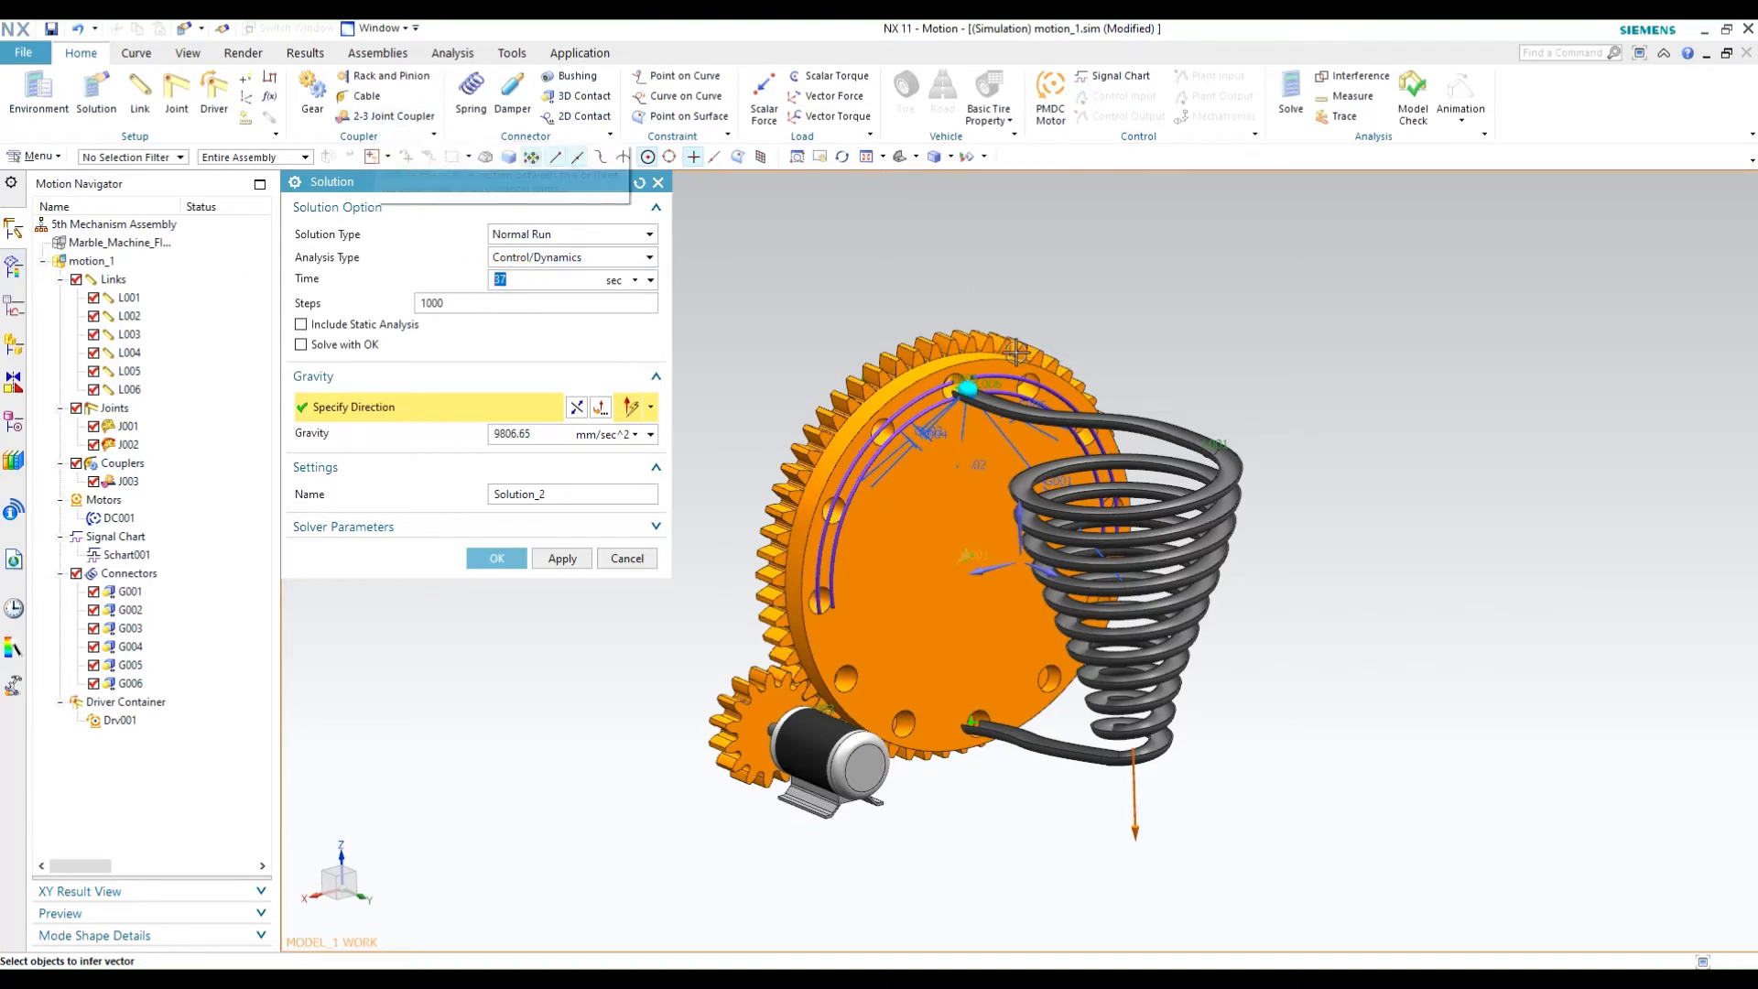
drag(483, 307, 344, 310)
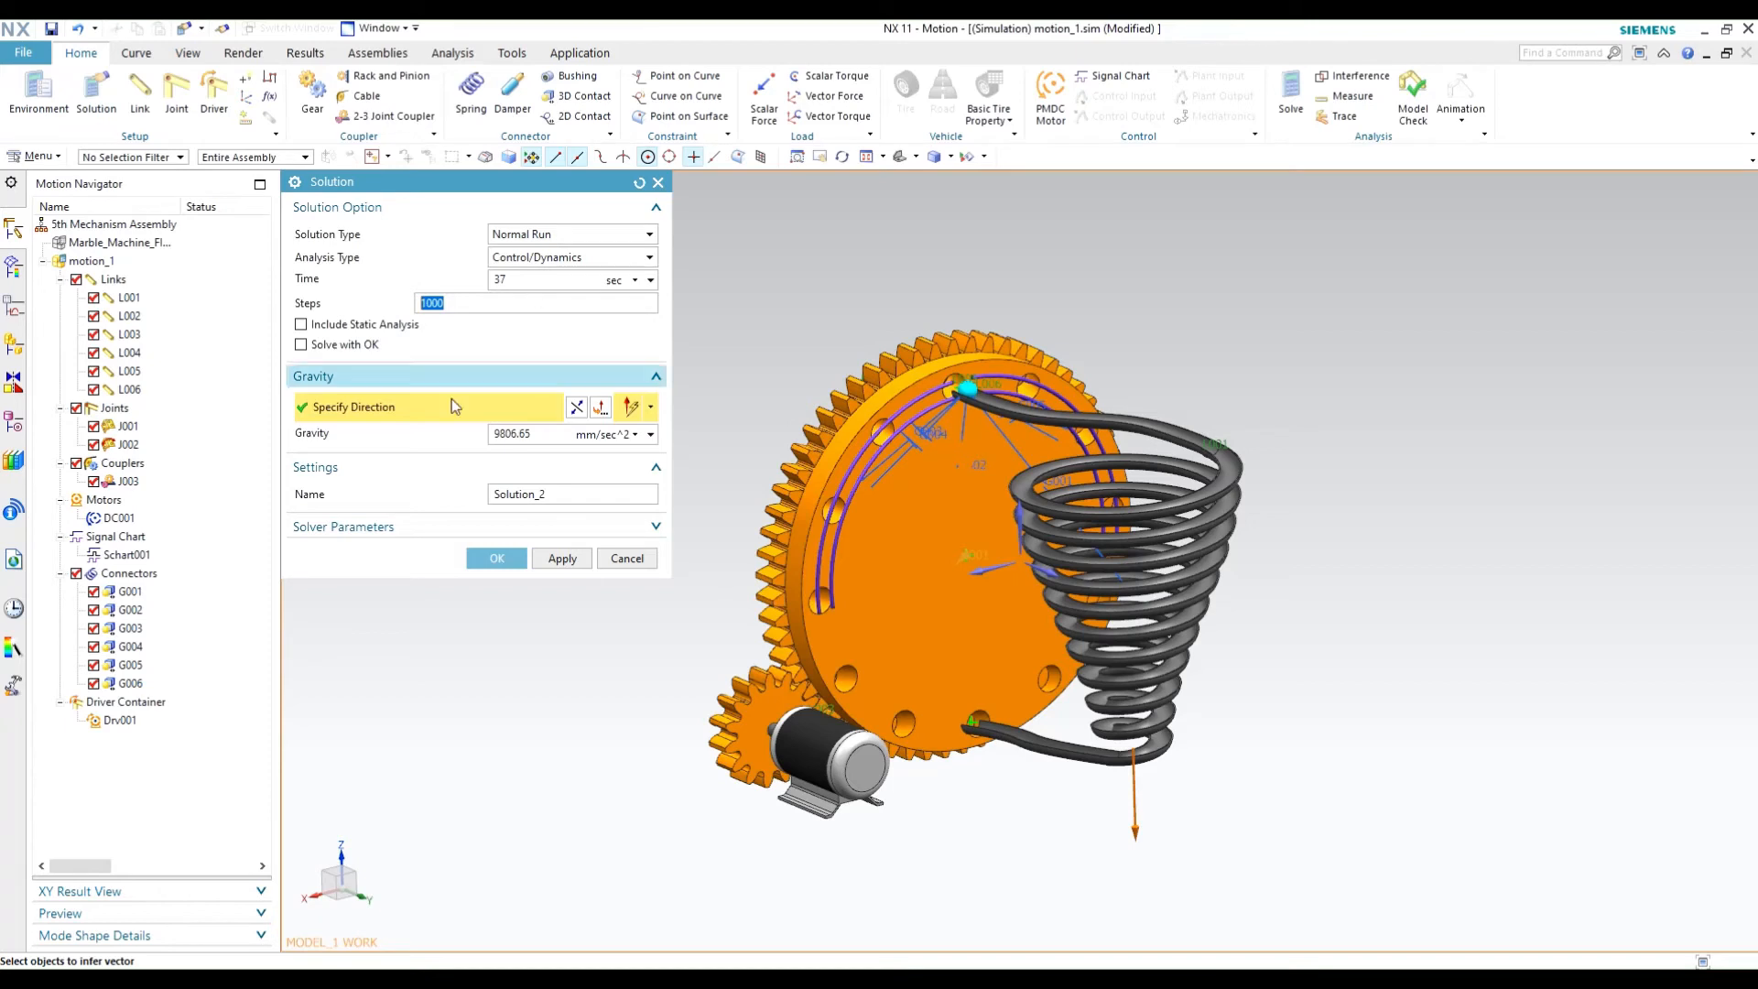
Create the solution with a maximum step size of 0.01 in the solver parameters, and solve it.
click(392, 525)
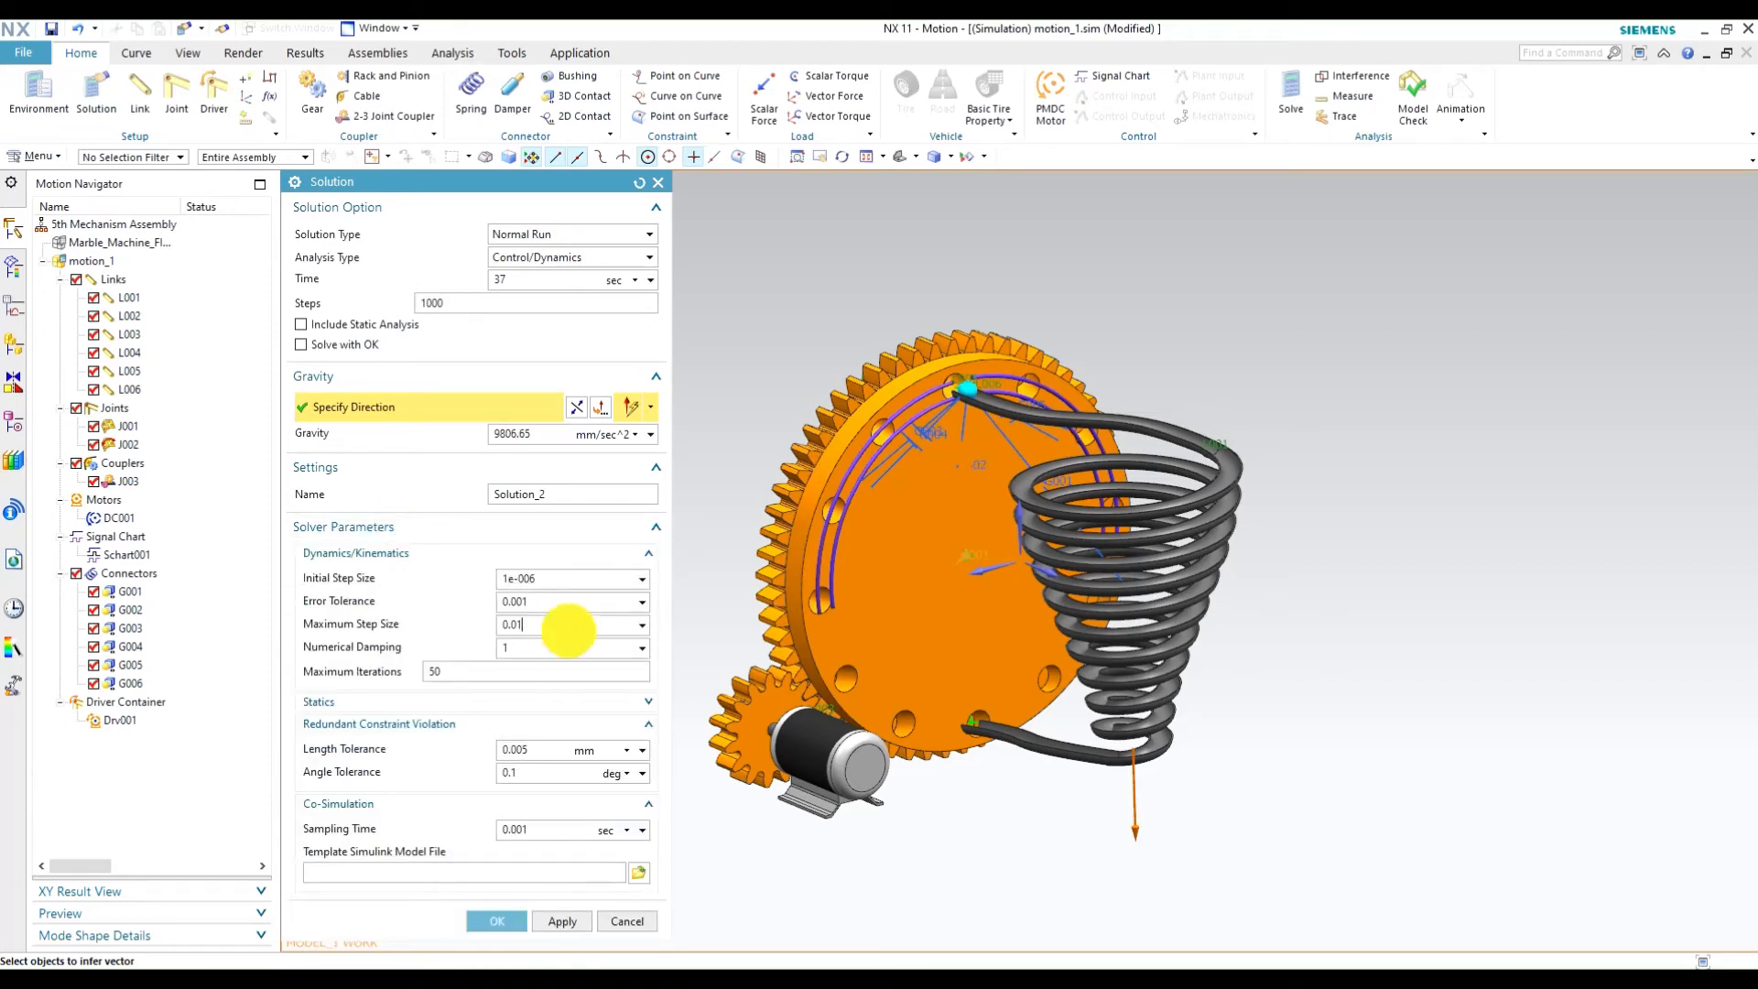
drag(568, 629, 467, 619)
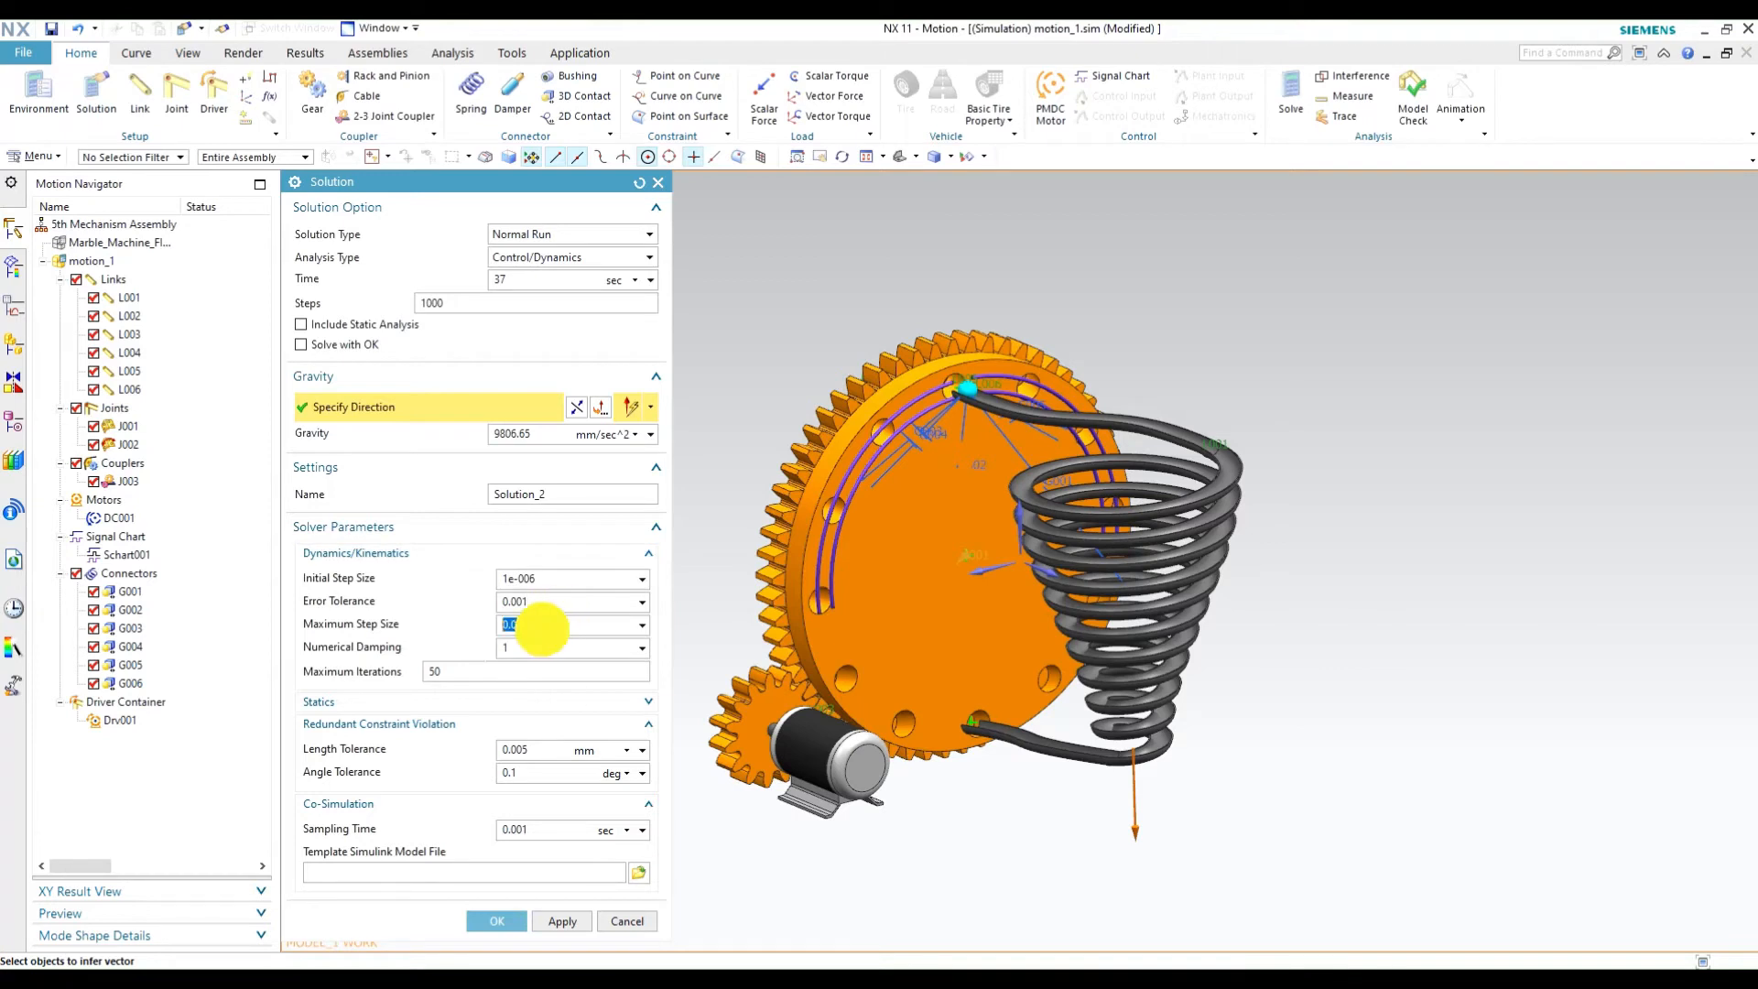
click(568, 624)
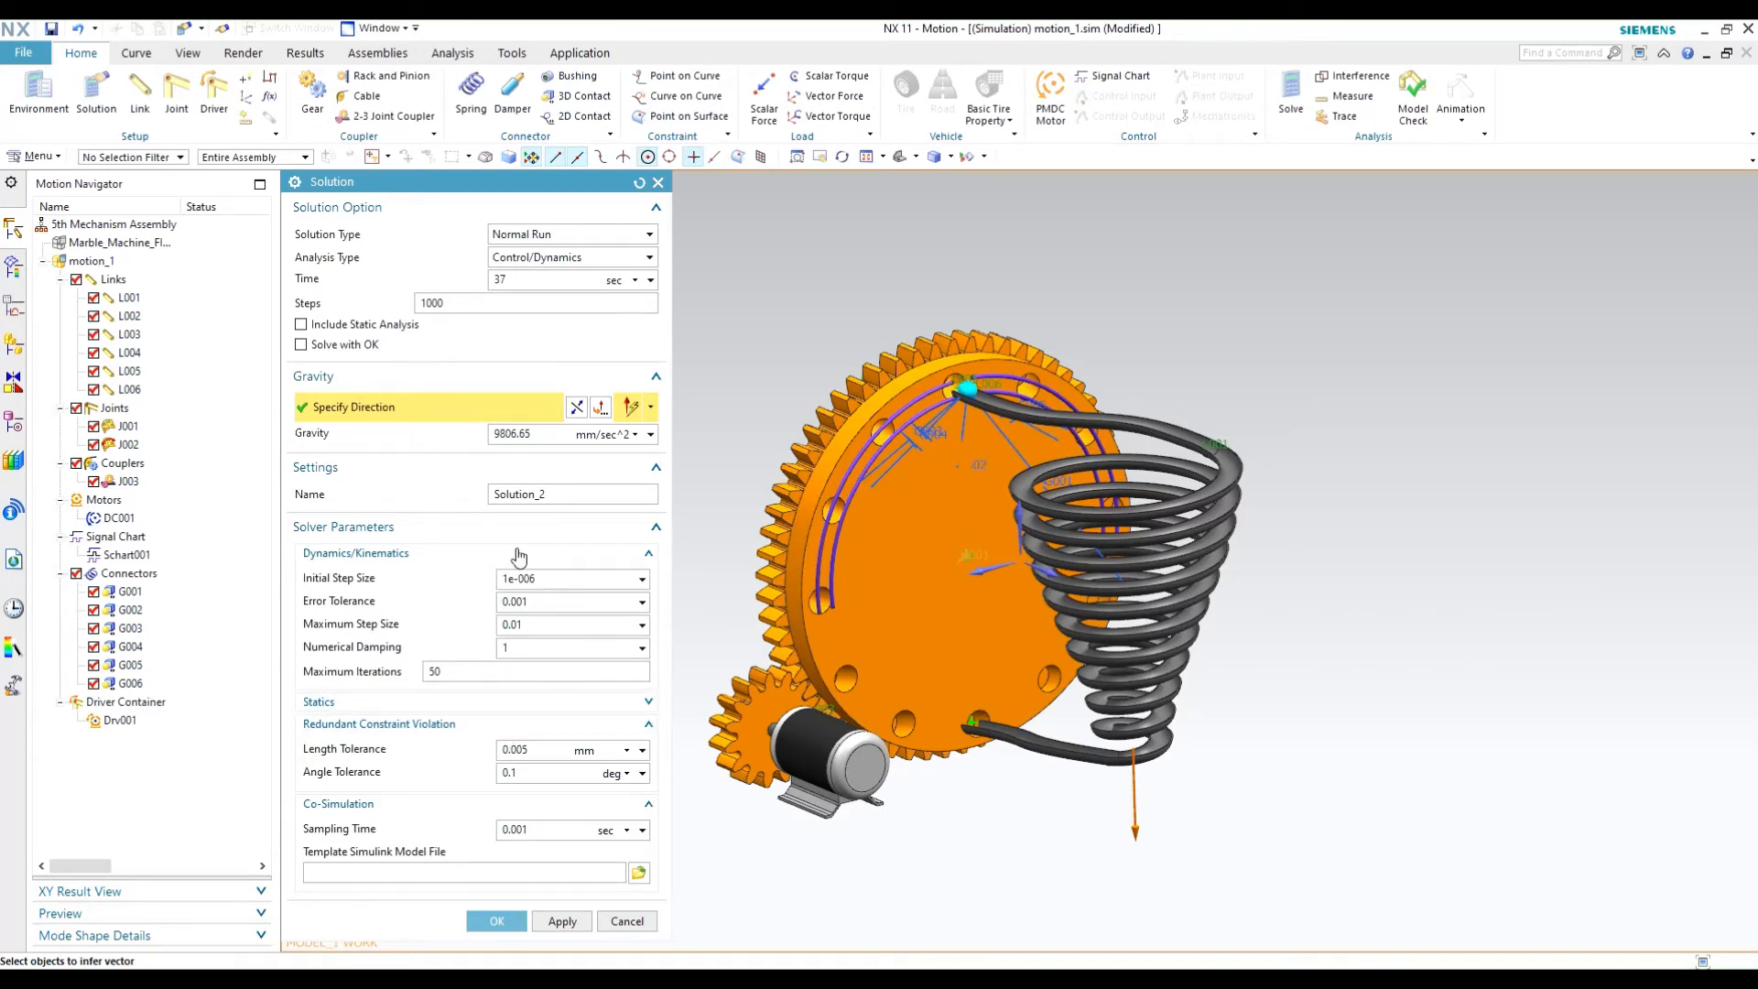
click(457, 527)
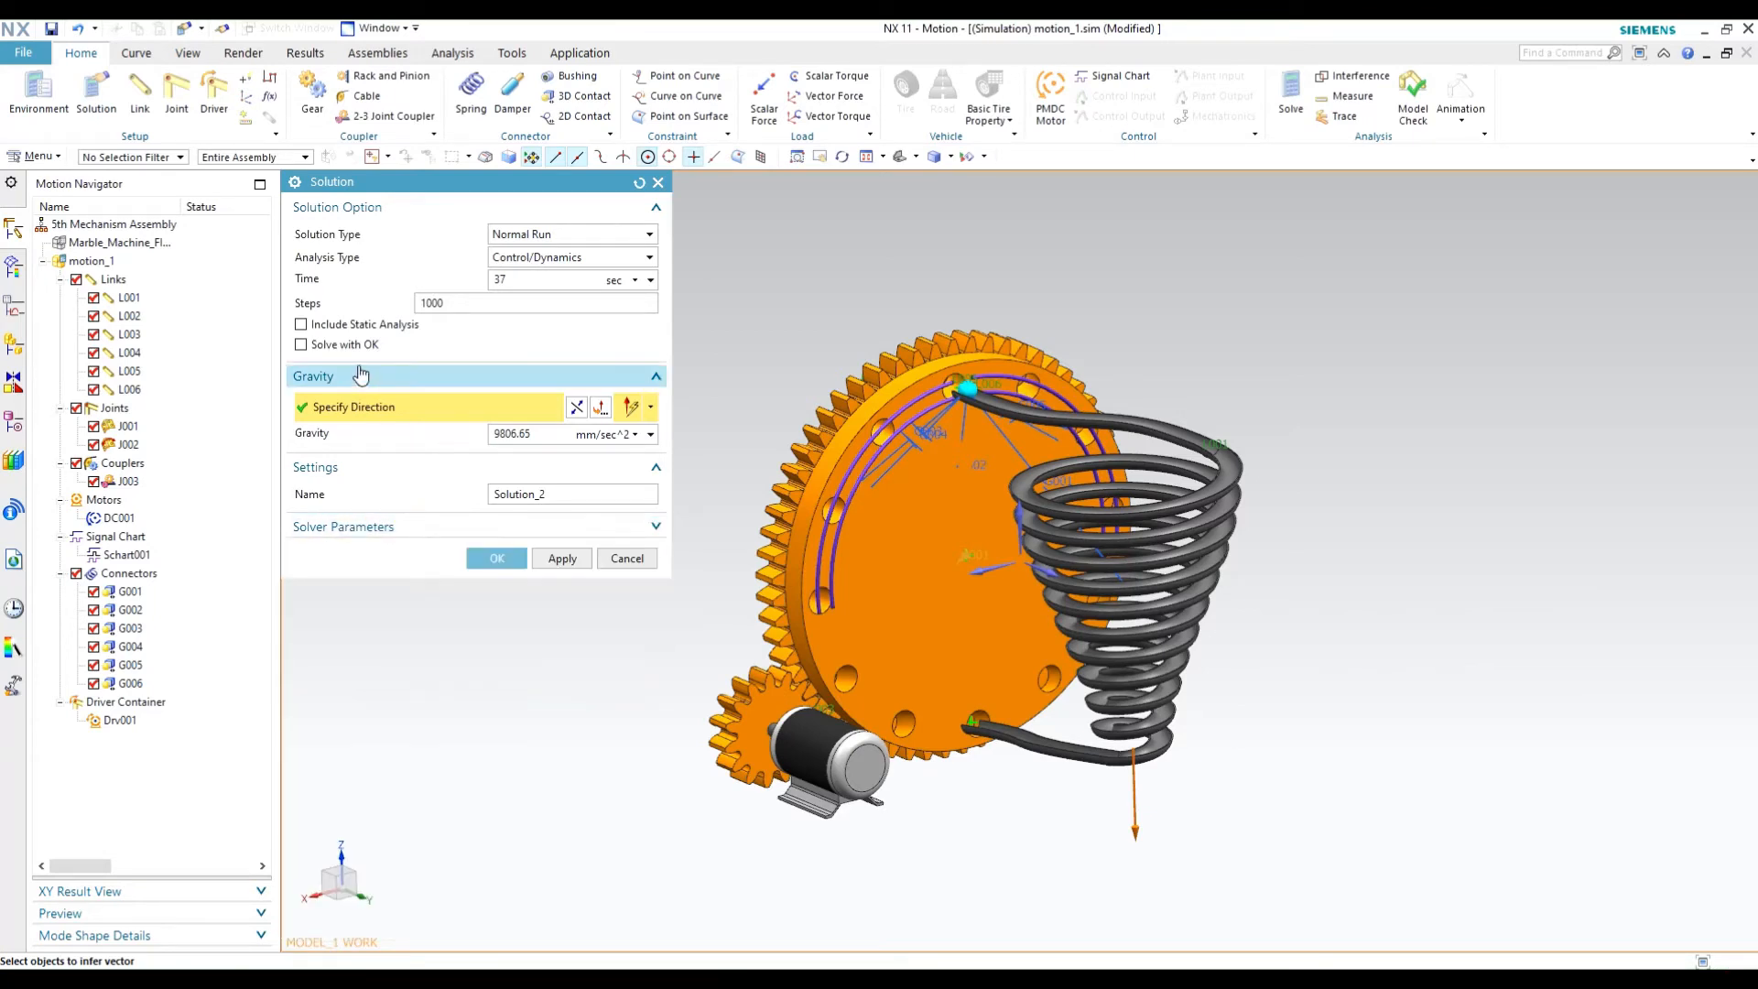
click(496, 558)
middle_drag(372, 547, 493, 570)
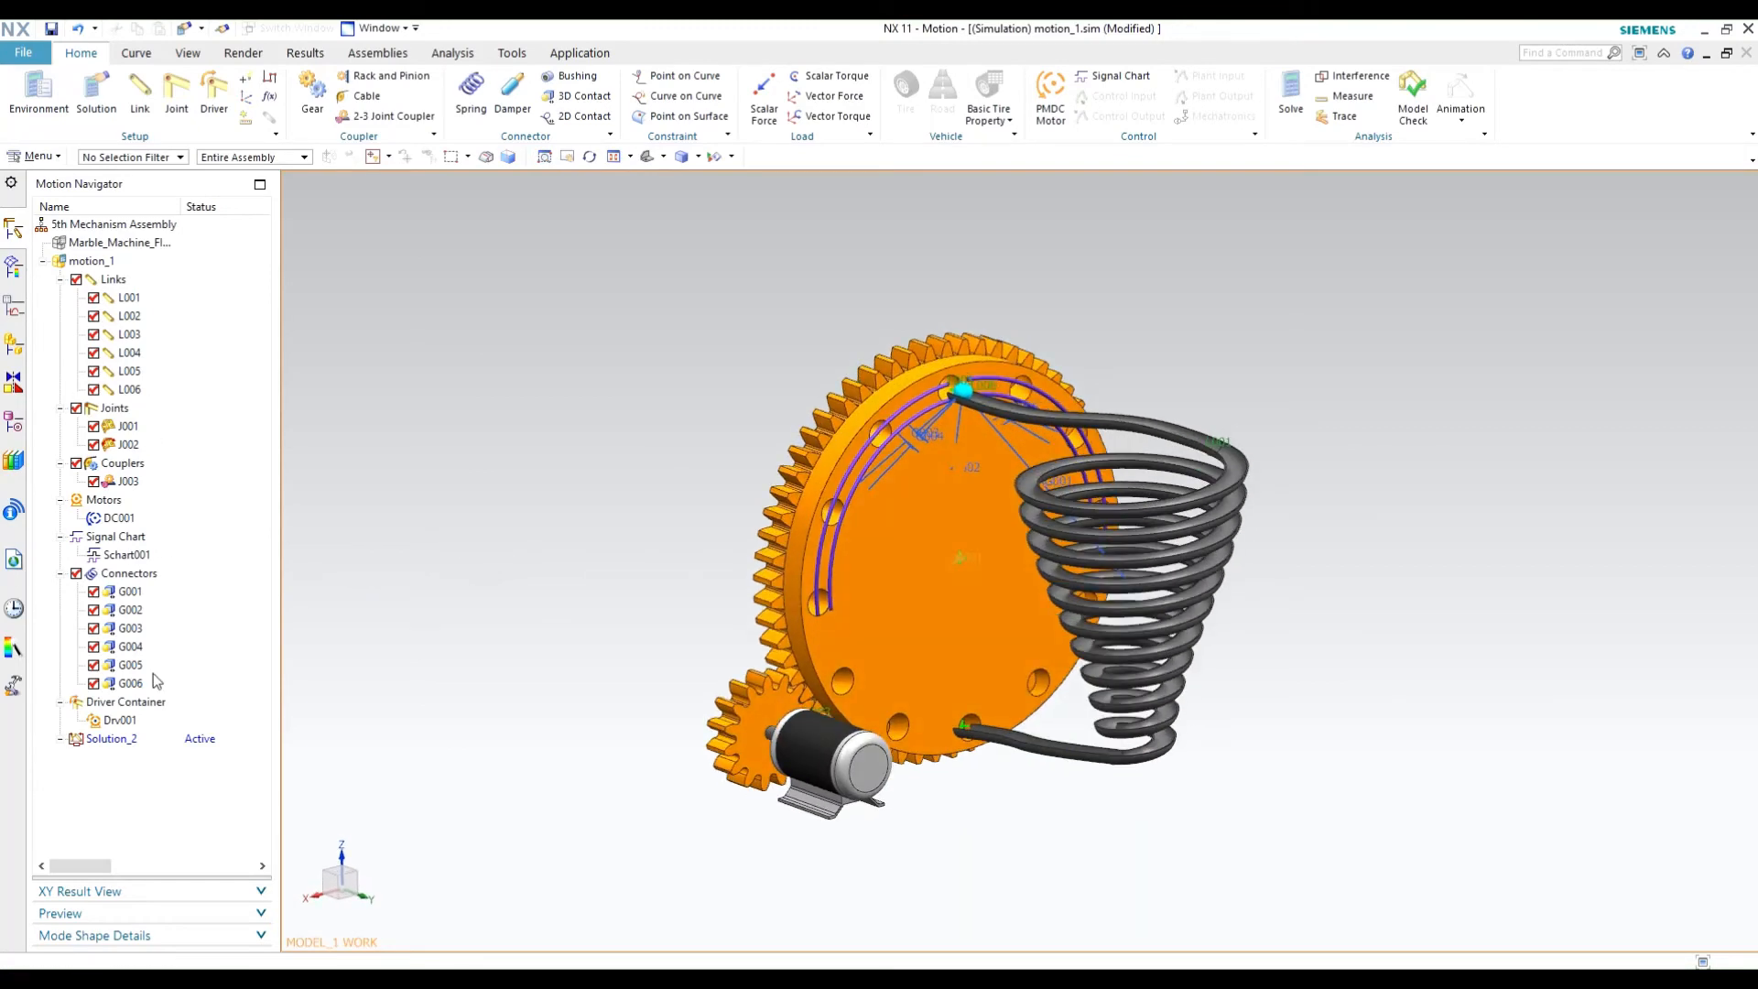
click(1285, 115)
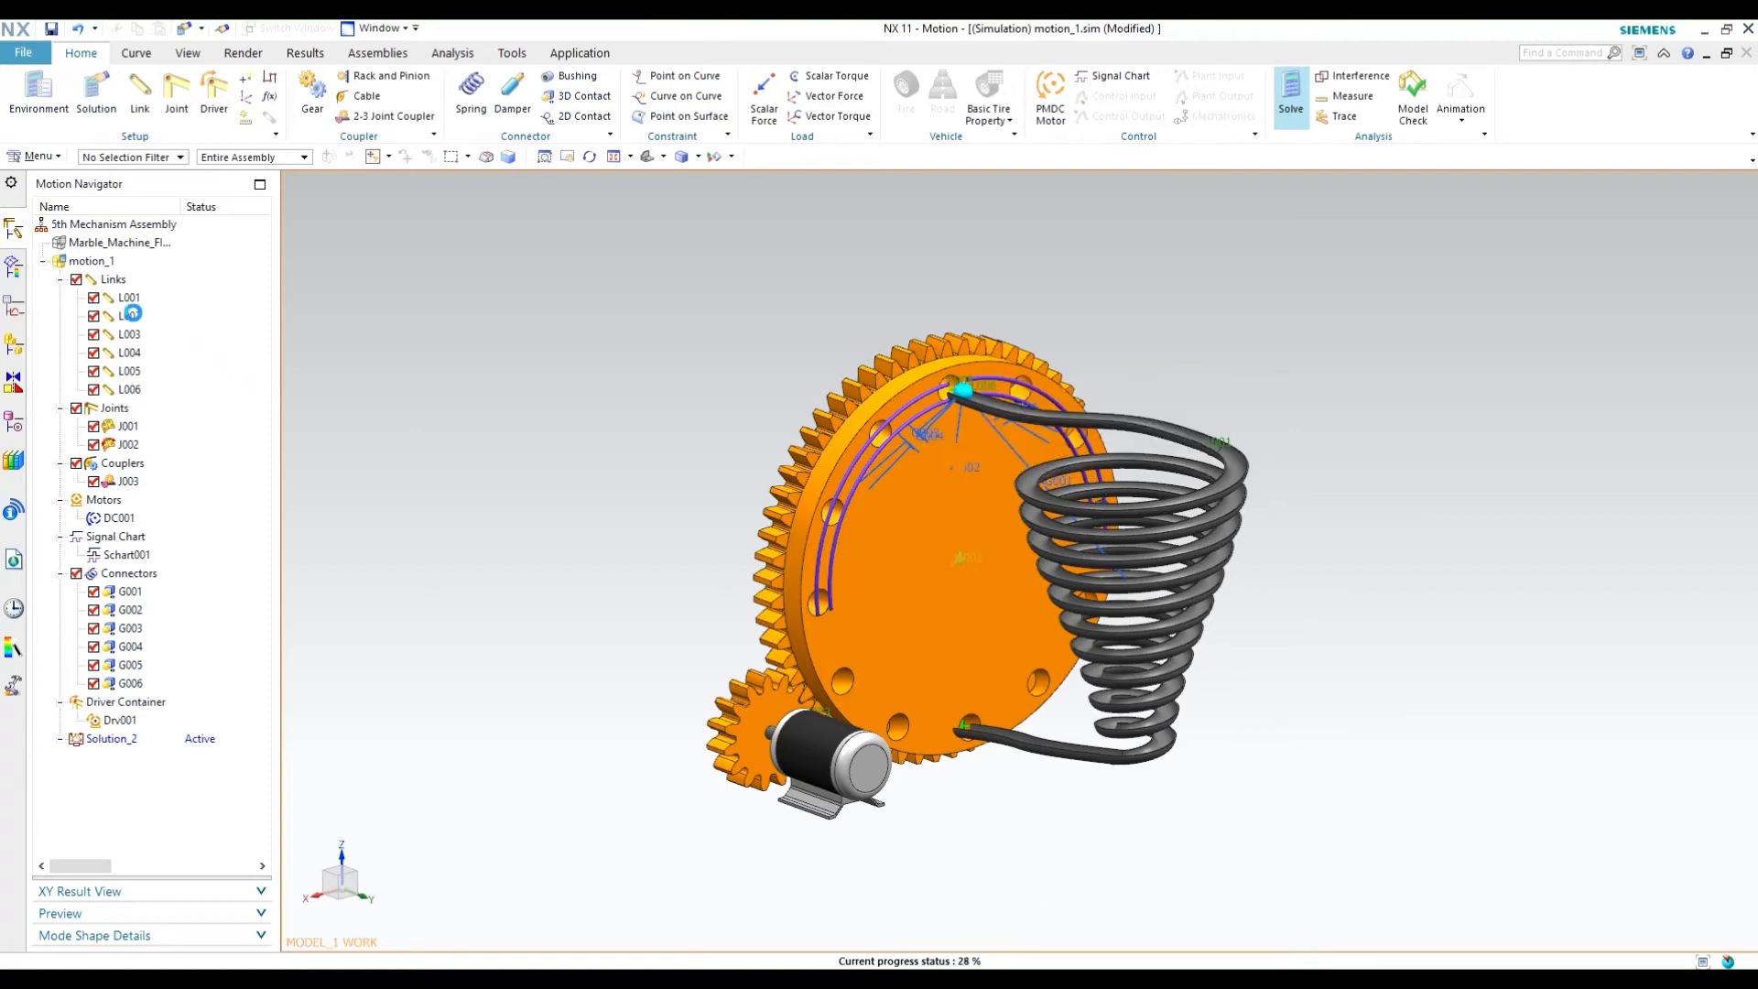
Dismiss the solver listing and create a fixed joint on the helical track with its vector along the Z axis.
click(1014, 182)
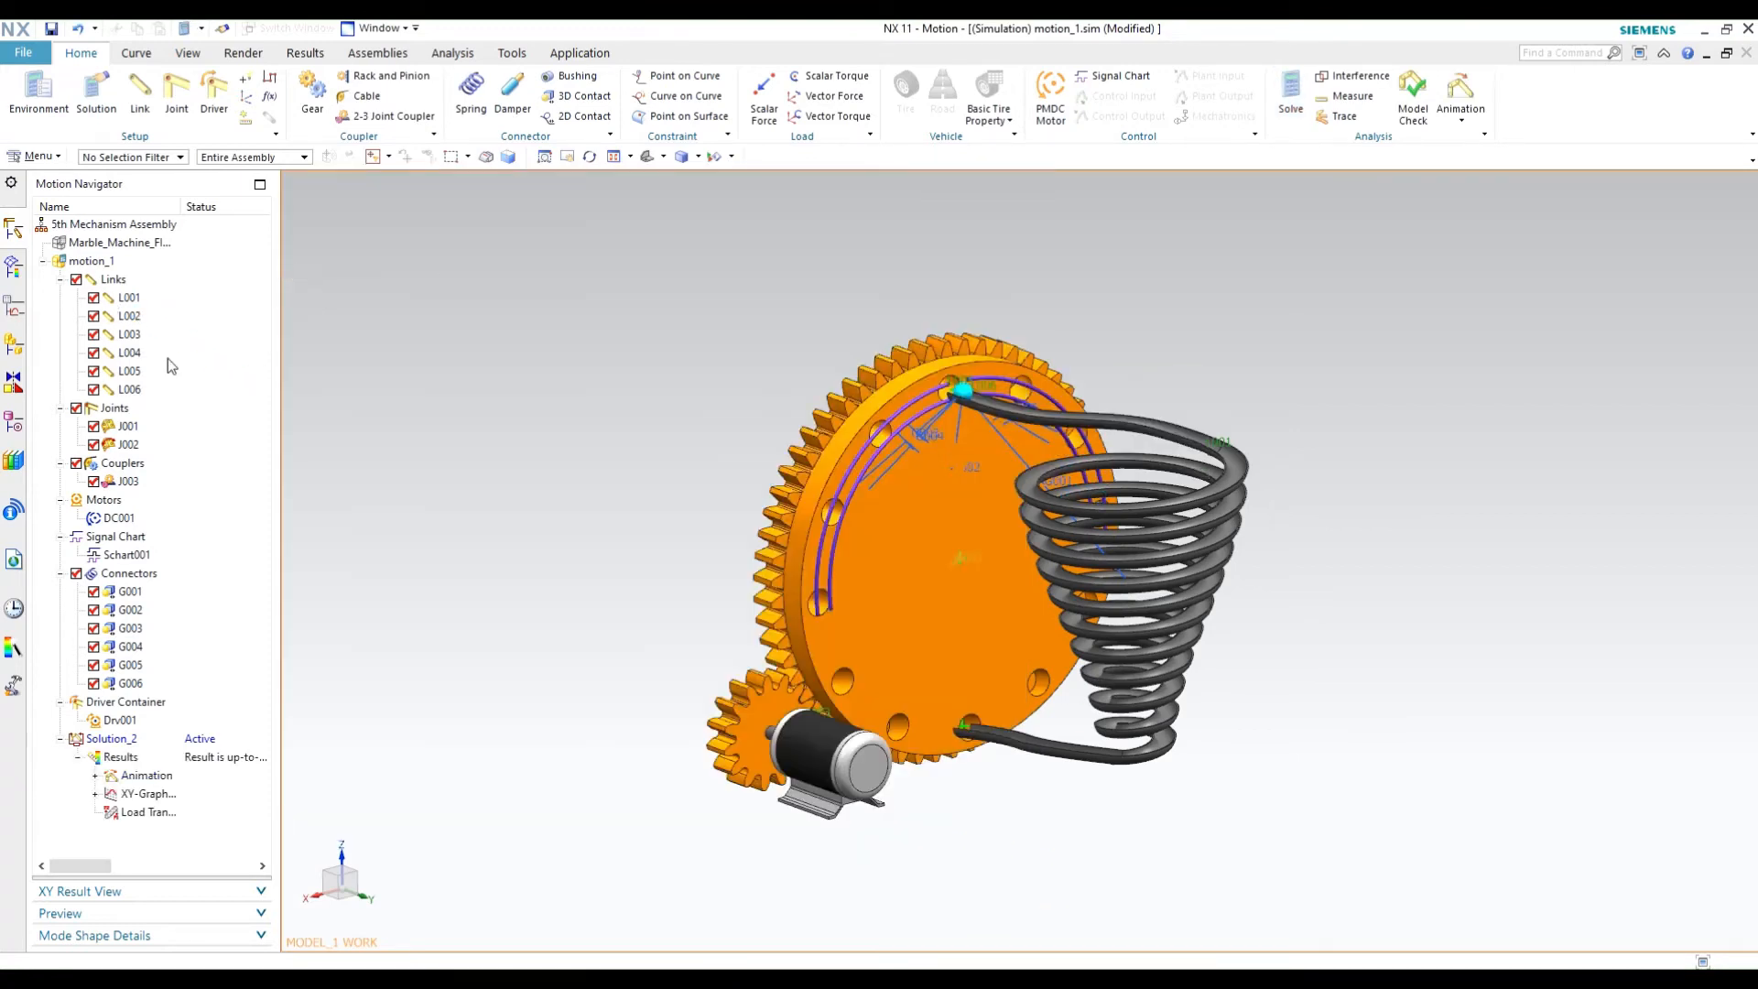
click(108, 316)
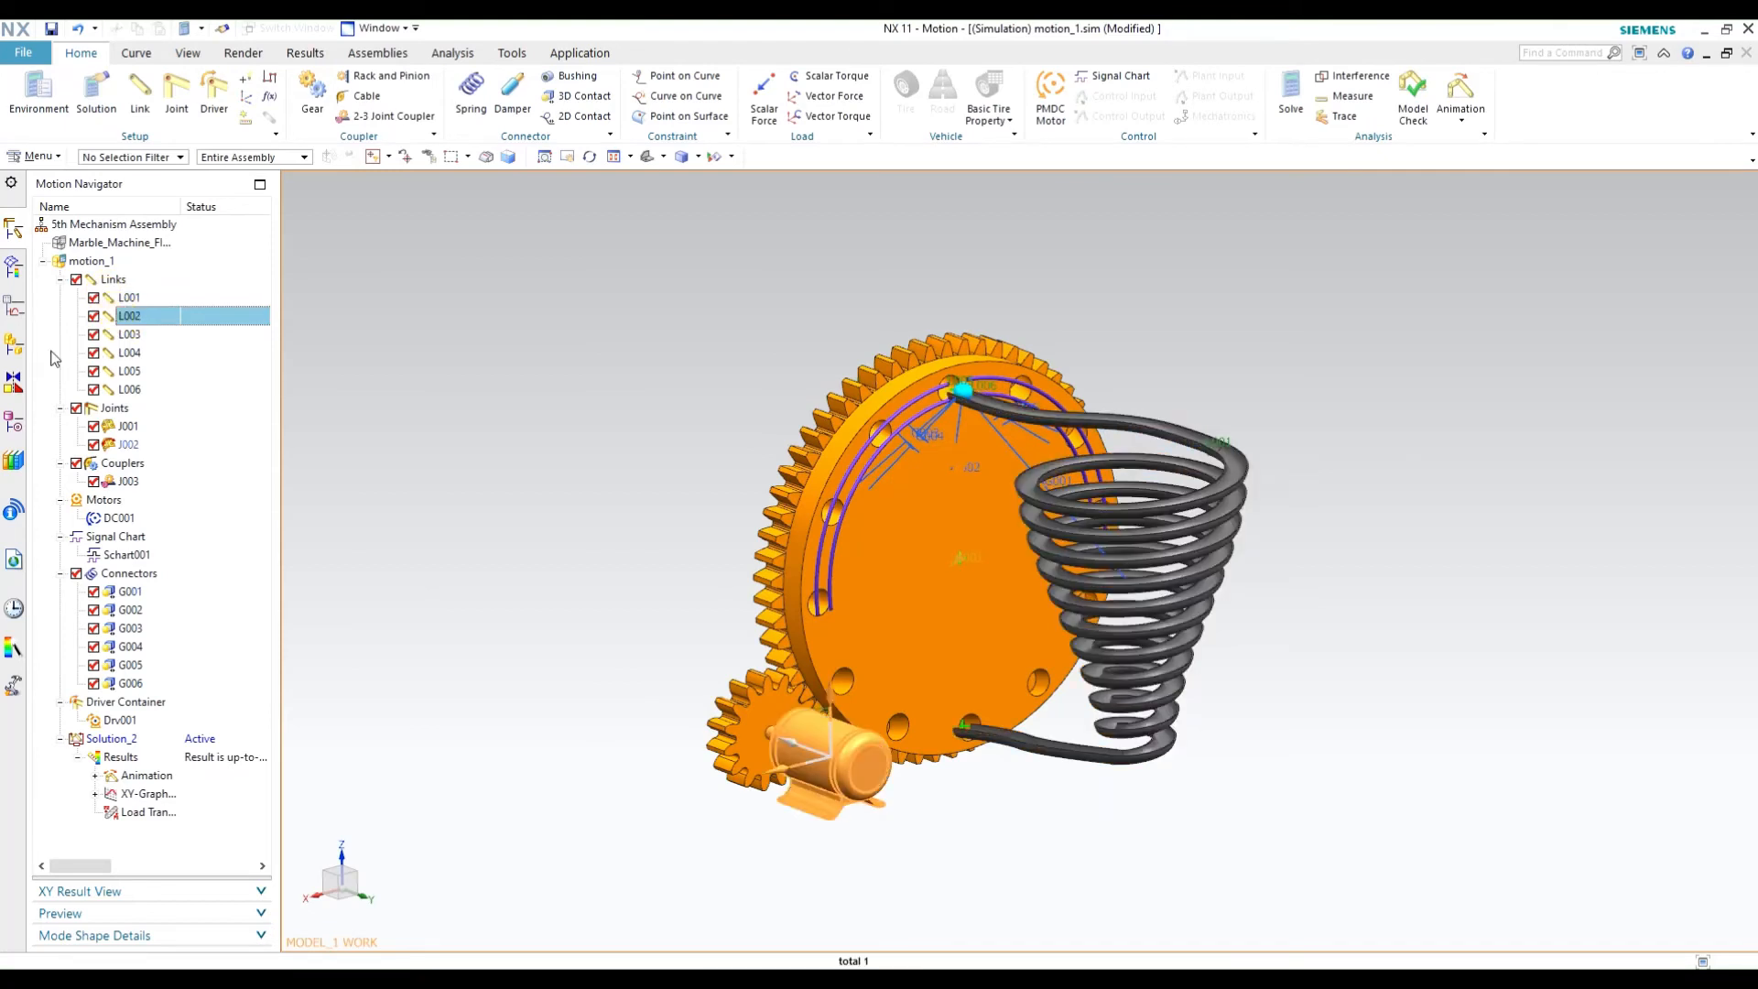
key(Escape)
click(177, 92)
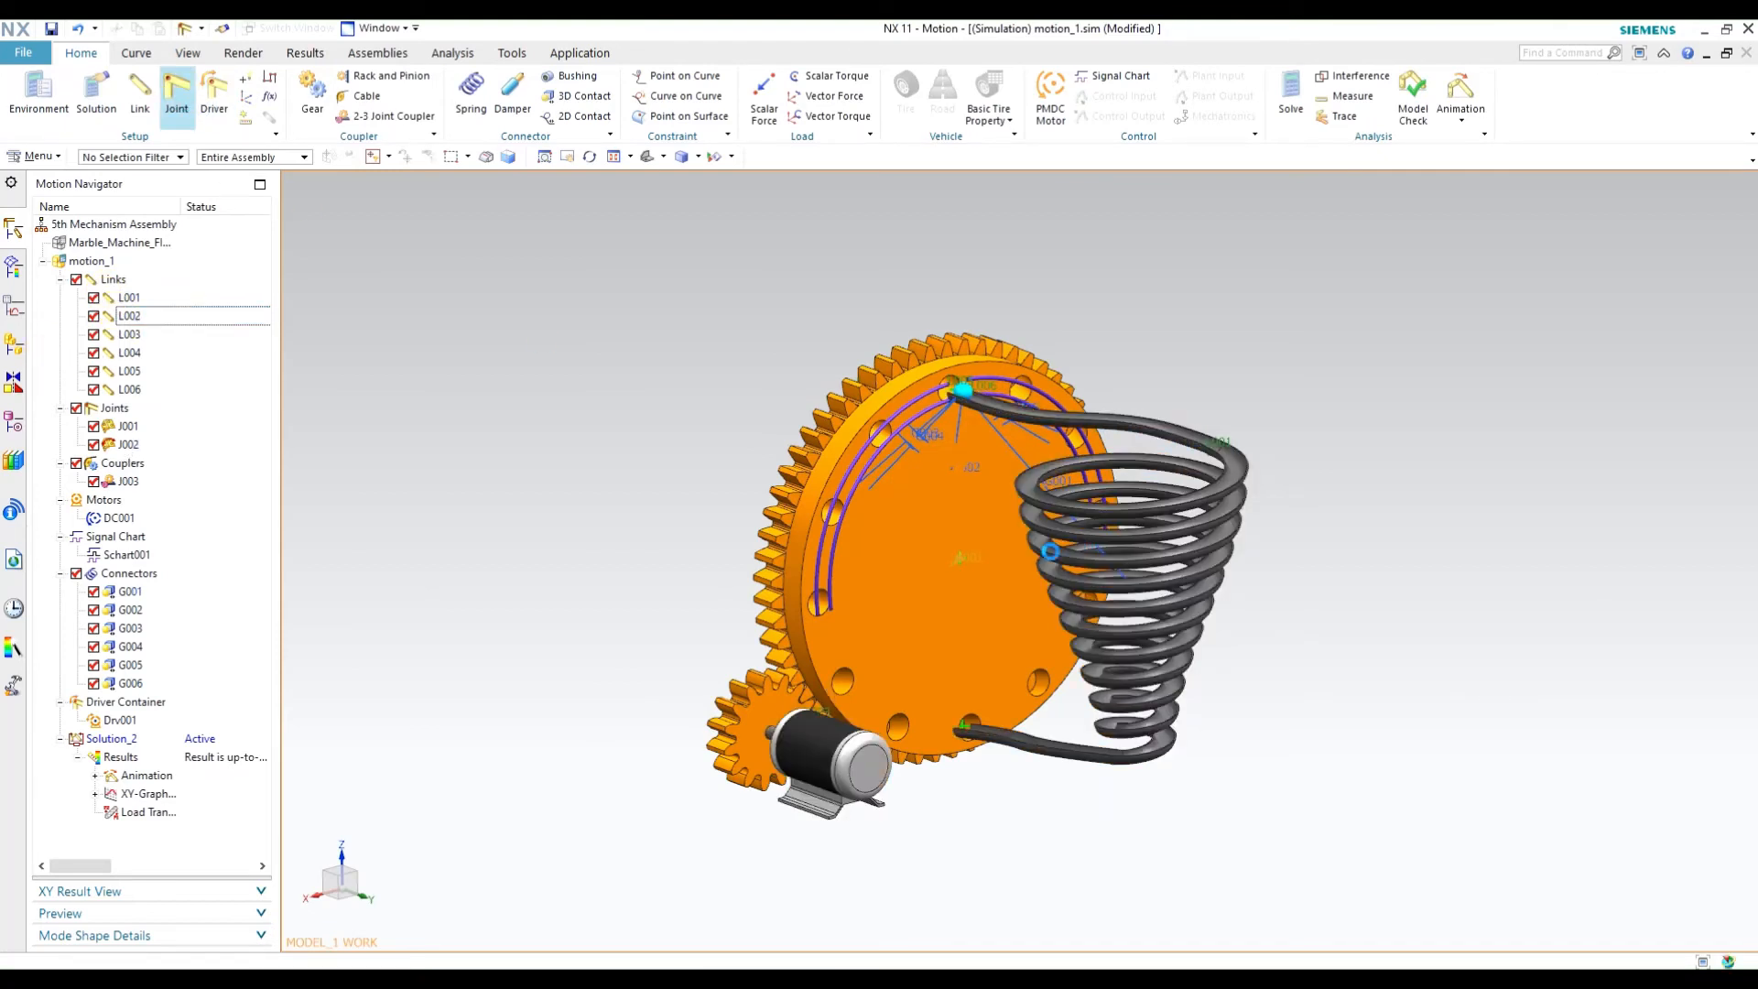
click(376, 267)
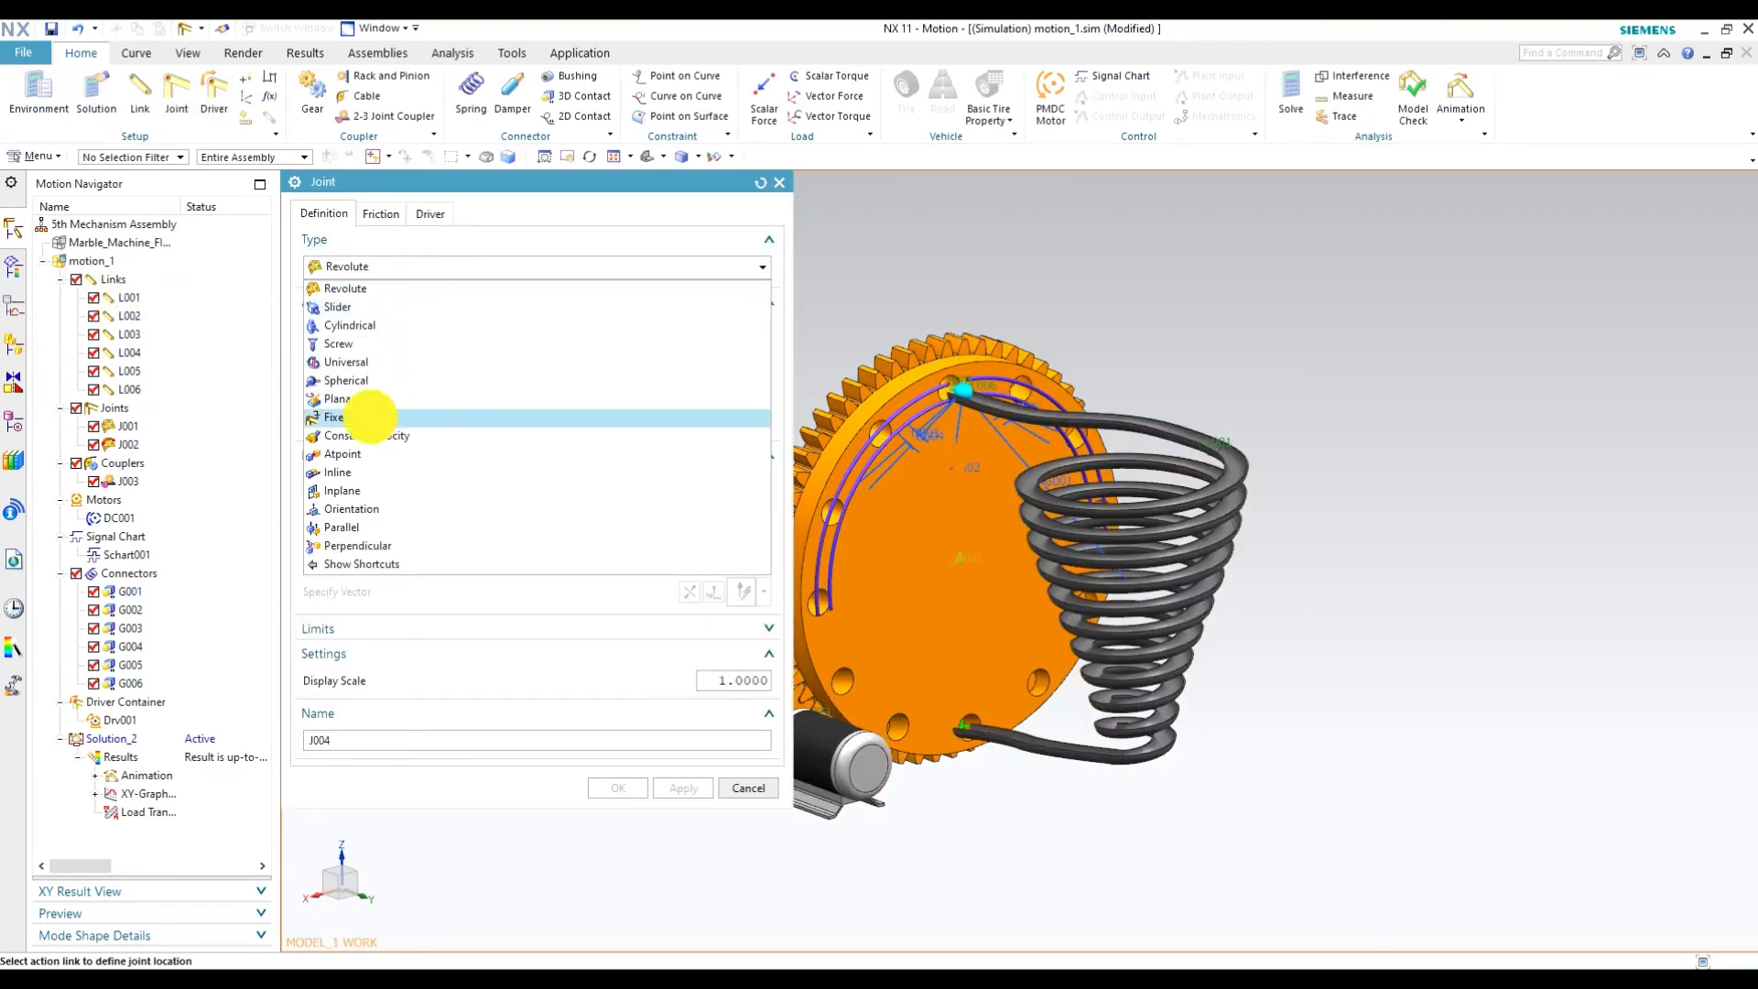
click(366, 417)
middle_drag(1295, 620, 1294, 484)
click(1295, 483)
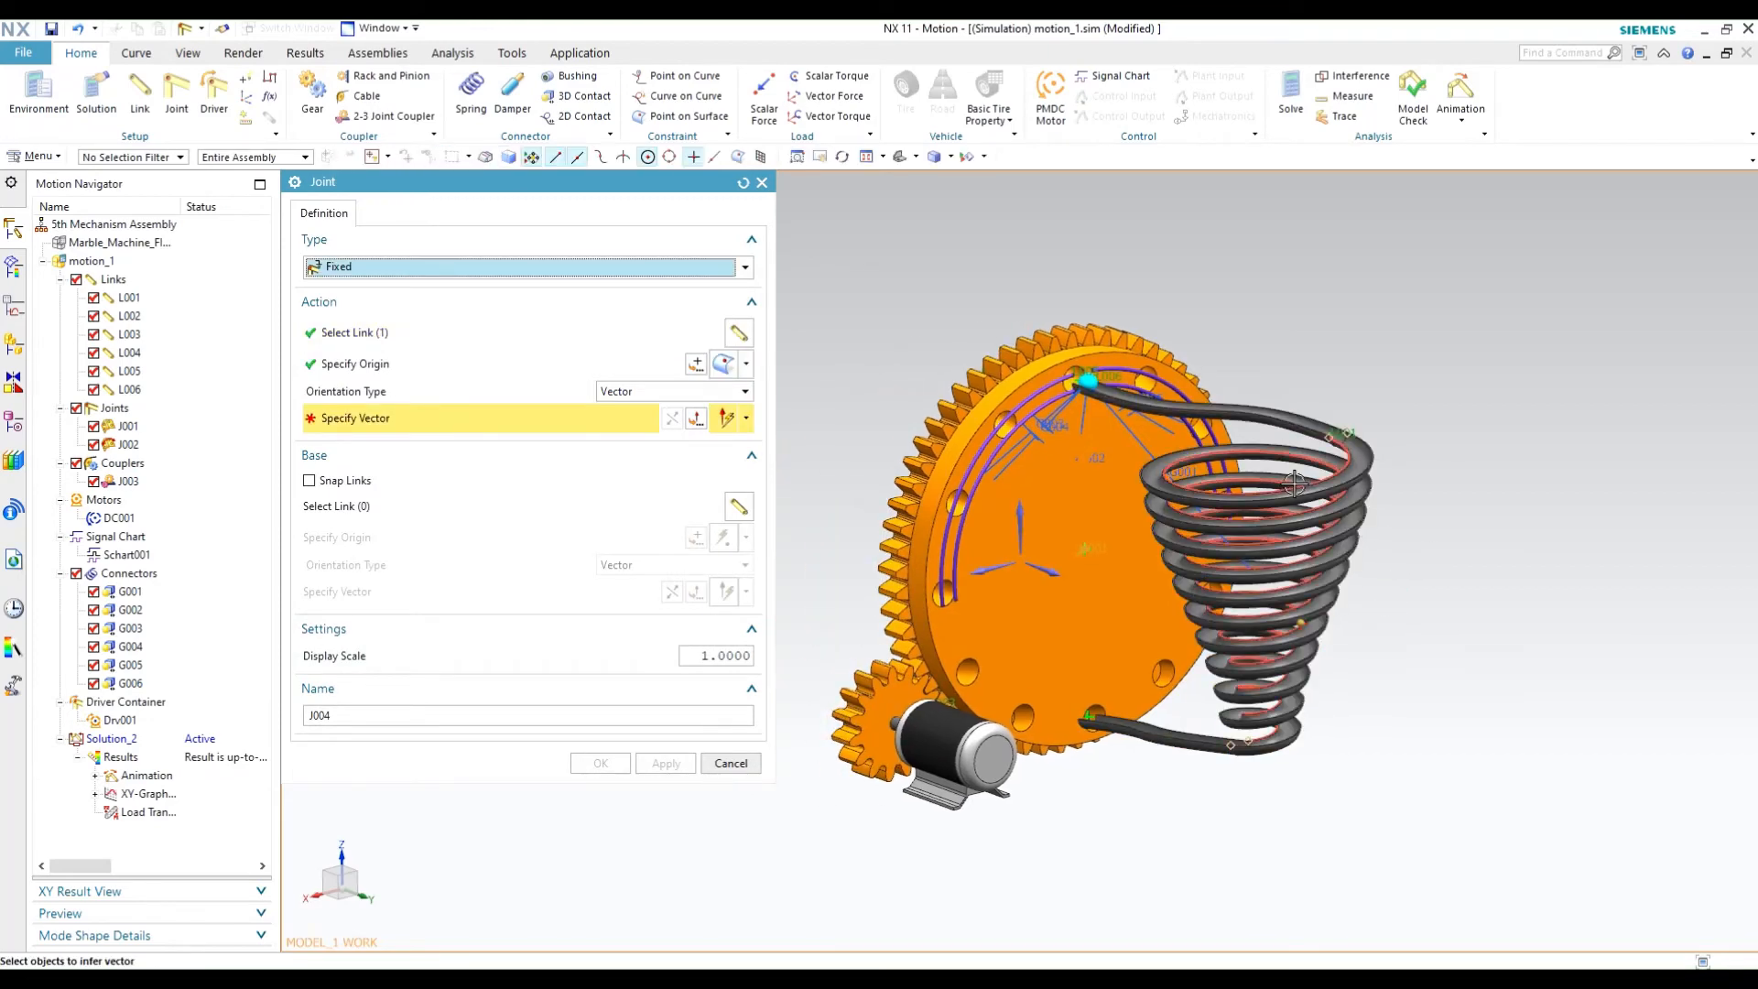
click(997, 527)
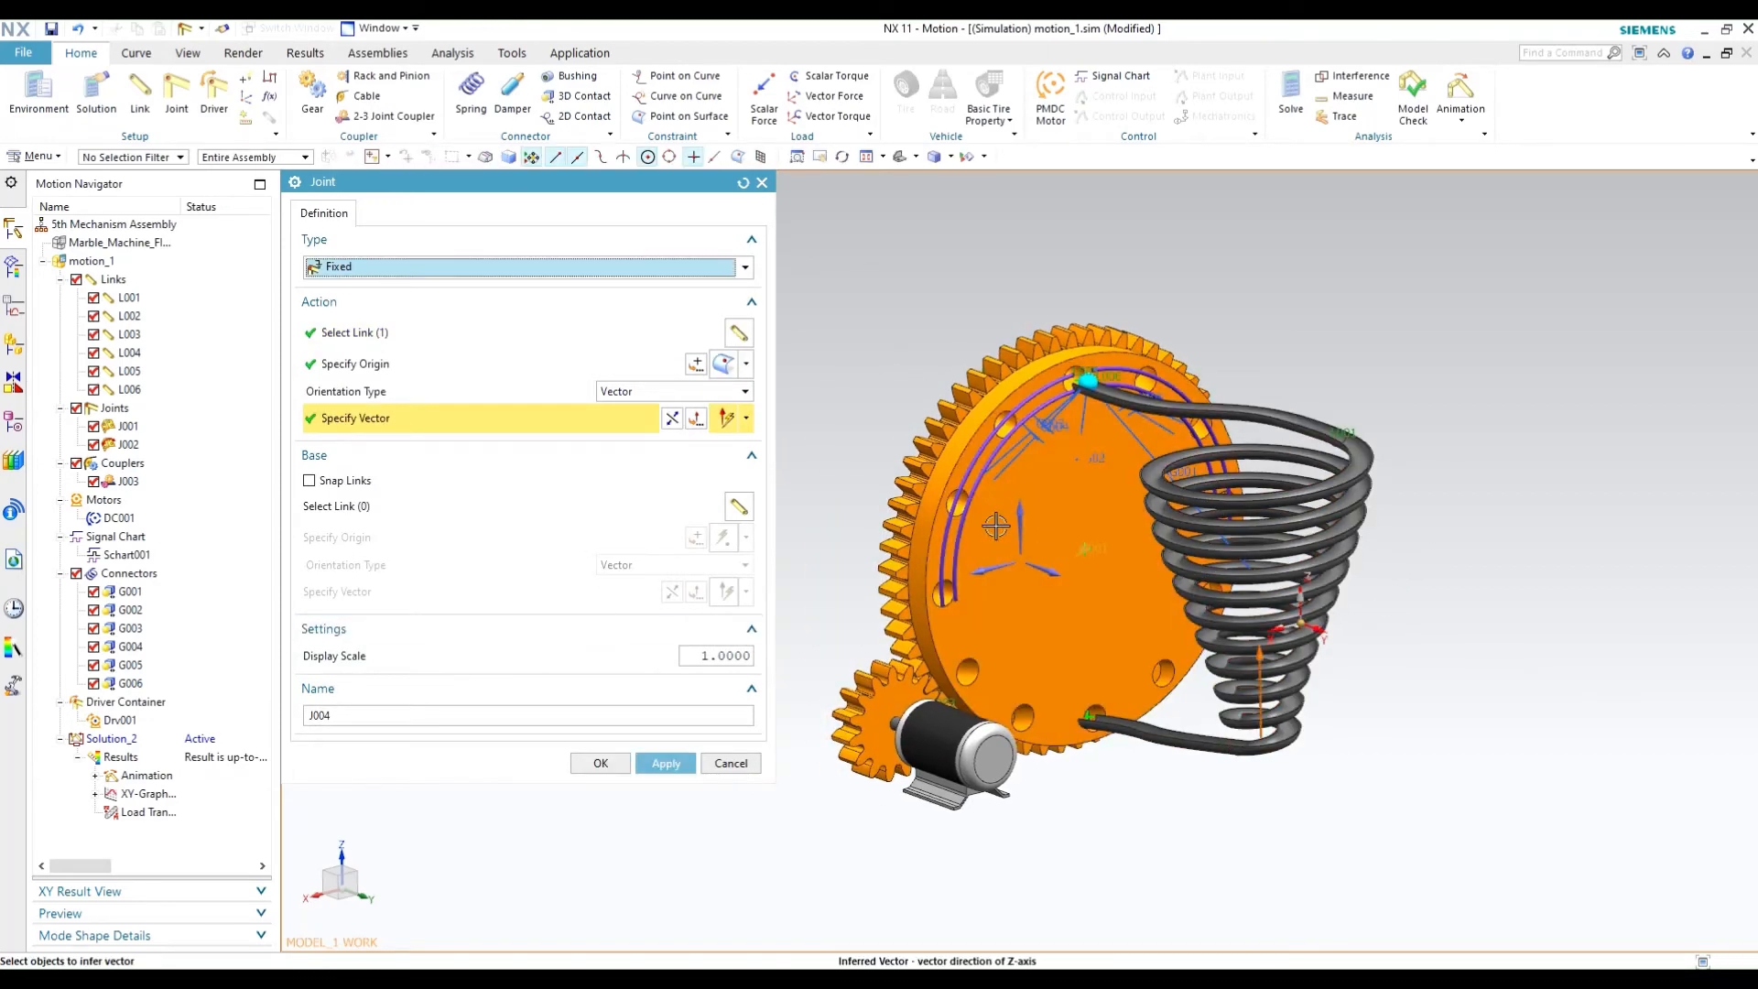
click(674, 756)
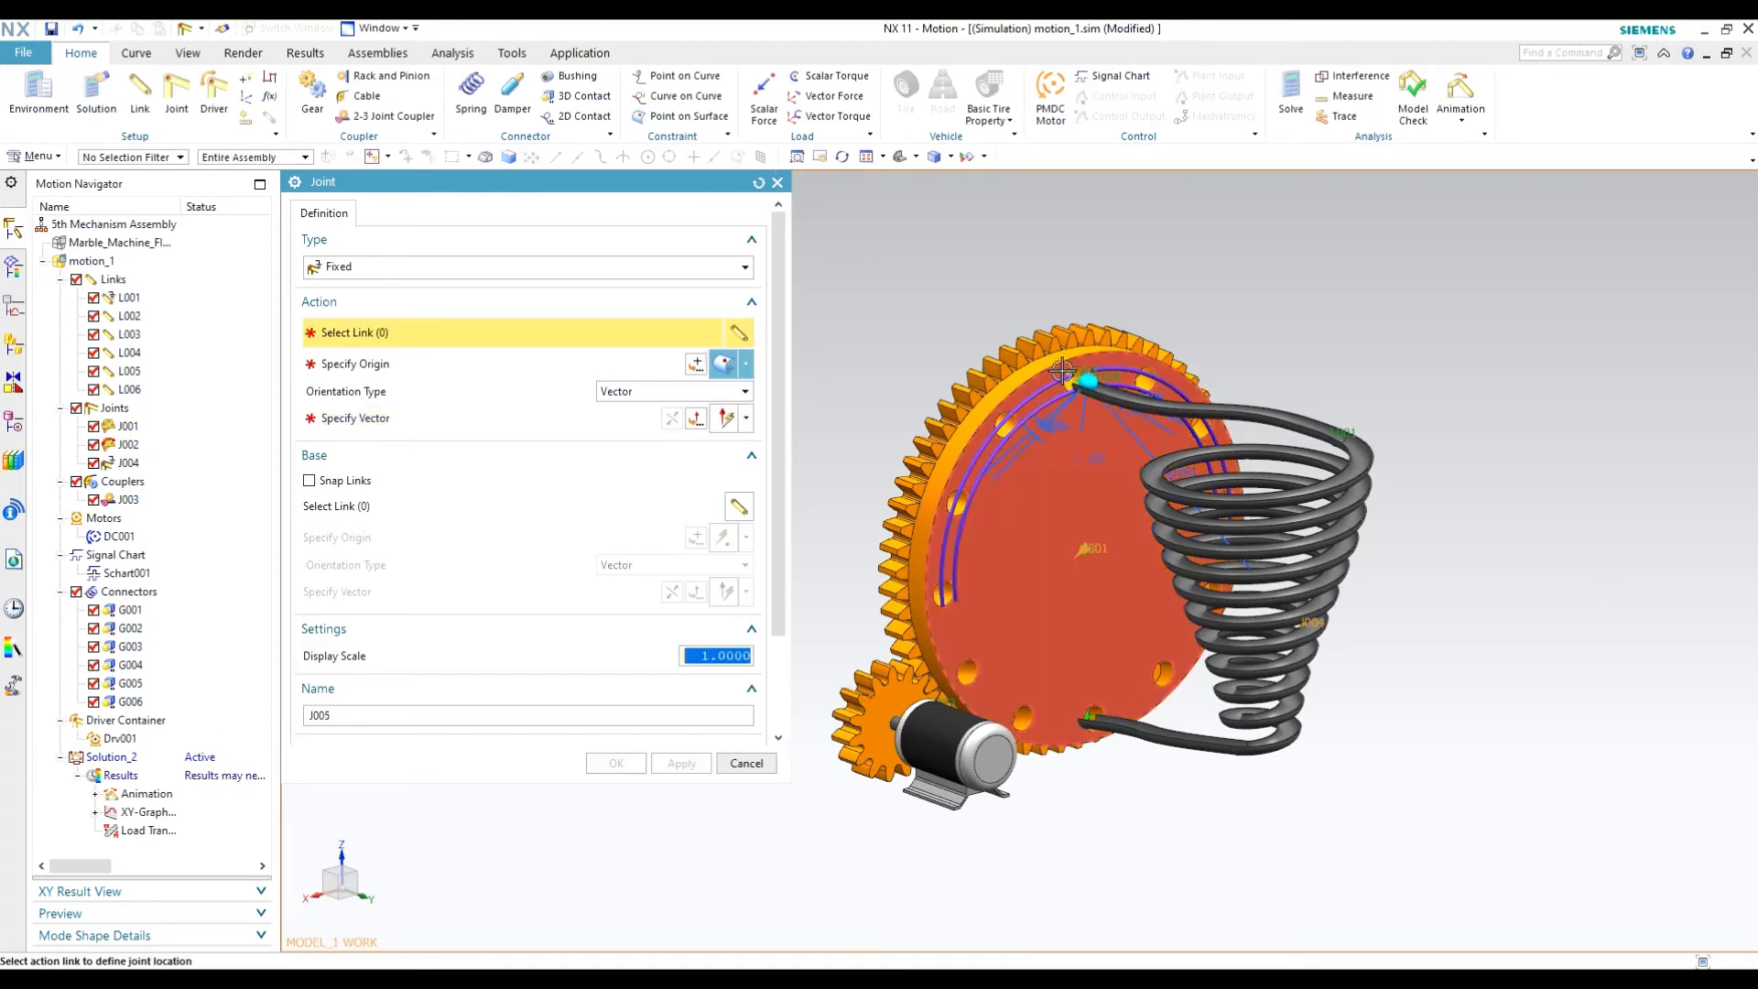
Create a fixed joint on the purple curved guide rail at the large gear's rim, with its vector along the Z axis.
scroll(1060, 381, up, 5)
click(1059, 381)
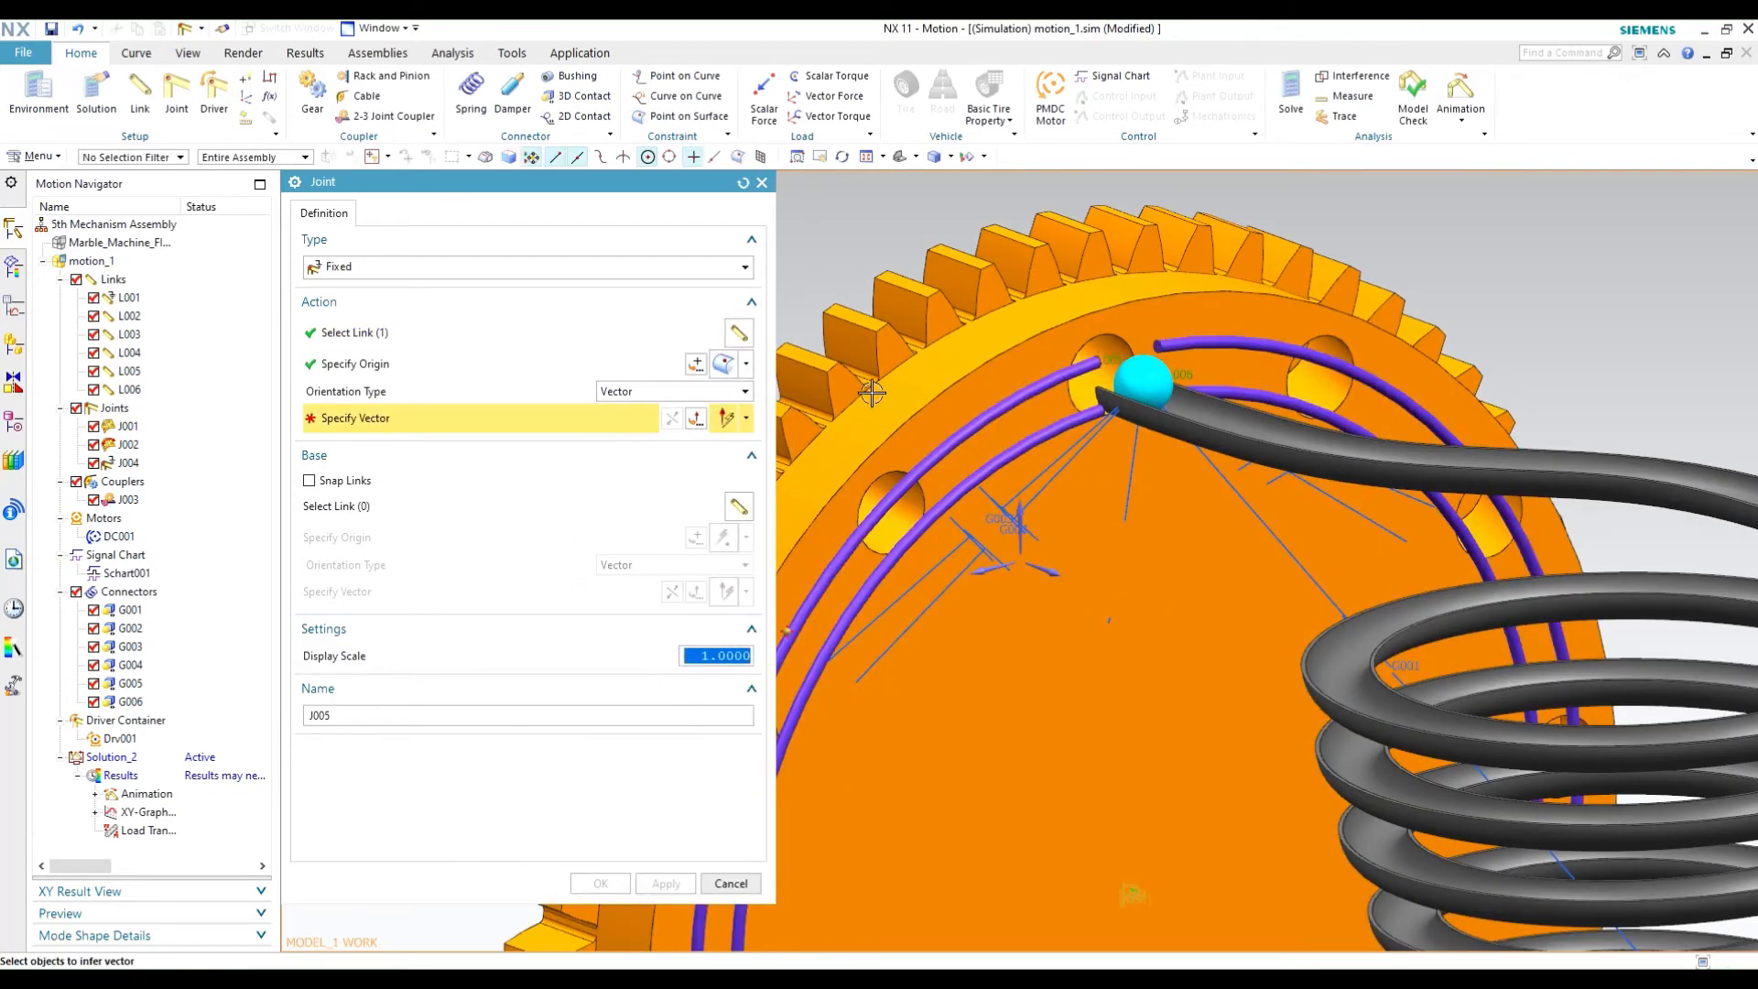
click(1019, 515)
click(666, 883)
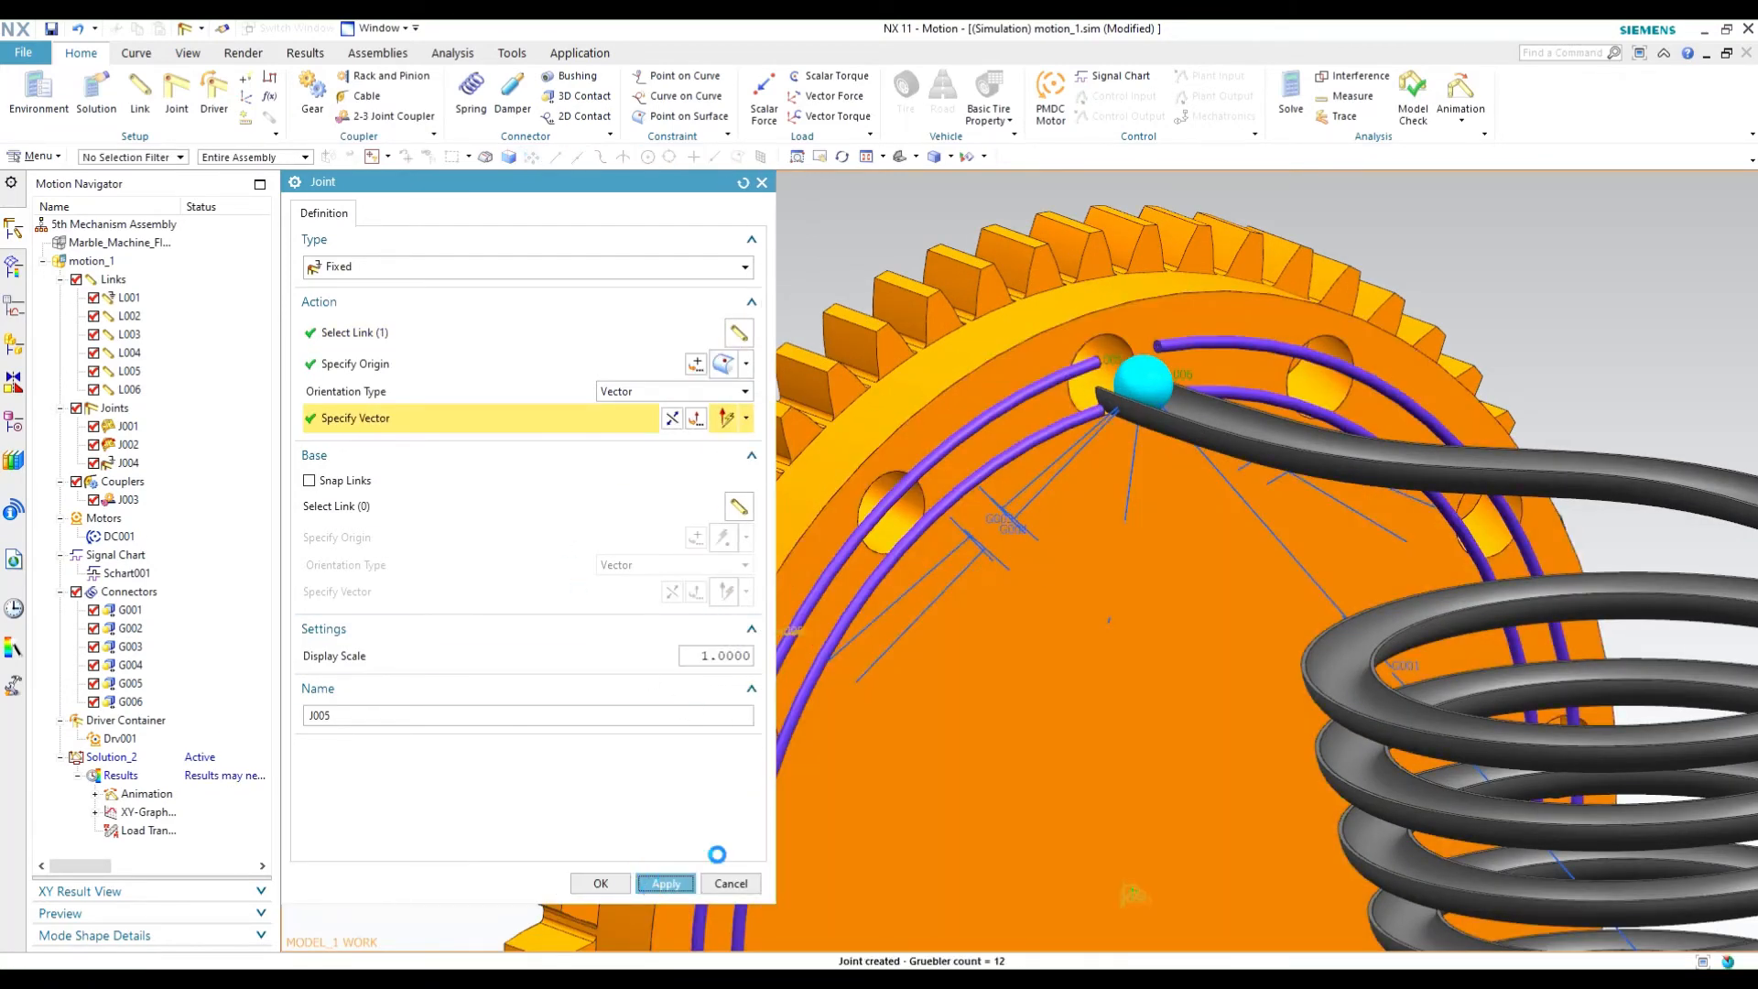
Create a fixed joint on the motor body, link L002, and finish defining joints.
scroll(1156, 596, down, 5)
shift+middle_drag(1181, 788, 1184, 531)
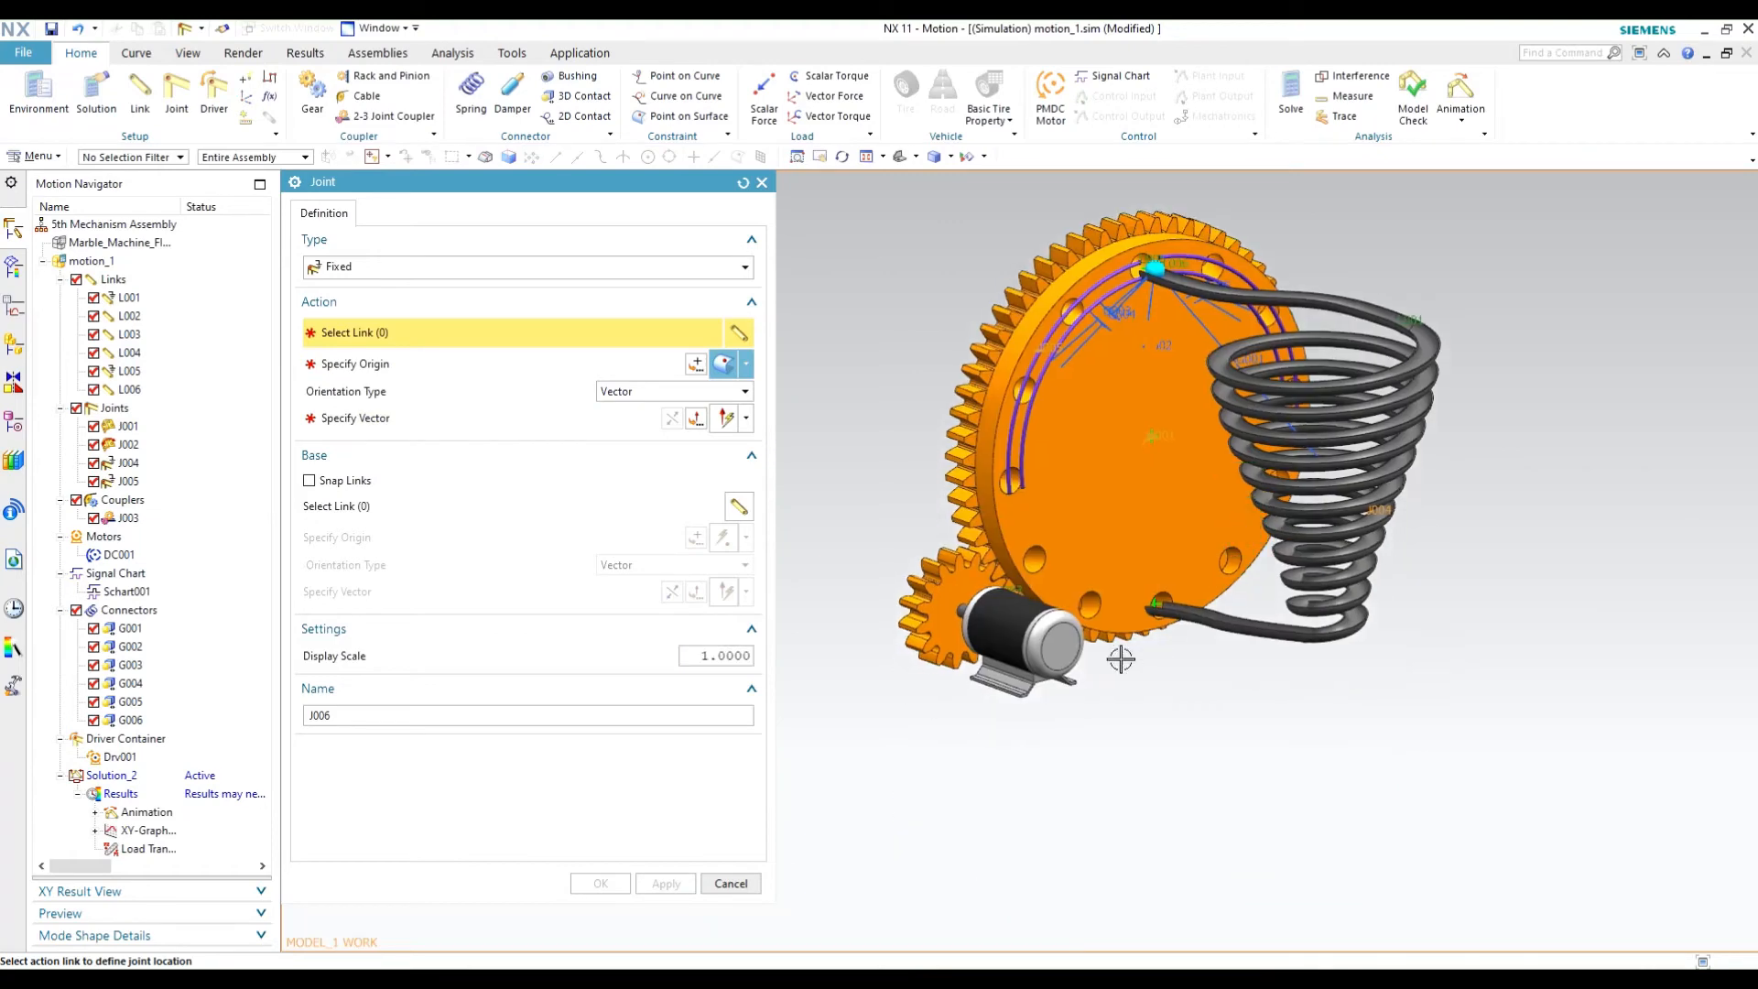
click(1027, 641)
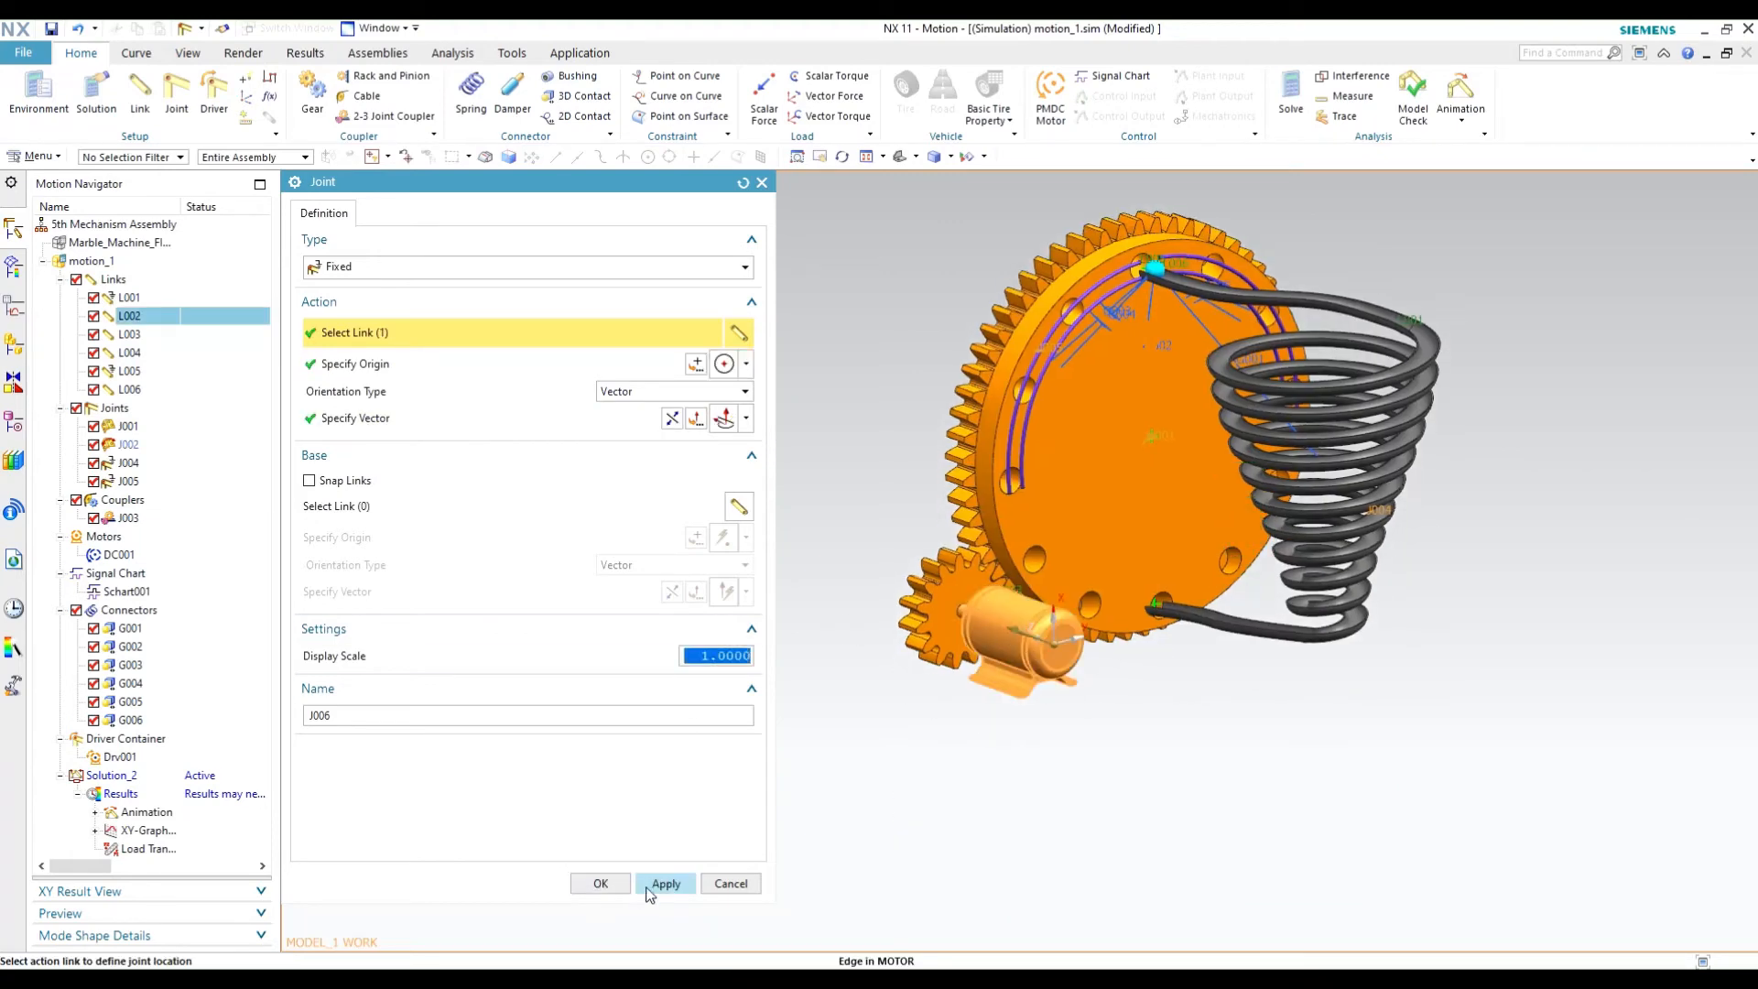
click(666, 884)
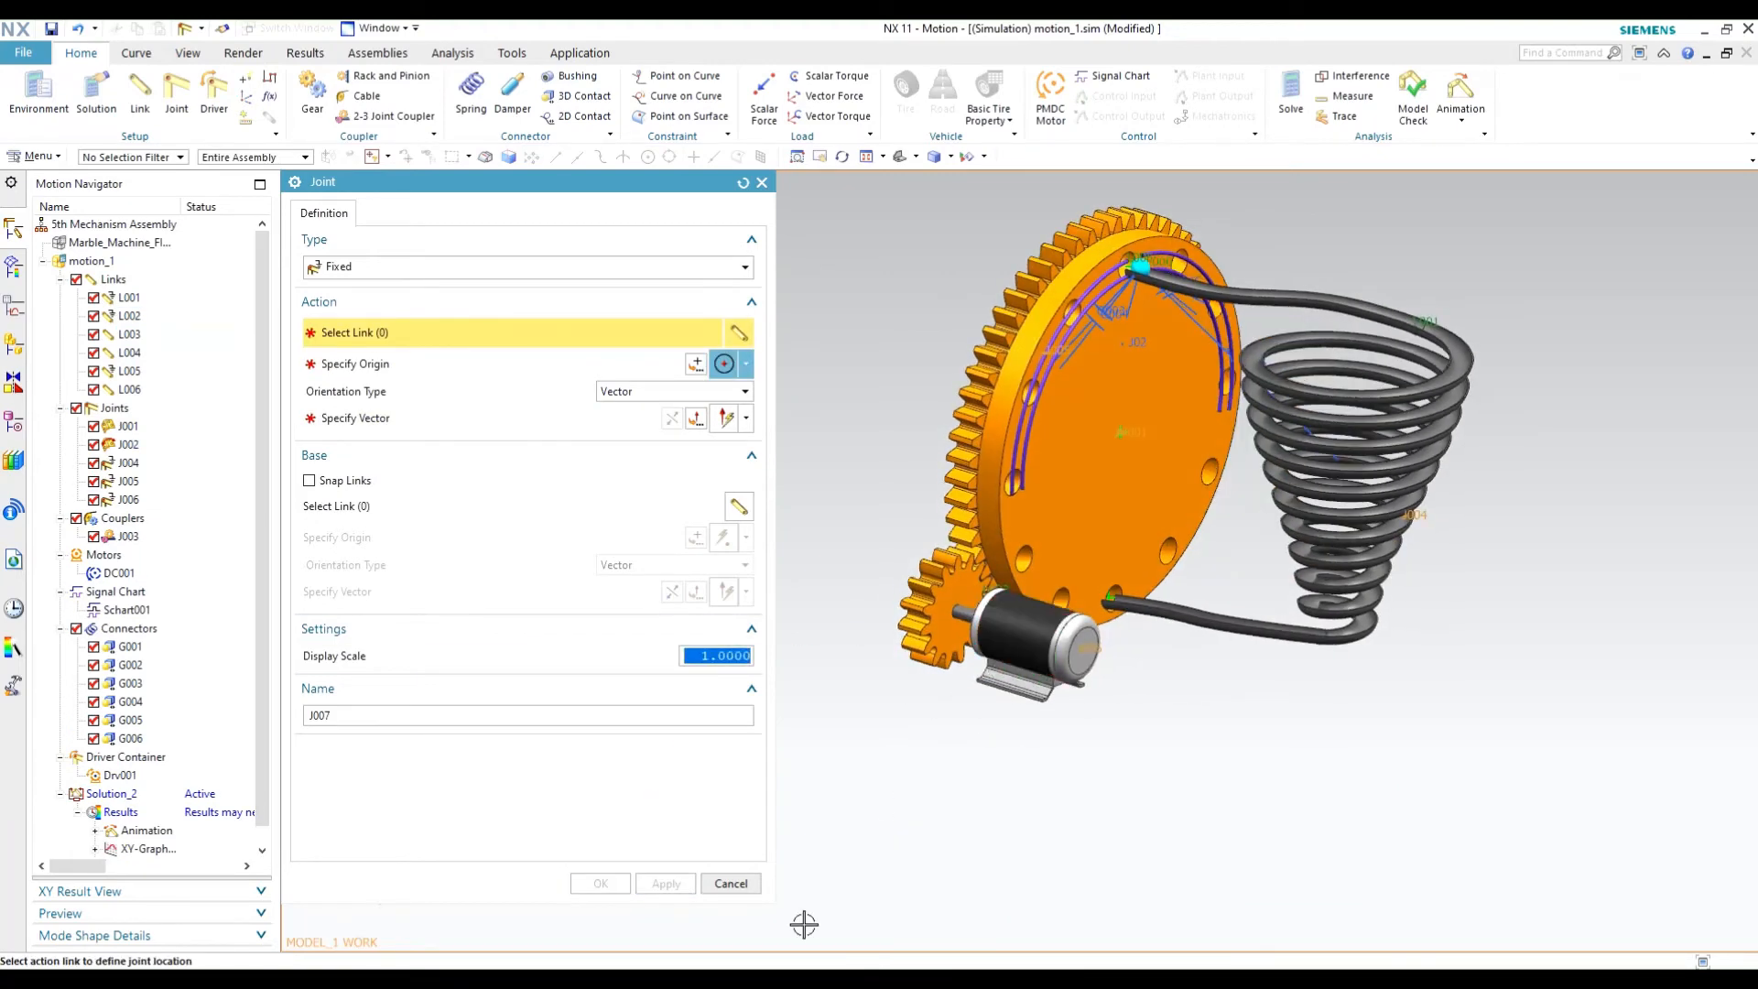
click(731, 884)
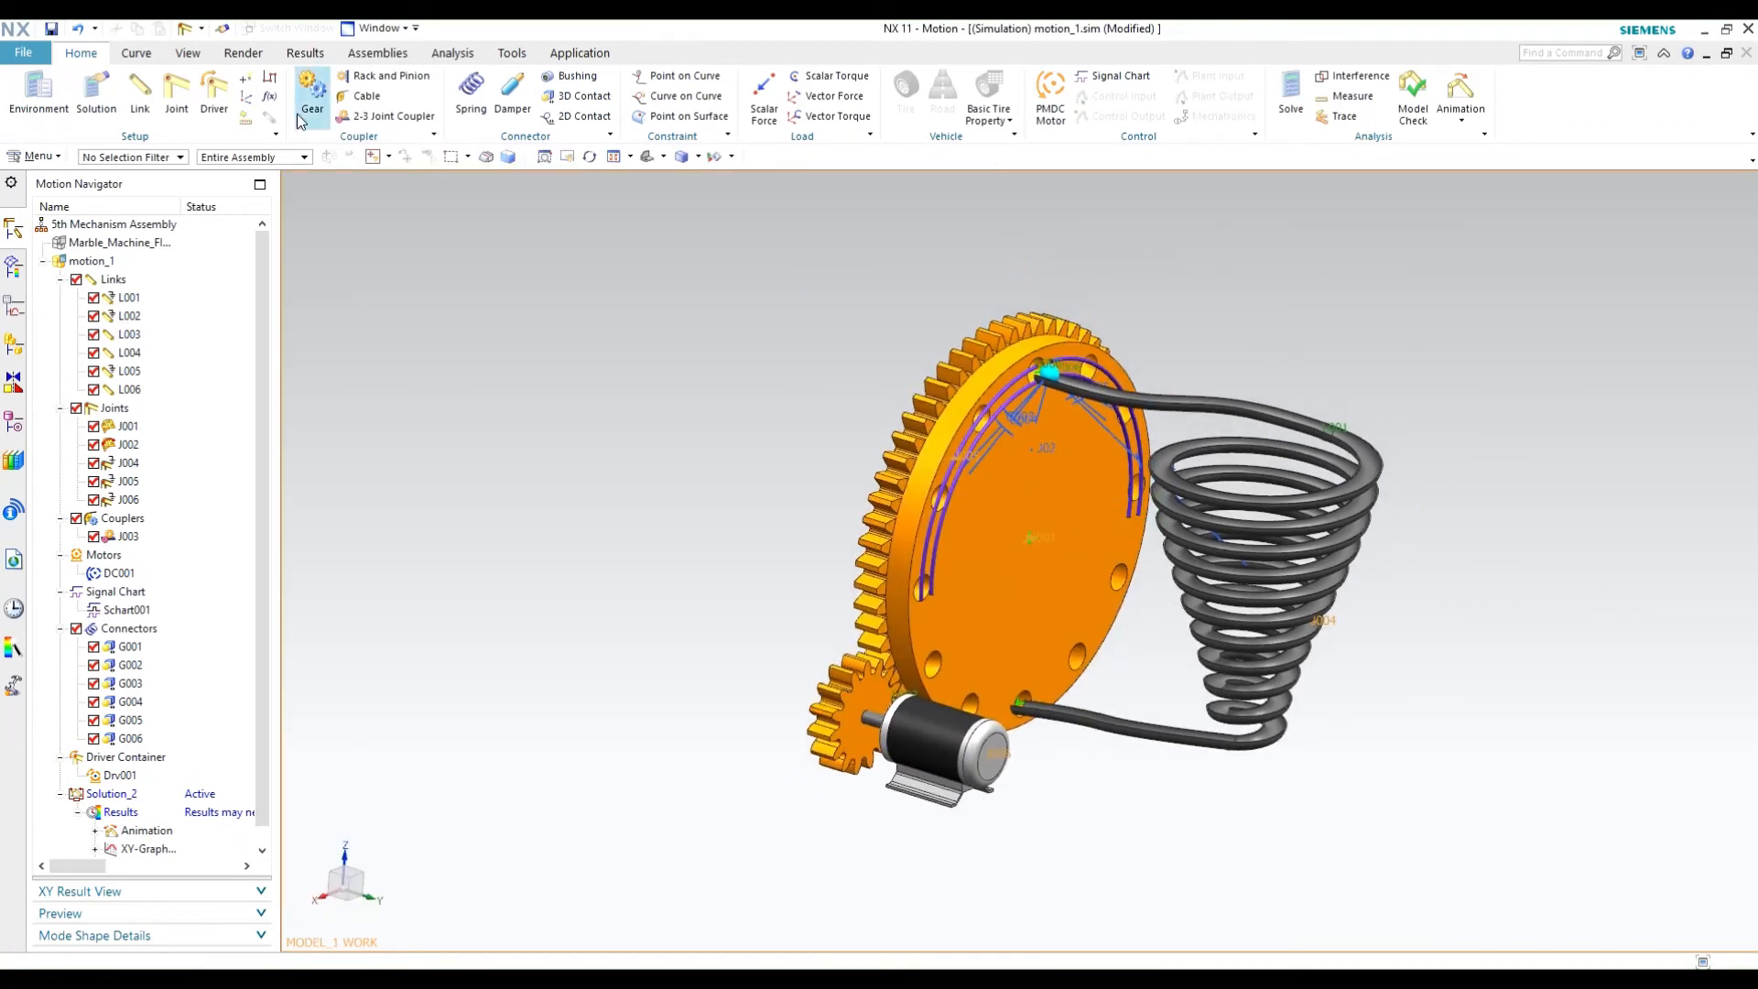
Add two further fixed joints, J007 and J008, to the helical track, orienting the first along the Z axis.
click(188, 110)
click(1284, 514)
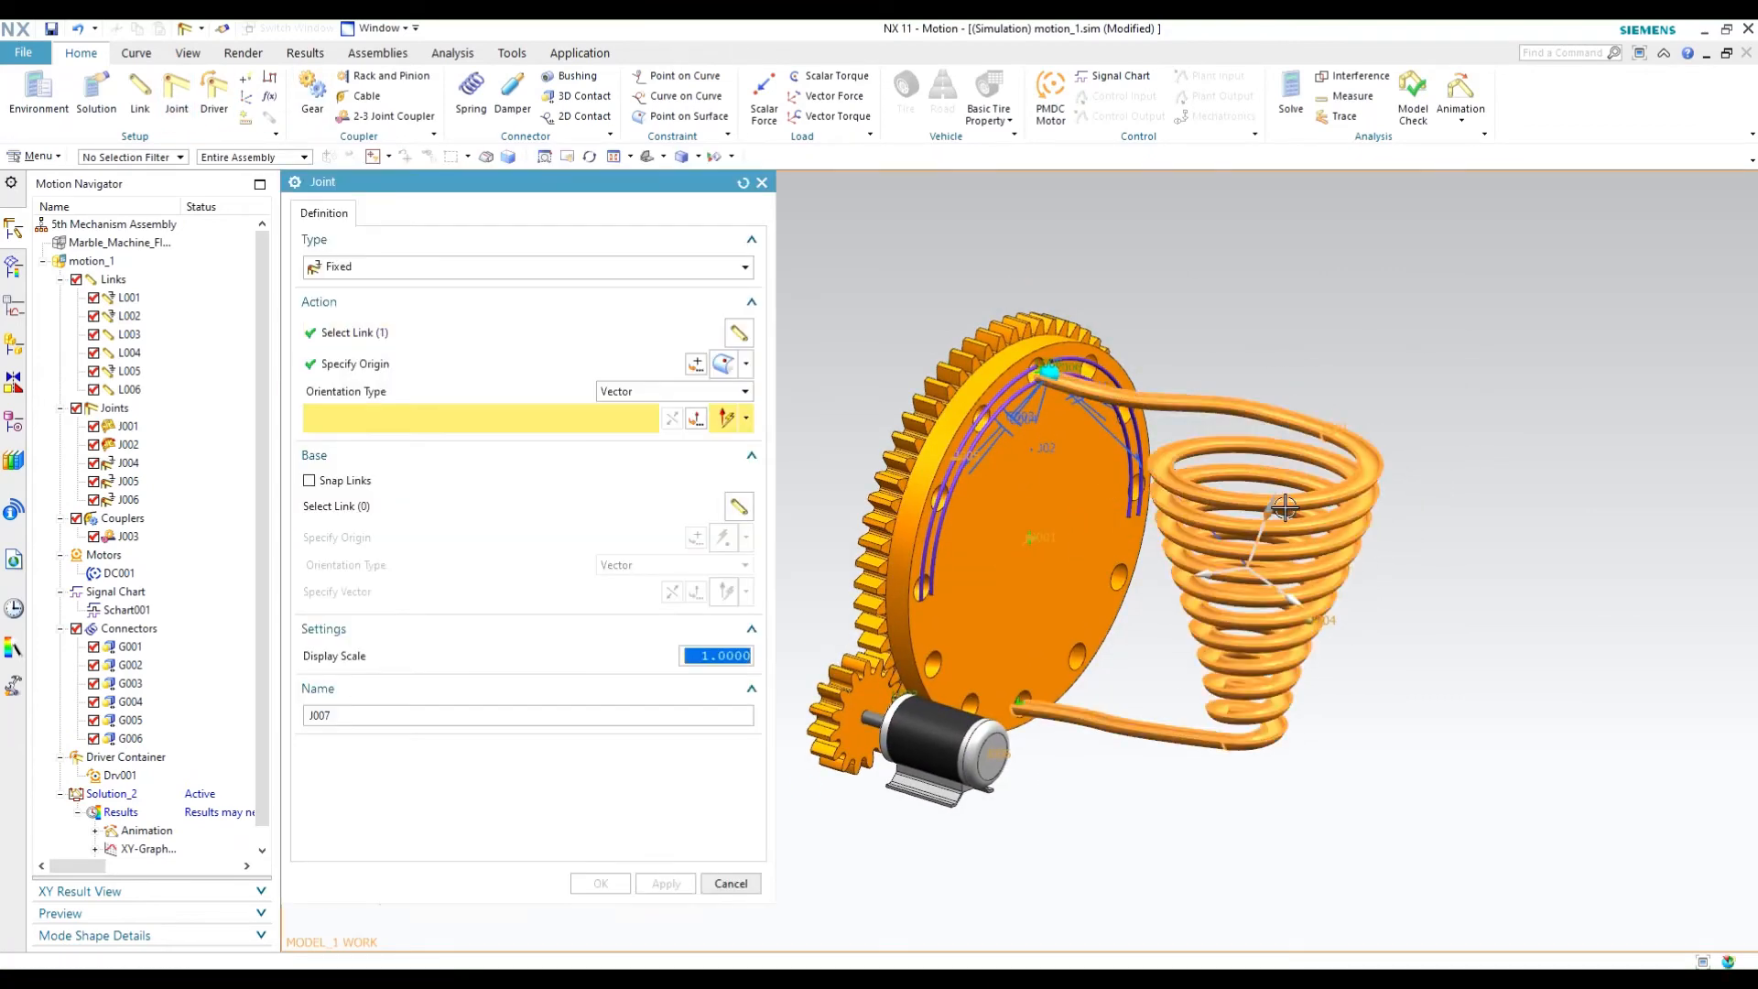
click(1026, 527)
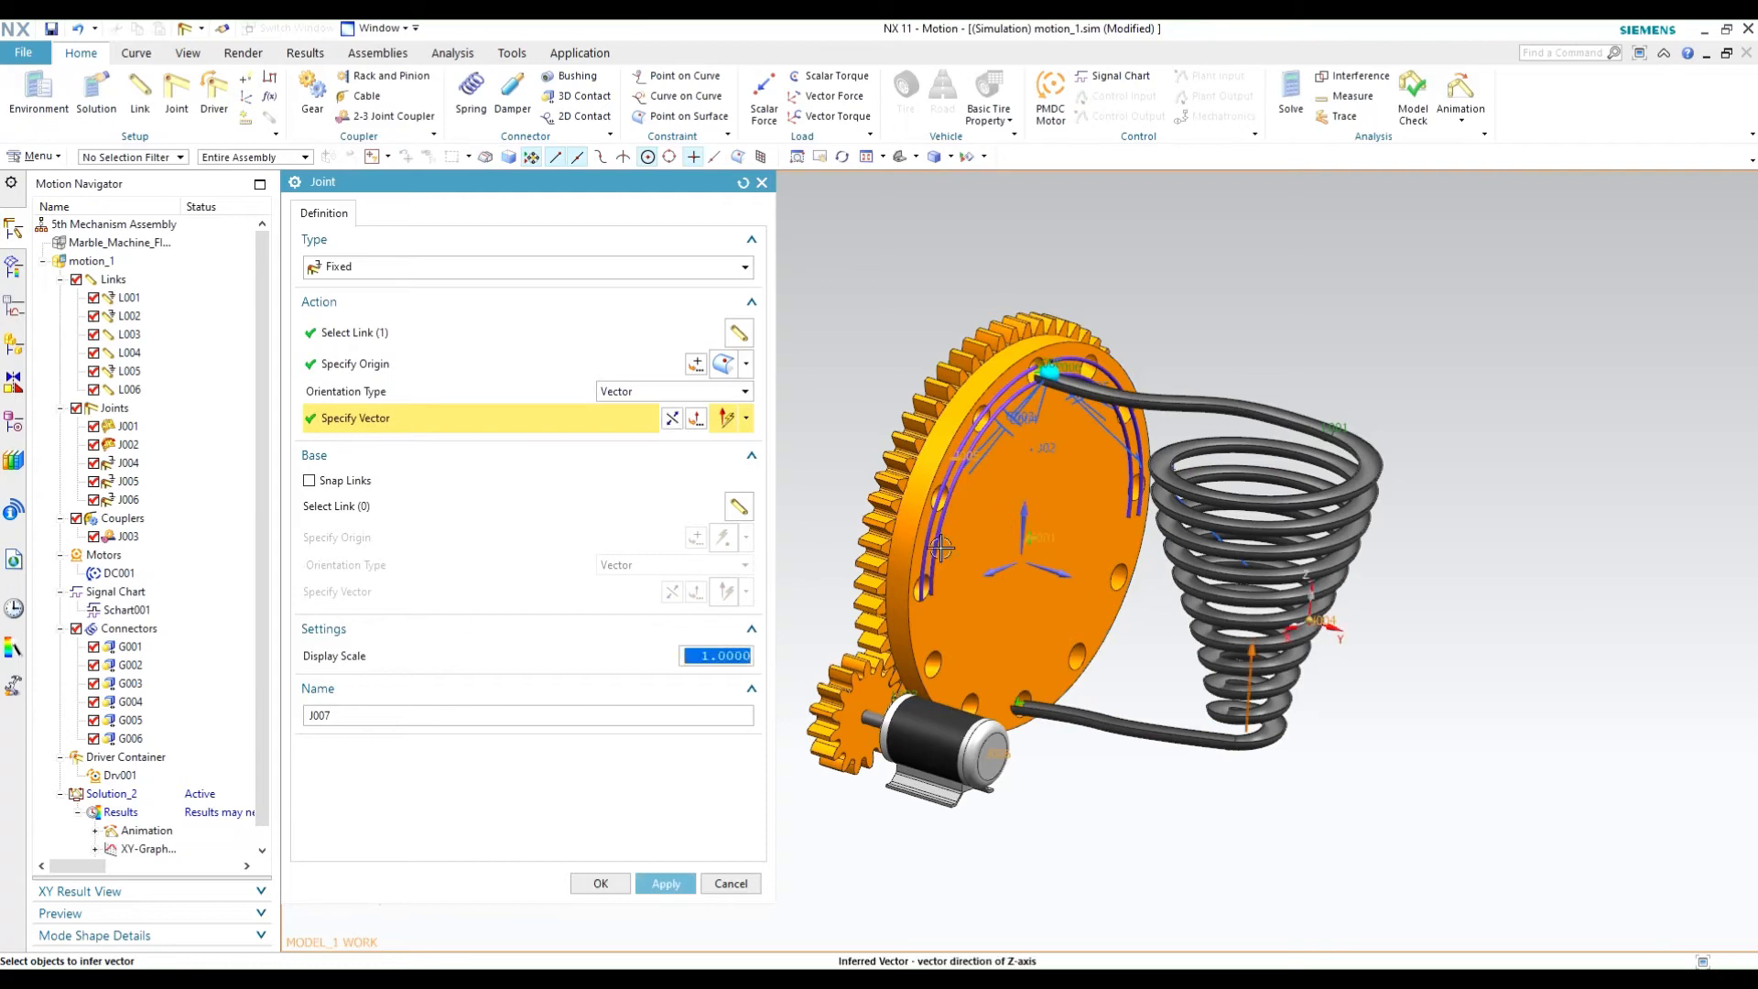
click(665, 884)
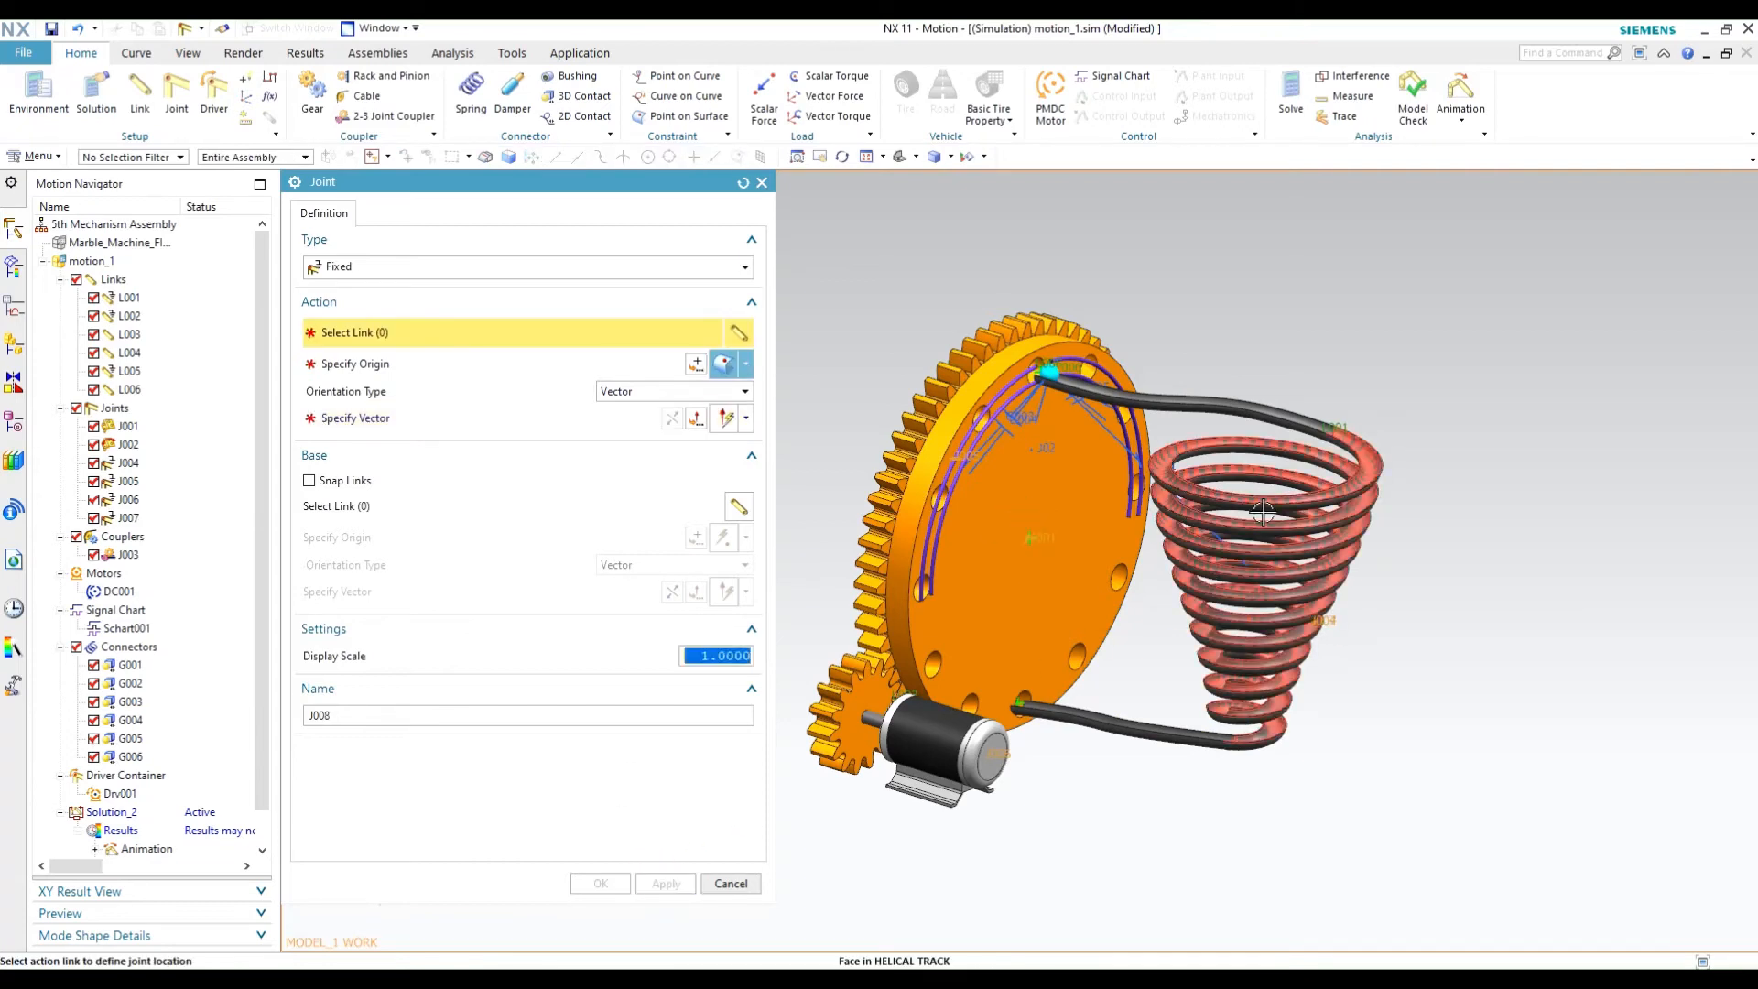
click(1229, 520)
click(646, 882)
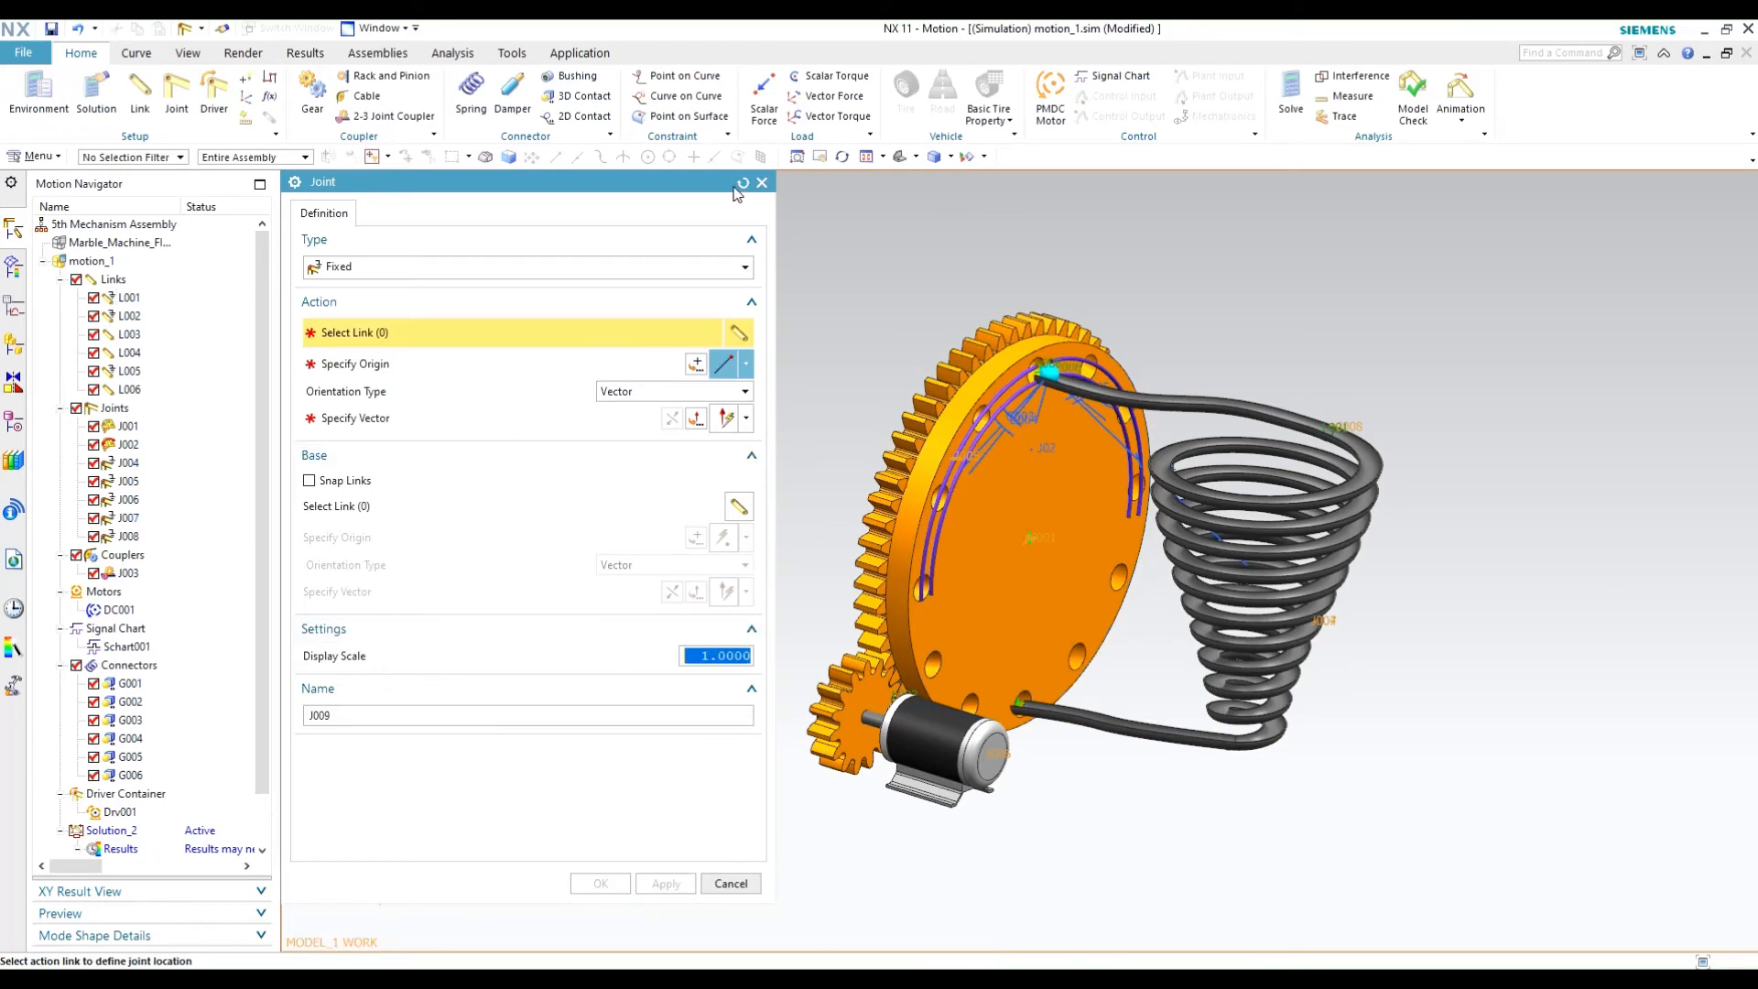
click(761, 183)
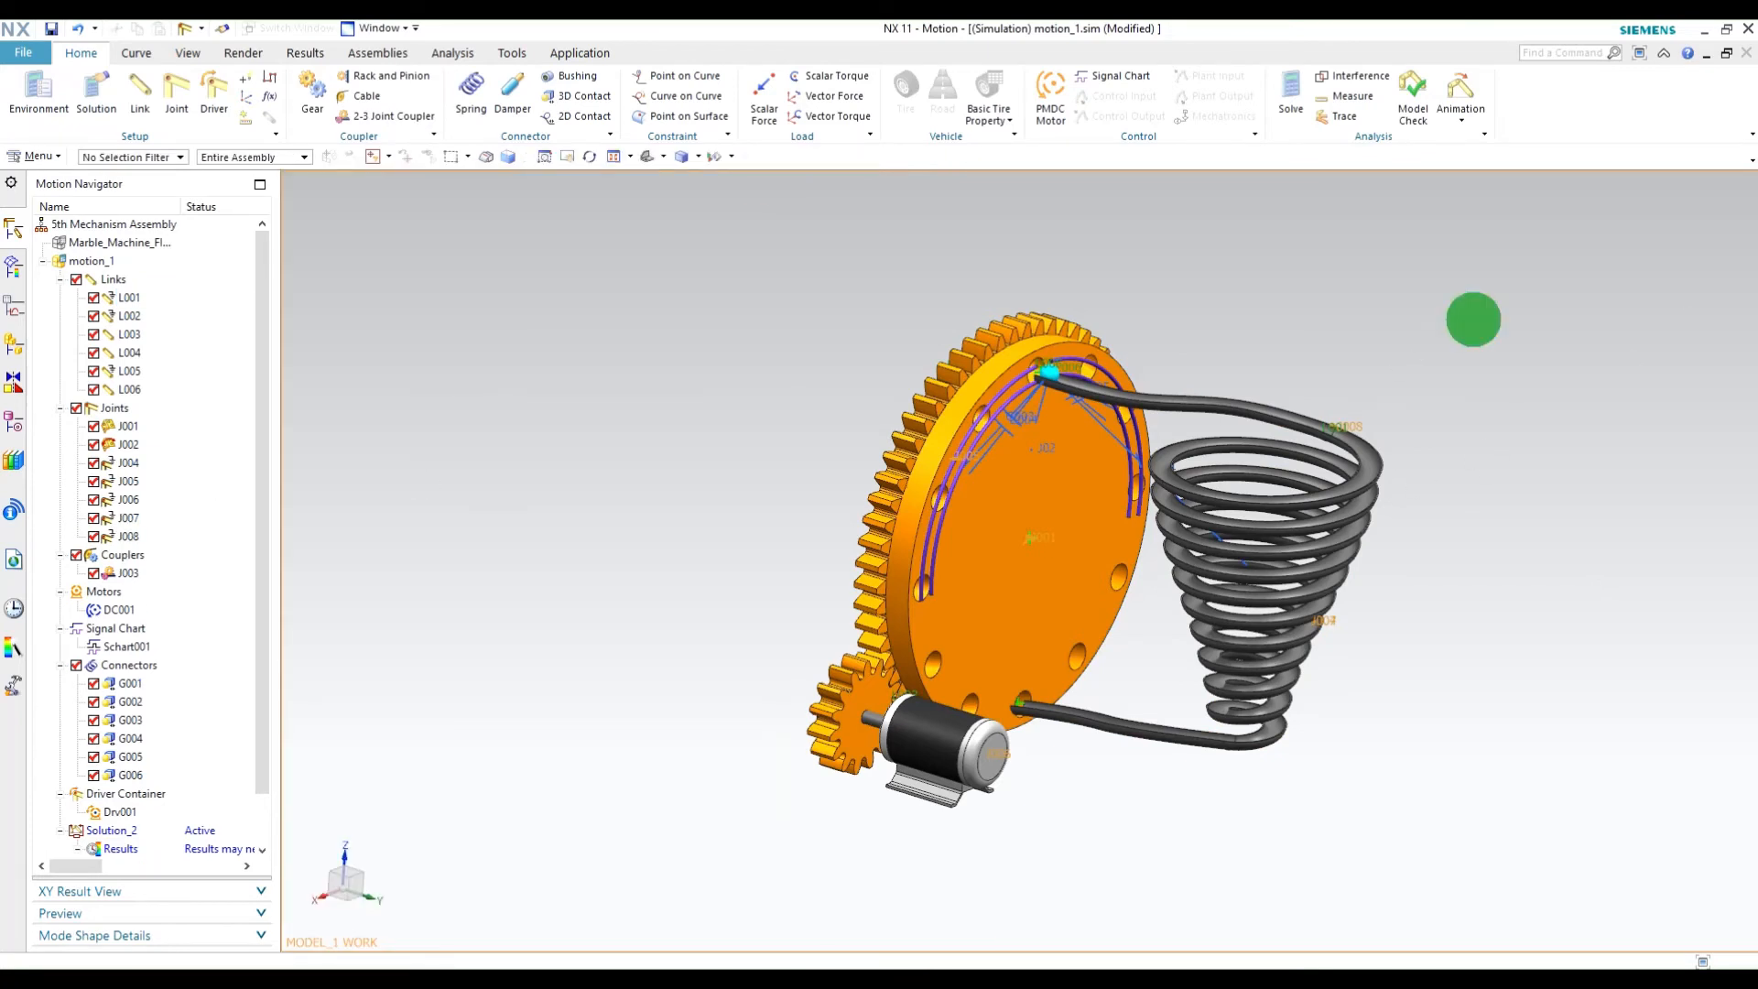
Start solving Solution_2 with the added fixed joints, interrupt the run, and close its information listing.
middle_drag(1471, 314, 1416, 322)
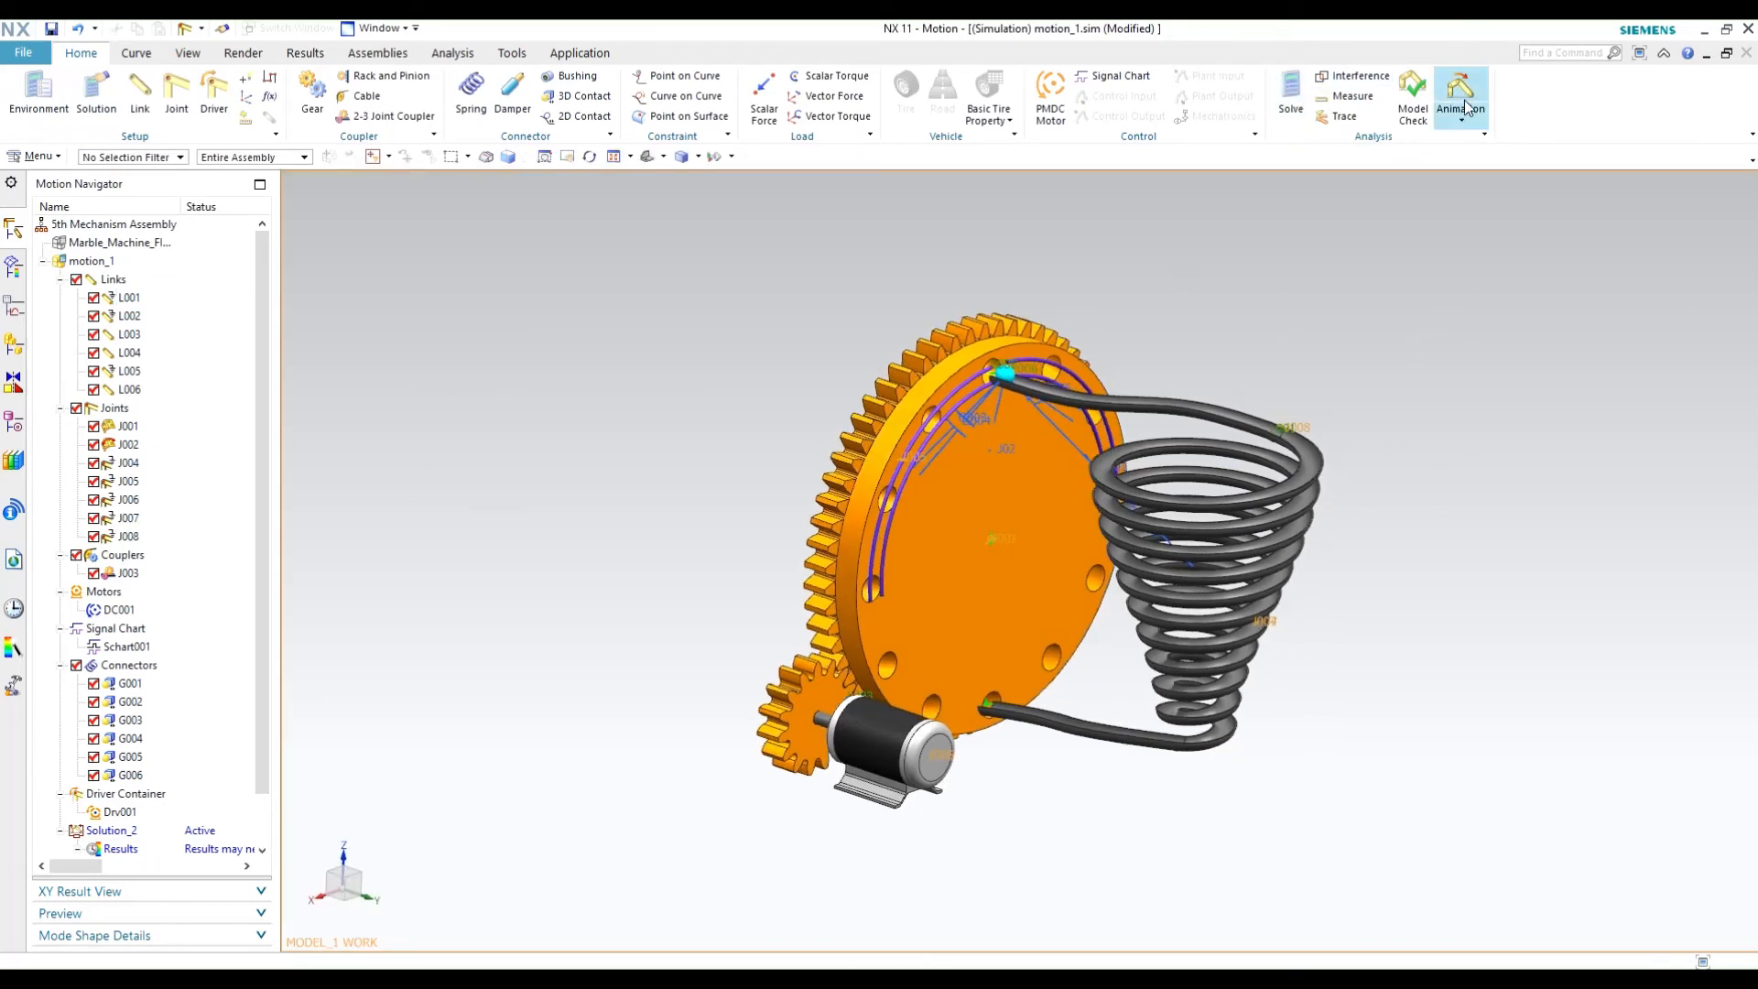
click(1292, 96)
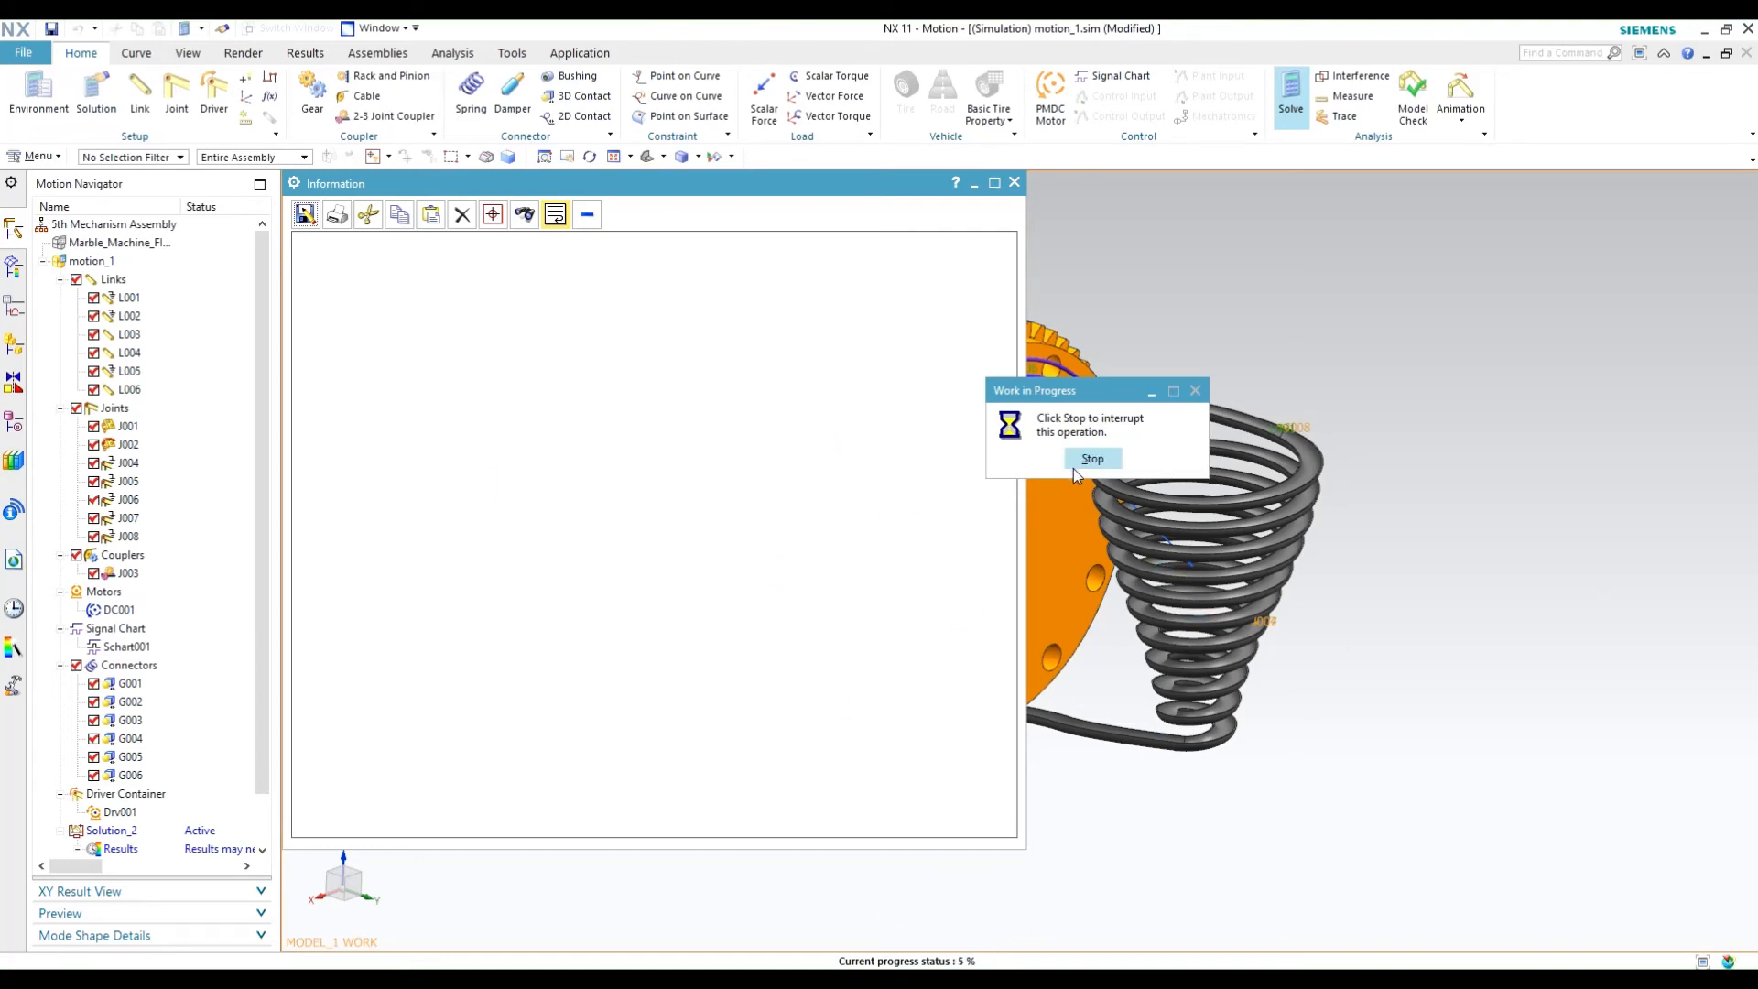
click(1099, 463)
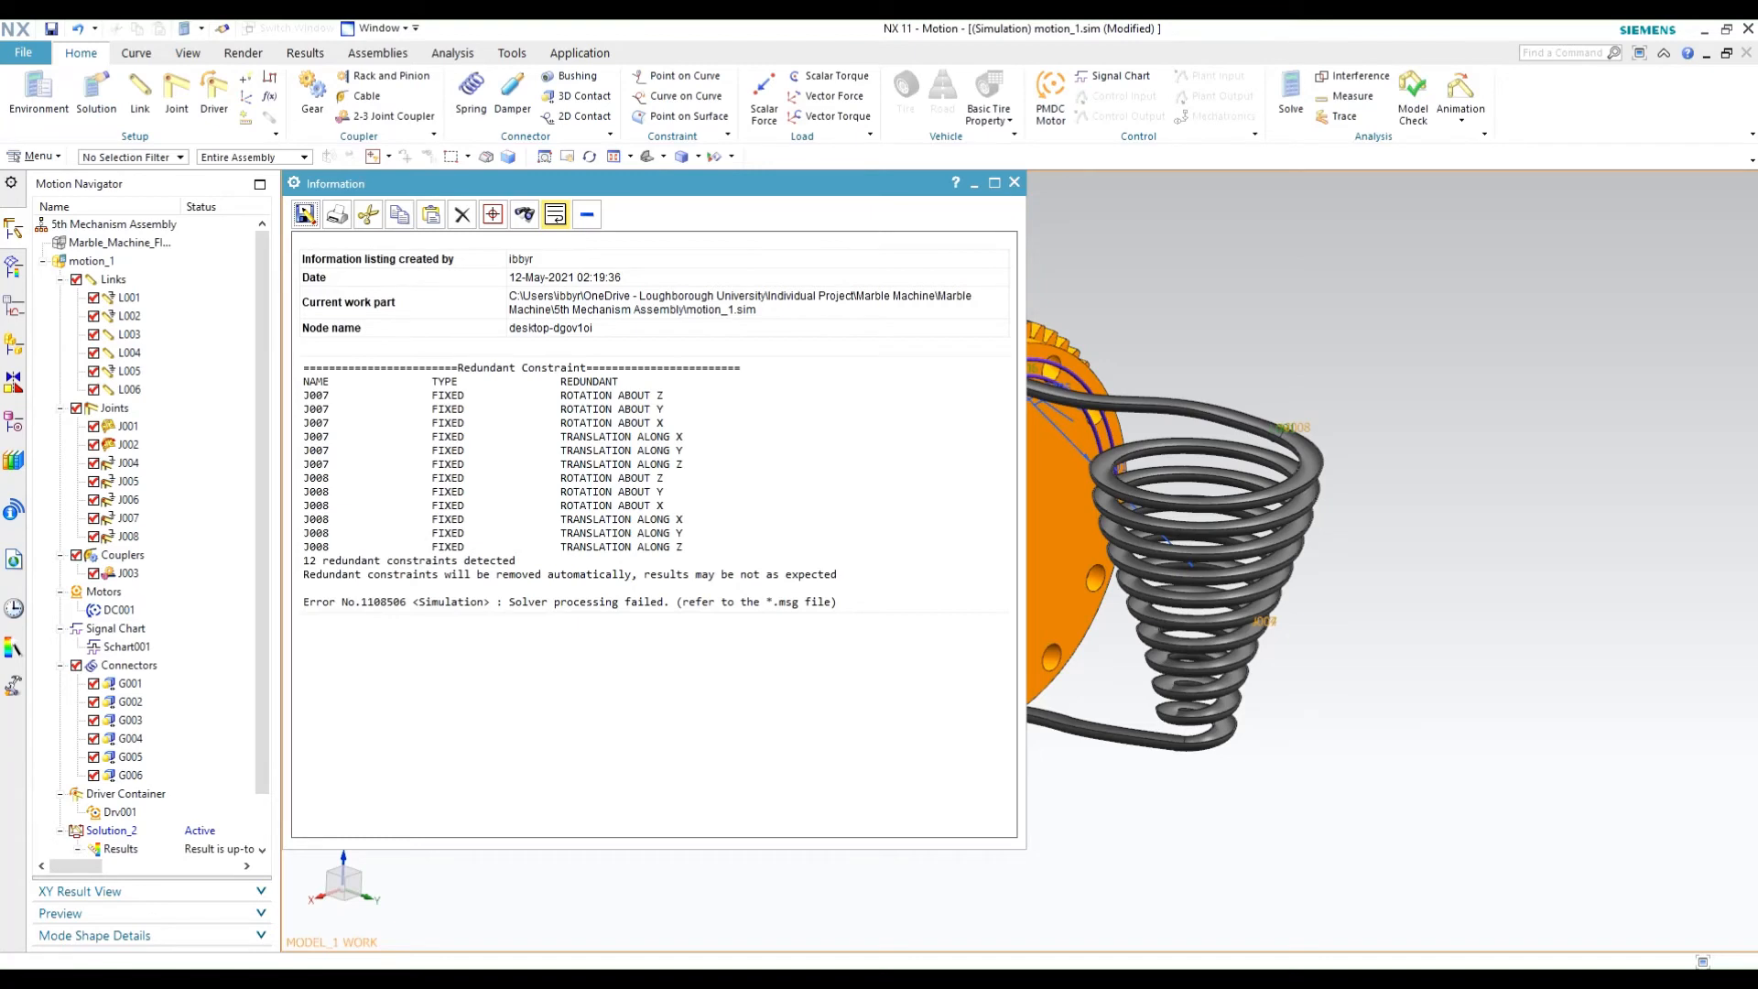
click(1014, 182)
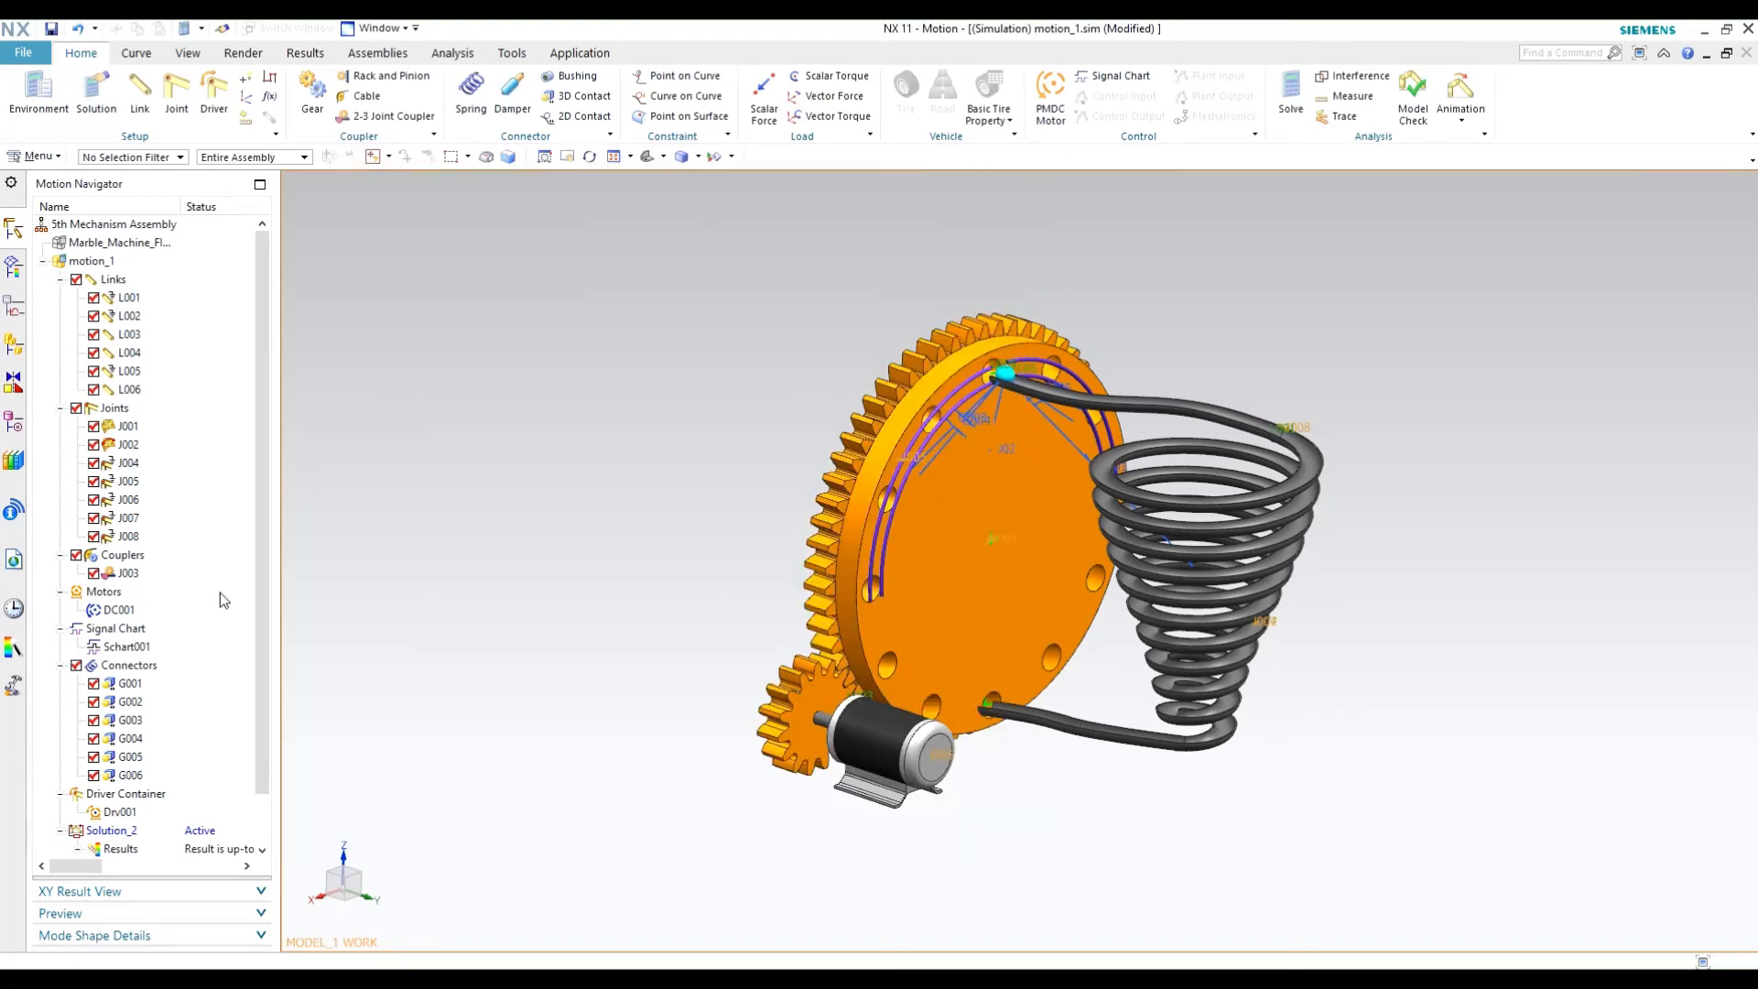
Delete the duplicate fixed joints J008 and J007.
click(138, 539)
key(Delete)
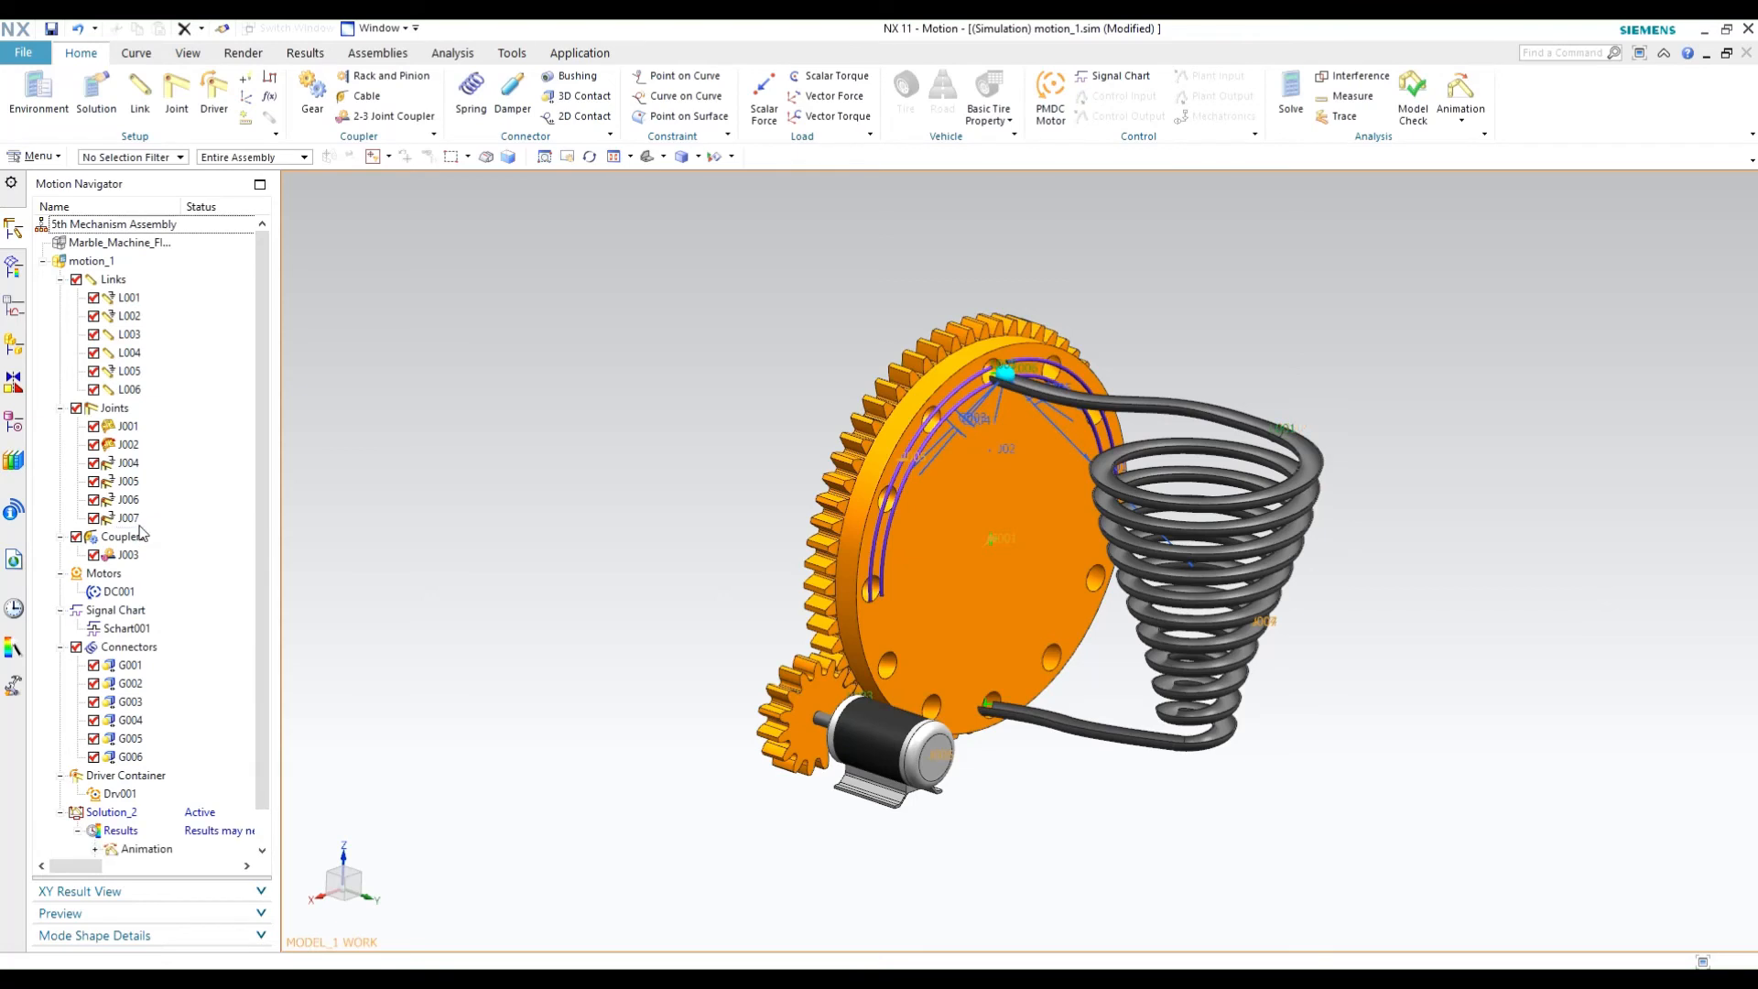
click(139, 519)
key(Delete)
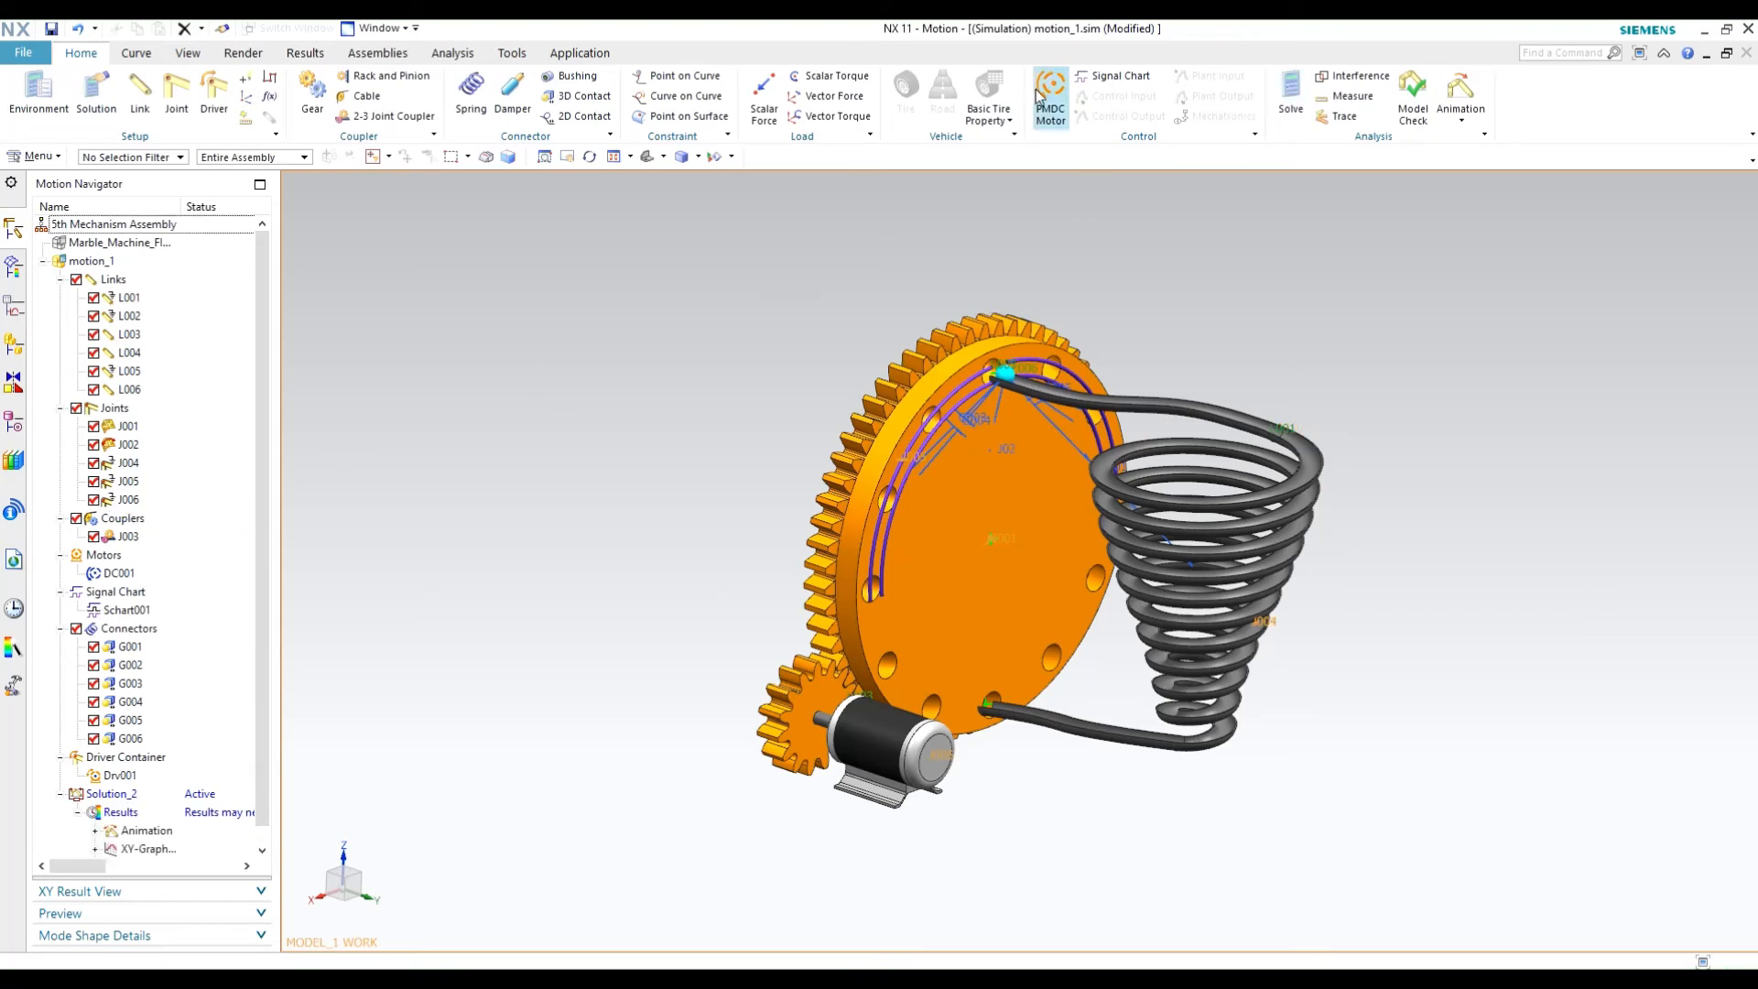
Start solving Solution_2 without the duplicate joints, and stop the run.
click(1290, 102)
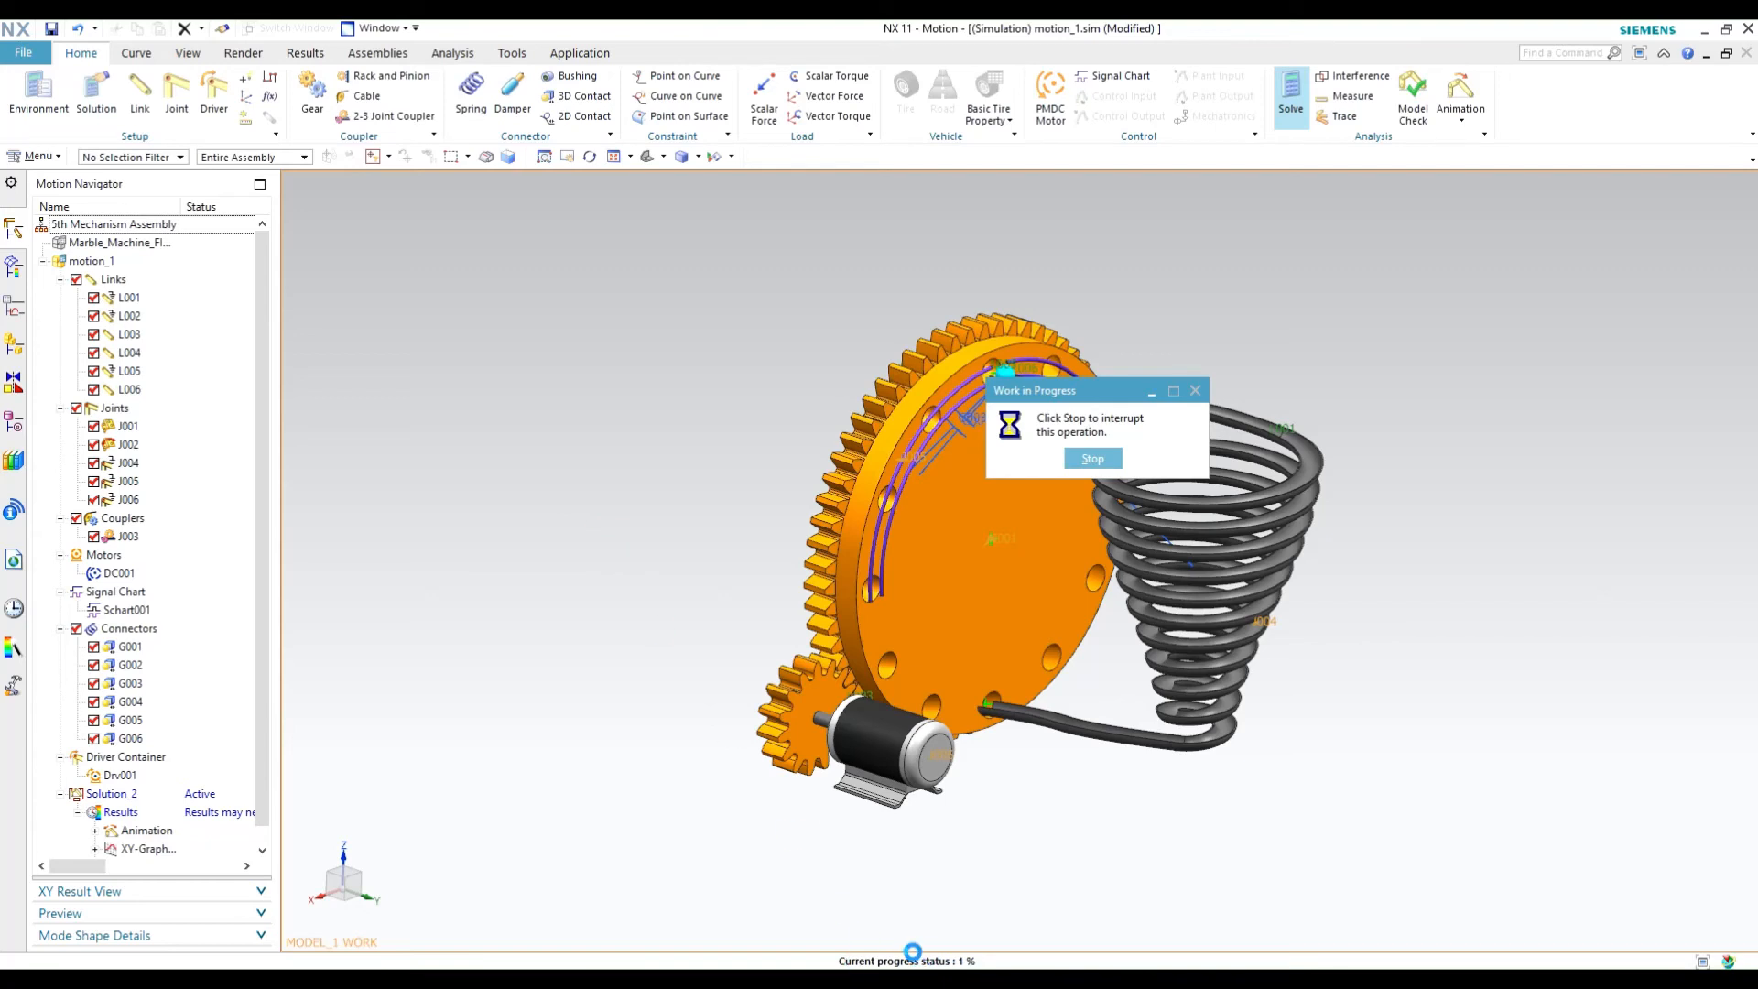
click(1093, 458)
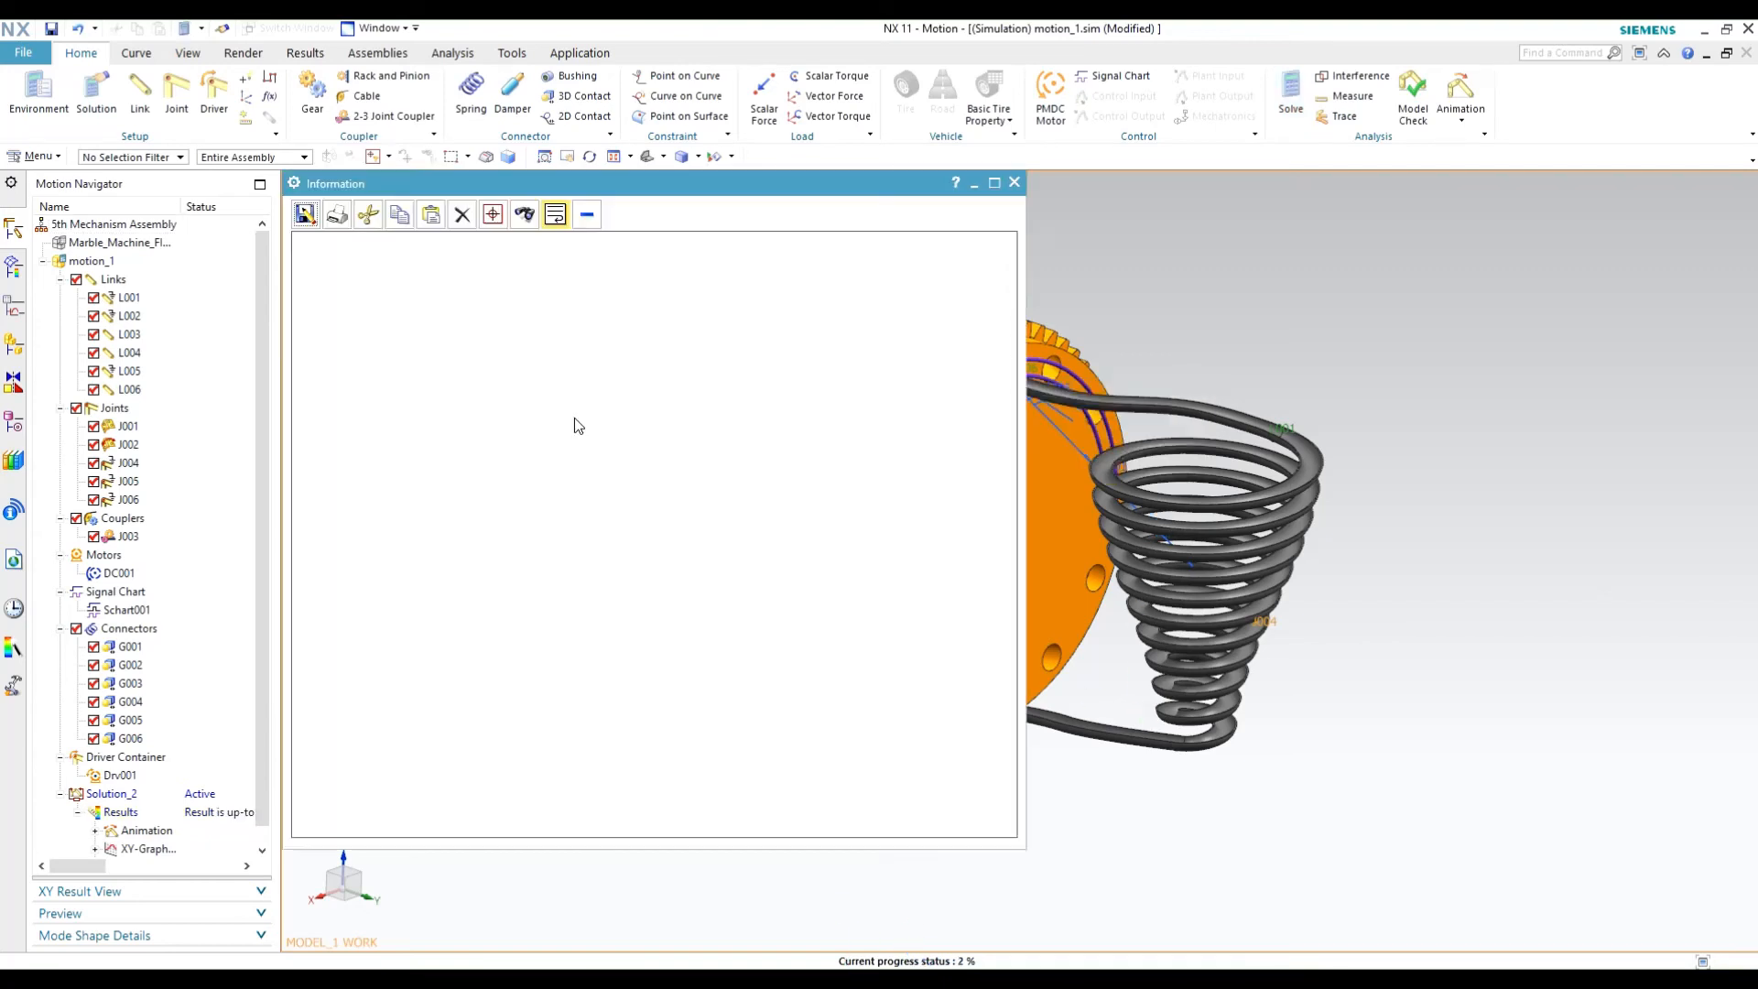
click(1008, 178)
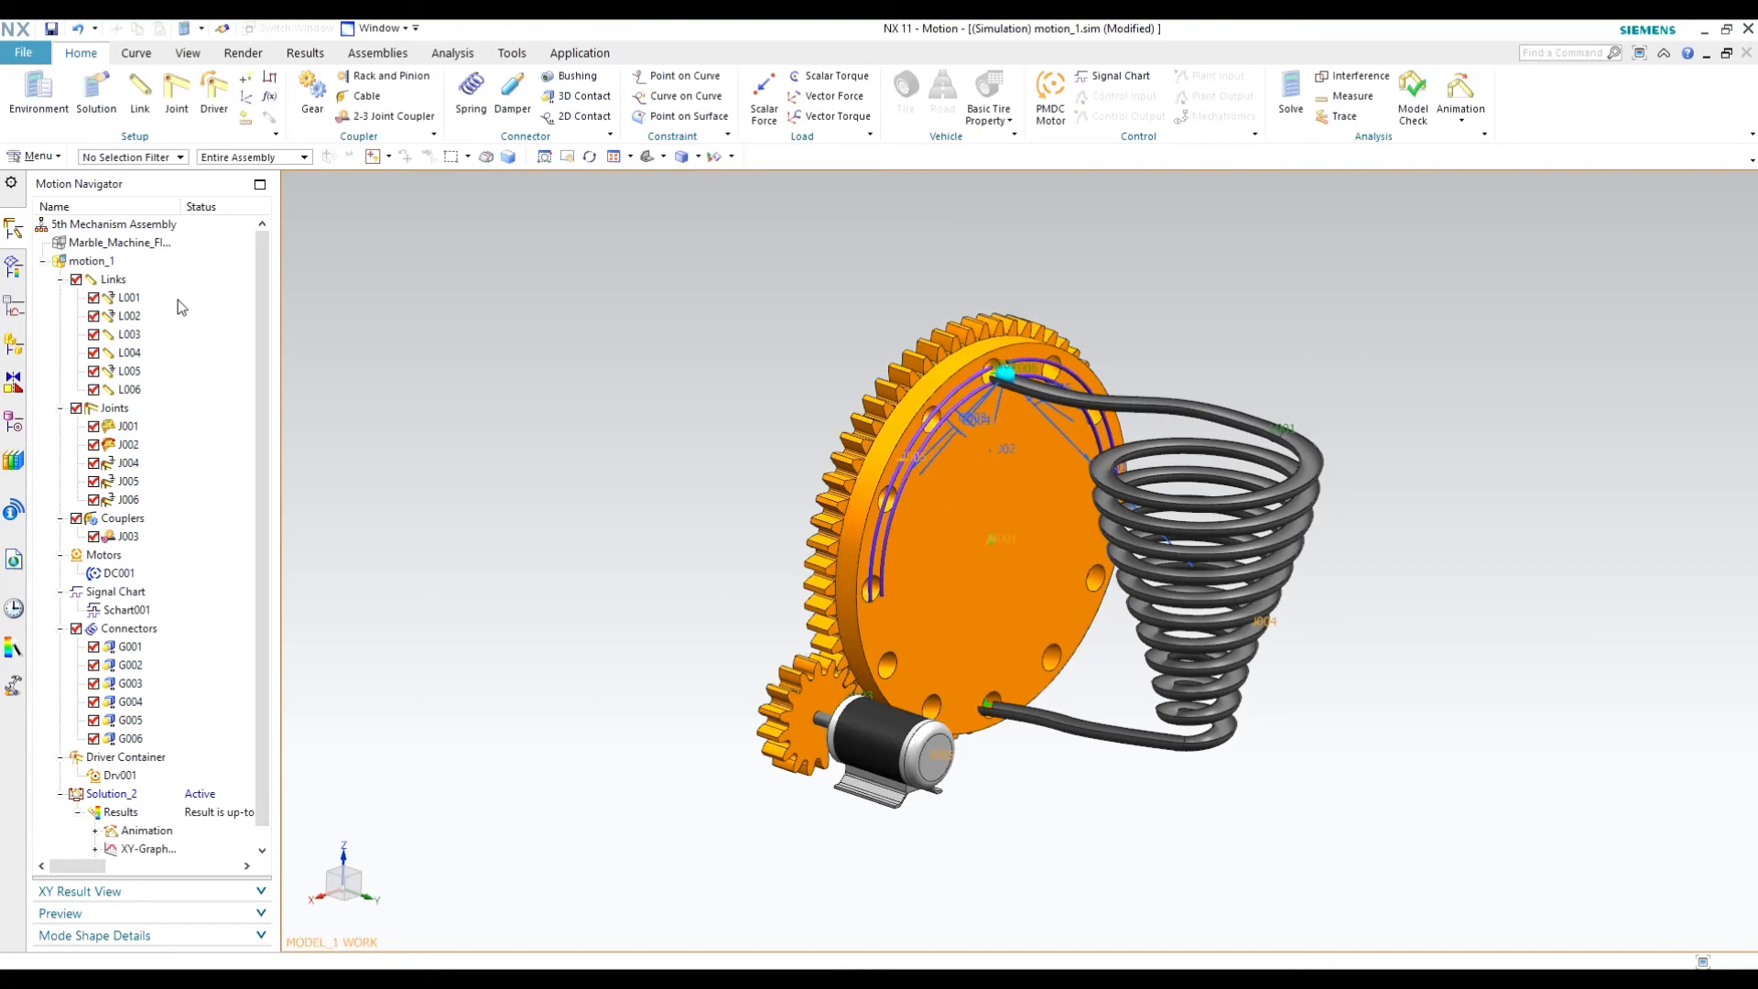
Switch to the Marble_Machine_FINAL simulation and play its motion animation, restarting it from step 0.
double_click(165, 246)
click(779, 526)
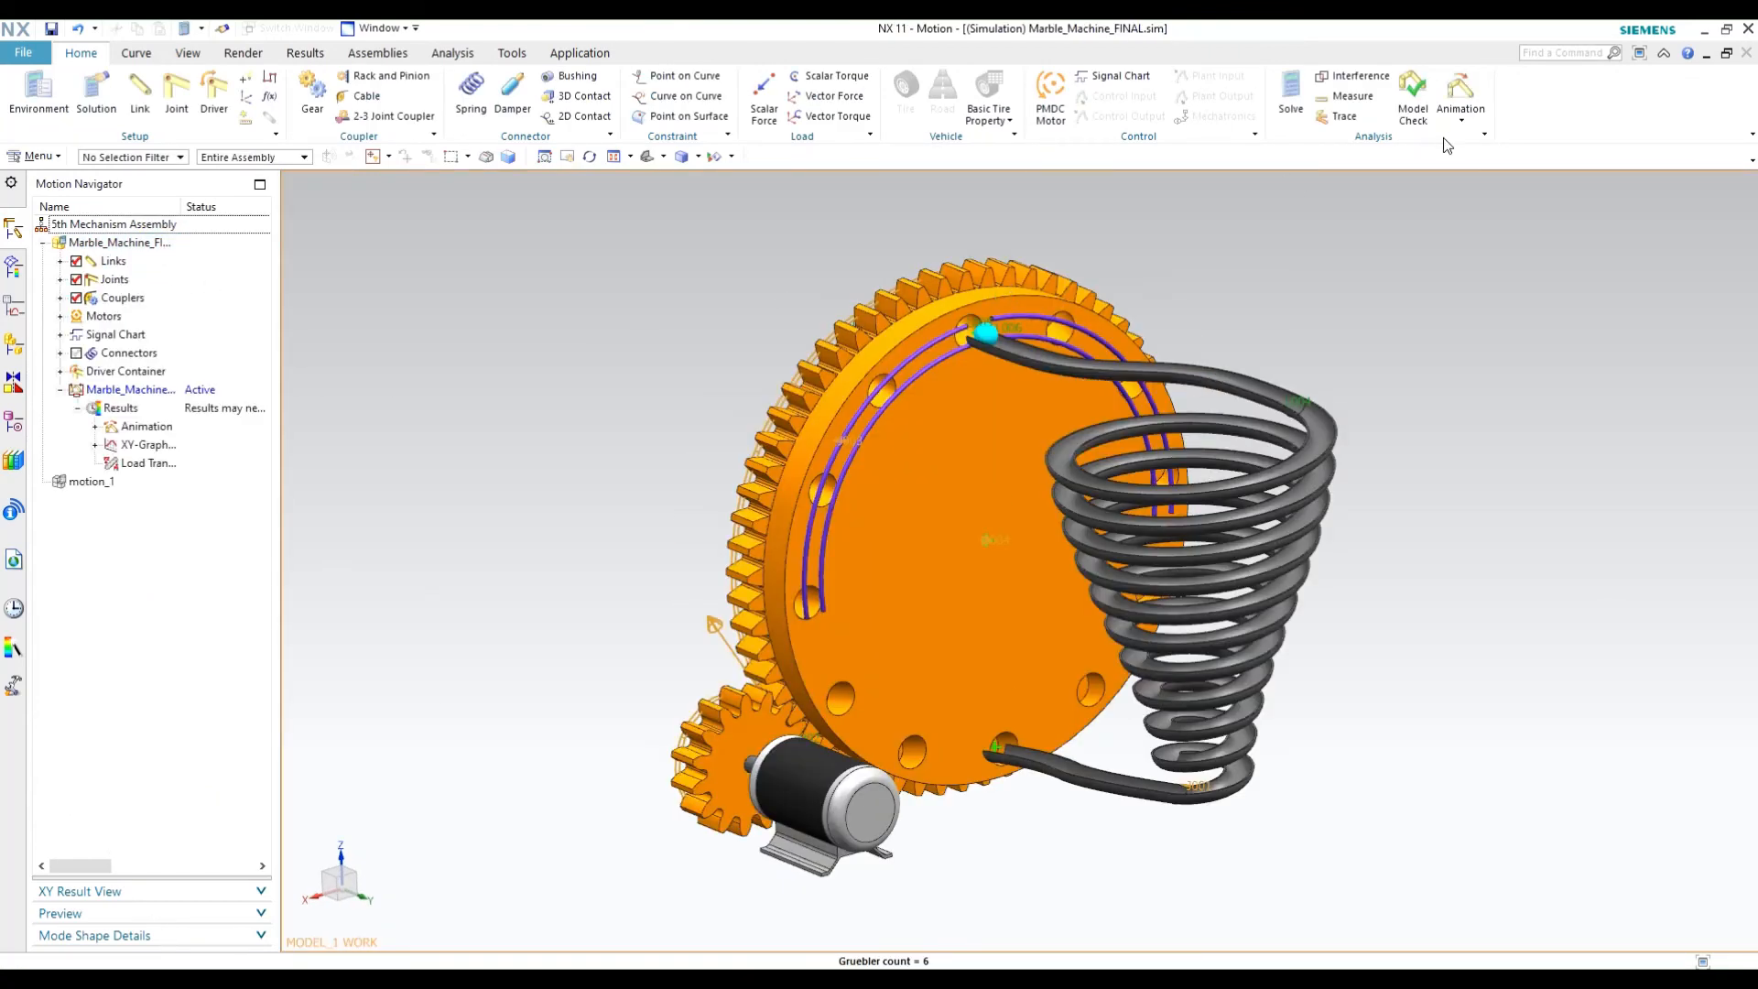
click(1460, 92)
click(412, 318)
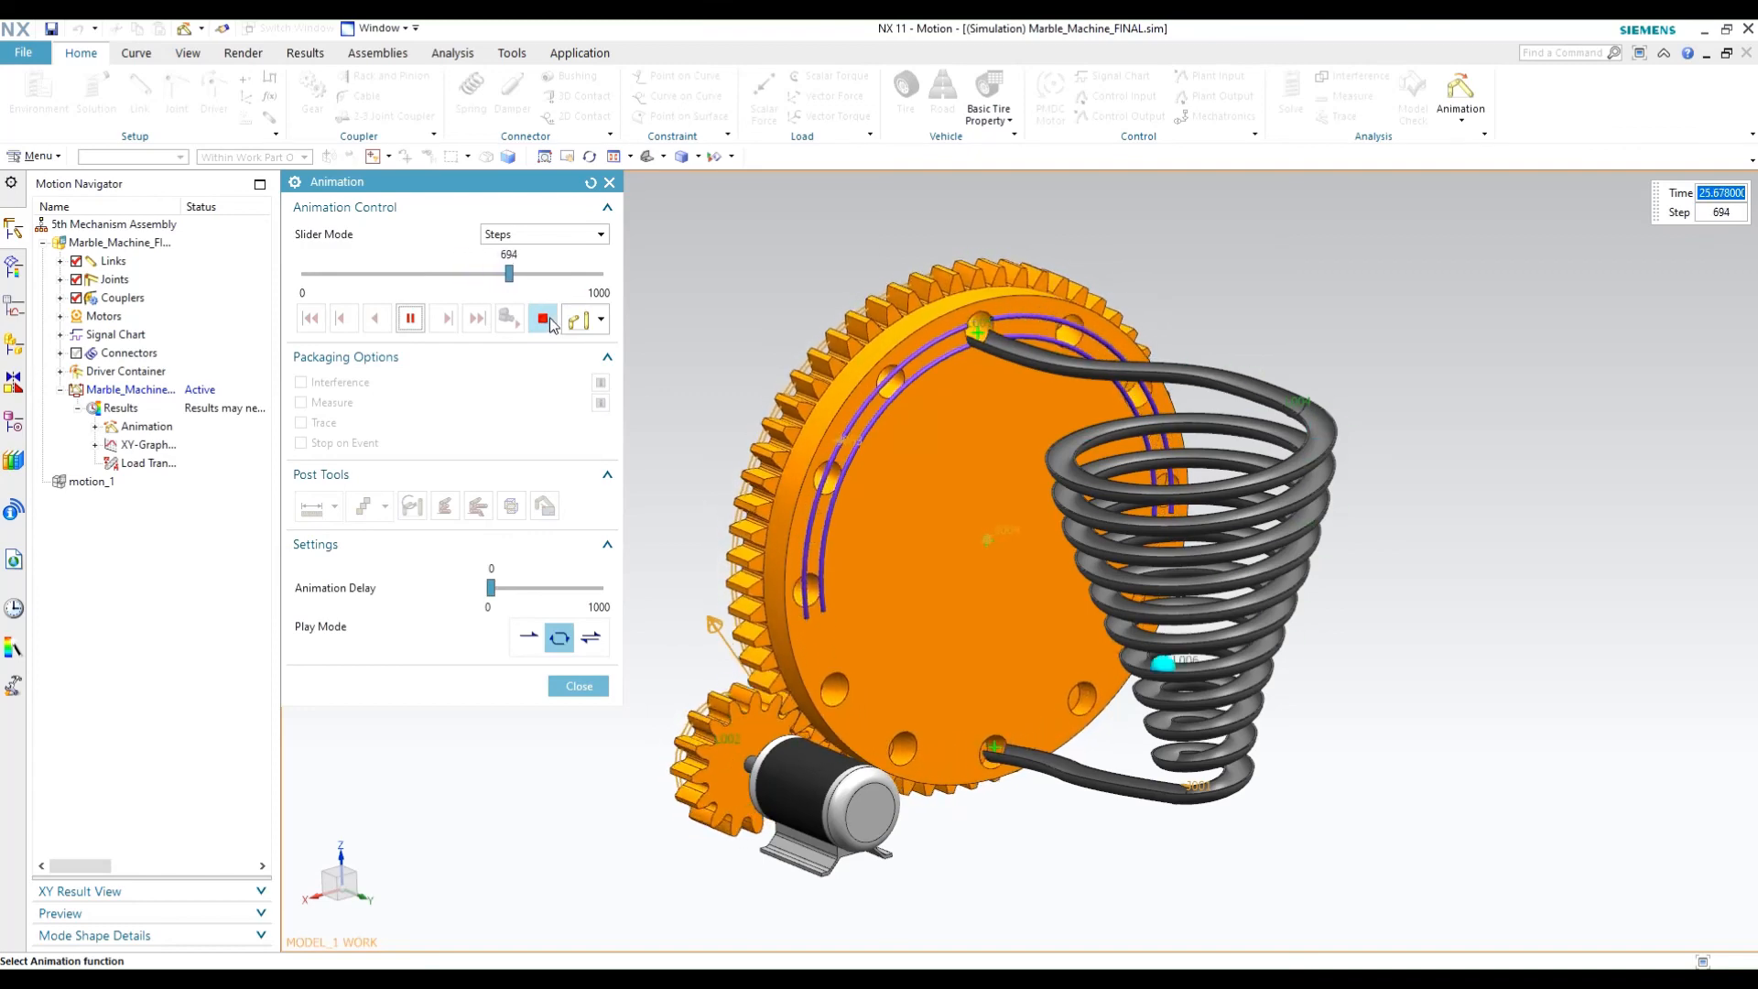
drag(536, 273, 302, 275)
scroll(872, 793, up, 2)
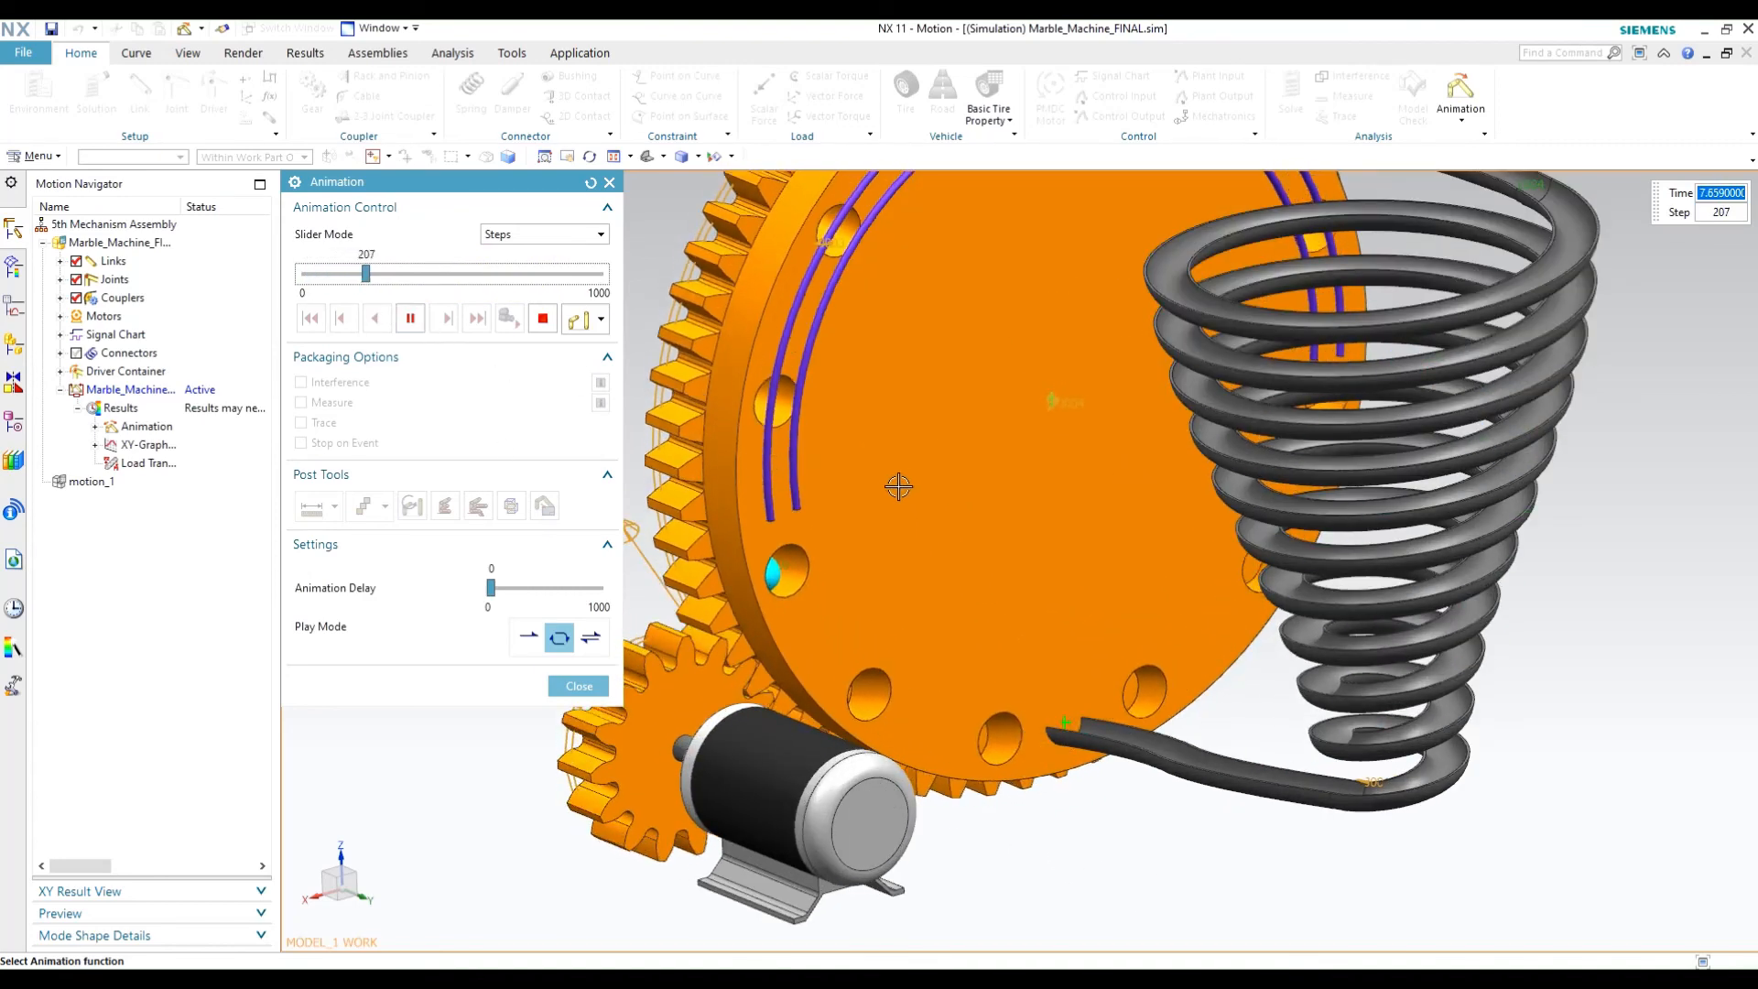
shift+middle_drag(955, 329, 887, 402)
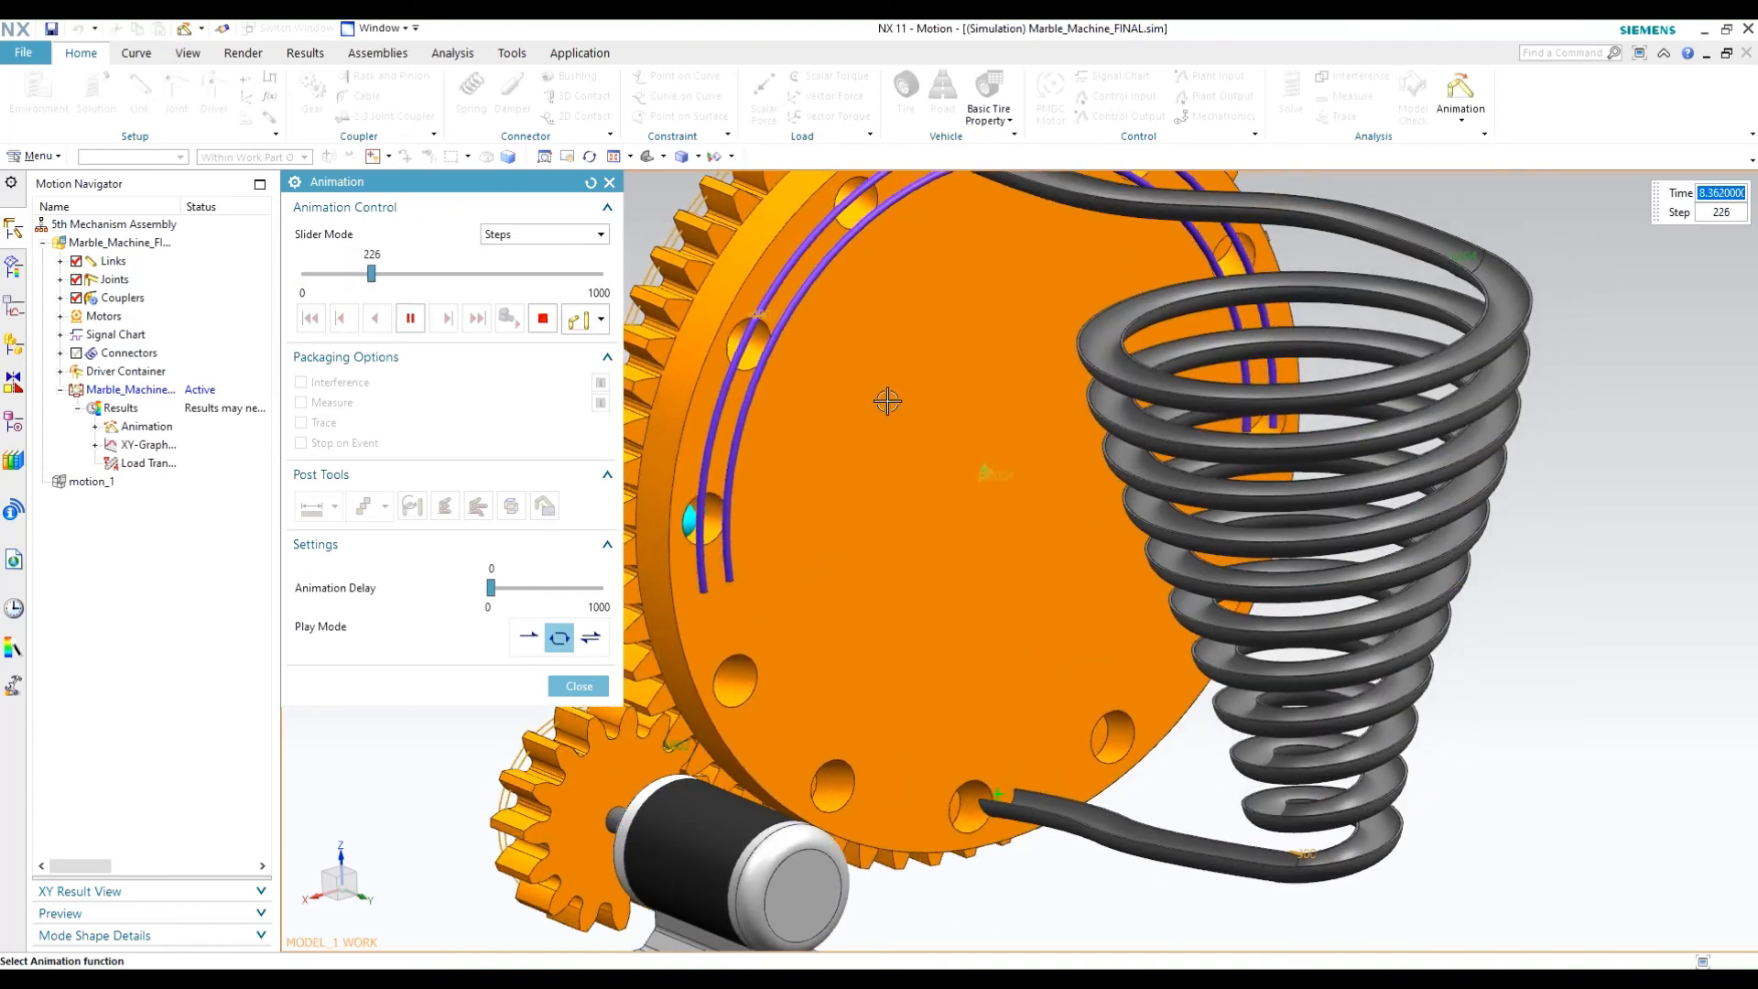
Pause the animation as the marble nears the helix's lower end, and advance frame by frame to step 444 to examine its travel towards the wheel.
click(412, 321)
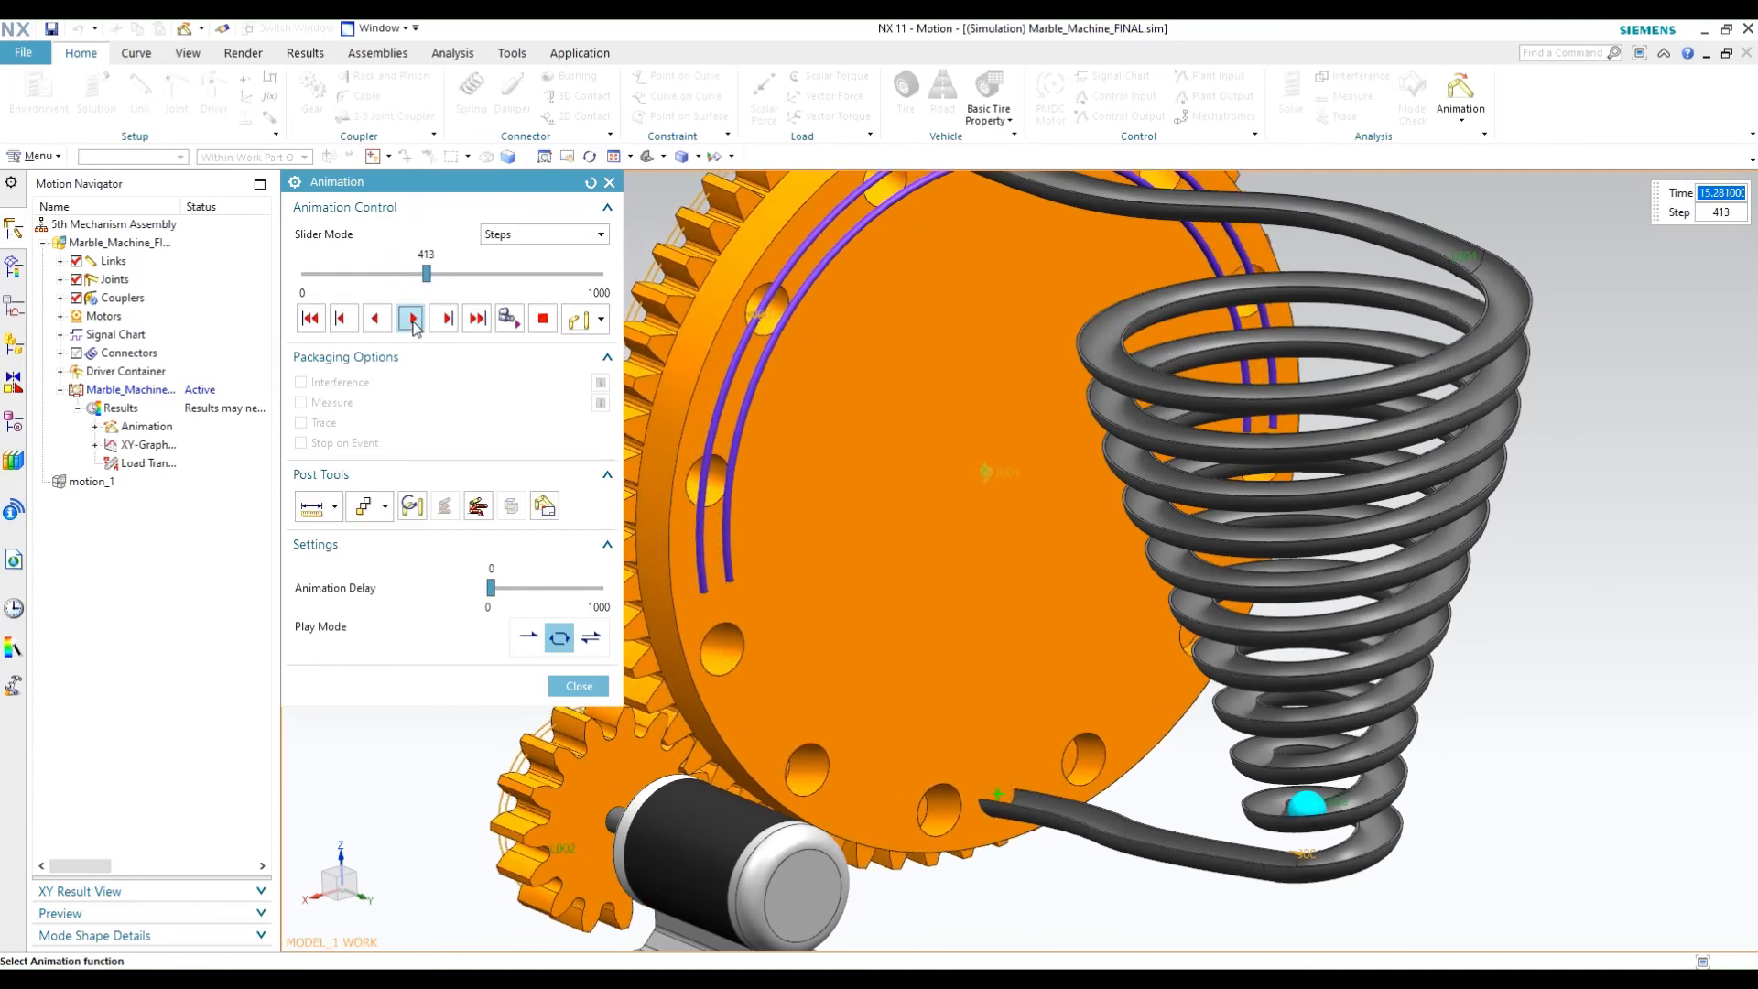
click(451, 319)
click(451, 319)
click(450, 319)
click(451, 318)
click(450, 318)
click(451, 319)
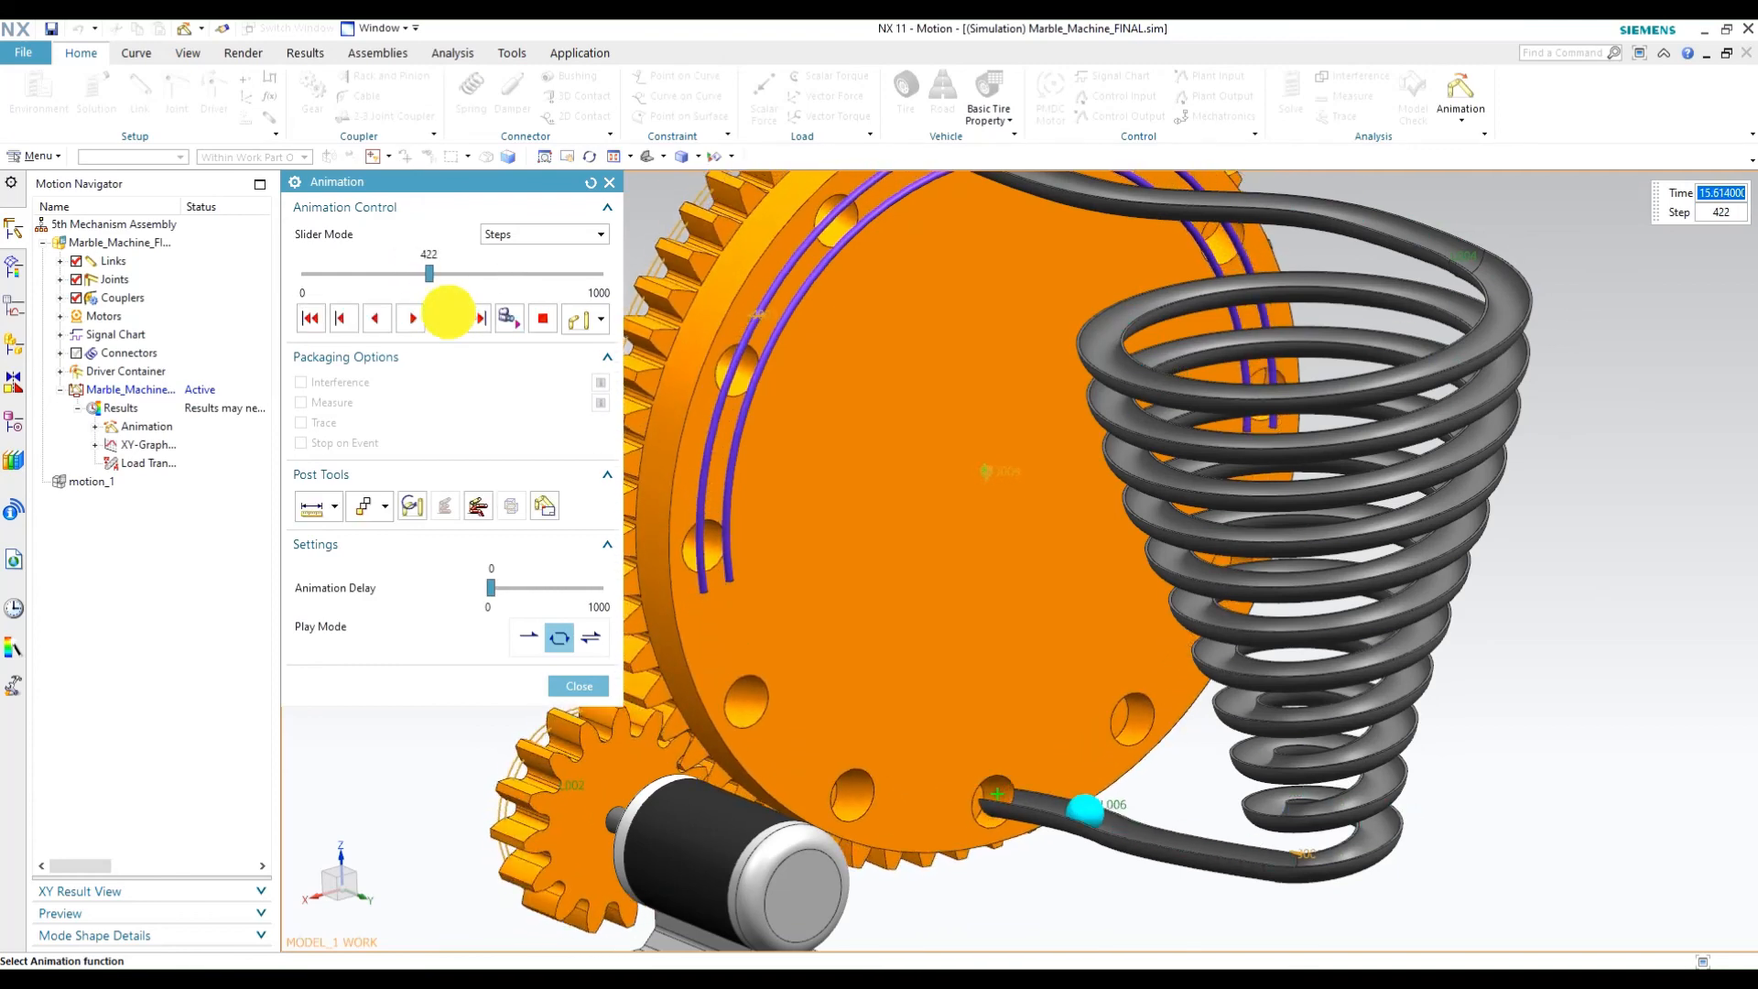
click(450, 319)
click(450, 319)
click(449, 318)
click(449, 317)
click(449, 318)
click(449, 318)
click(449, 318)
click(449, 317)
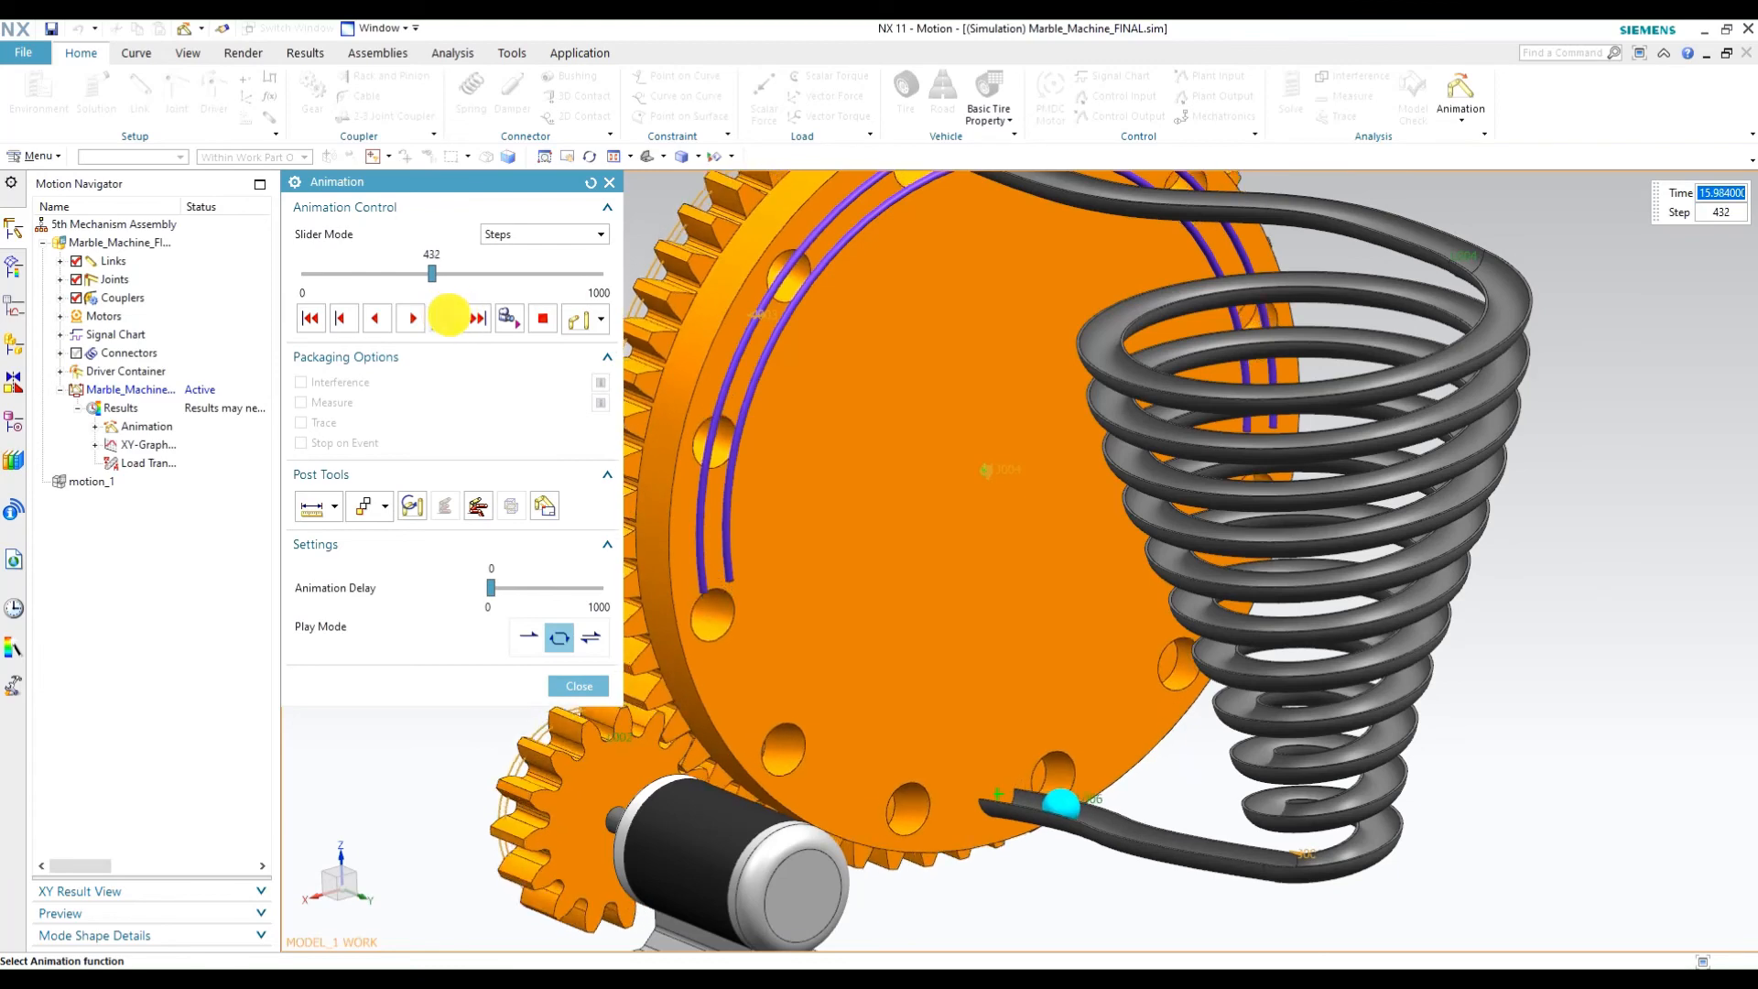
click(449, 318)
click(448, 317)
click(449, 318)
click(449, 318)
click(449, 317)
click(449, 317)
click(449, 318)
click(449, 318)
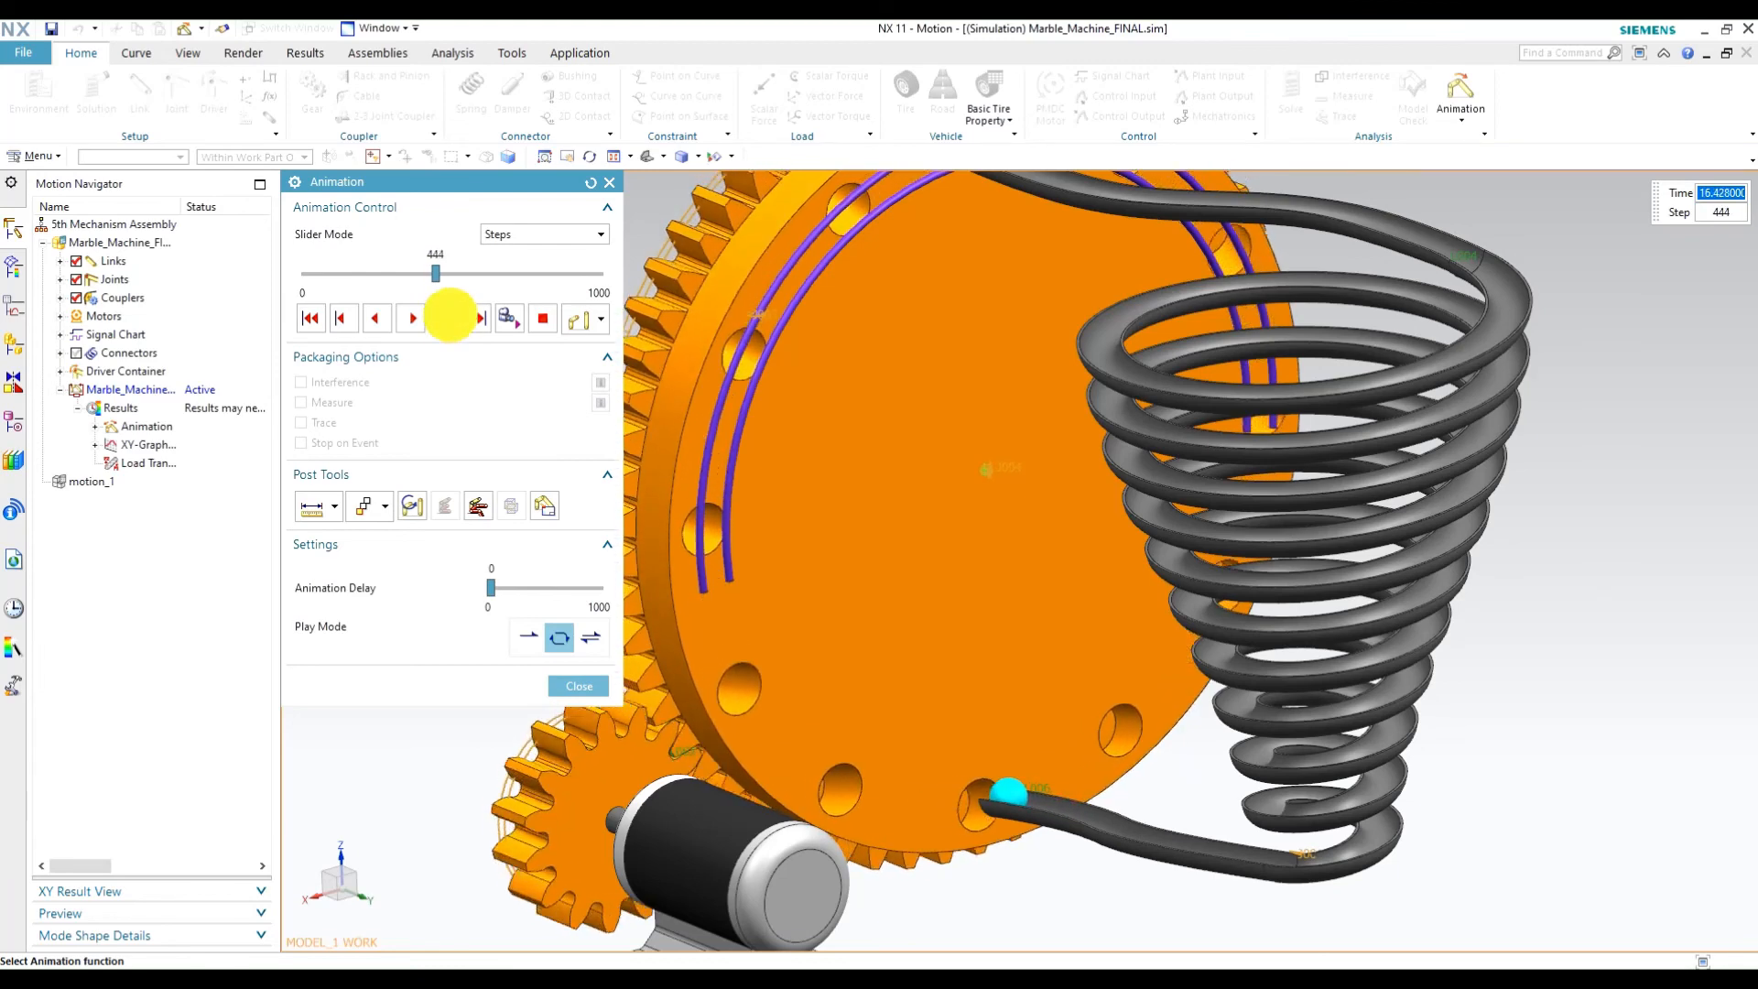
Advance the animation frame by frame to step 458 to examine the marble's transfer from the track into the wheel.
click(449, 318)
click(449, 318)
click(449, 318)
click(449, 317)
click(448, 318)
click(449, 317)
click(449, 317)
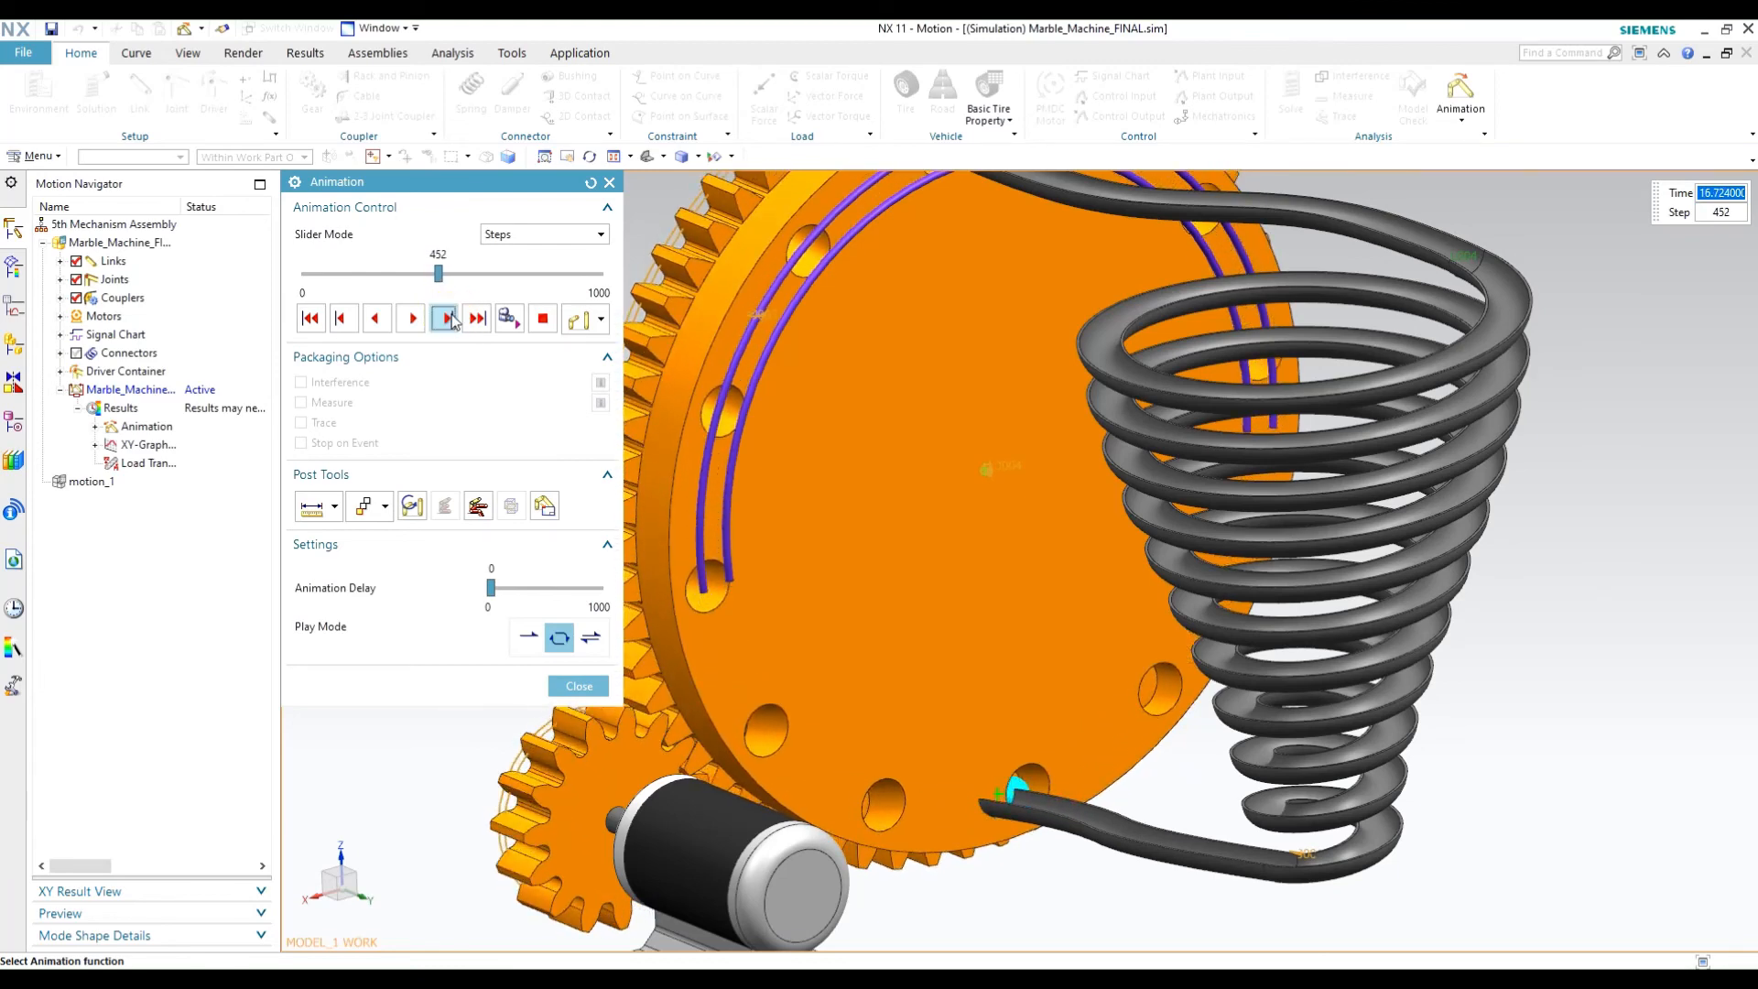
click(449, 318)
click(448, 317)
click(449, 318)
click(449, 318)
click(449, 317)
click(449, 318)
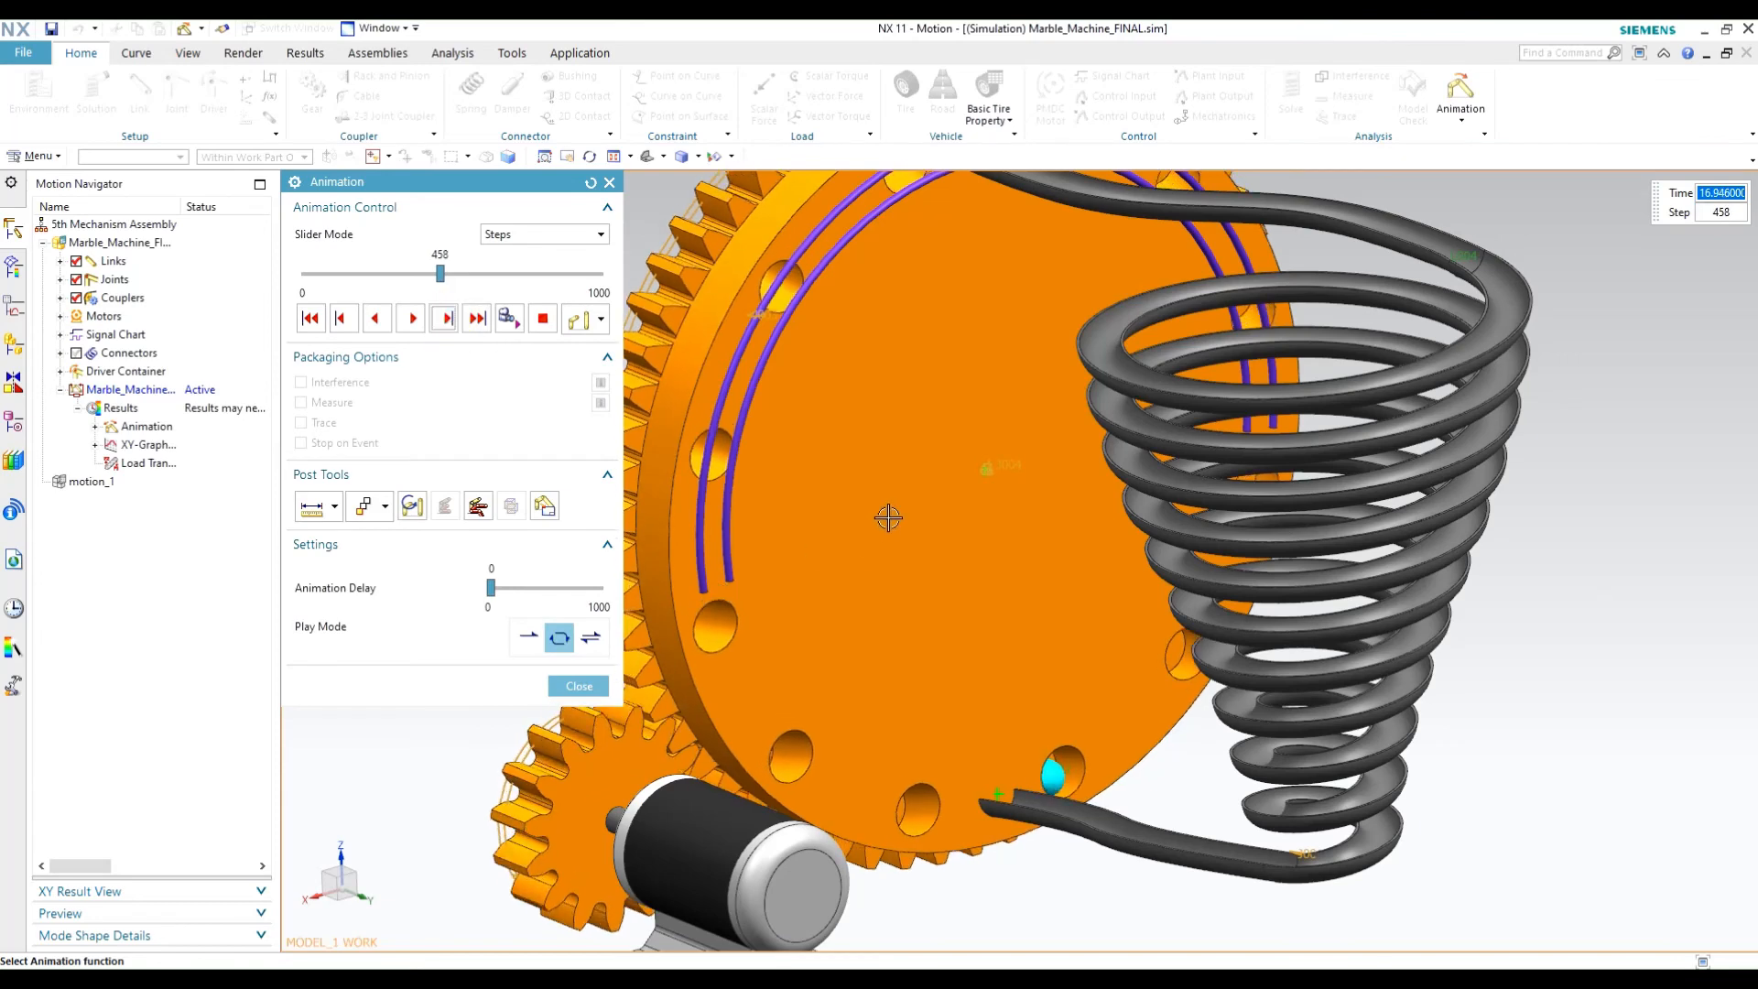
Examine the marble's seat in the wheel and the helix's alignment with the wheel holes from the front and at an angle.
middle_drag(888, 518, 893, 475)
right_drag(1439, 325, 1412, 321)
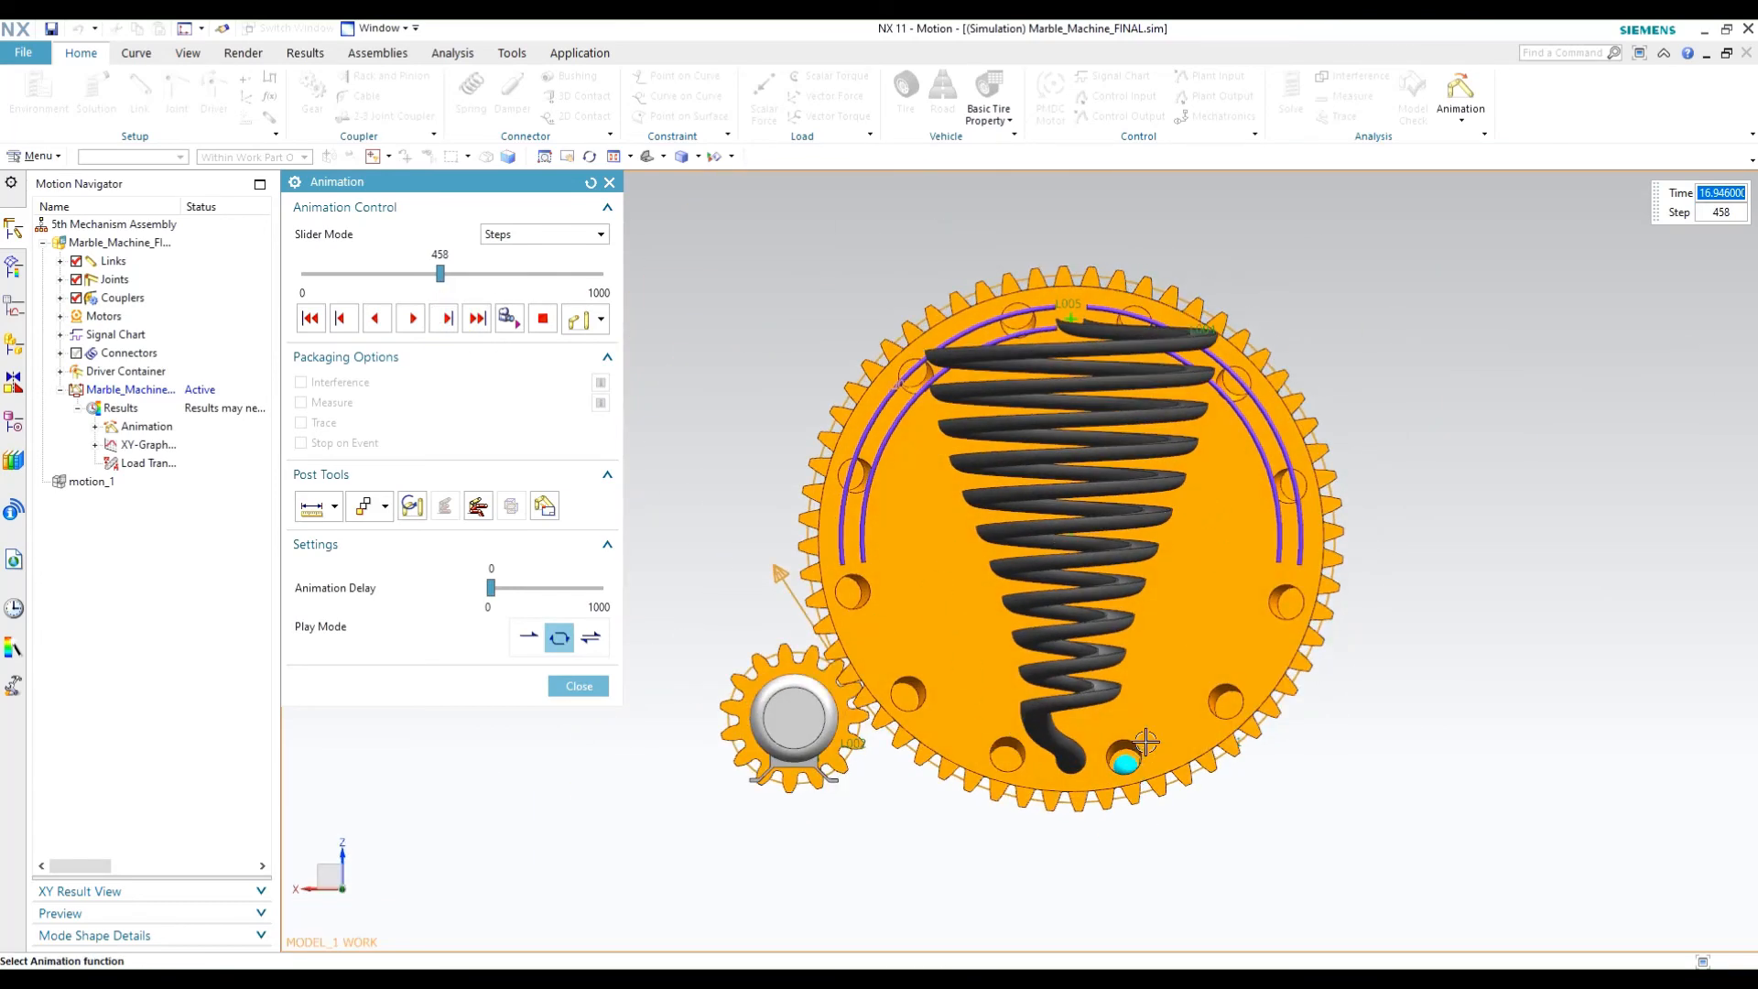
scroll(884, 749, up, 4)
scroll(989, 777, down, 2)
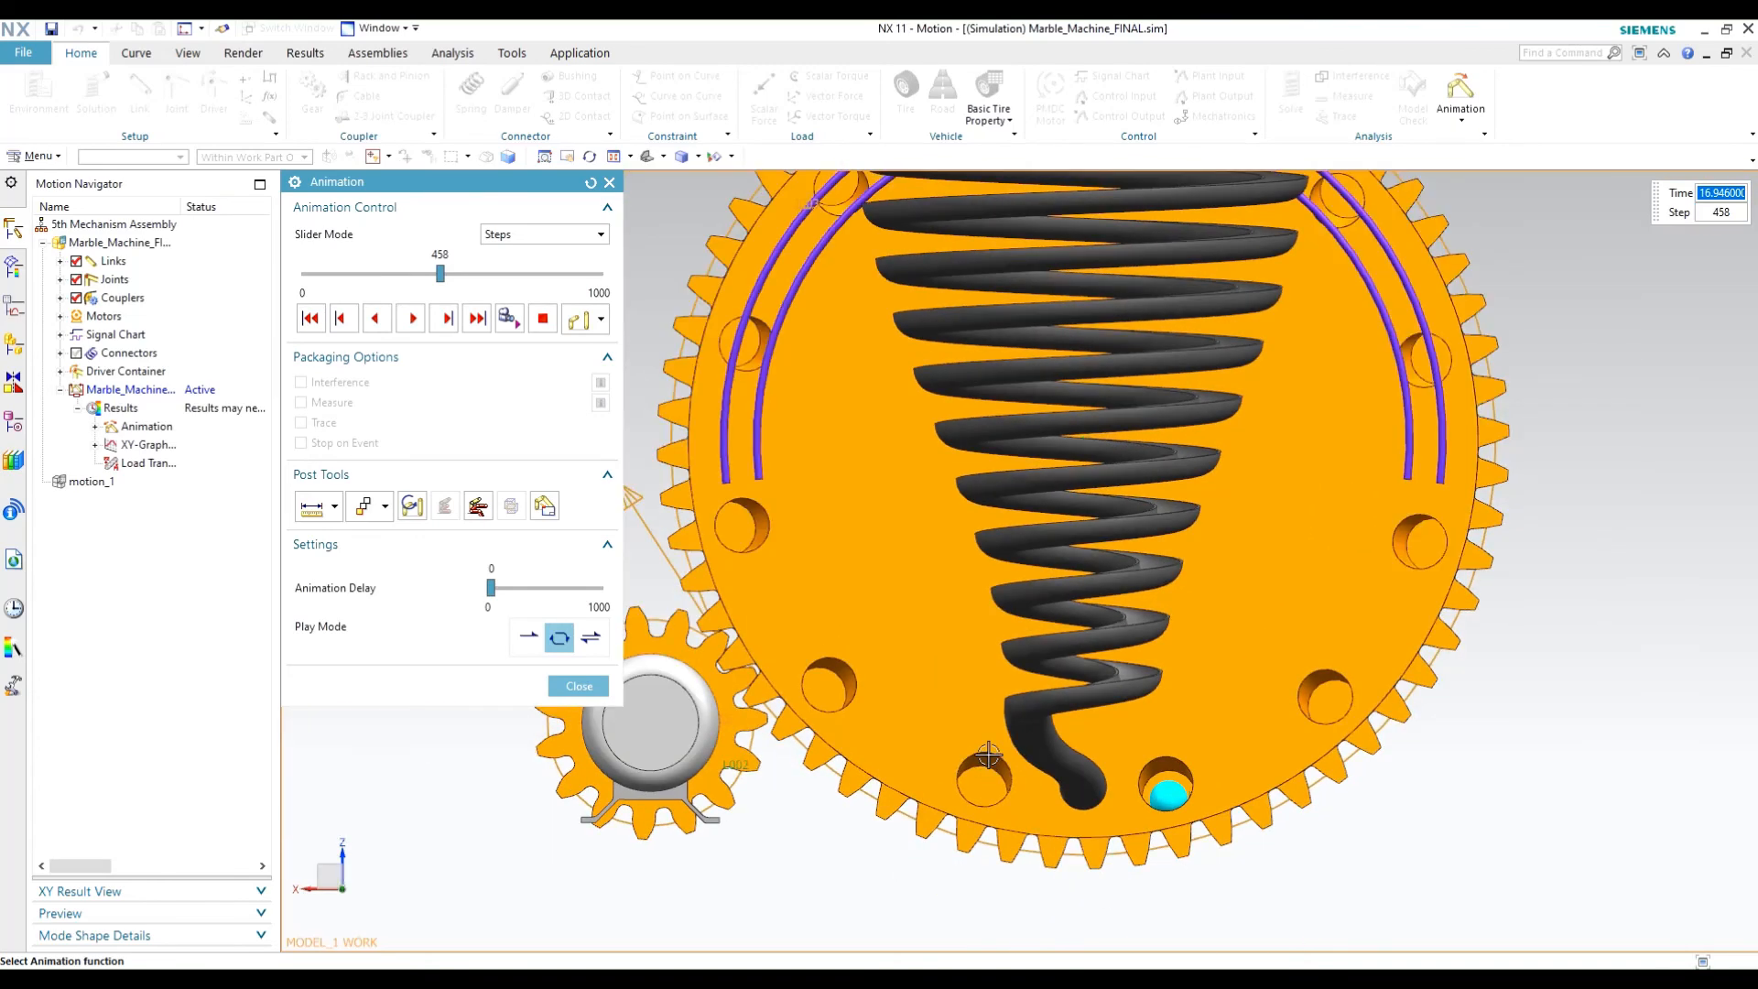
shift+middle_drag(855, 427, 824, 549)
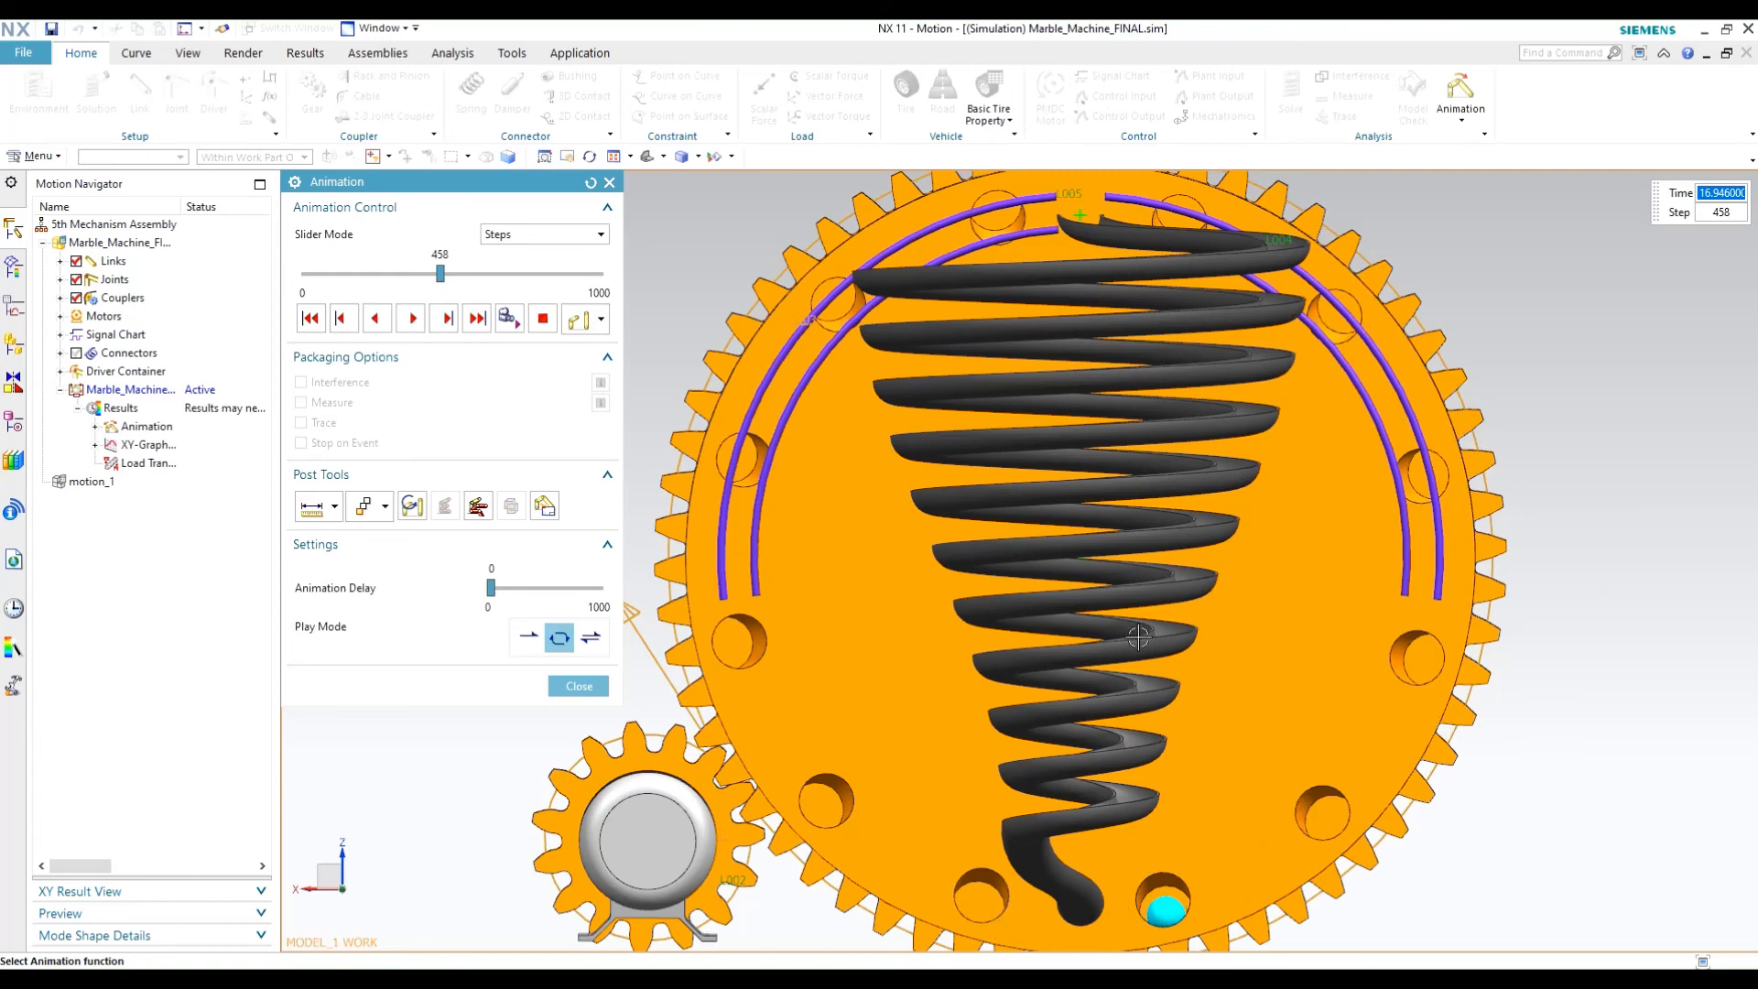
middle_drag(1258, 373, 1314, 397)
scroll(1282, 397, down, 2)
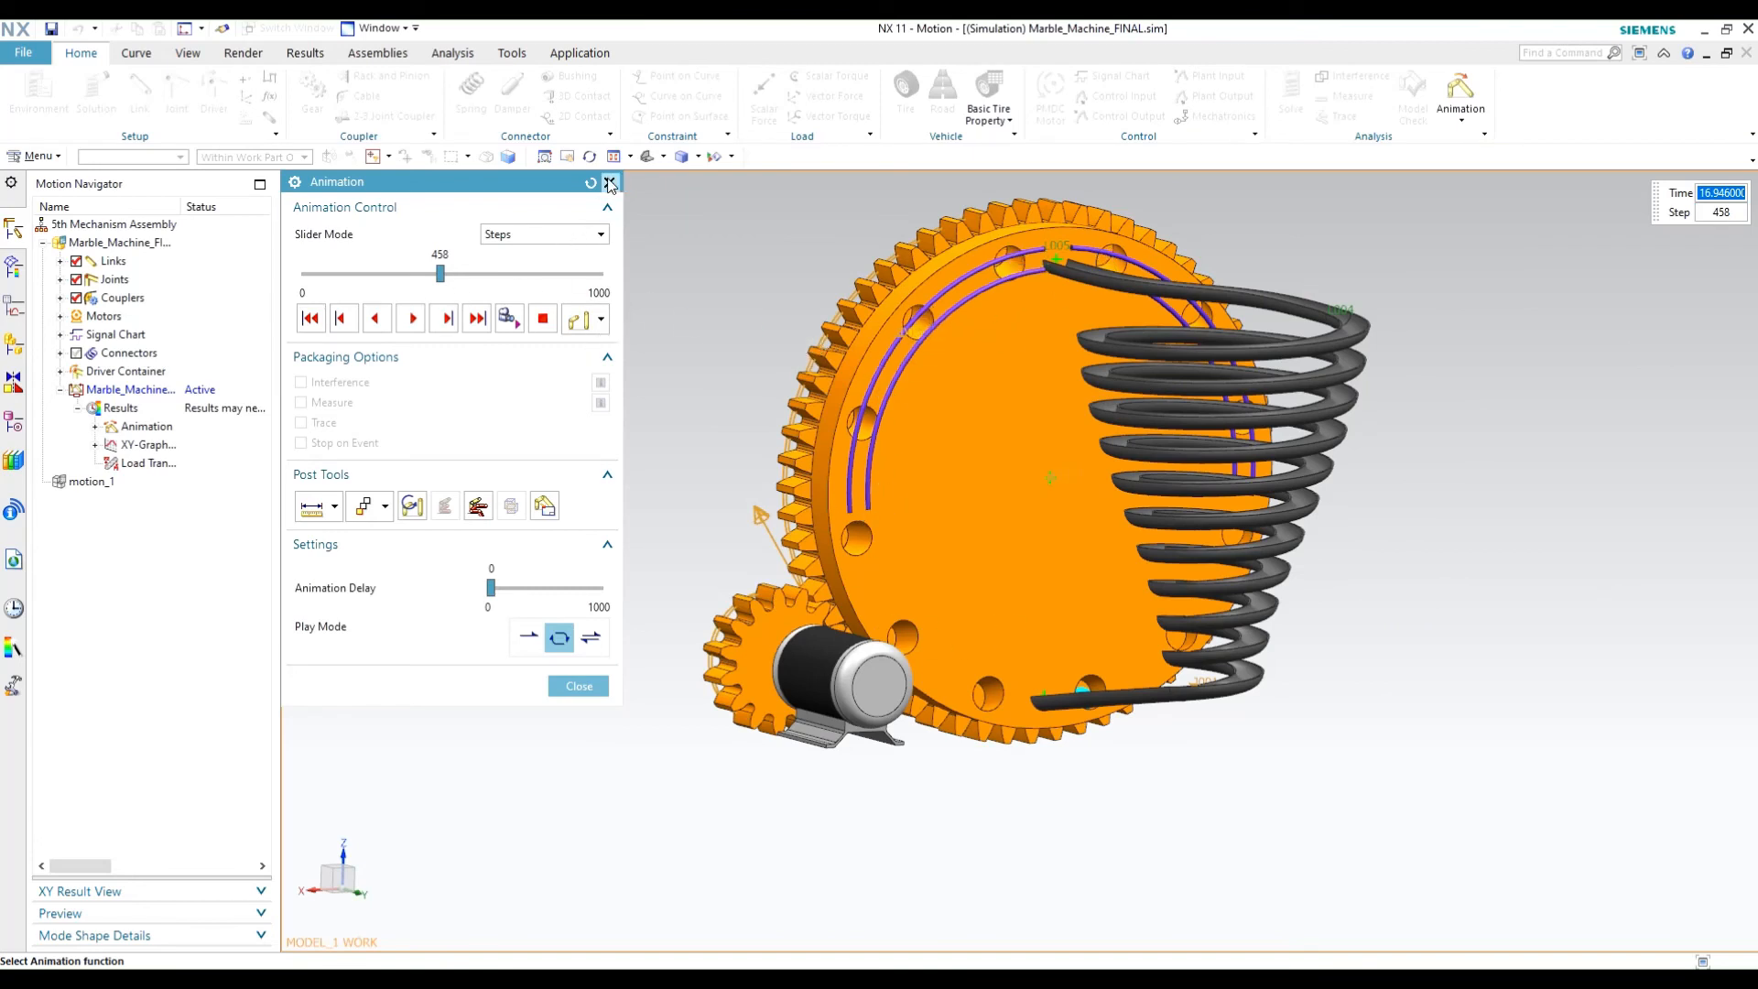
Close the motion animation and return to the marble machine model in an angled overall view.
click(609, 183)
middle_drag(668, 305, 628, 404)
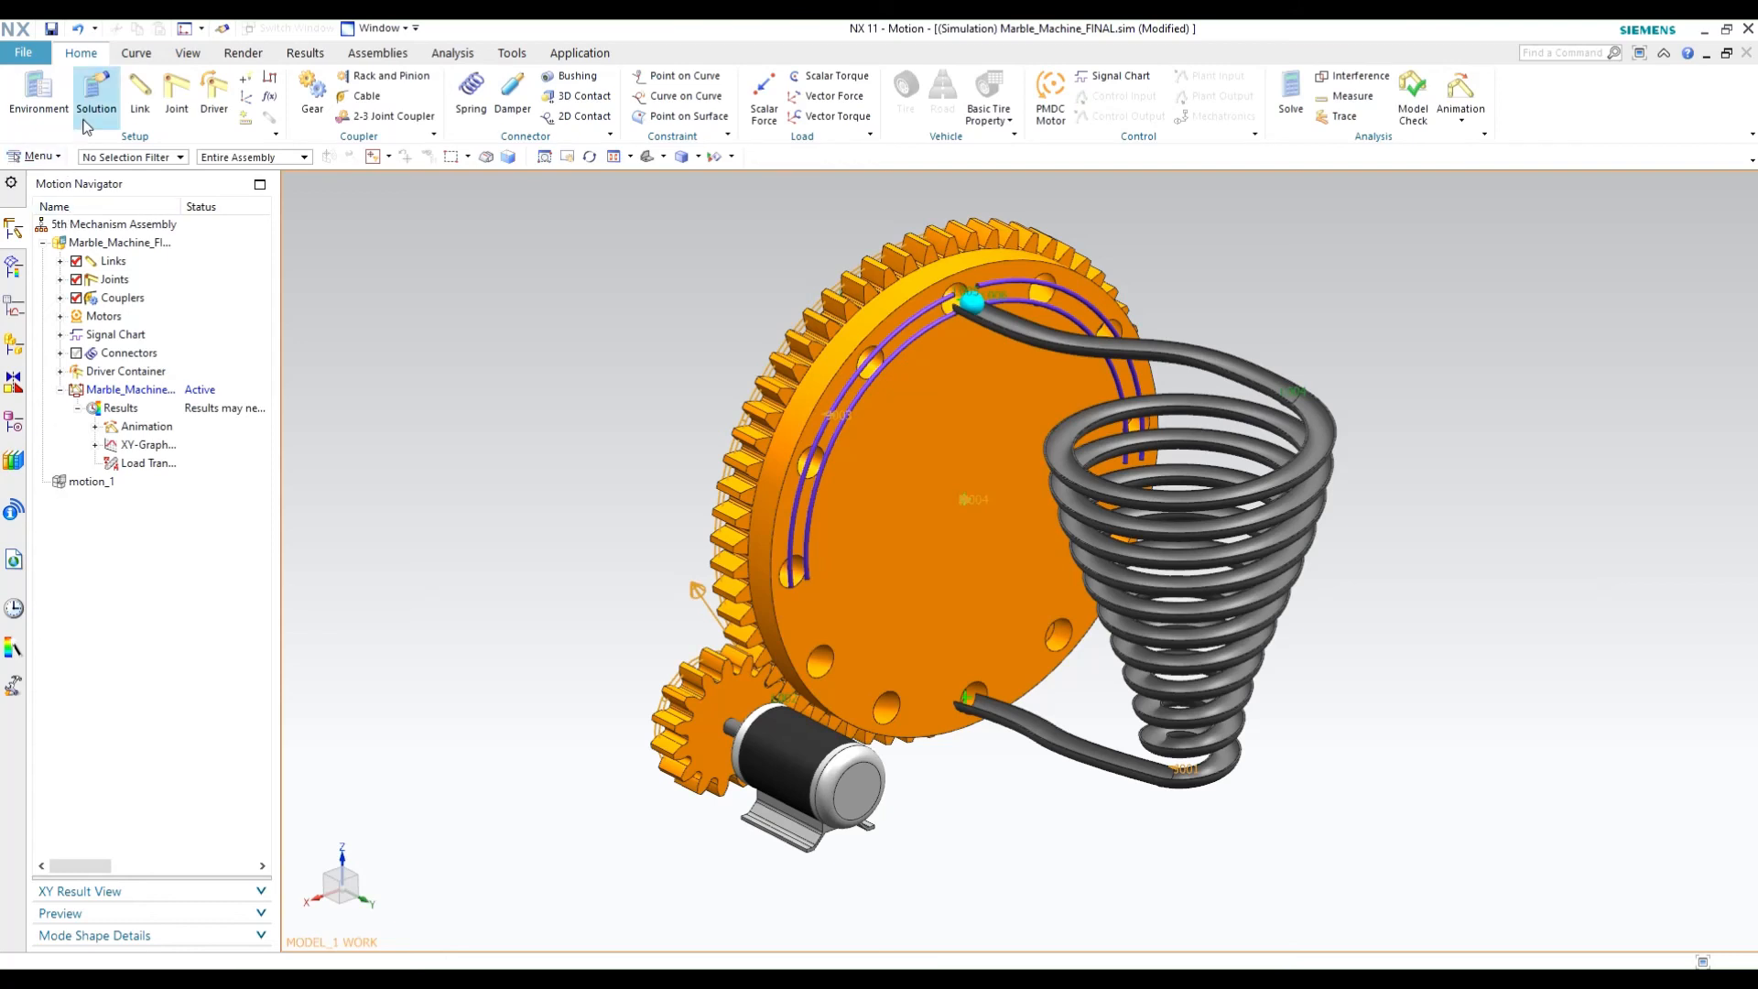
shift+middle_drag(498, 298, 540, 295)
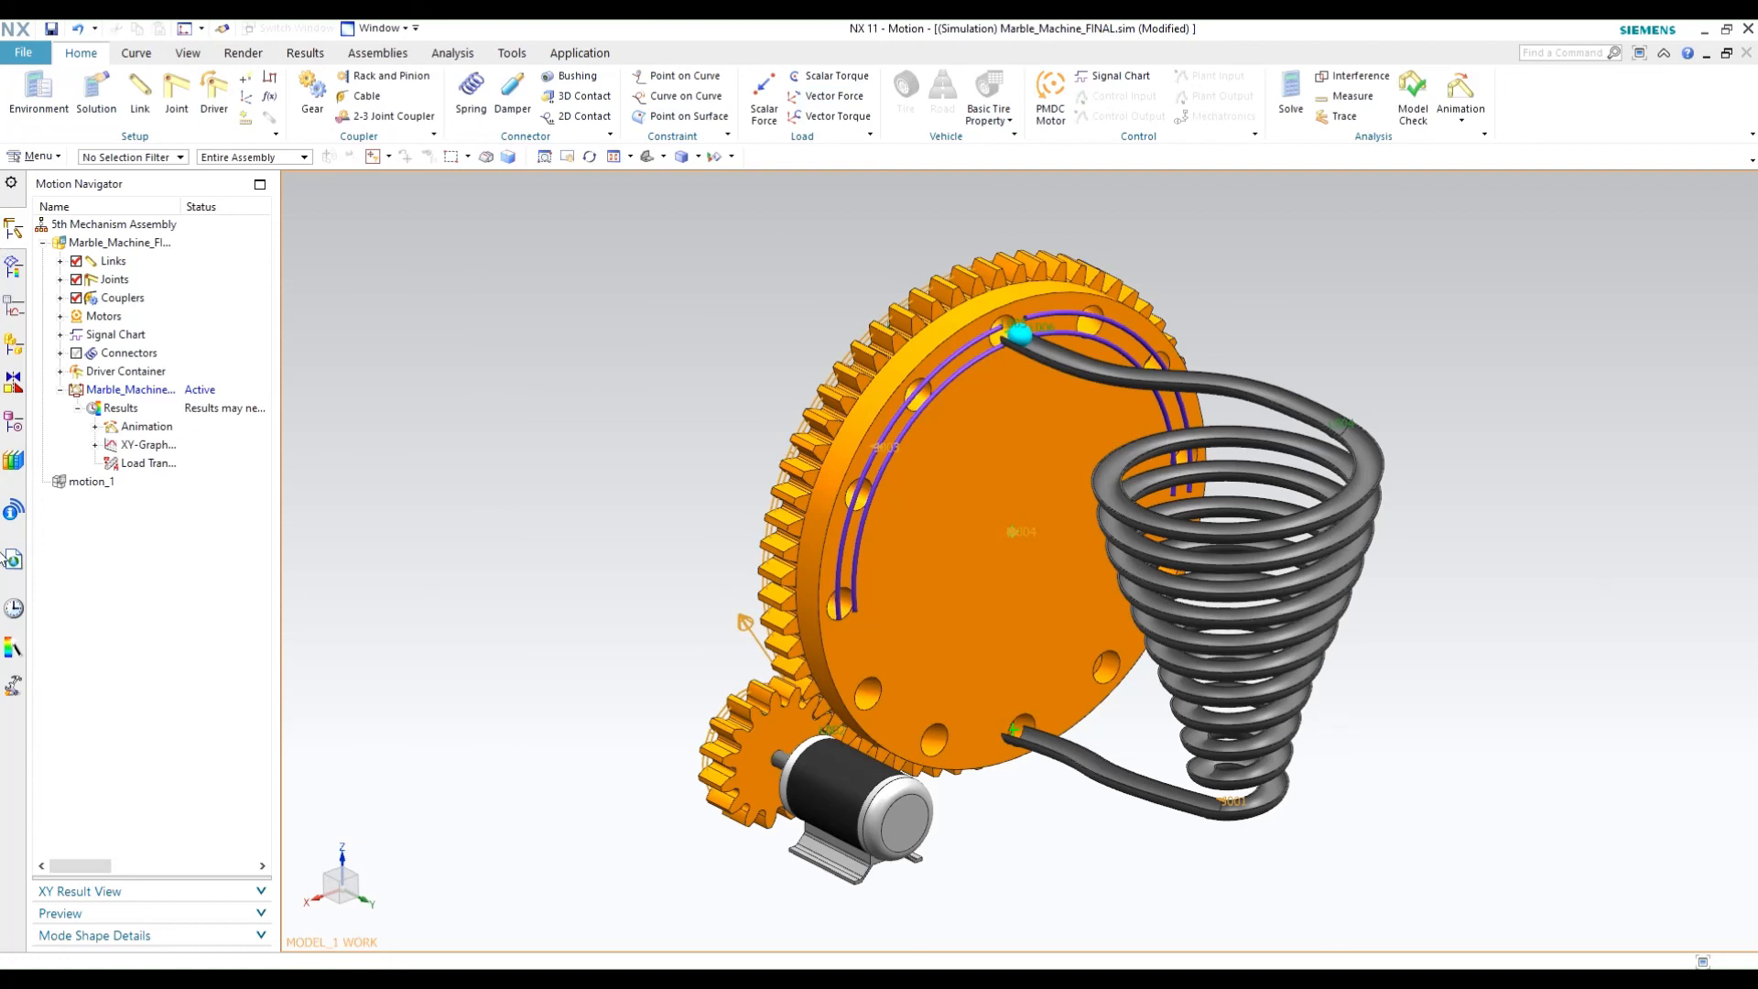
click(150, 893)
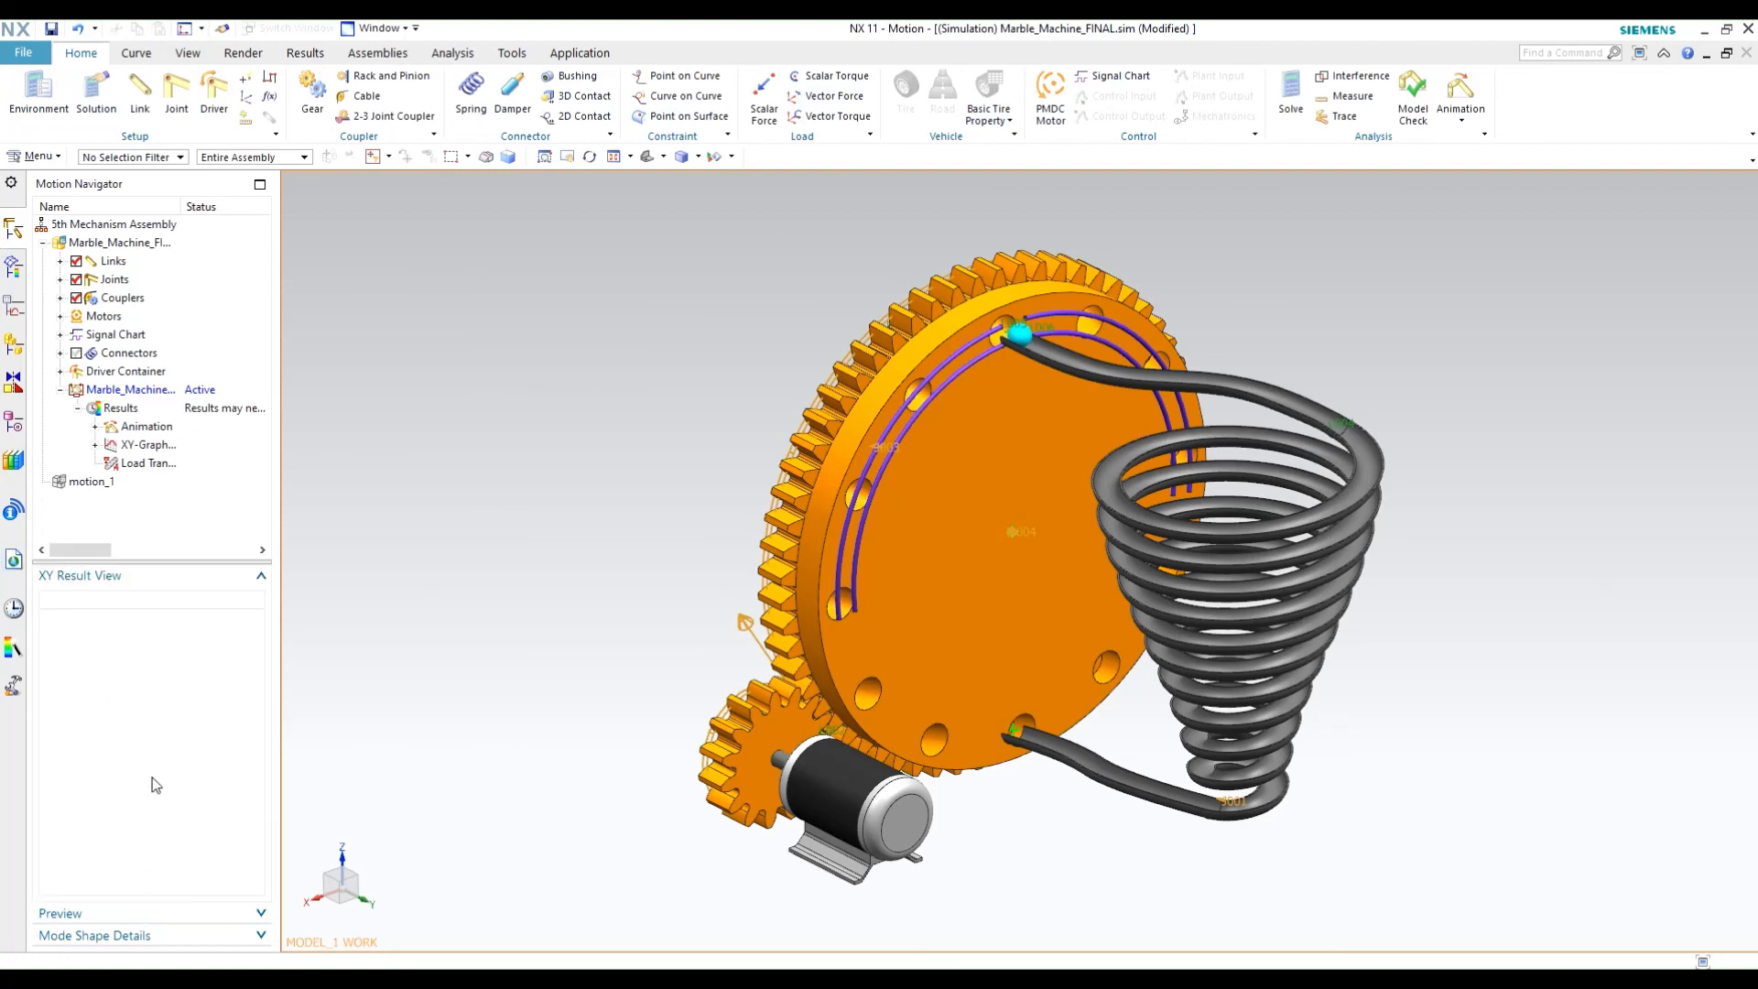
click(125, 582)
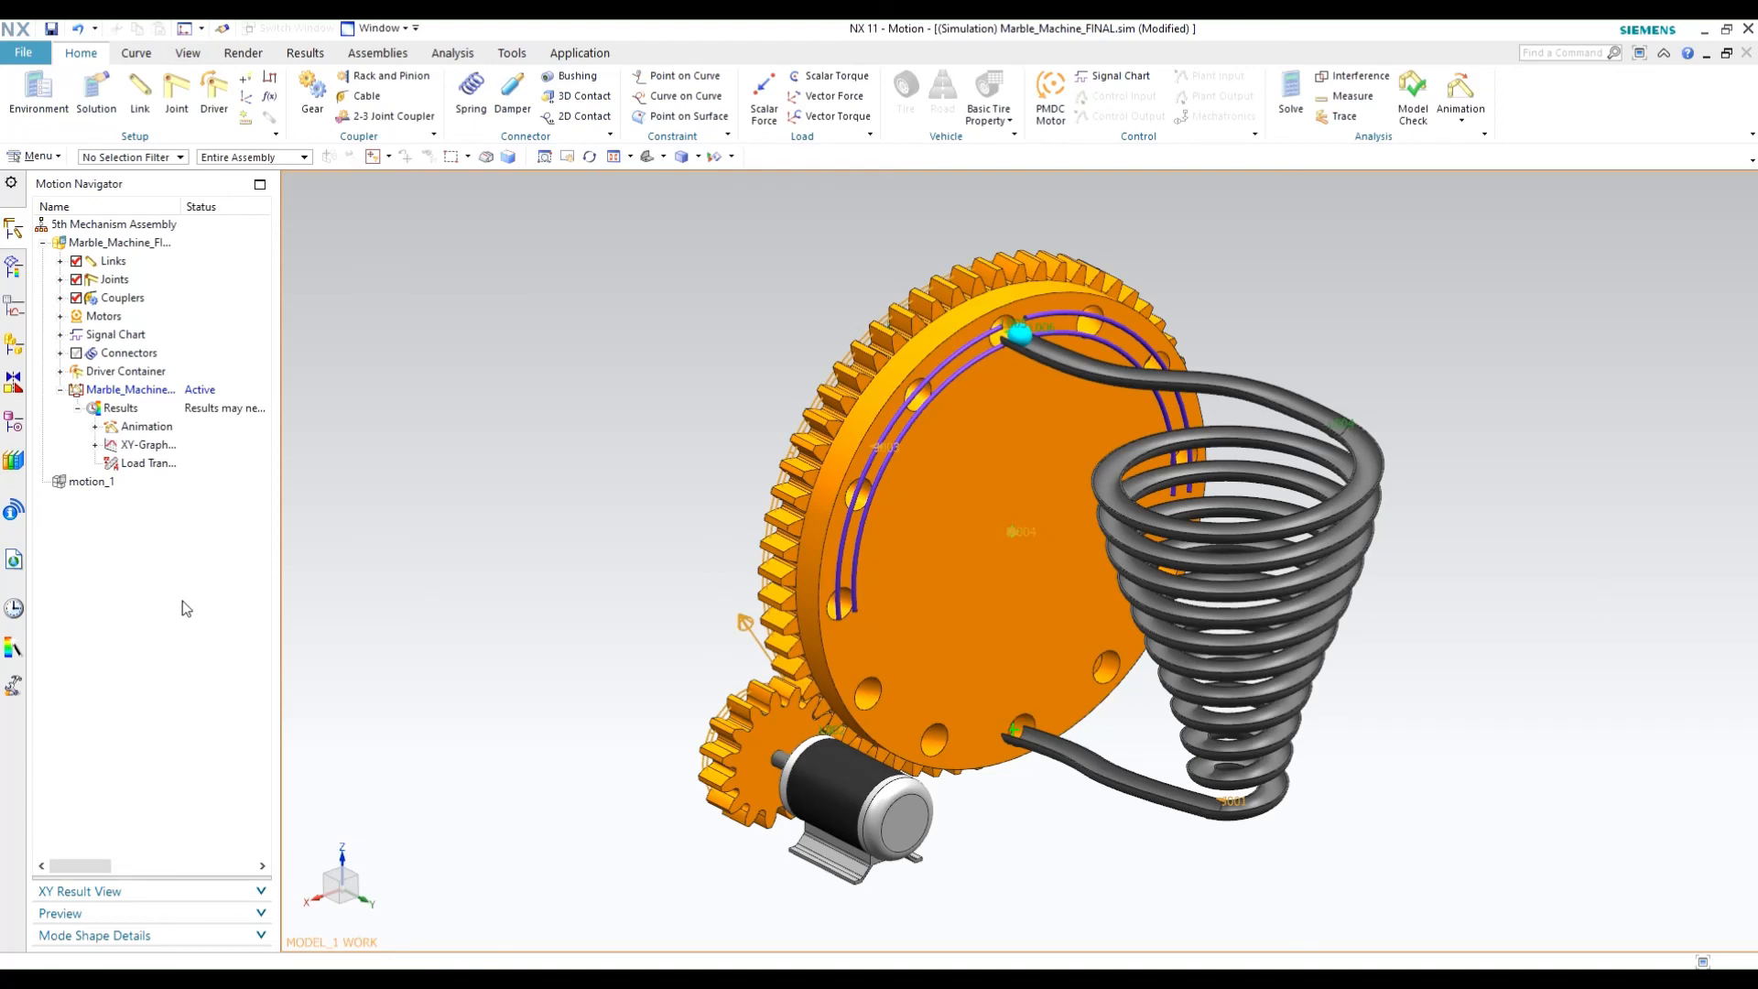